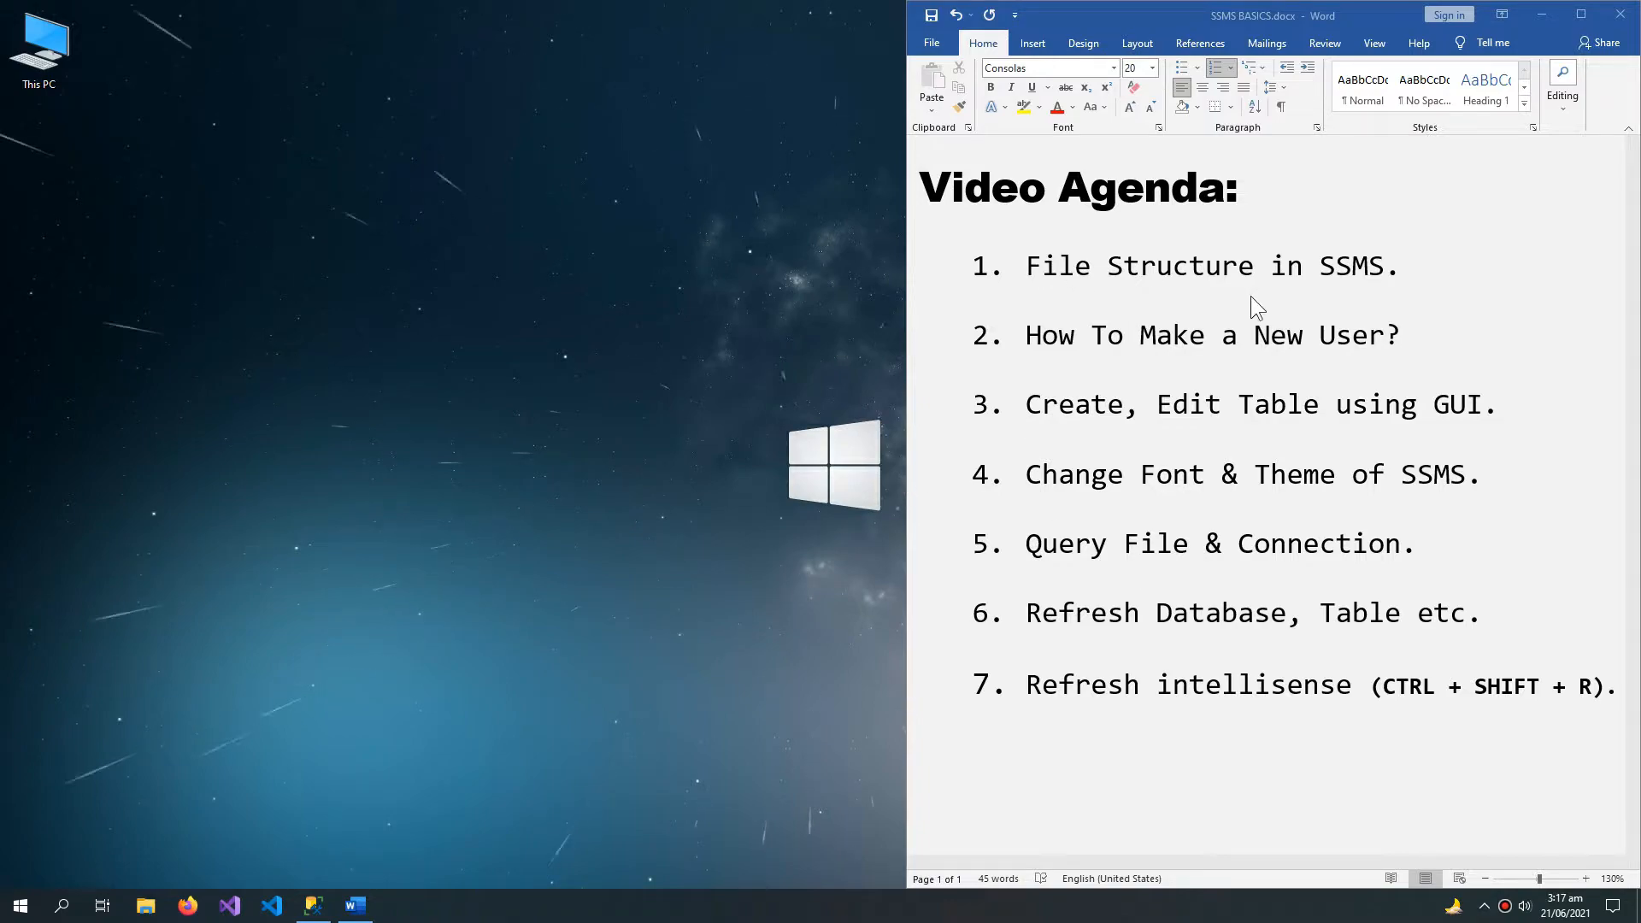
Step: Switch to SQL Server Management Studio, start a Database Engine connection and choose the local server DESKTOP-S9057VV\TACV
left_click(312, 905)
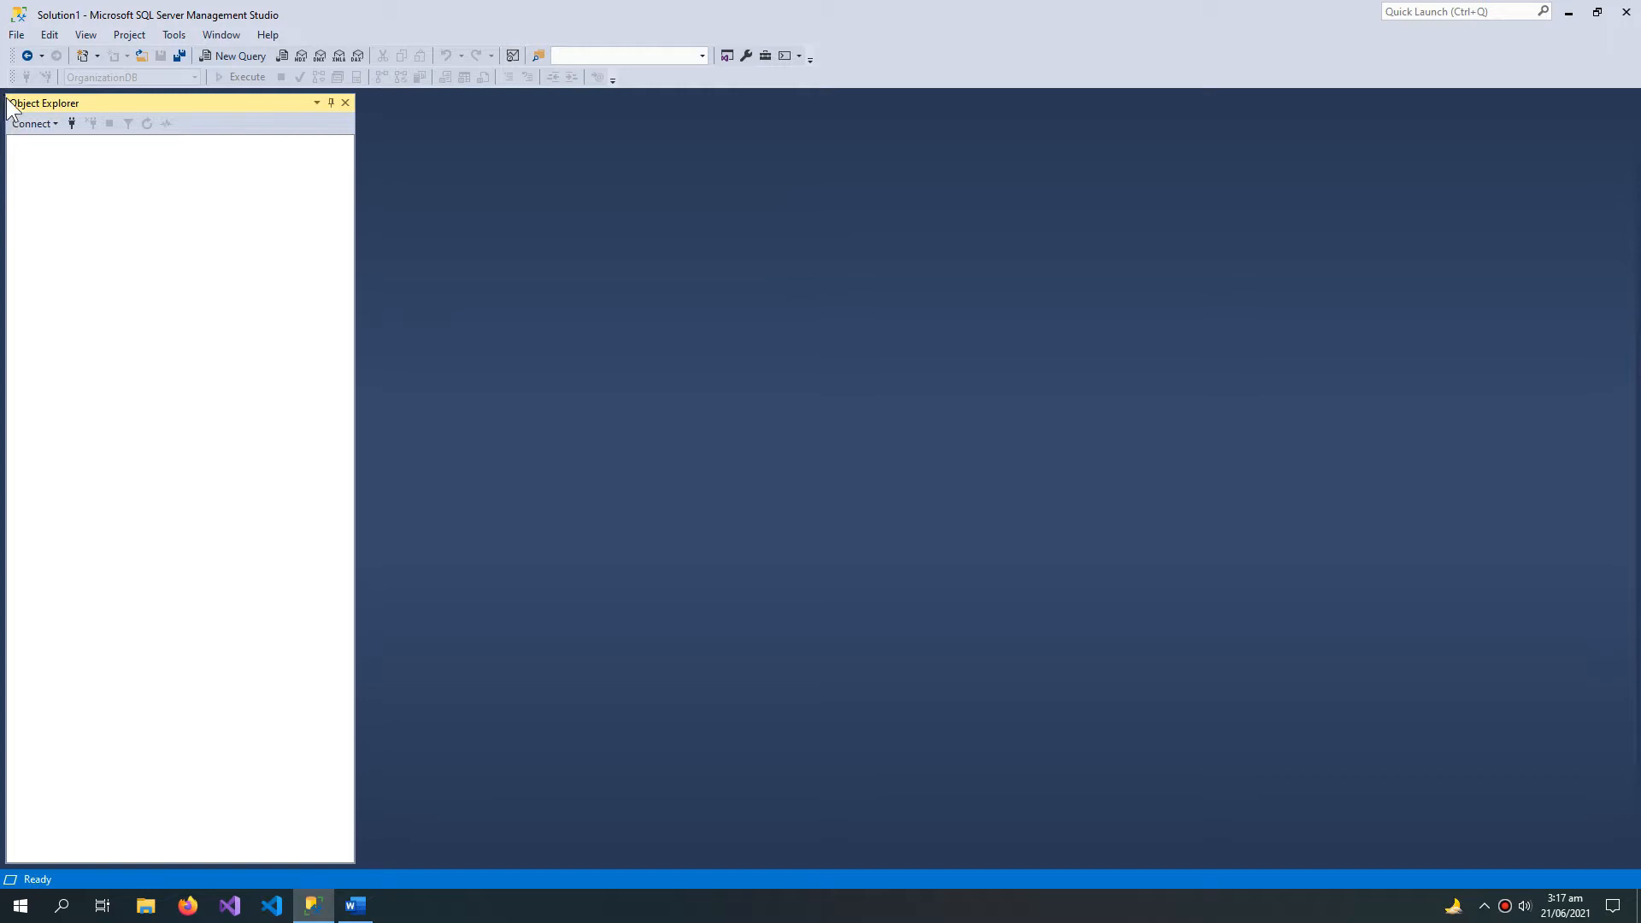
left_click(33, 123)
left_click(72, 150)
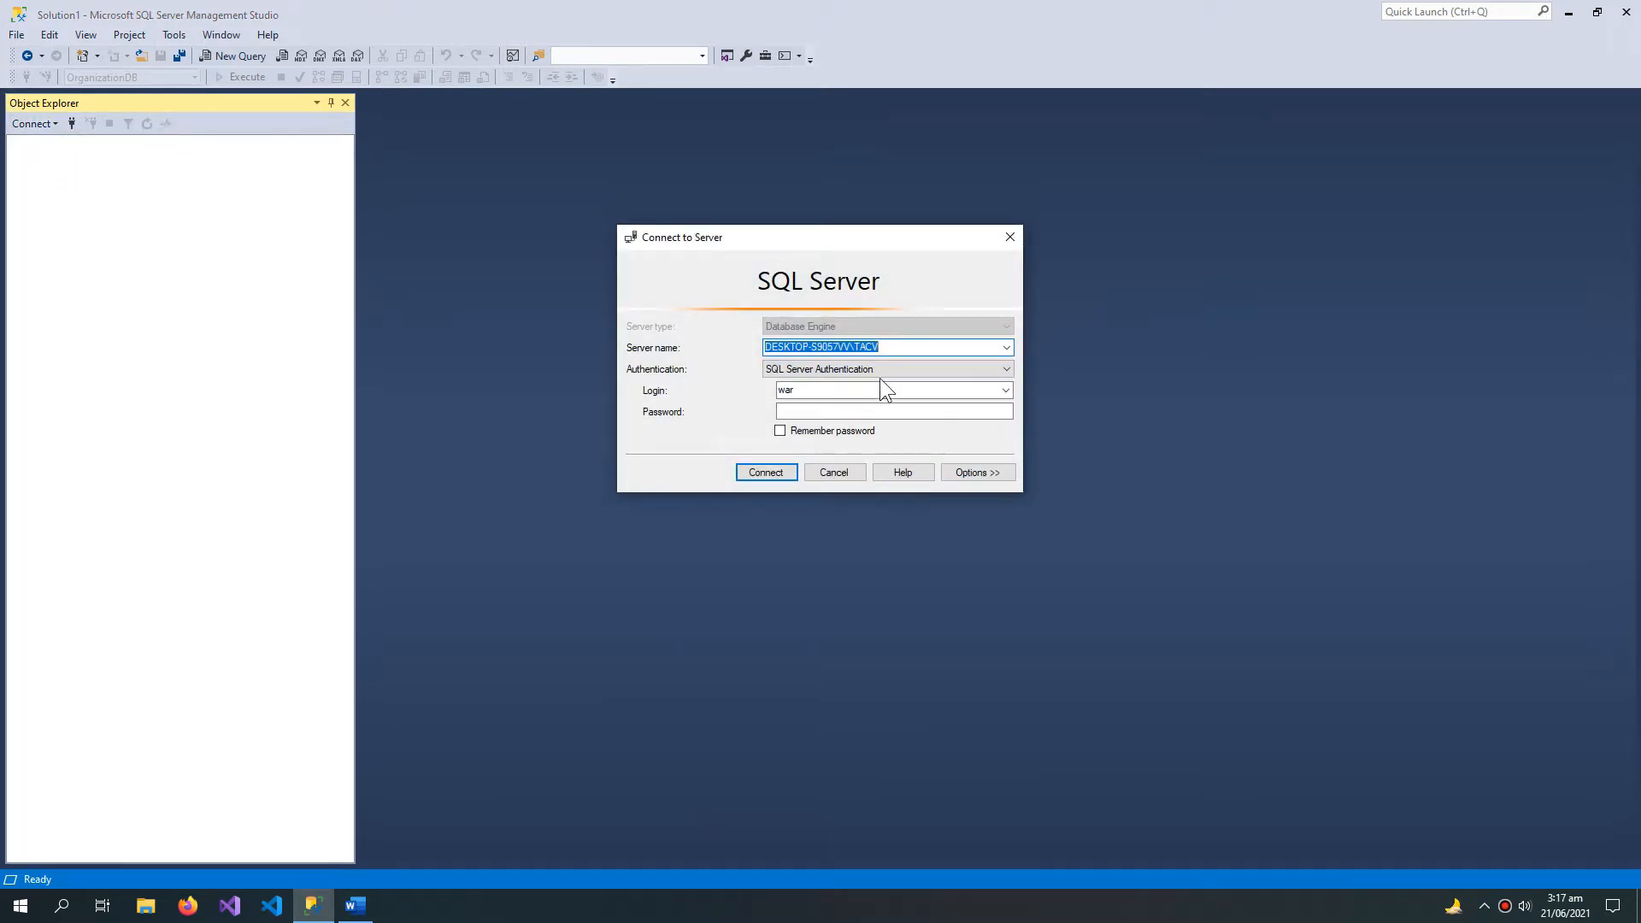
left_click(897, 346)
left_click_drag(897, 346, 742, 352)
left_click(1004, 346)
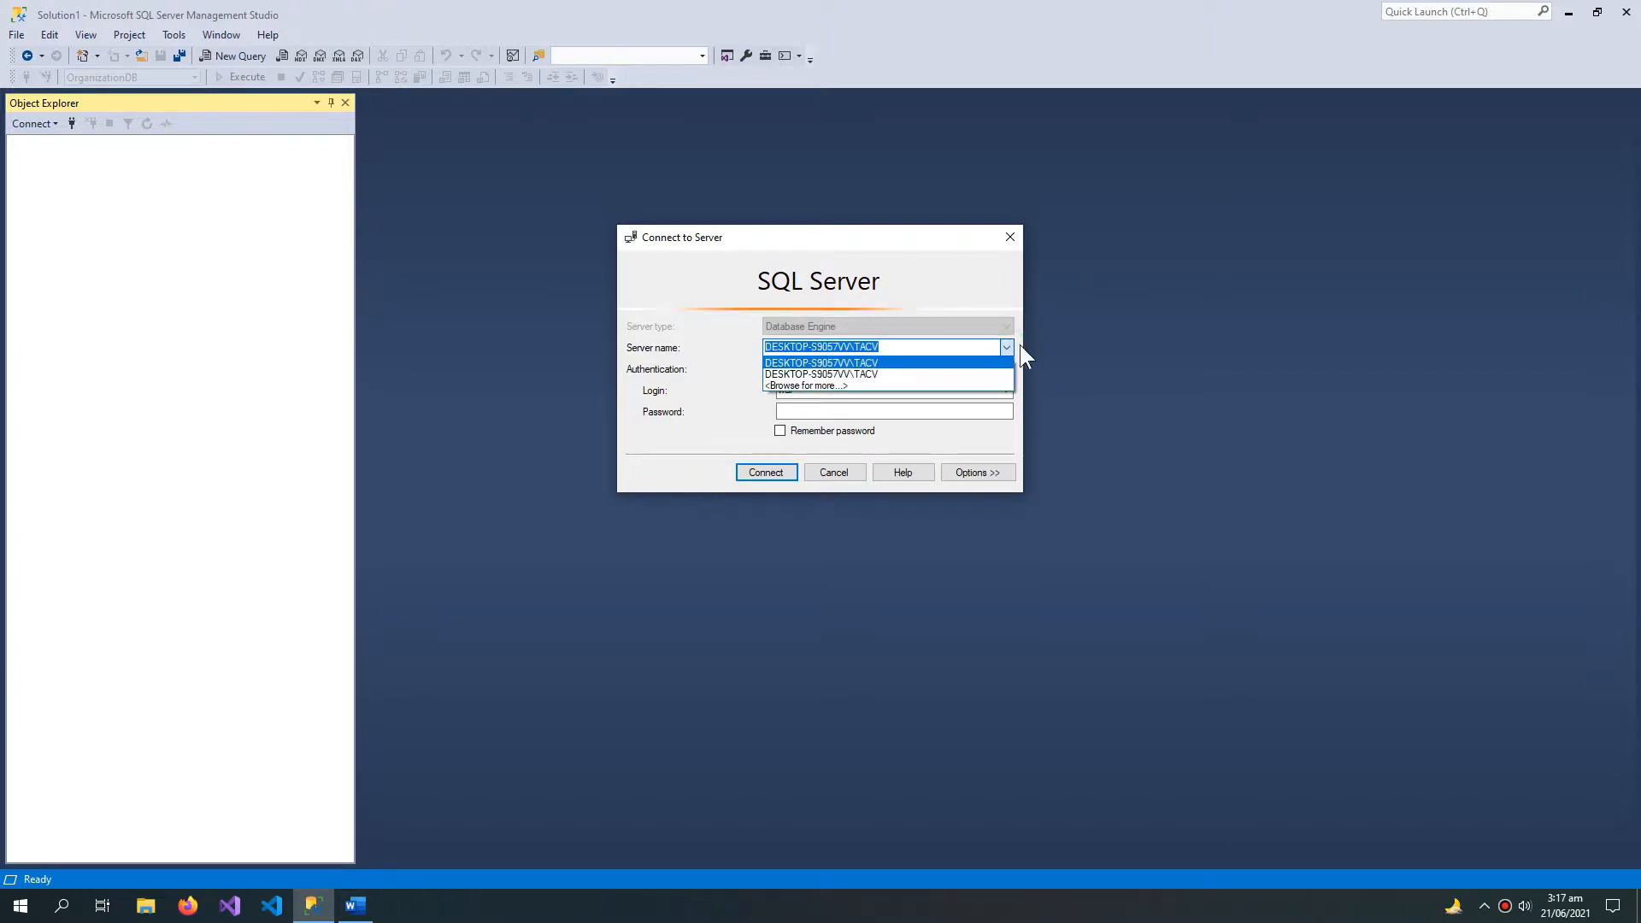
left_click(849, 386)
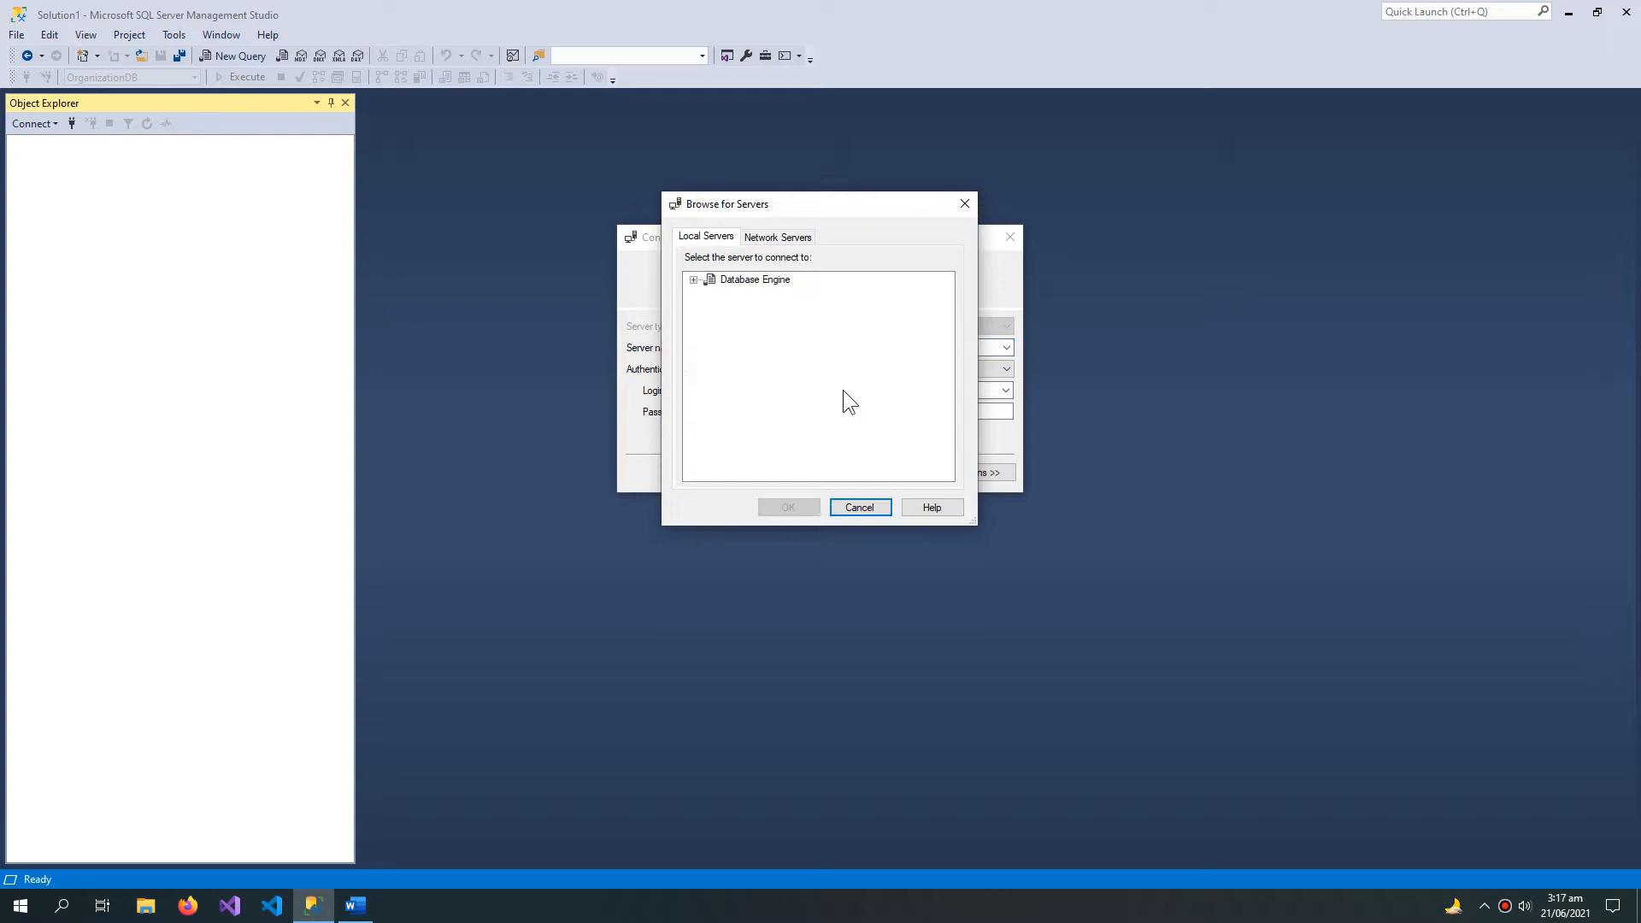
left_click(692, 280)
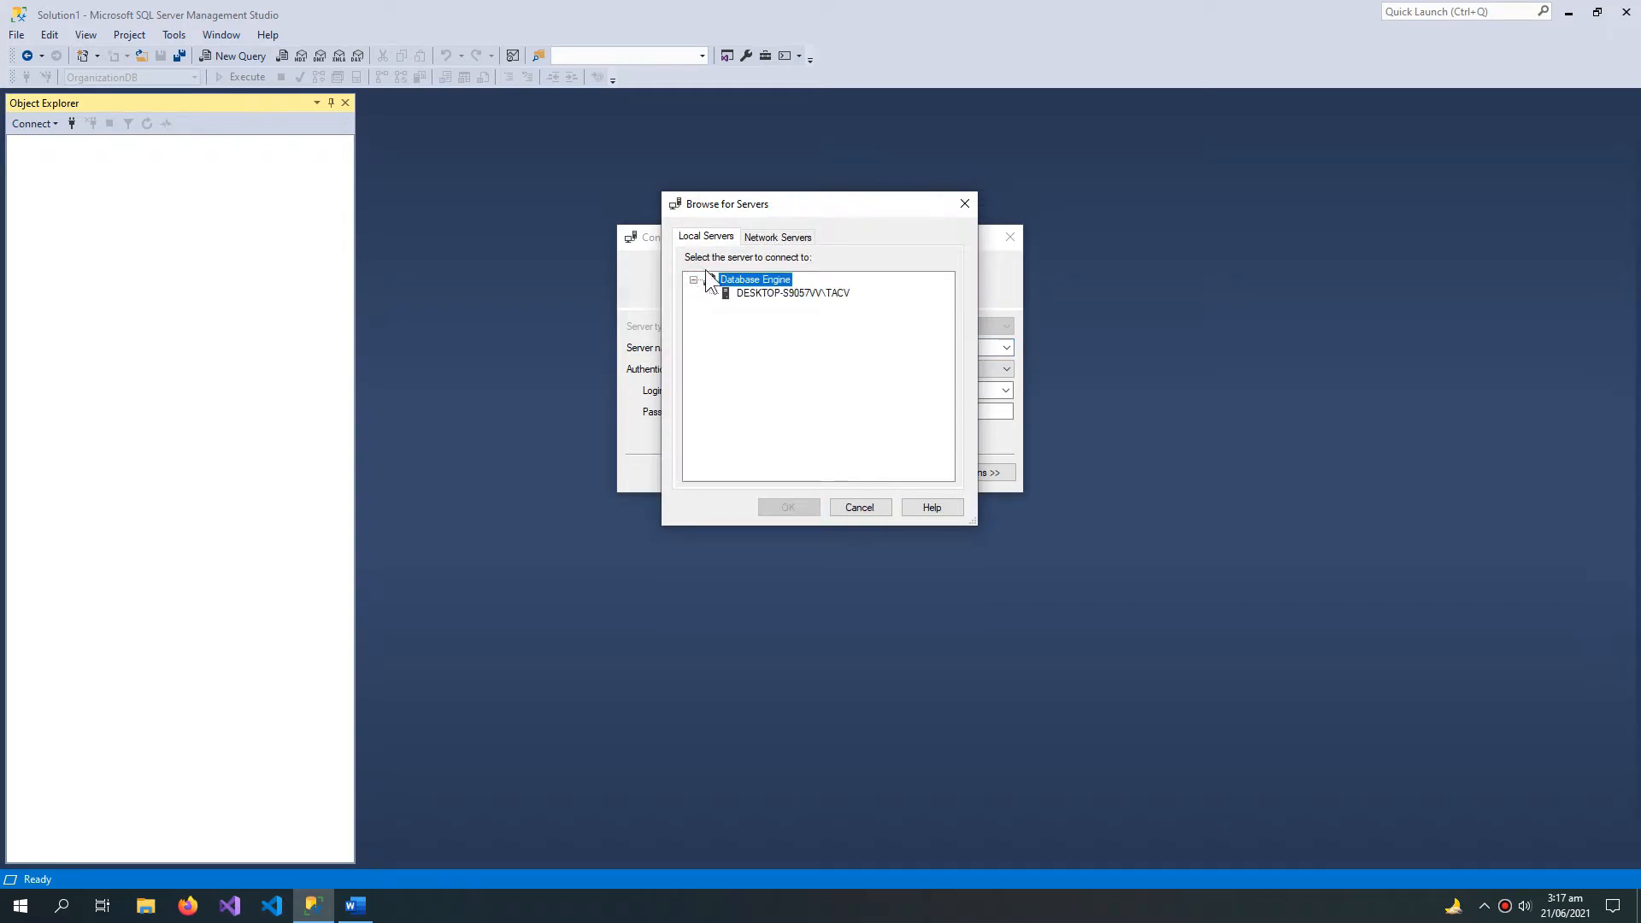
left_click(794, 293)
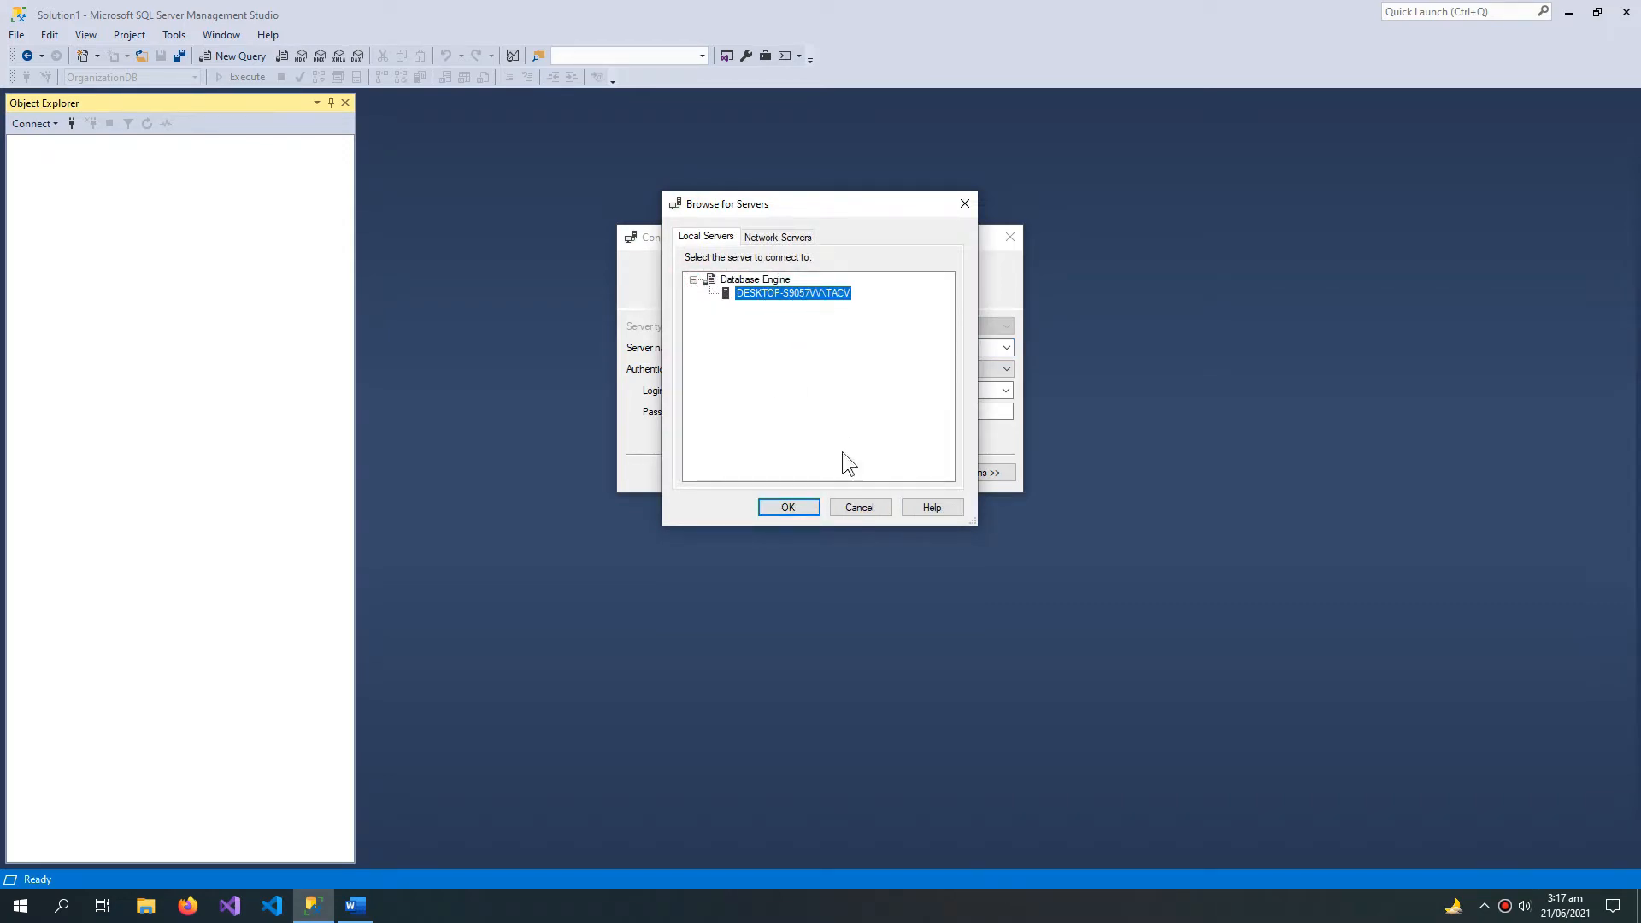
left_click(799, 508)
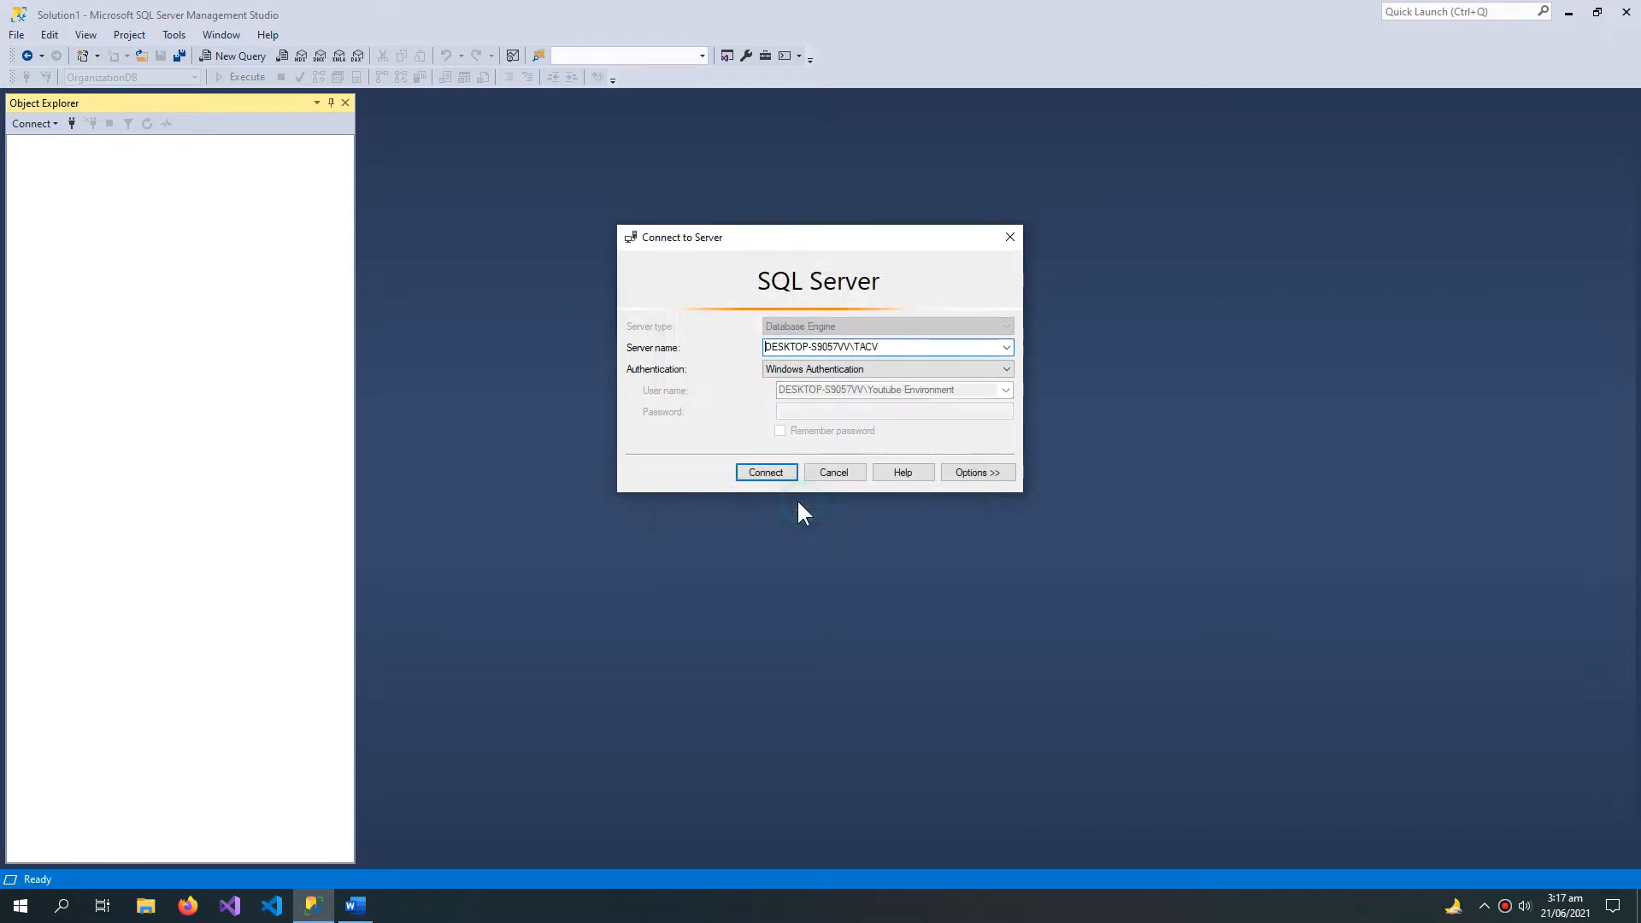
Step: Set the connection to SQL Server Authentication with the login war
left_click(889, 371)
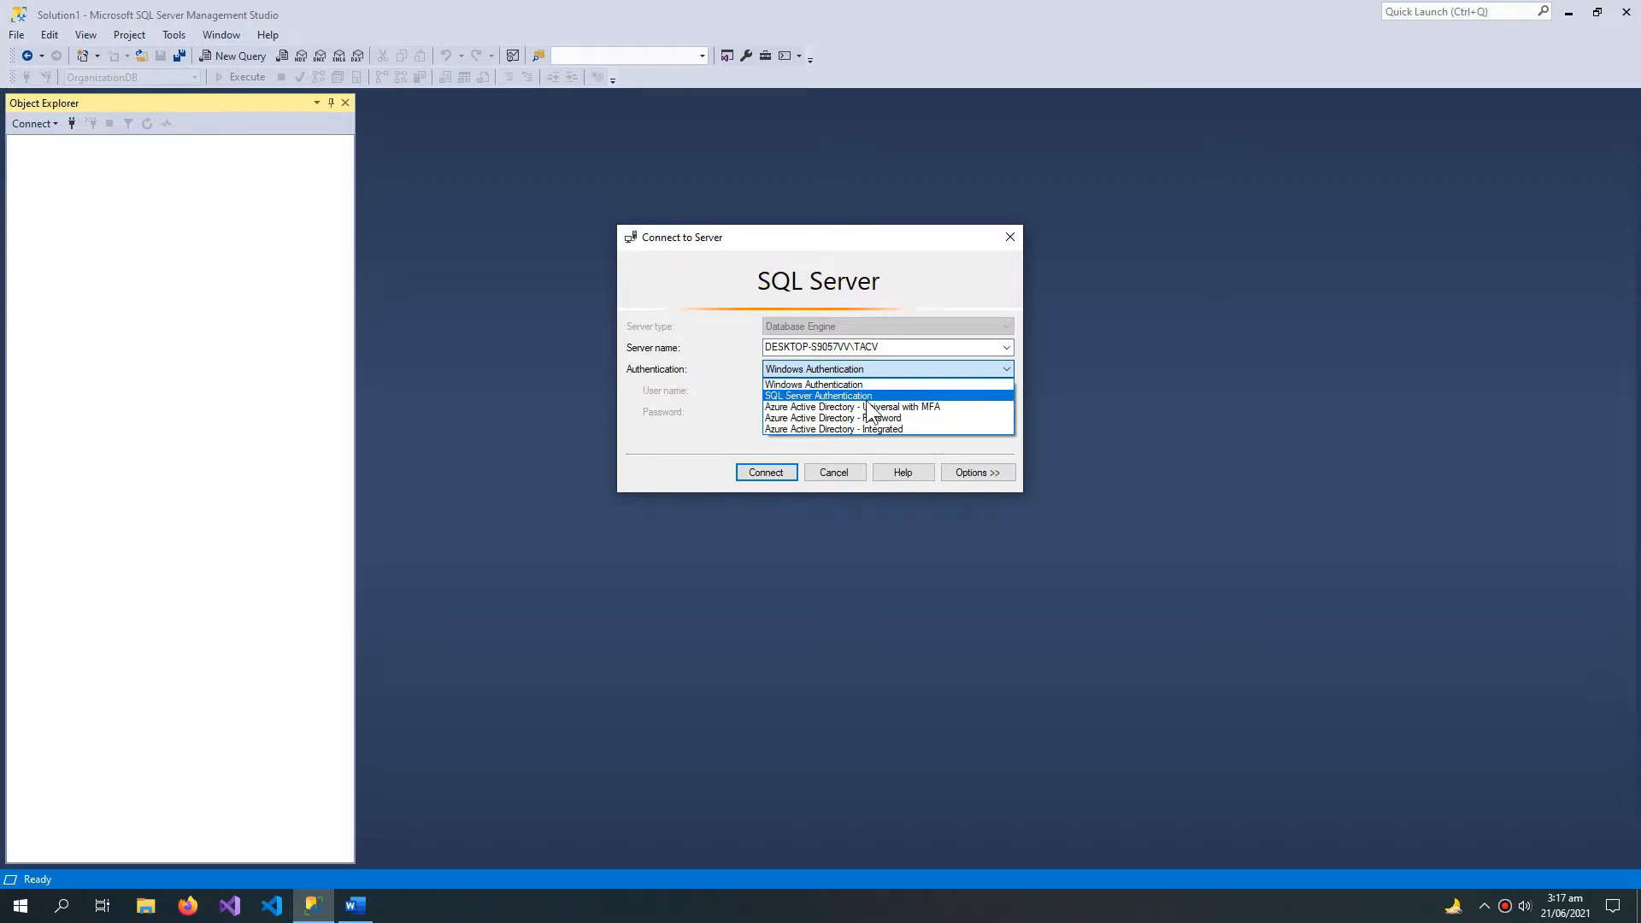
left_click(858, 396)
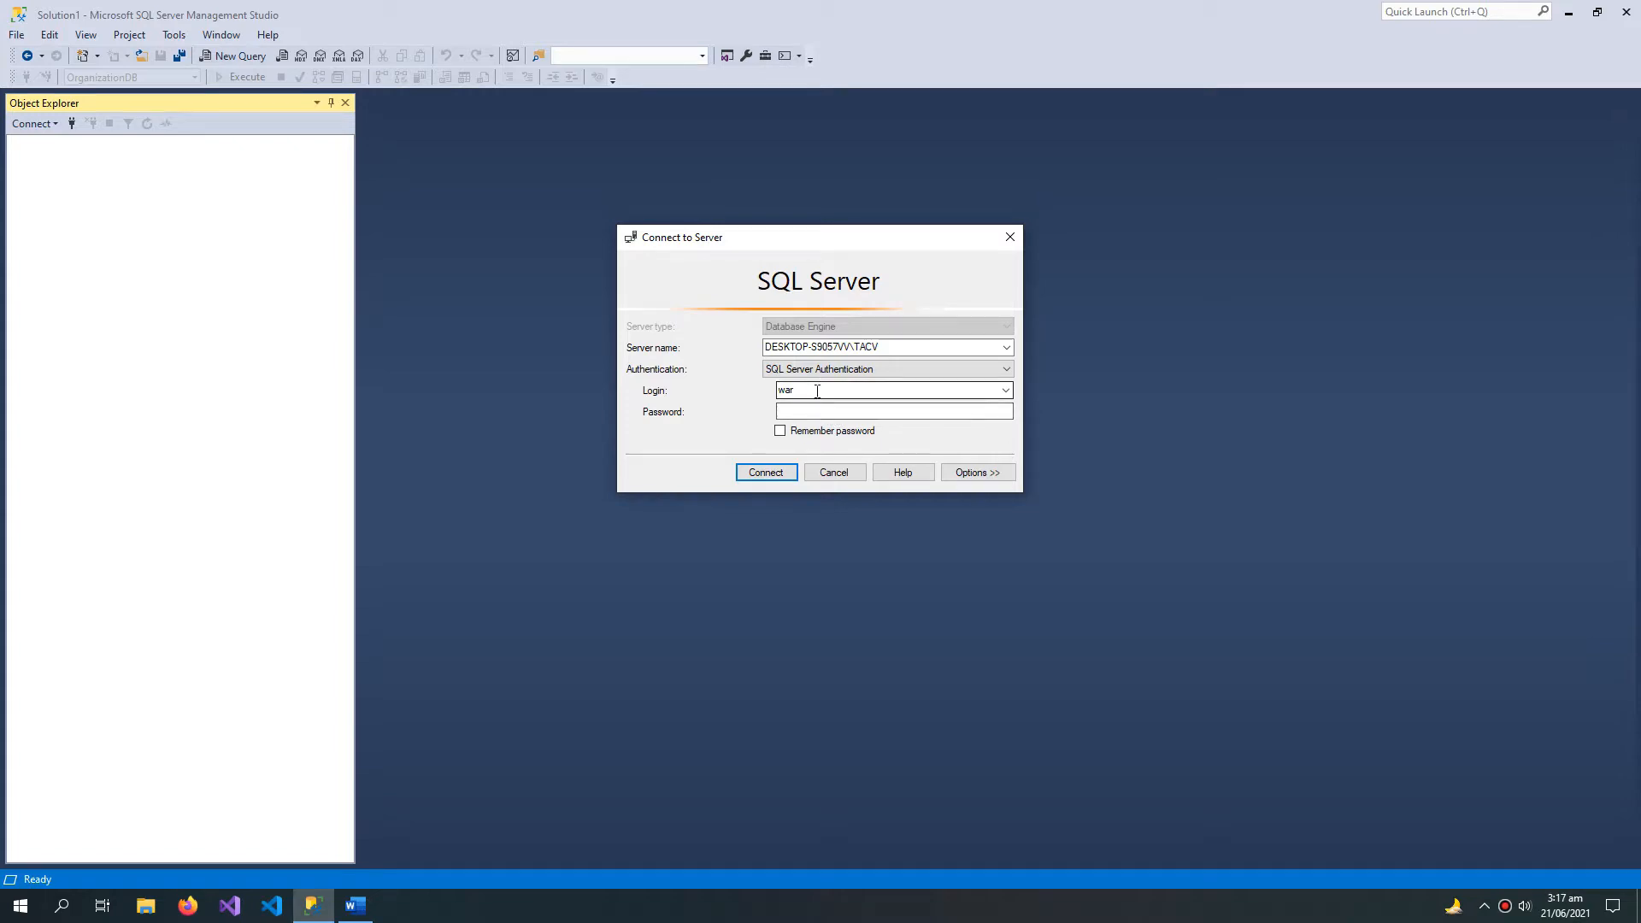
left_click(817, 390)
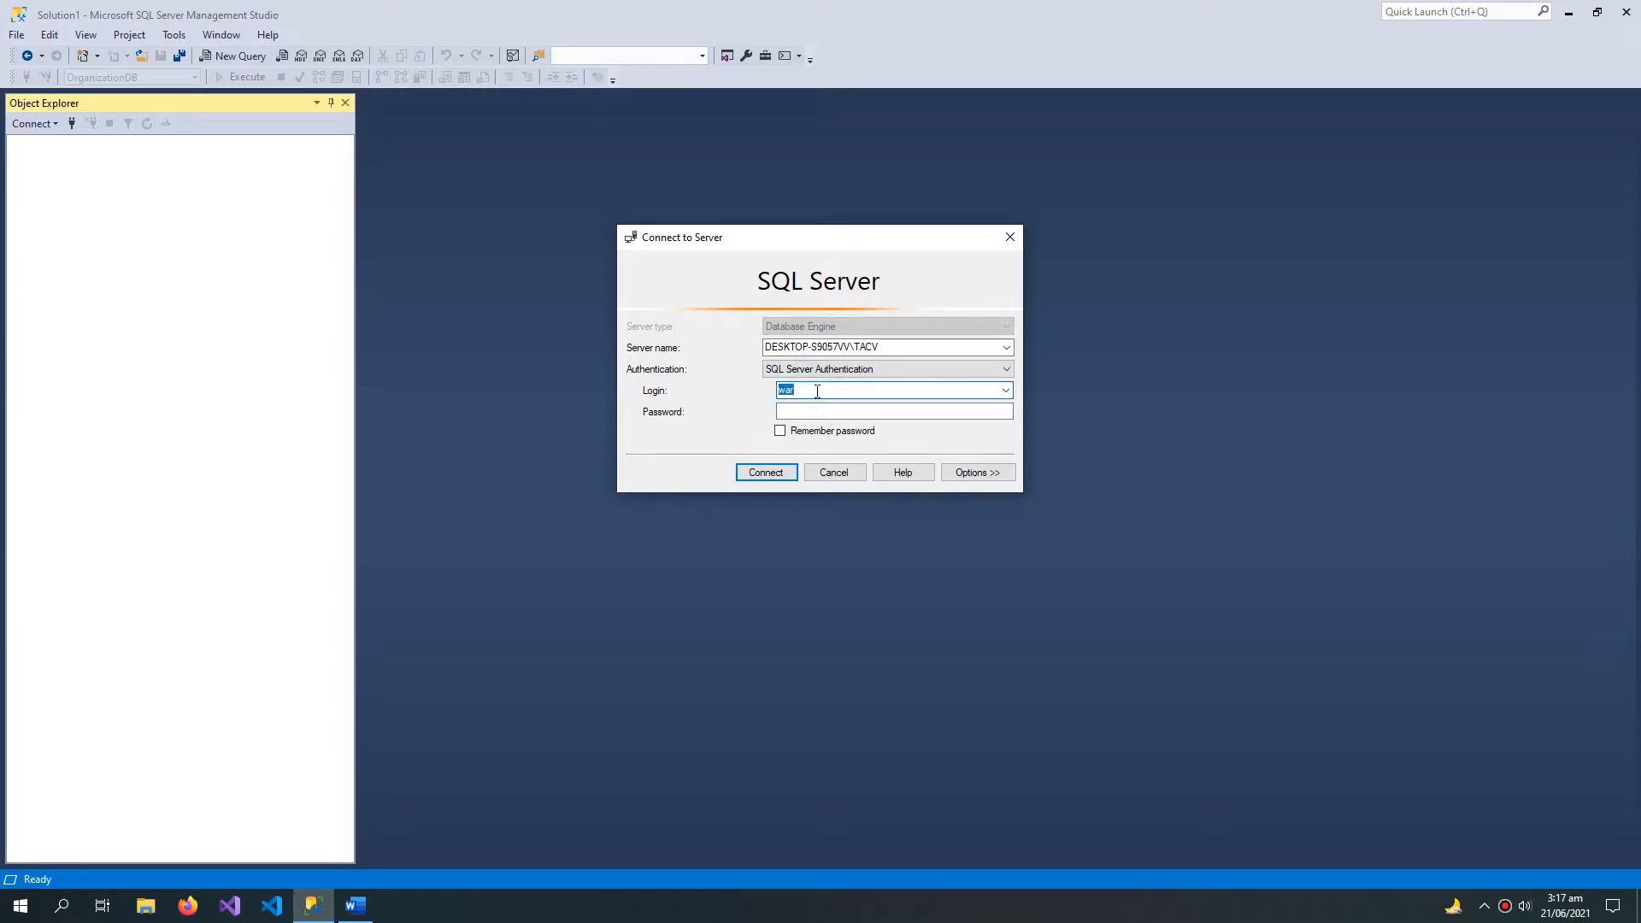
left_click(824, 413)
left_click(812, 389)
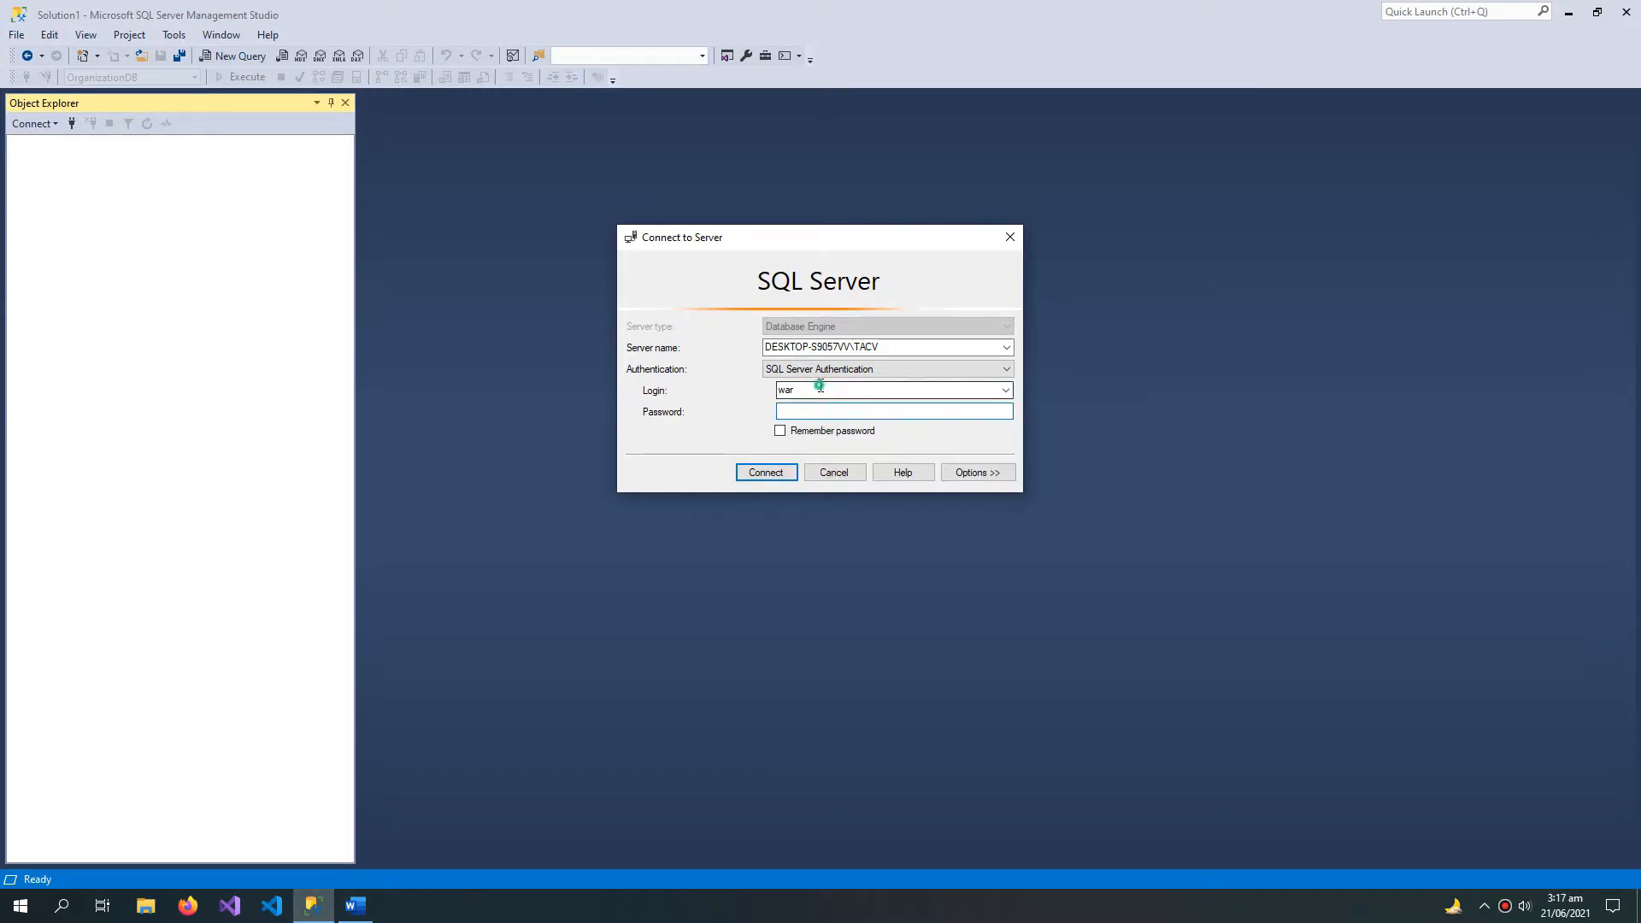
left_click(804, 390)
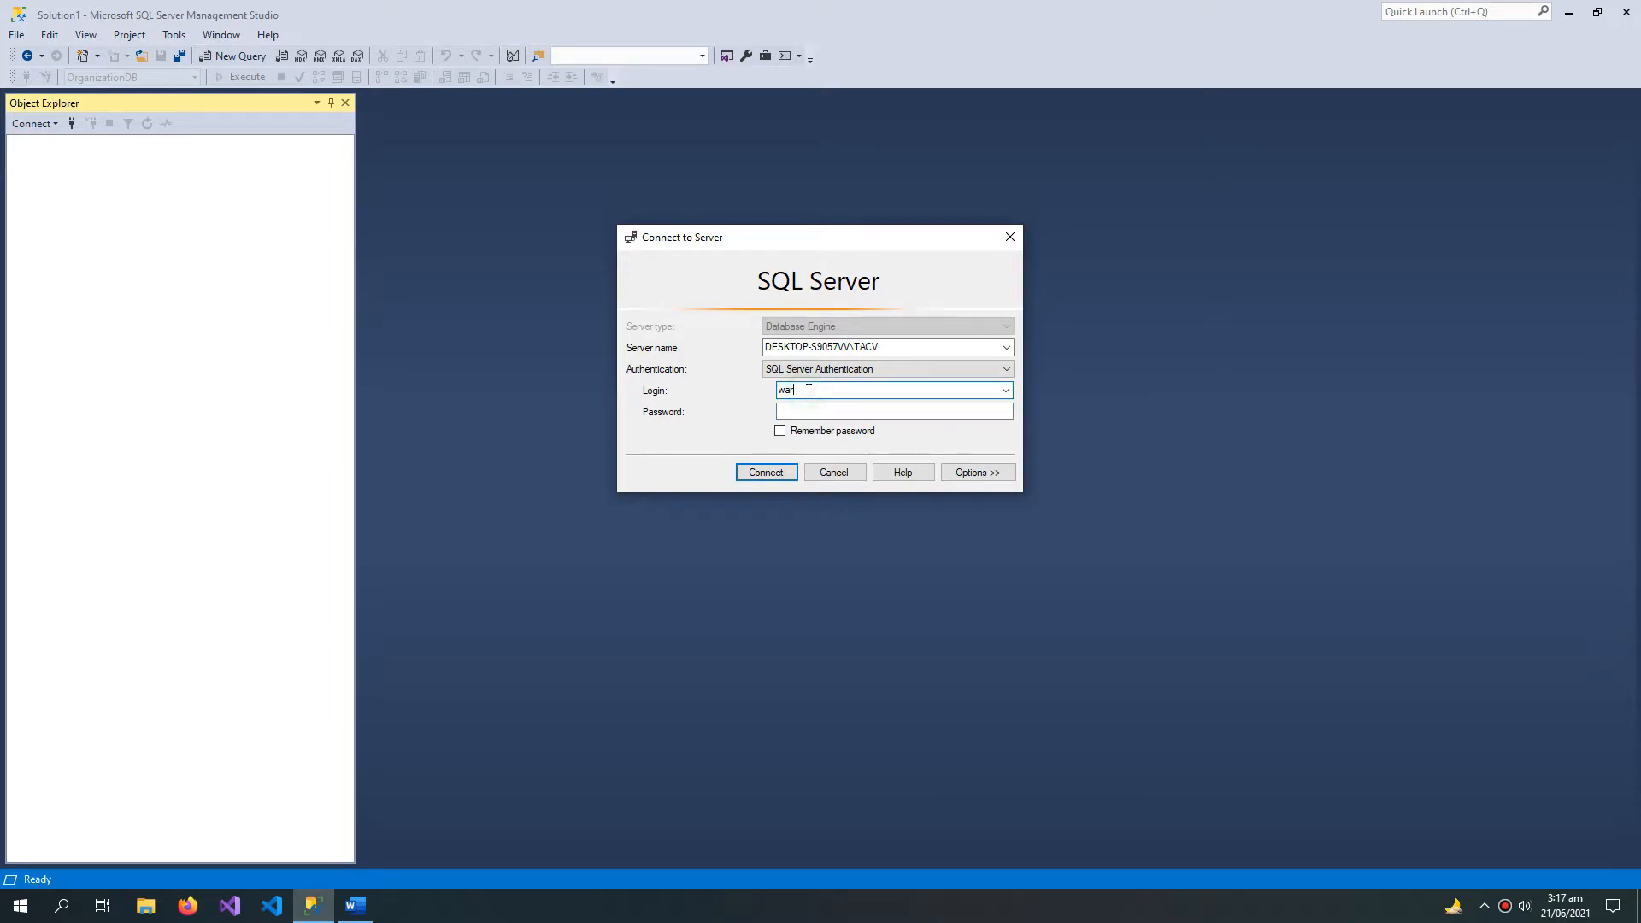
double_click(805, 390)
type("sa")
double_click(799, 393)
type("war")
Step: Enter the login's password and connect to the server
left_click(804, 412)
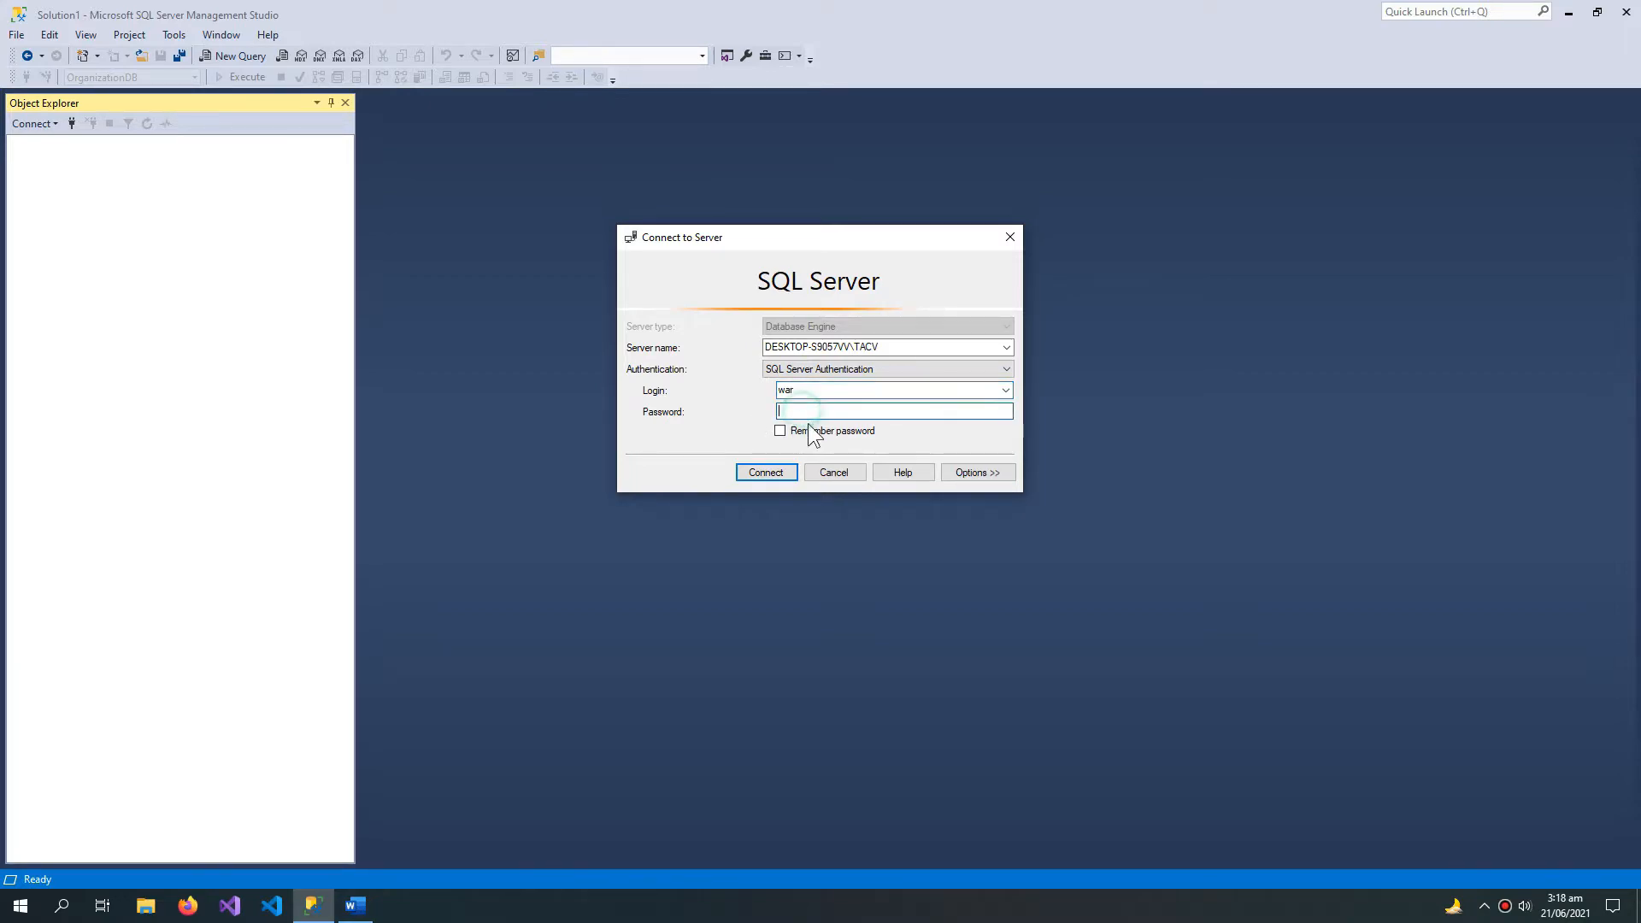
type("123")
left_click(772, 470)
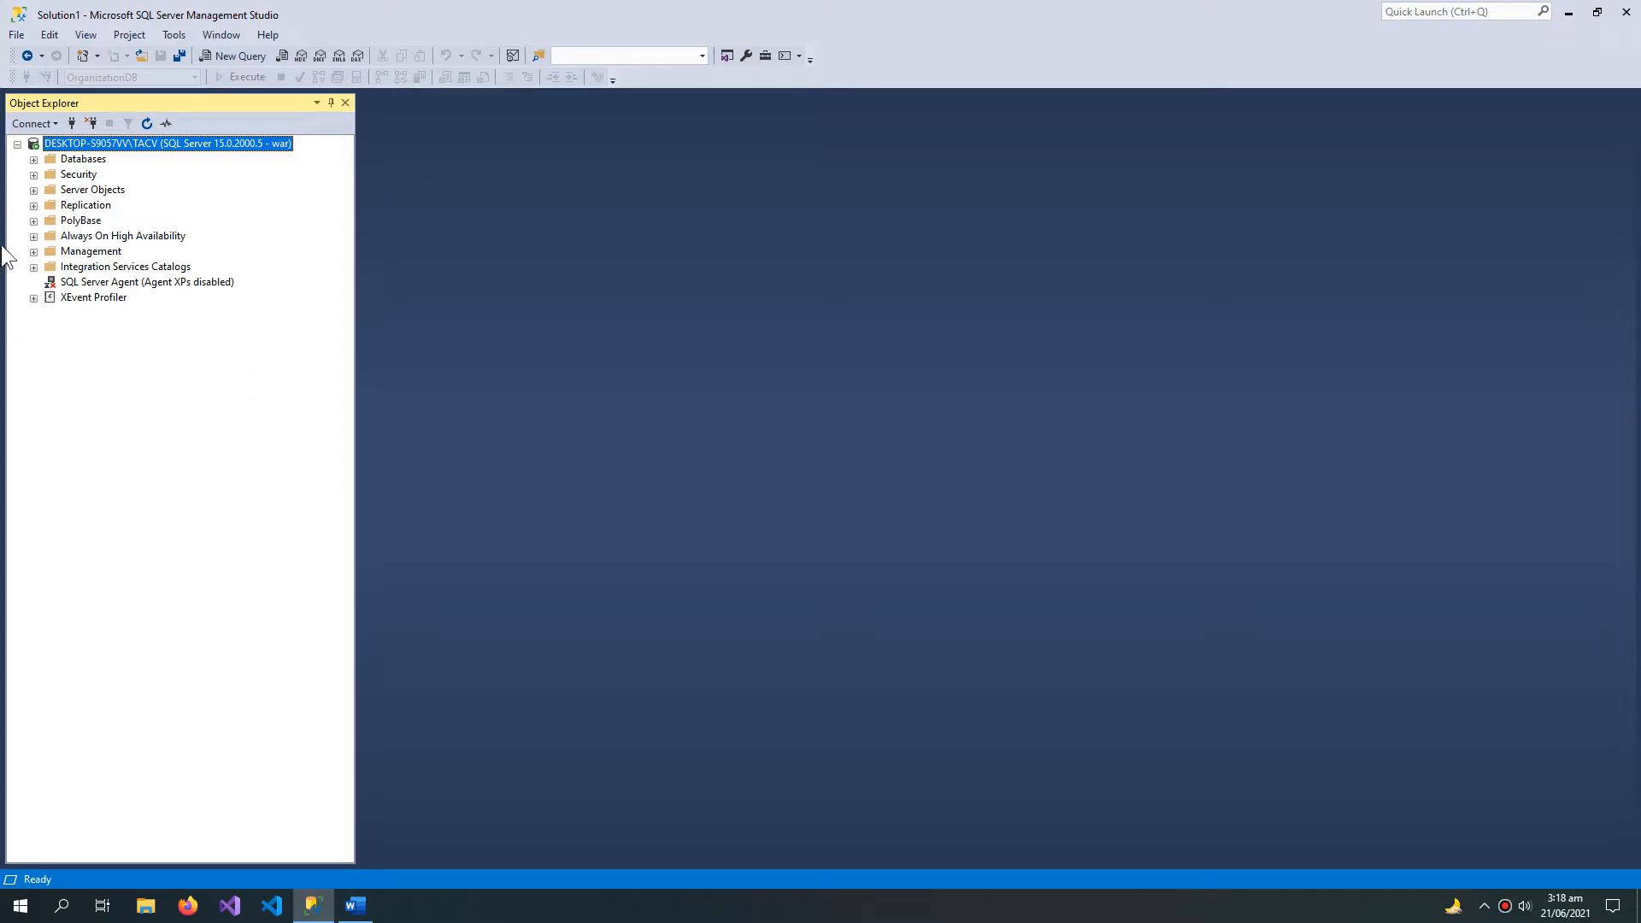
Step: Expand the server's Security folder down to Logins and examine the sa and war entries
left_click(33, 175)
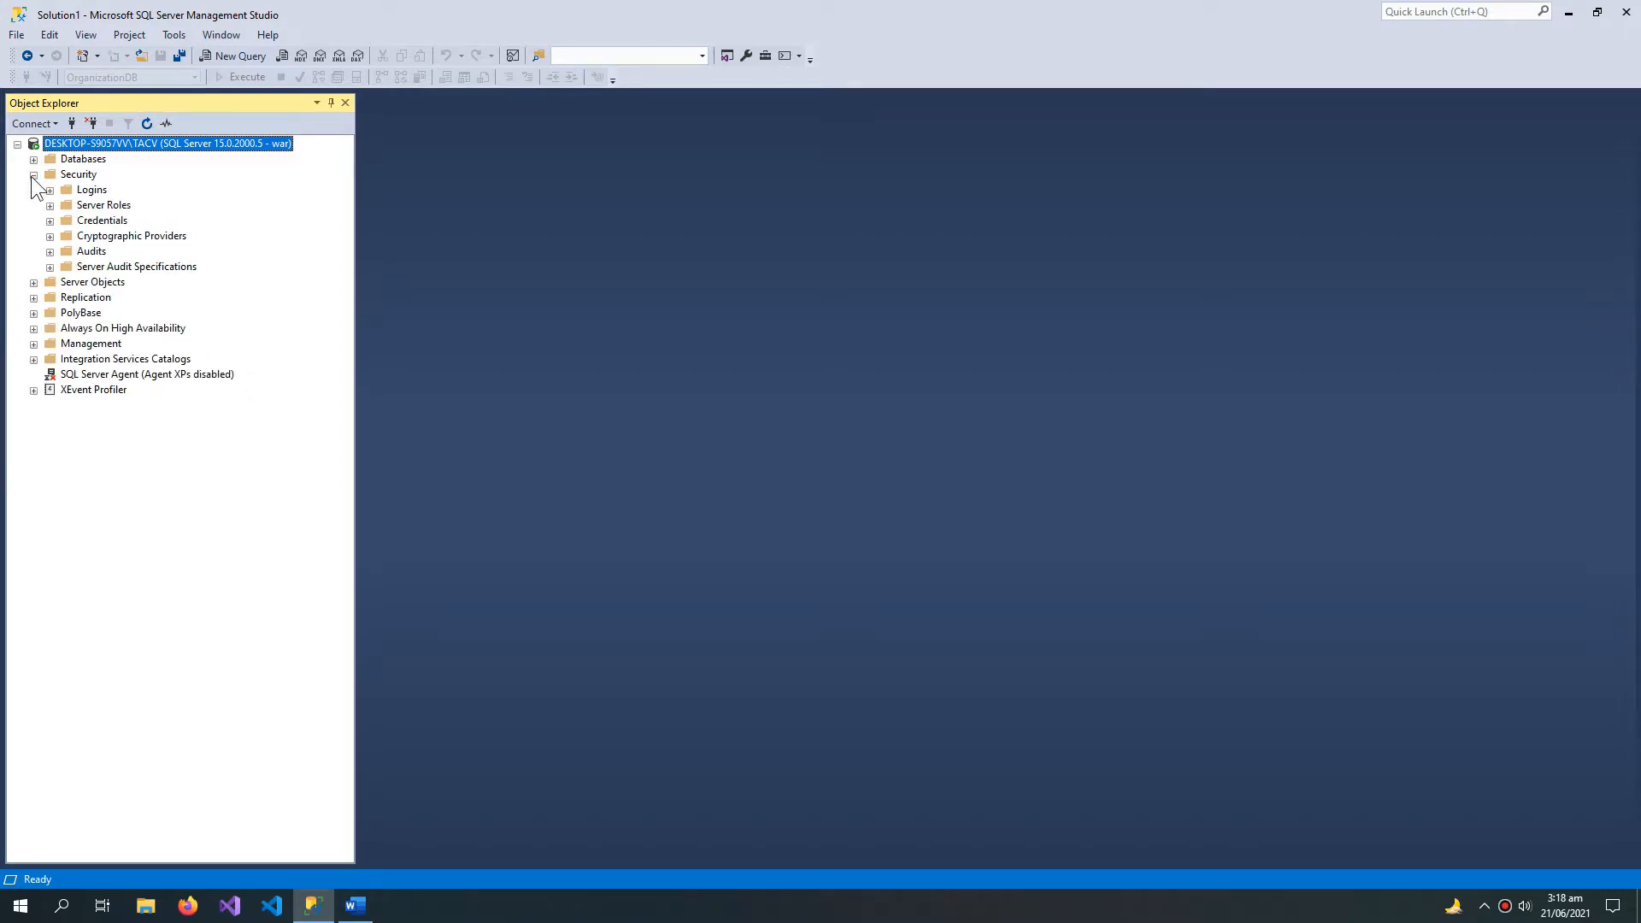
left_click(88, 190)
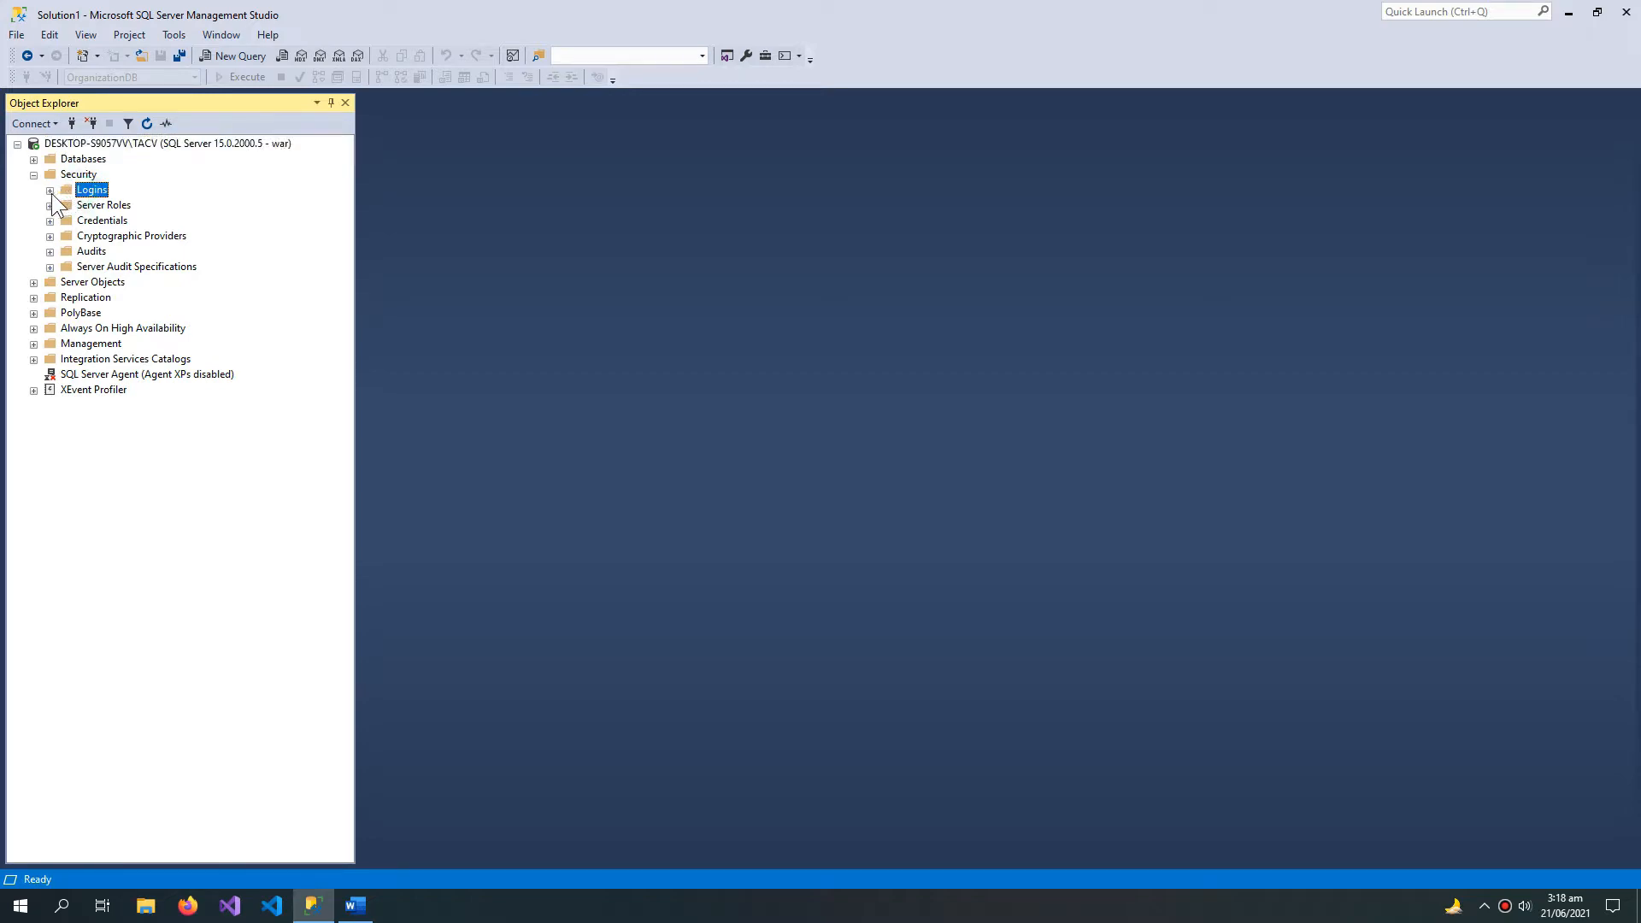
left_click(51, 190)
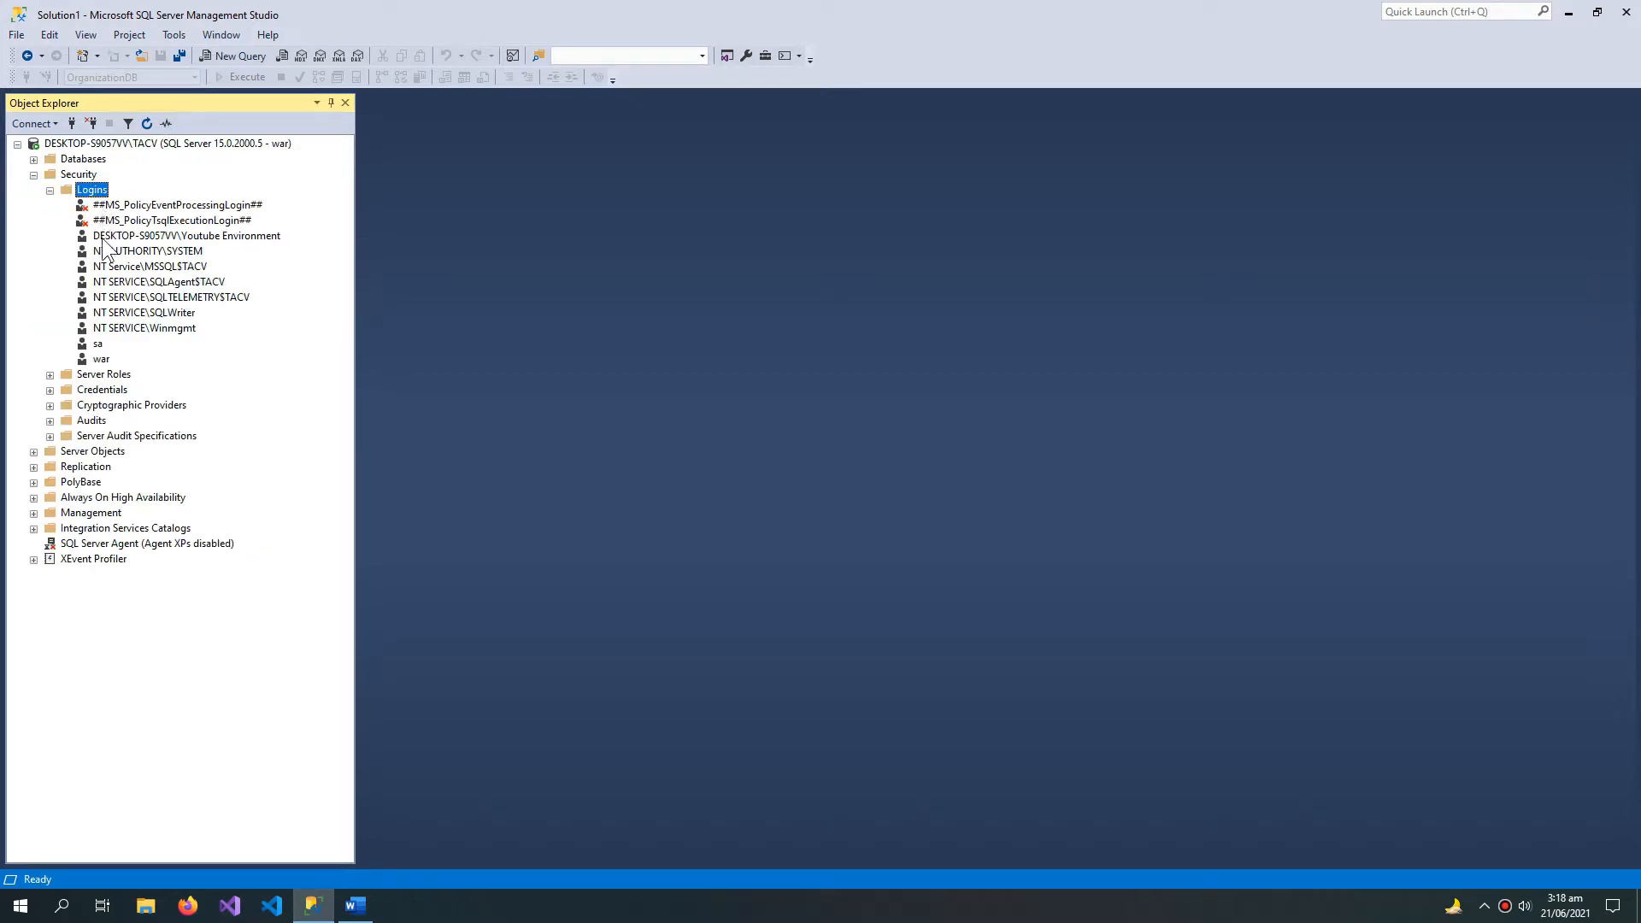
left_click(101, 359)
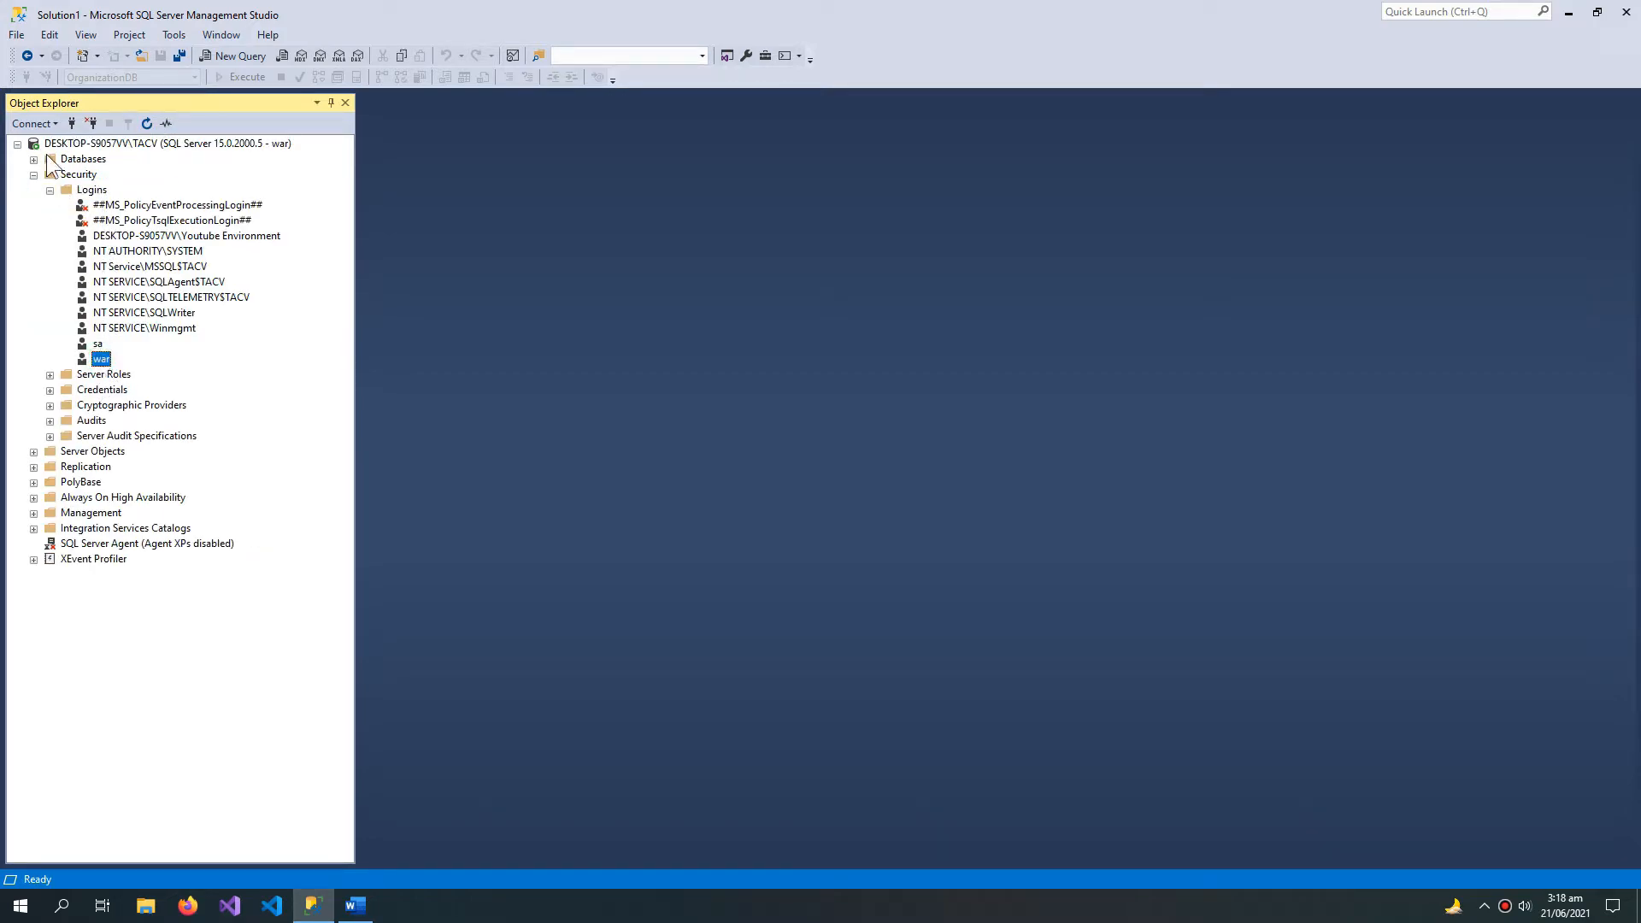
left_click(99, 344)
left_click(102, 359)
Step: Start a new login named TACV with SQL Server authentication, entering and confirming its password
right_click(89, 189)
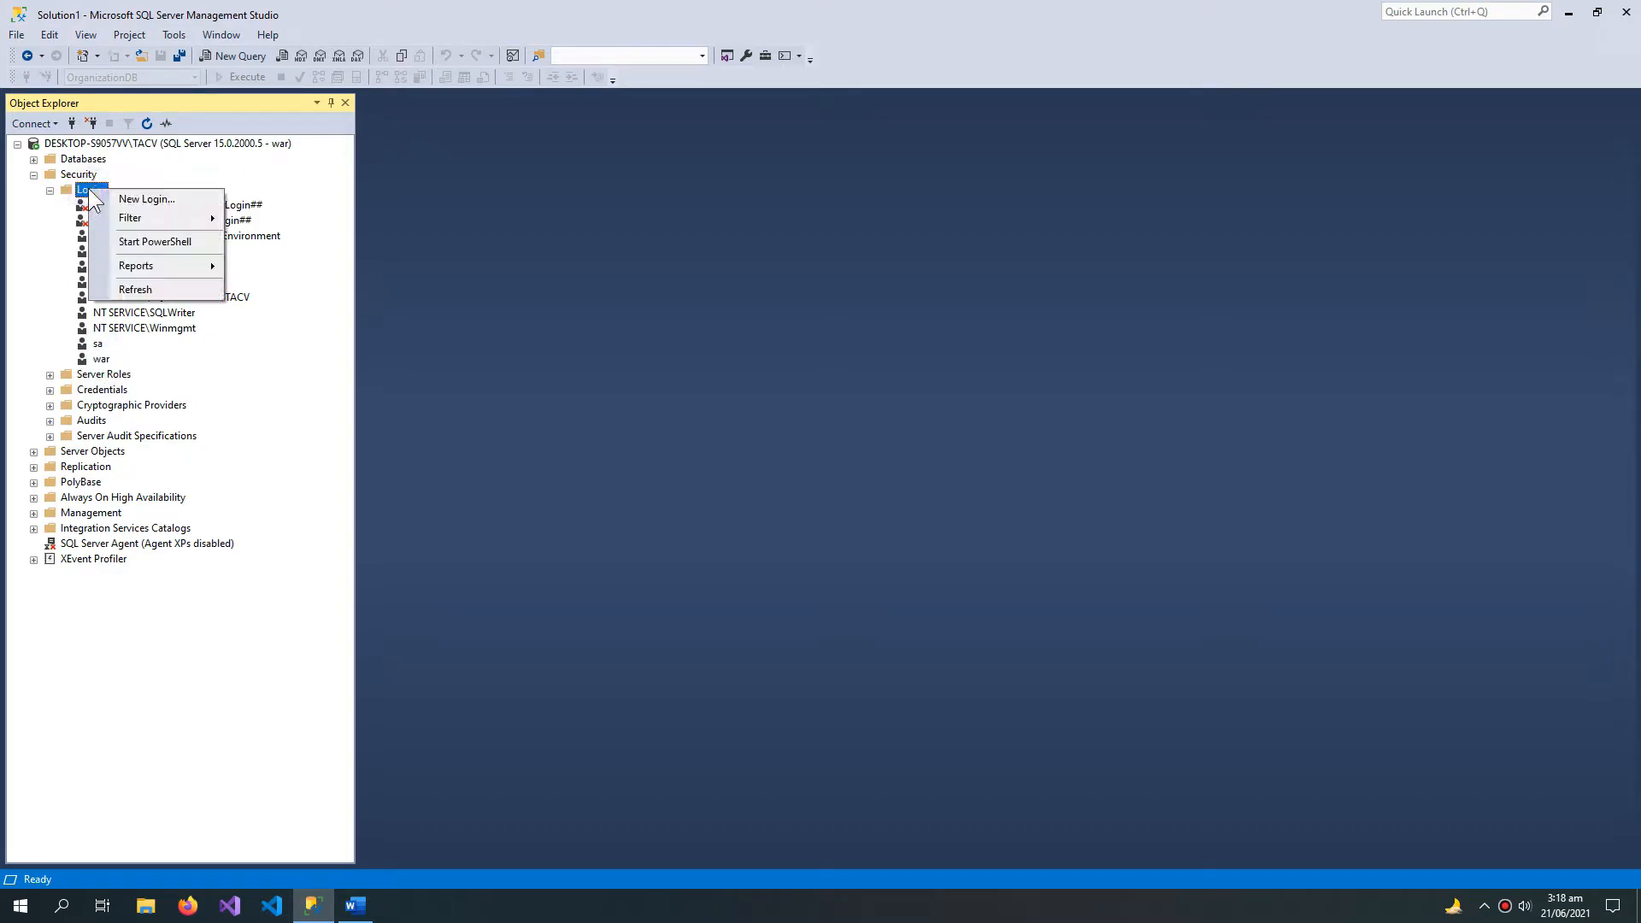
left_click(129, 207)
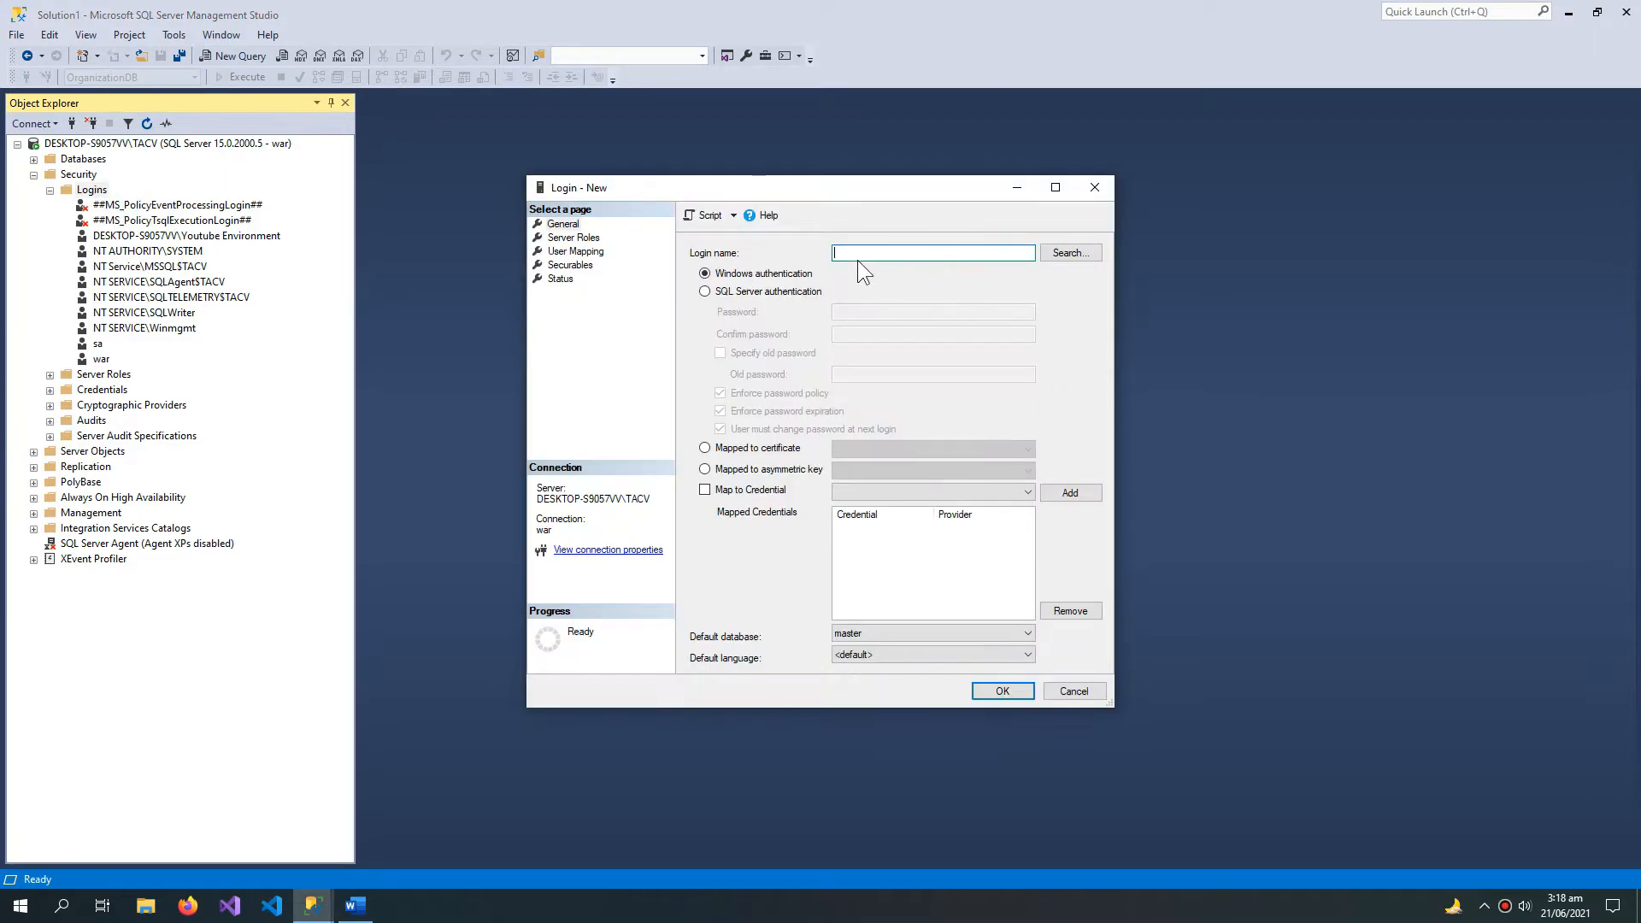
left_click(781, 293)
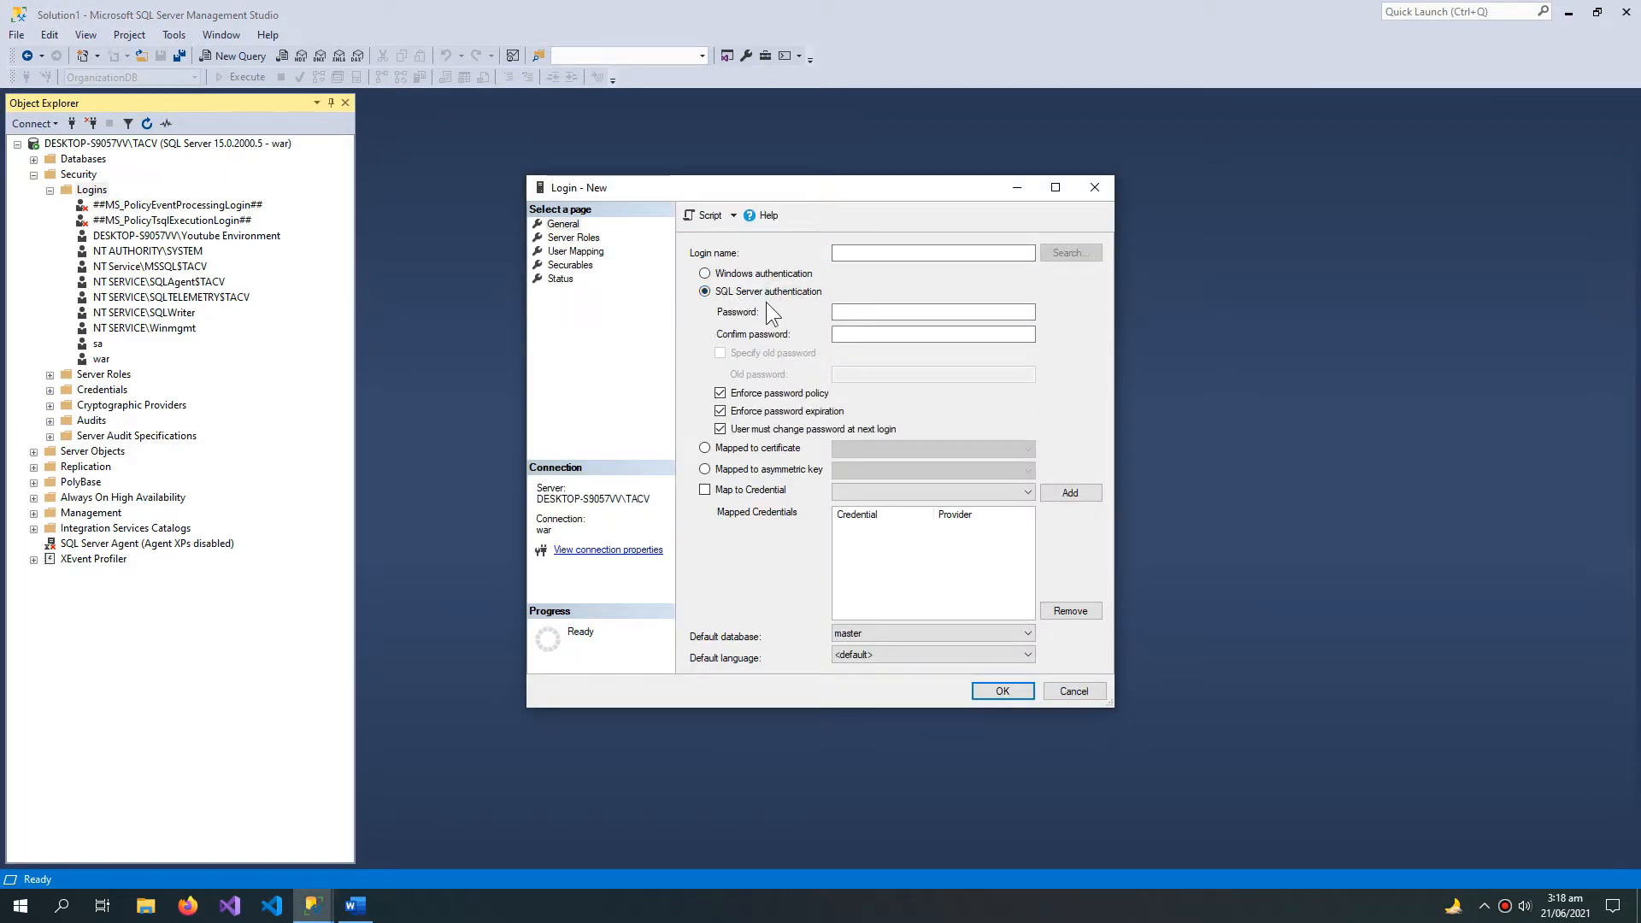
left_click(853, 253)
type("TACV")
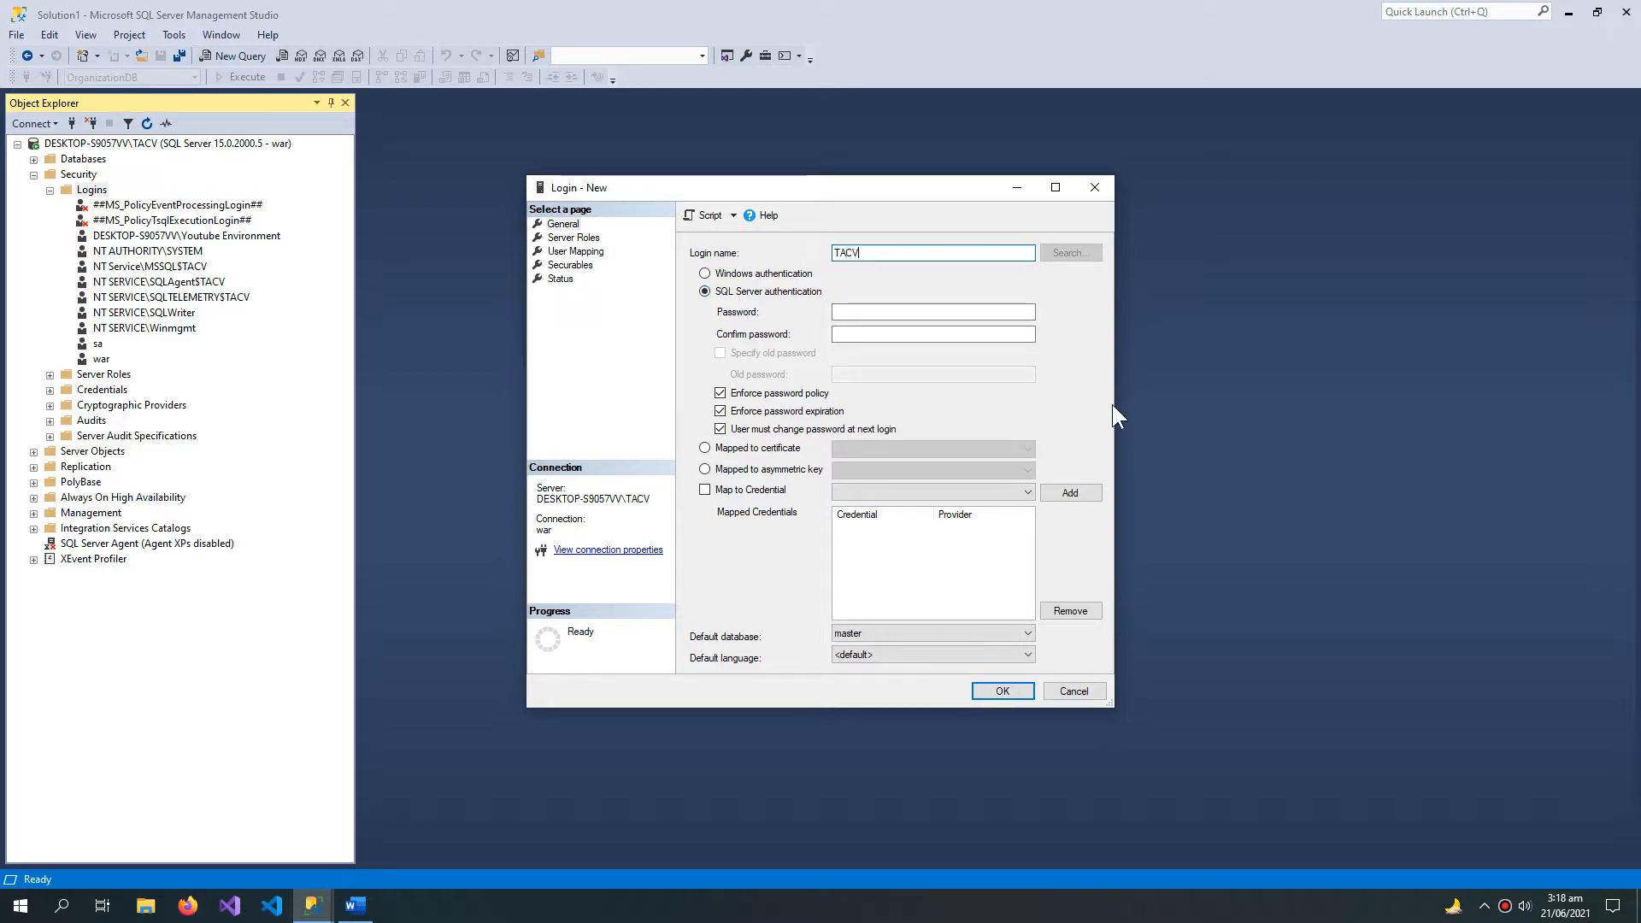
left_click(888, 313)
key("Caps_Lock")
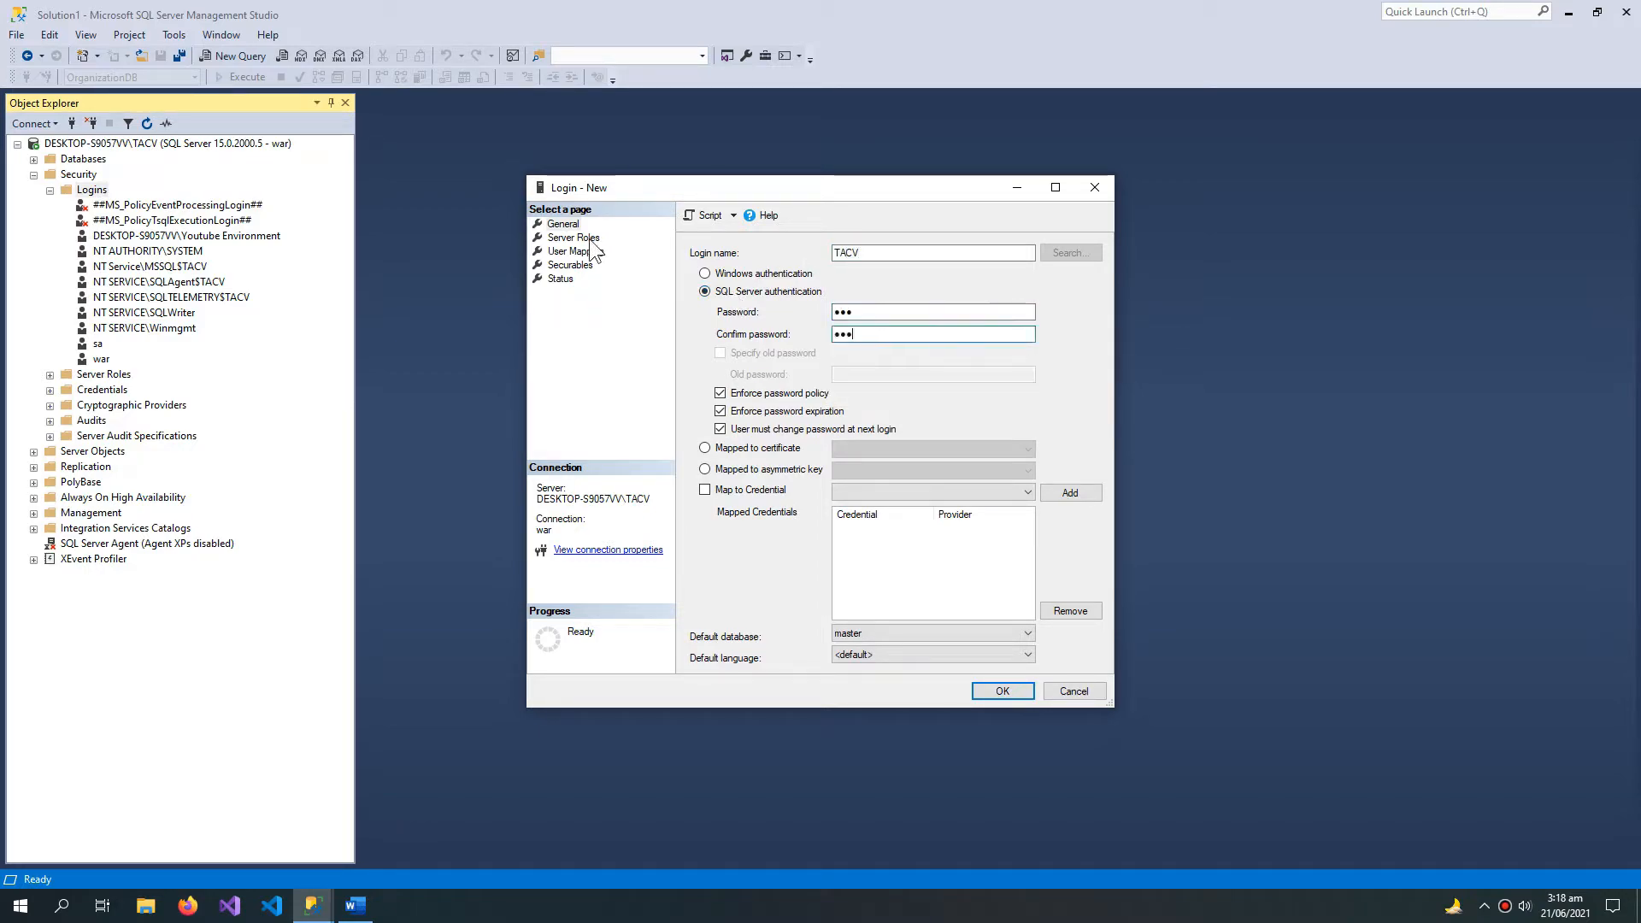
Step: Grant the new login the dbcreator and sysadmin server roles and create it
left_click(590, 240)
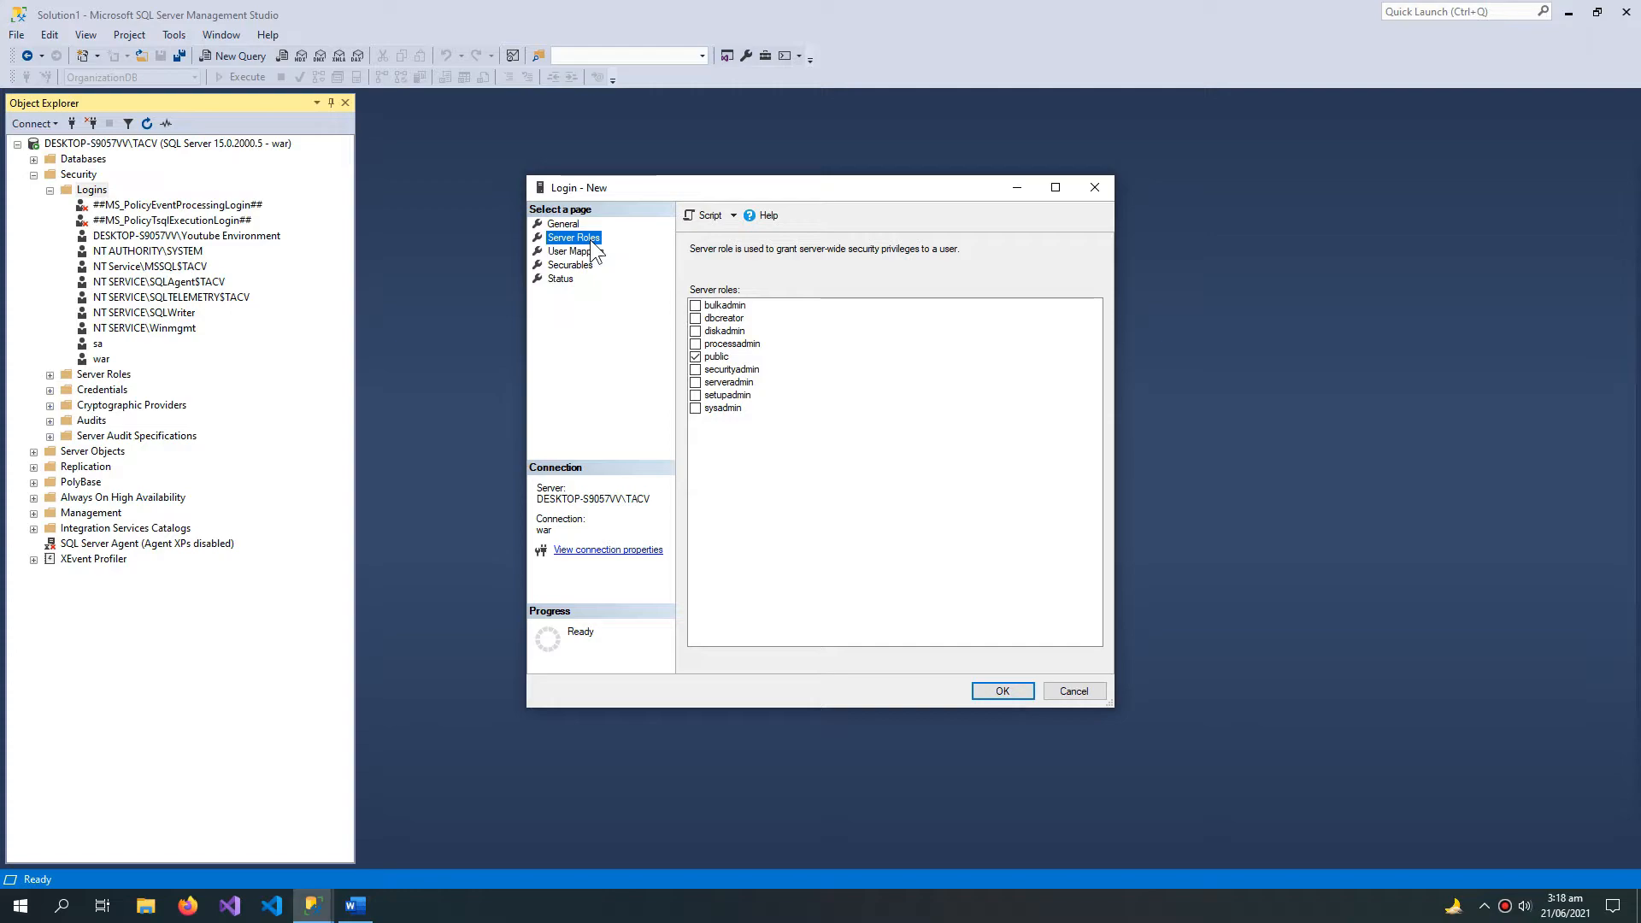
left_click(695, 318)
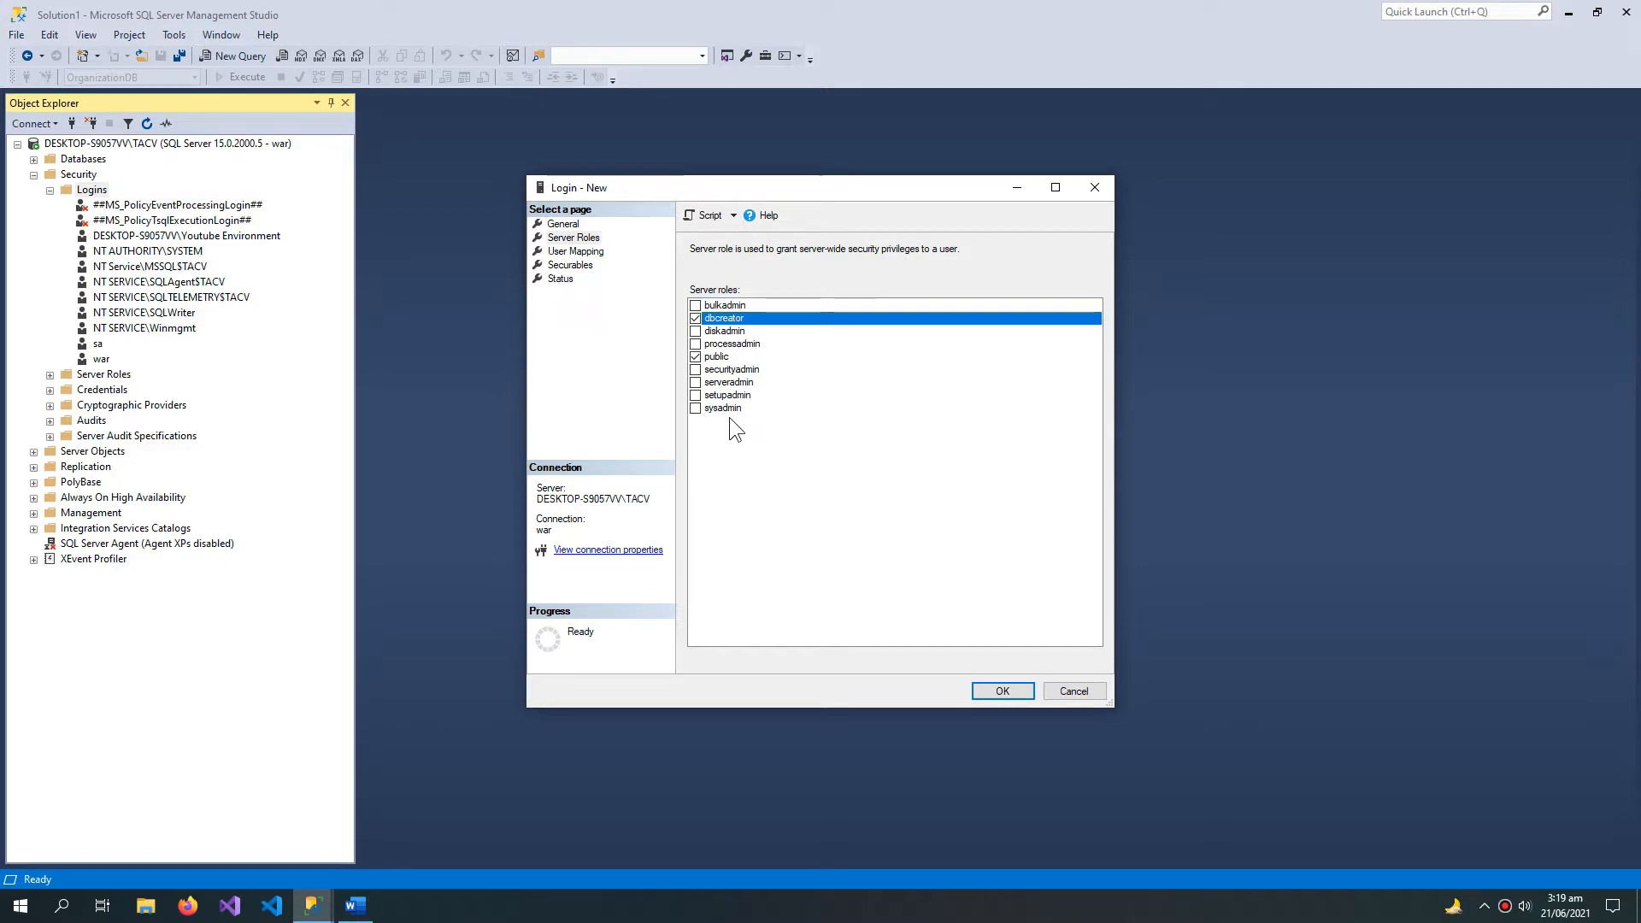
left_click(696, 407)
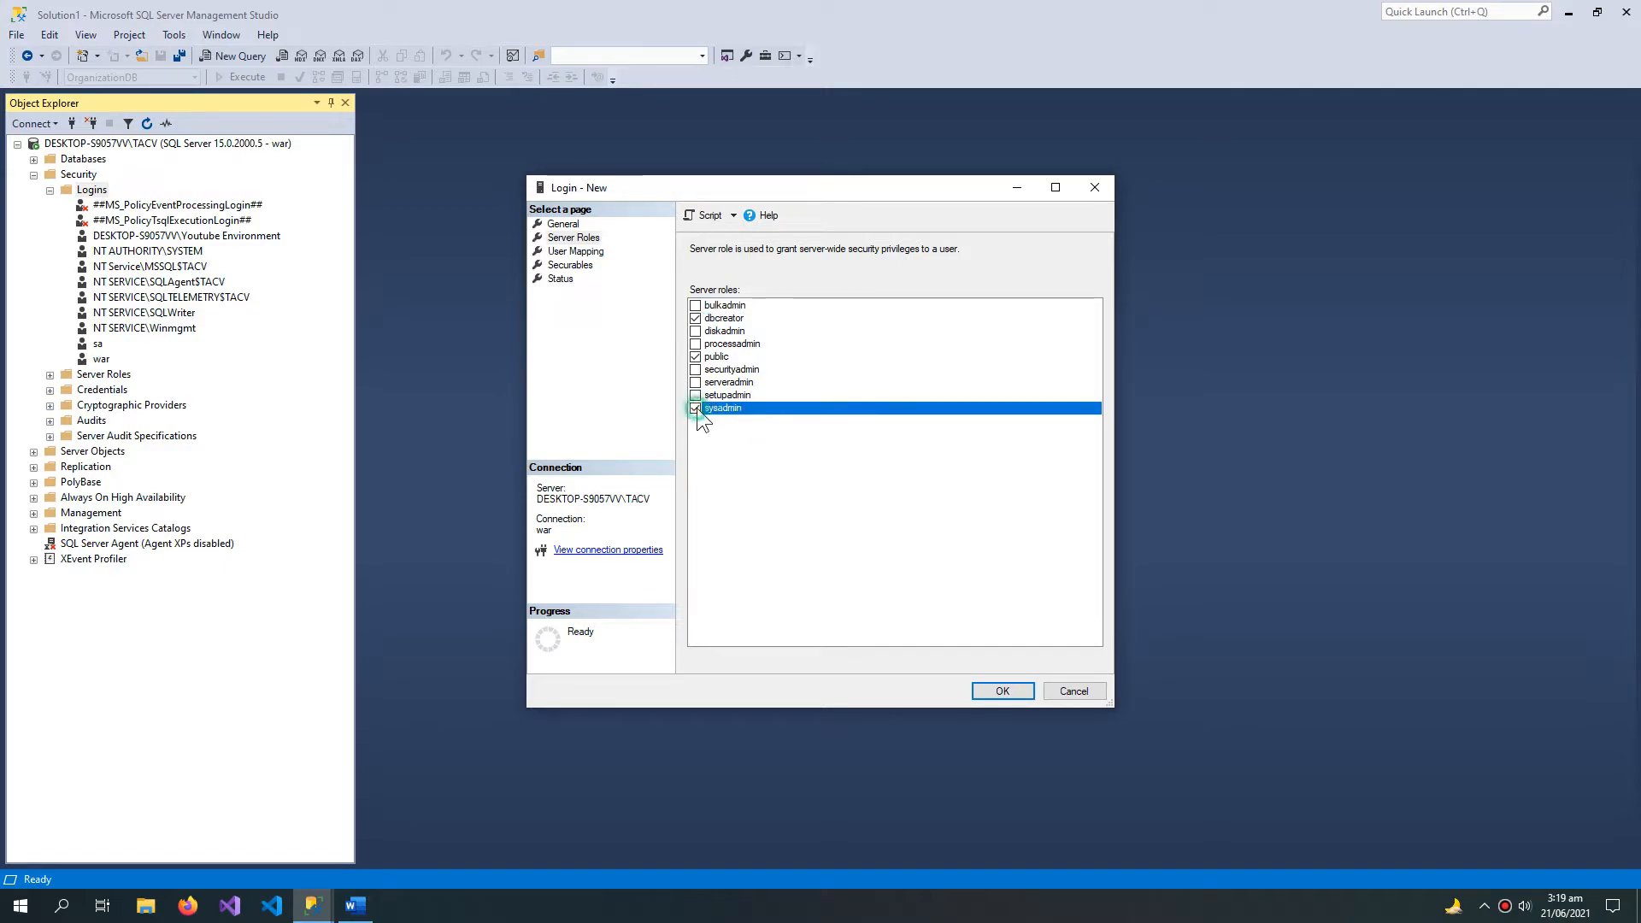
left_click(1002, 690)
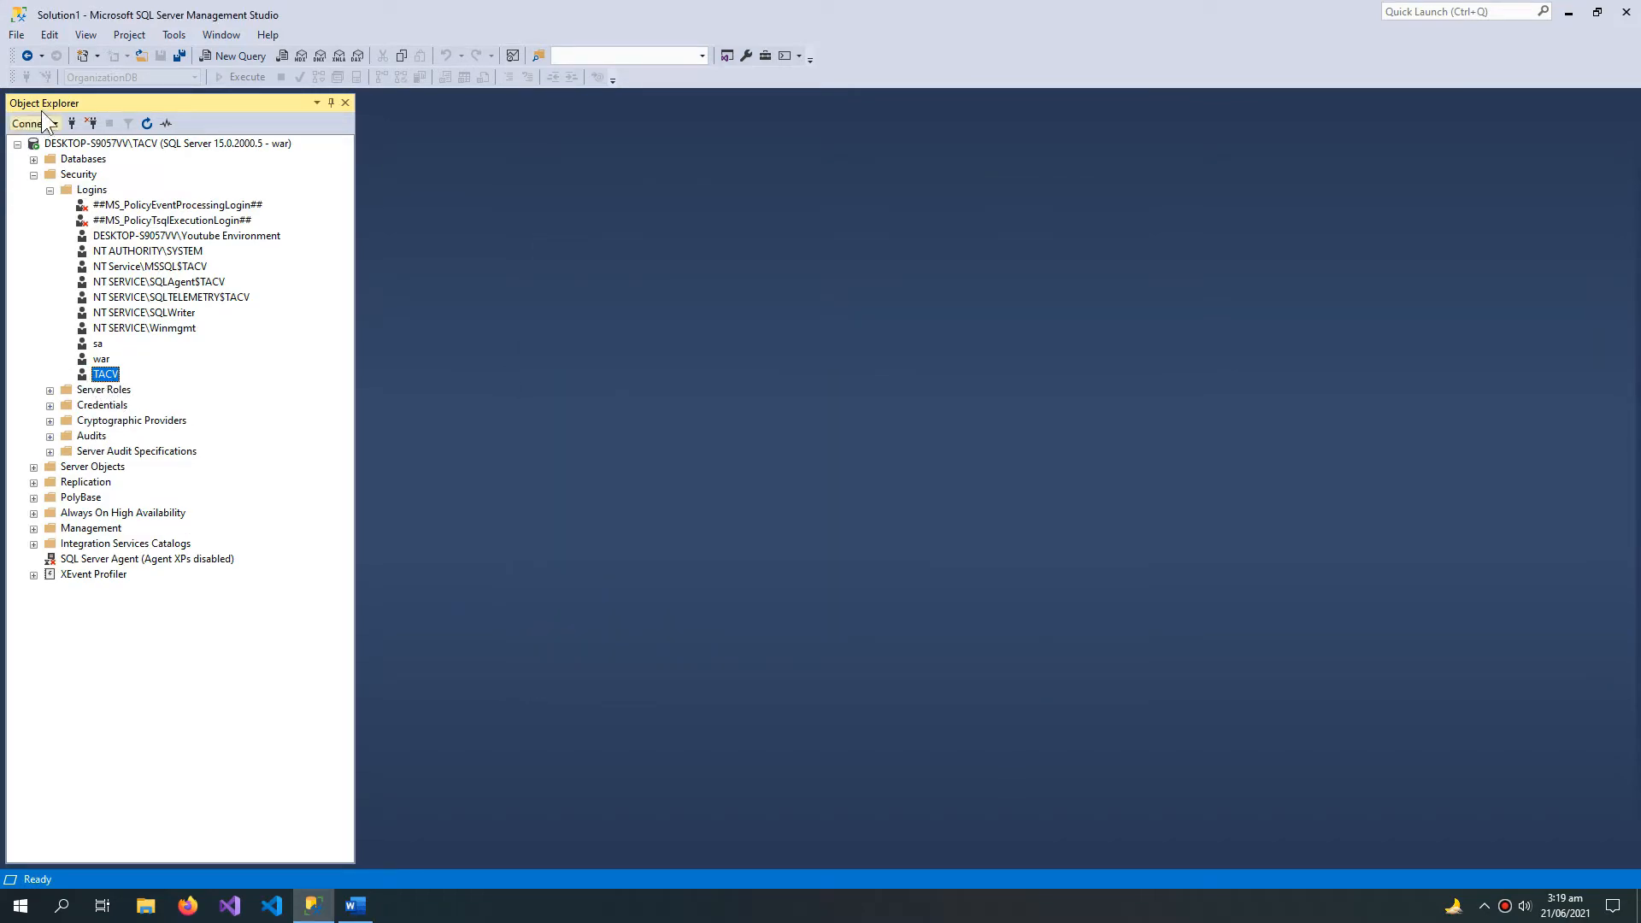
Step: Disconnect from the server and reconnect with the SQL Server login TACV and its password
left_click(89, 123)
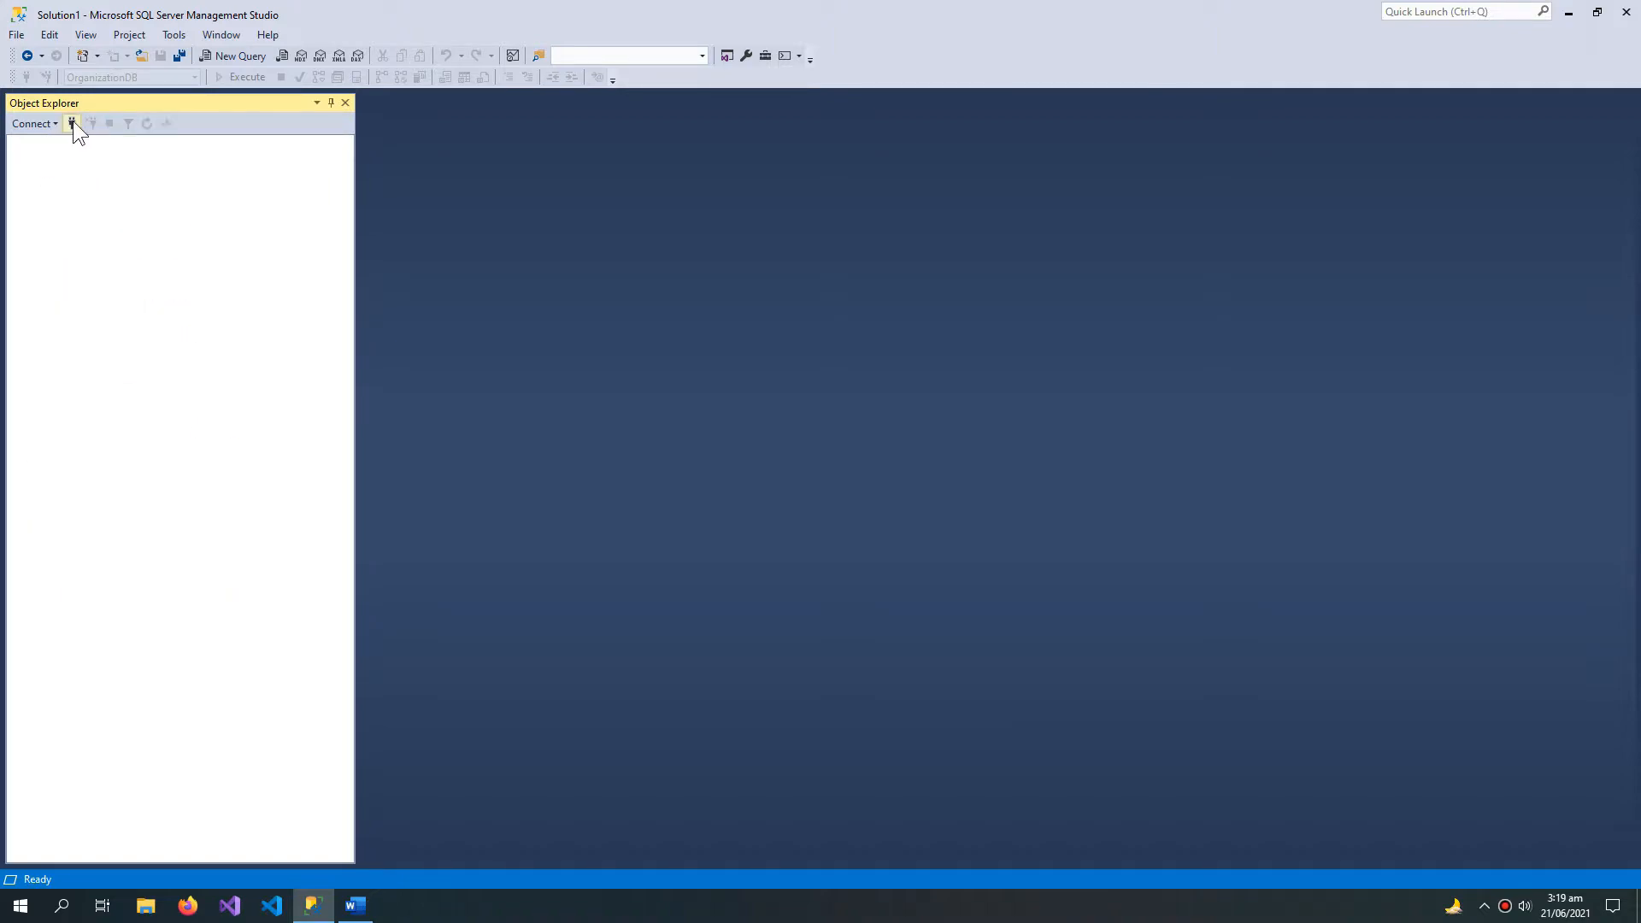
left_click(73, 123)
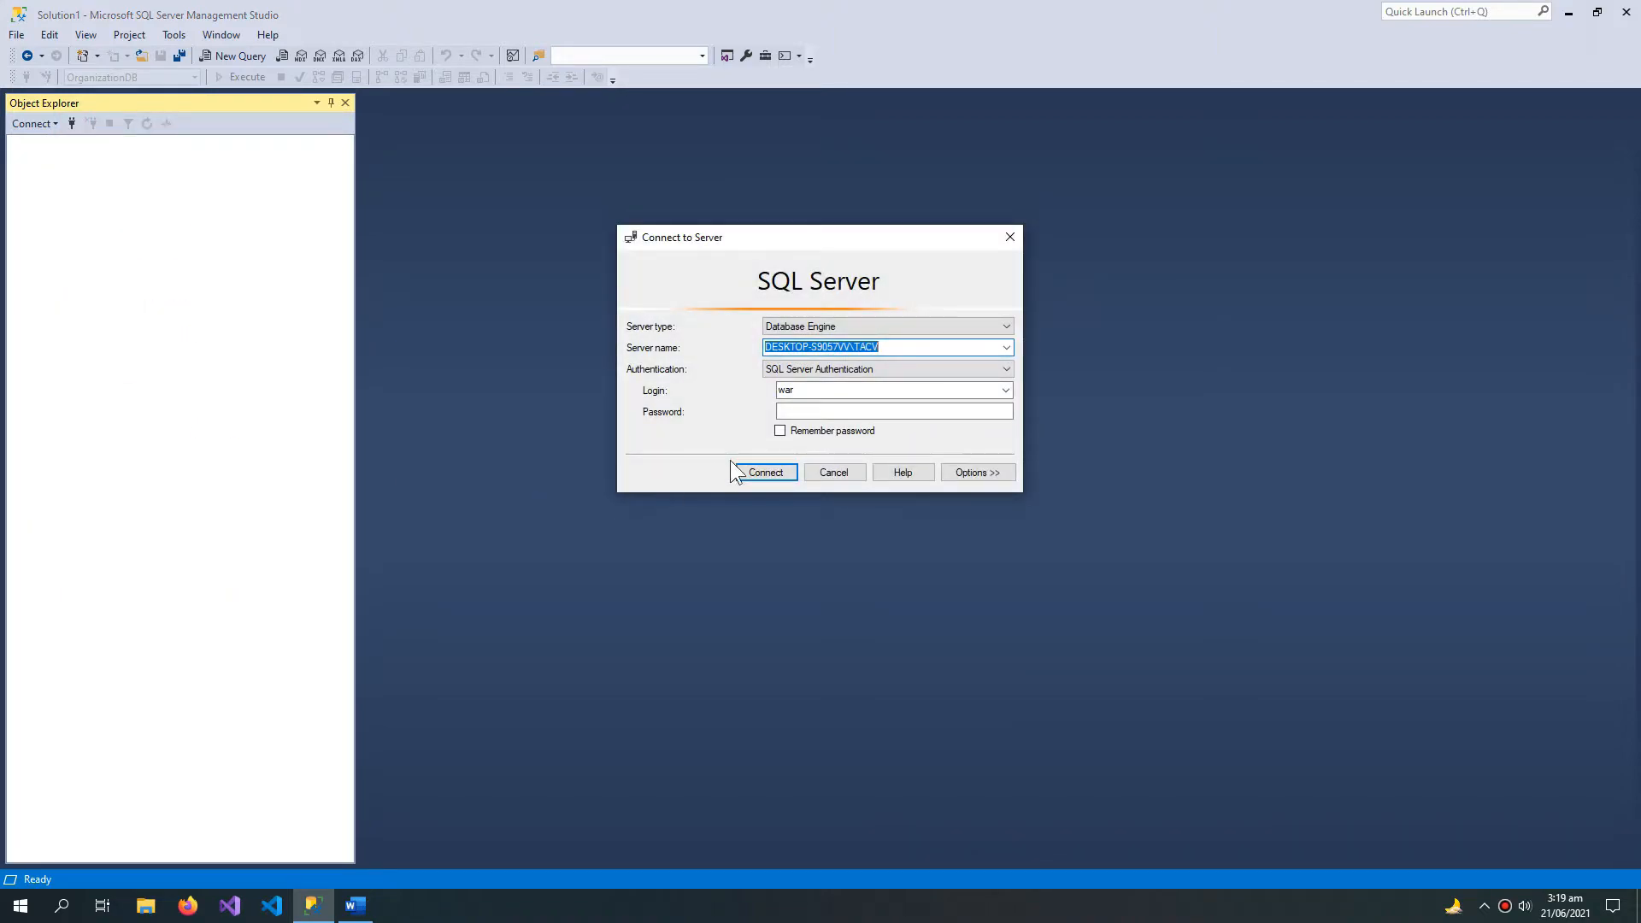
left_click(807, 390)
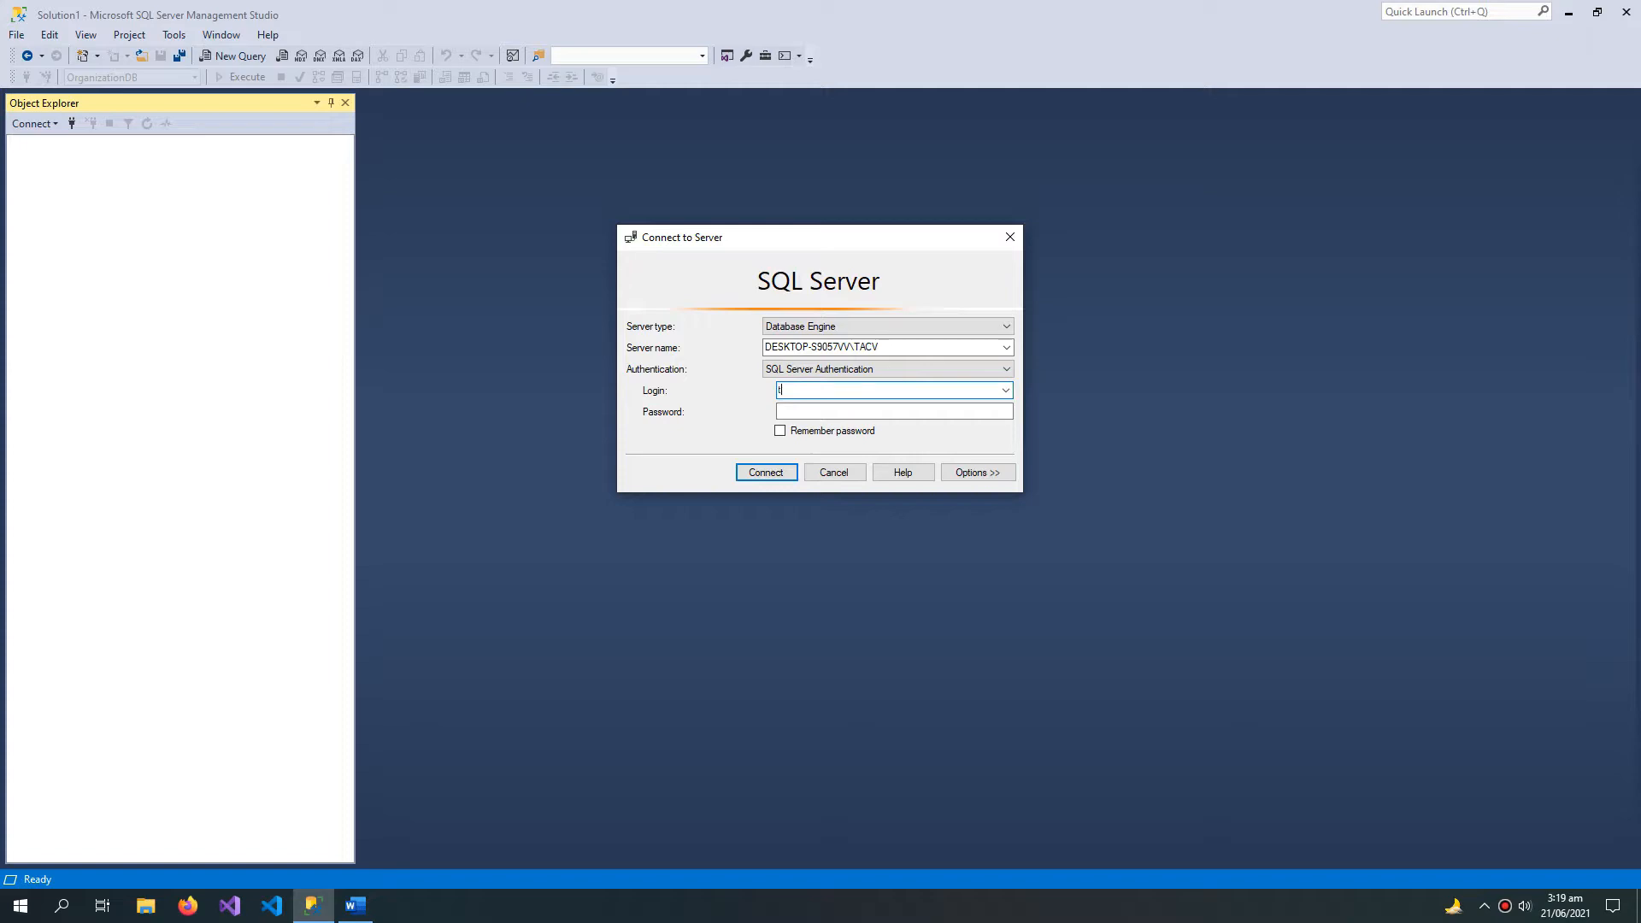
type("t")
key("BackSpace")
key("Caps_Lock")
type("TACV")
left_click(794, 412)
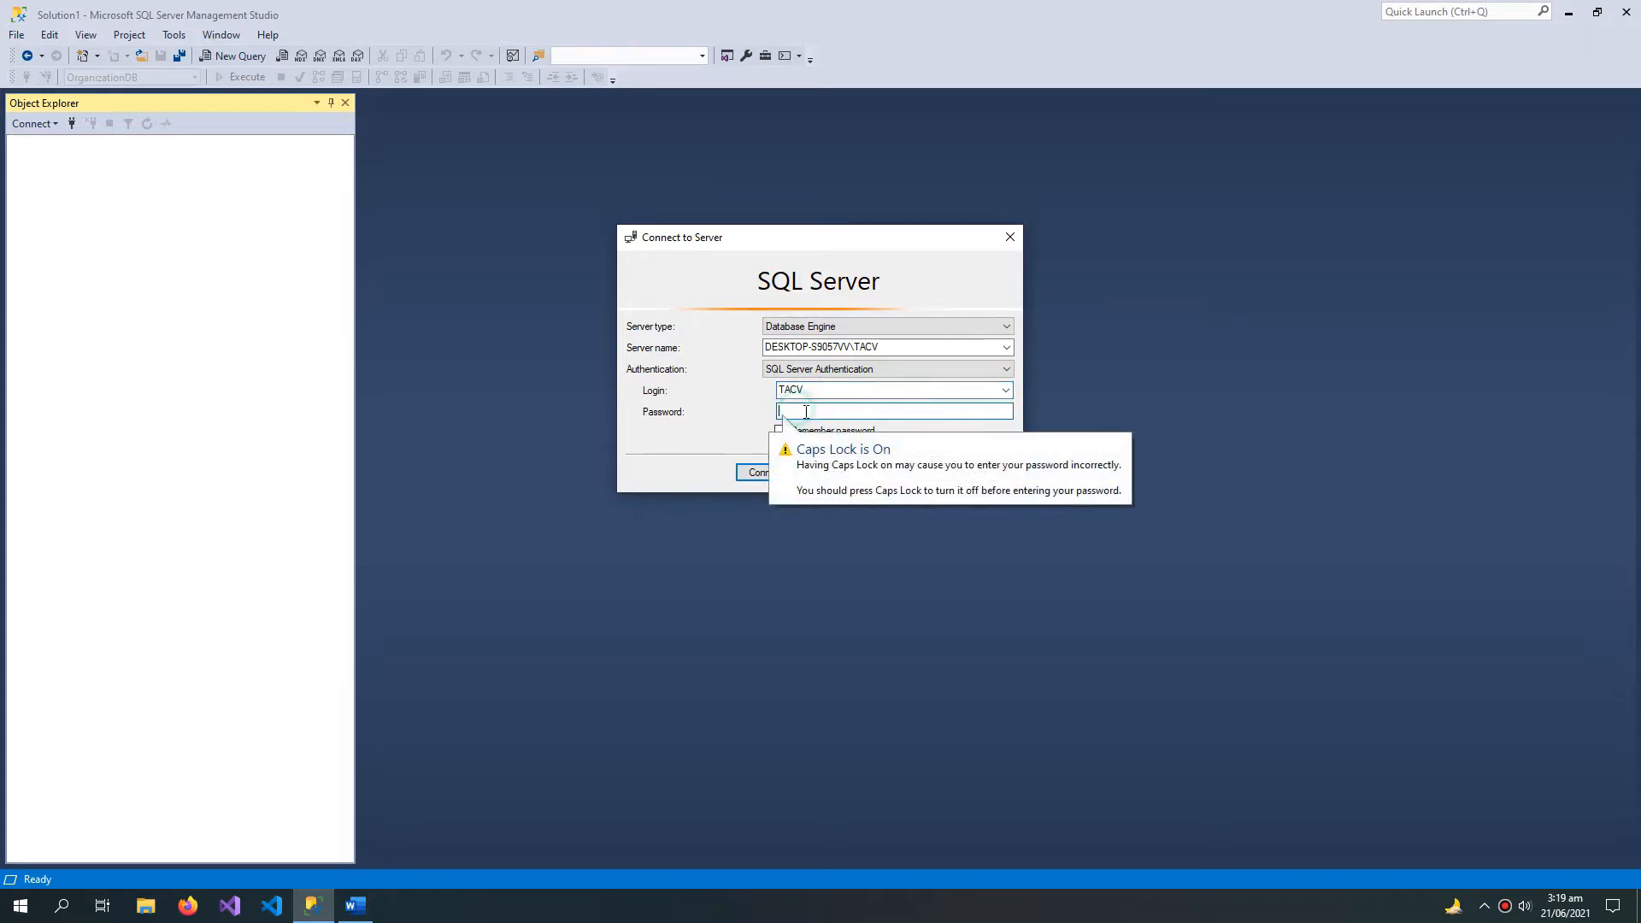
key("Caps_Lock")
type("**")
key("Return")
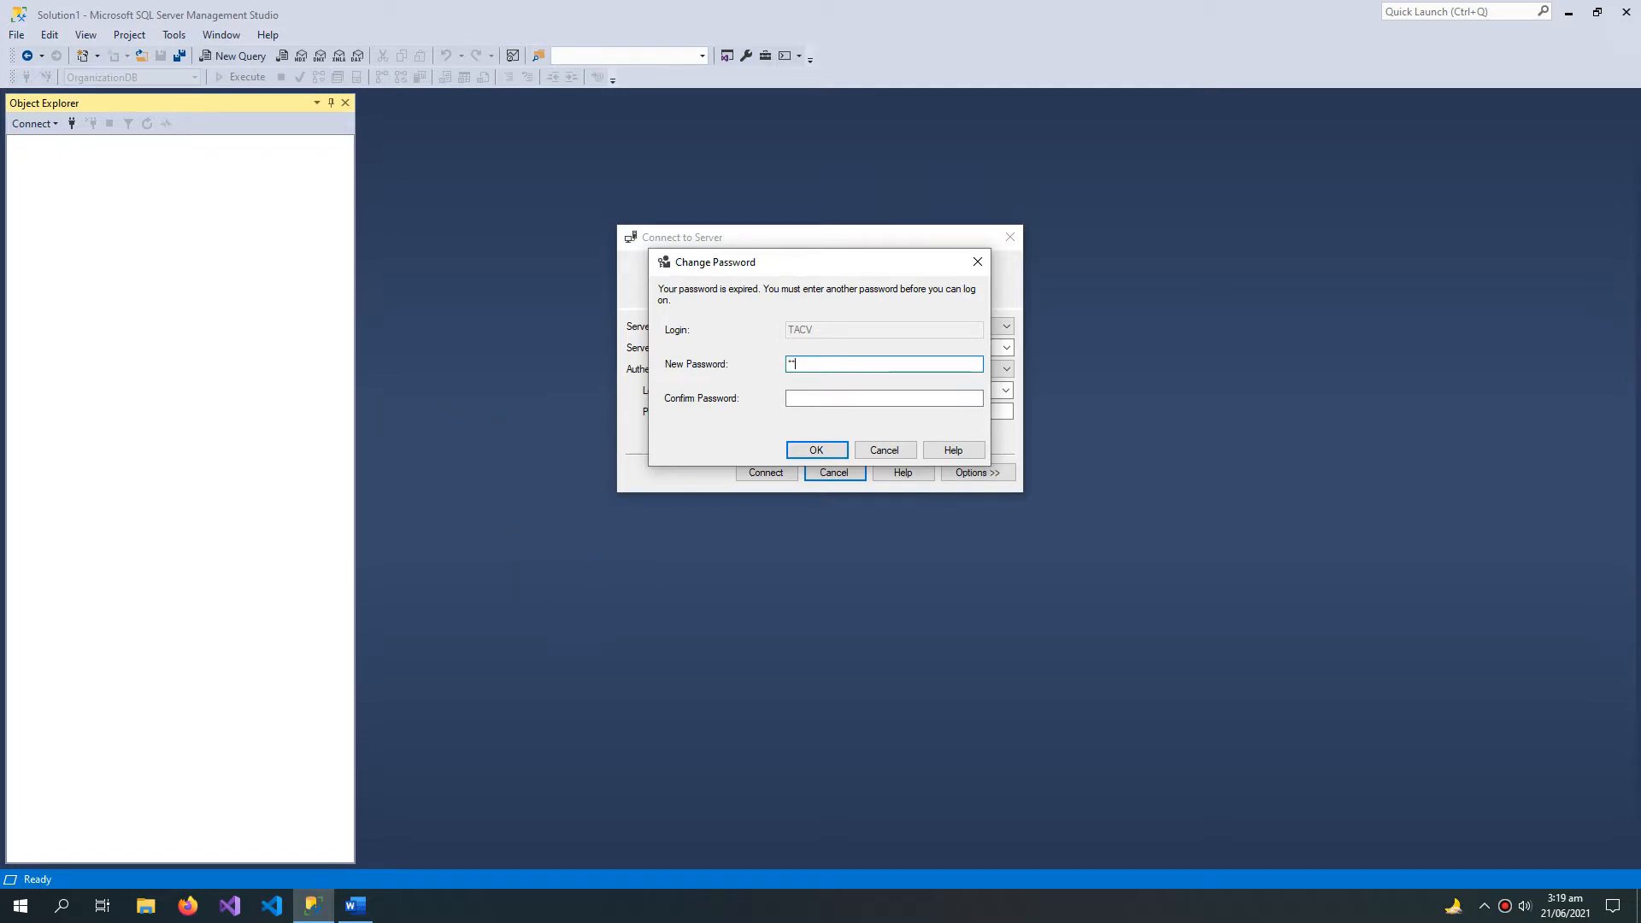
Step: Enter and confirm a new password for the TACV login to finish connecting, and expand the server's Databases folder
type("*")
left_click(820, 403)
type("**")
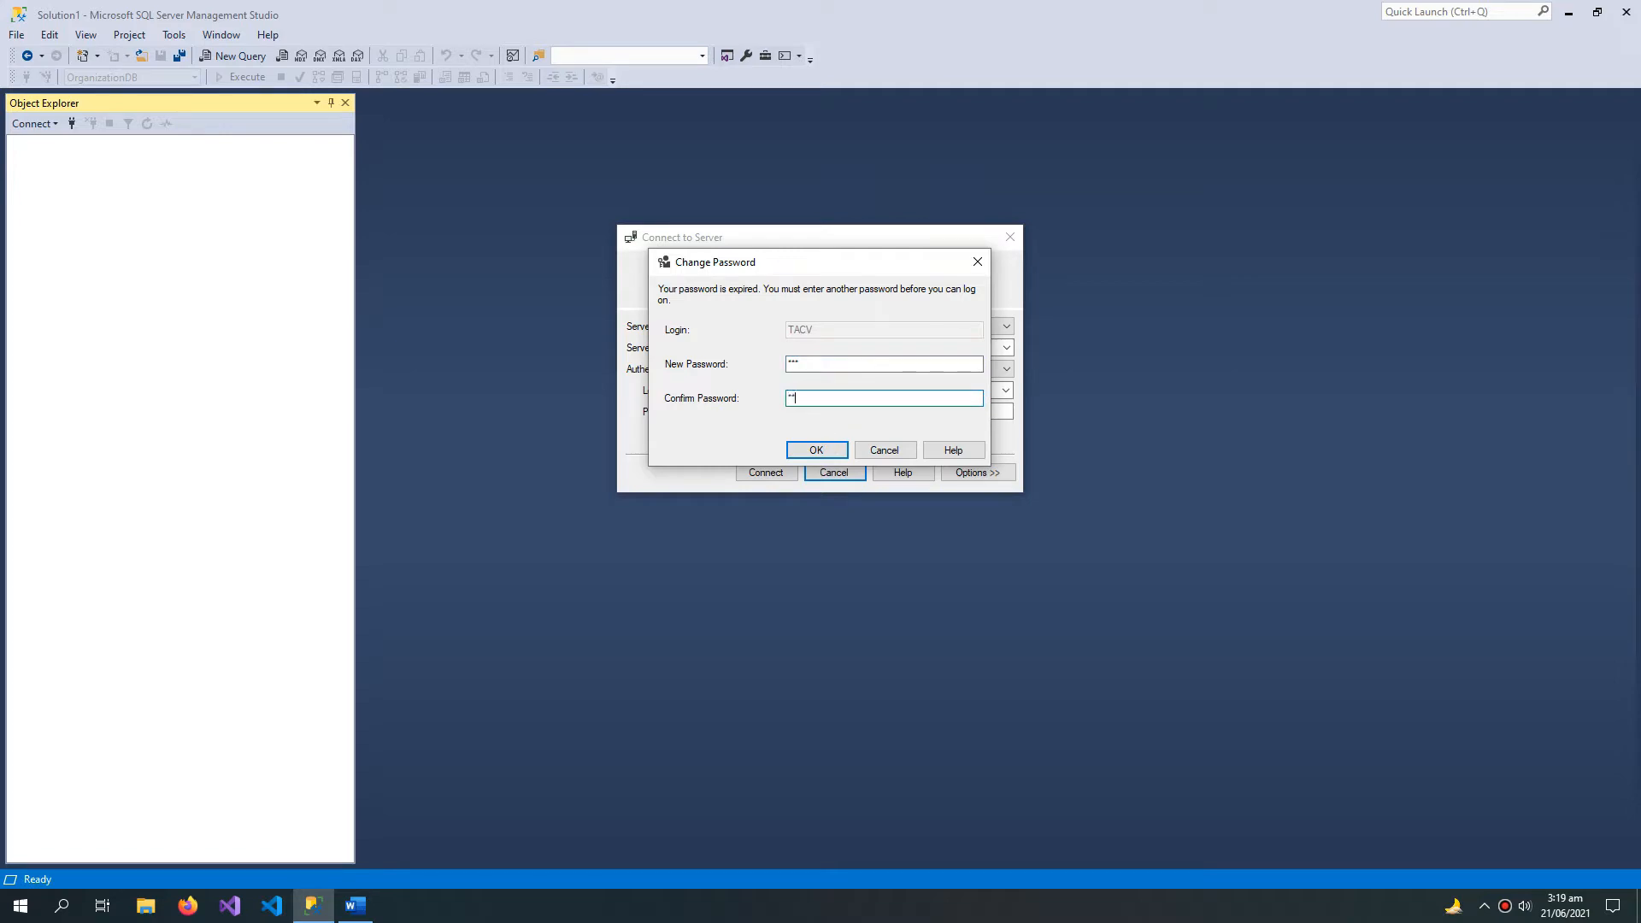
type("*")
left_click(816, 449)
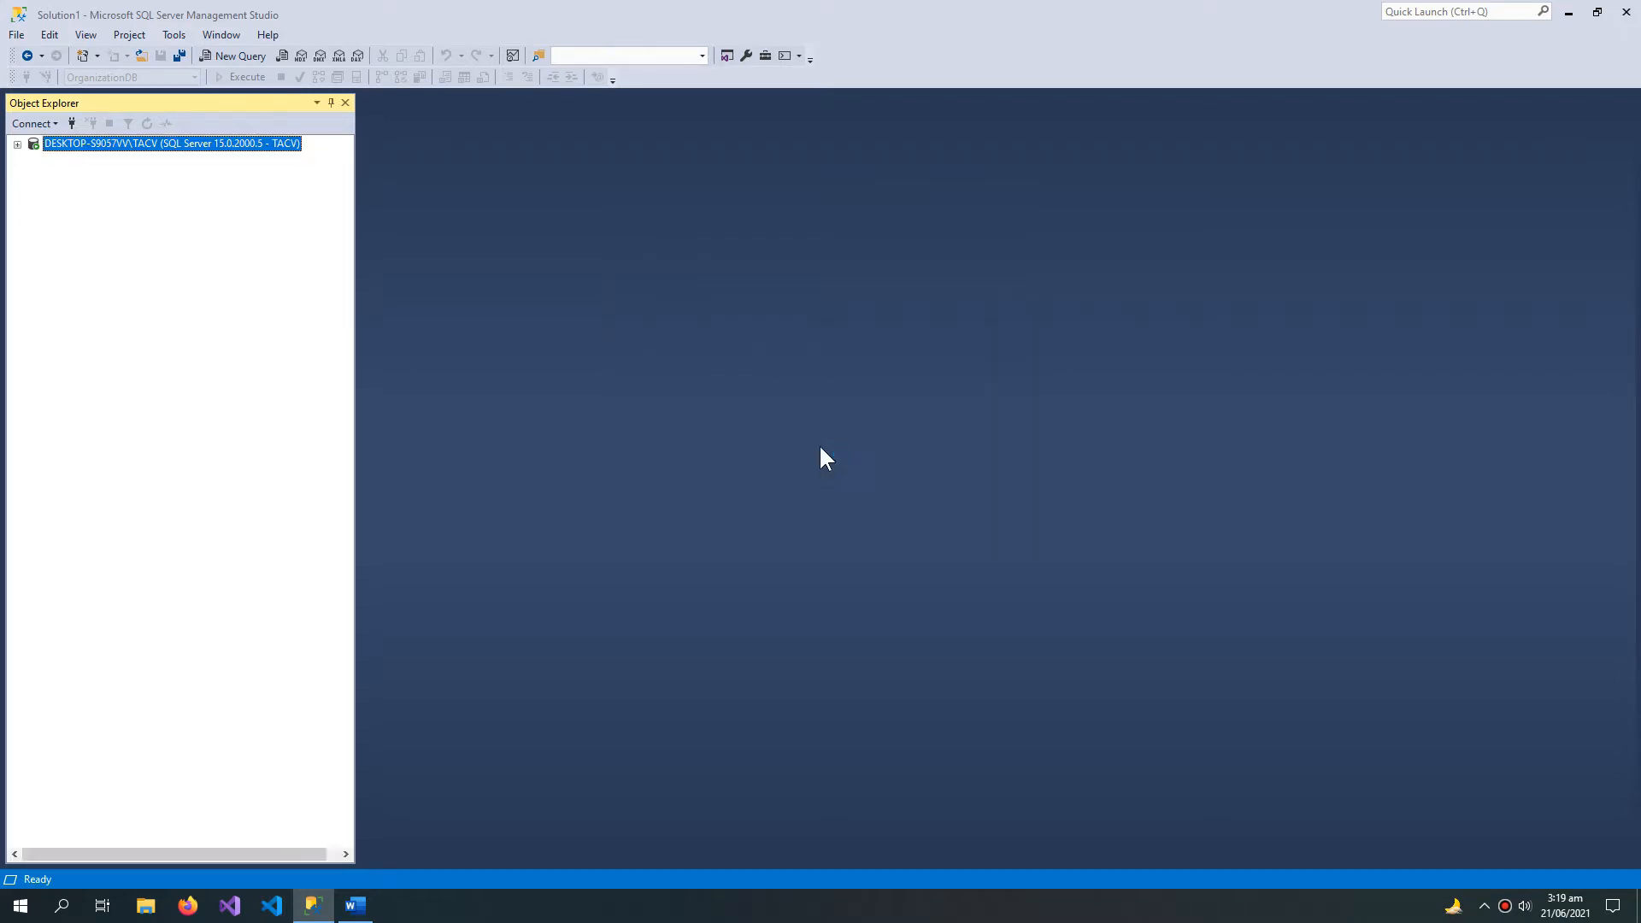
left_click(33, 159)
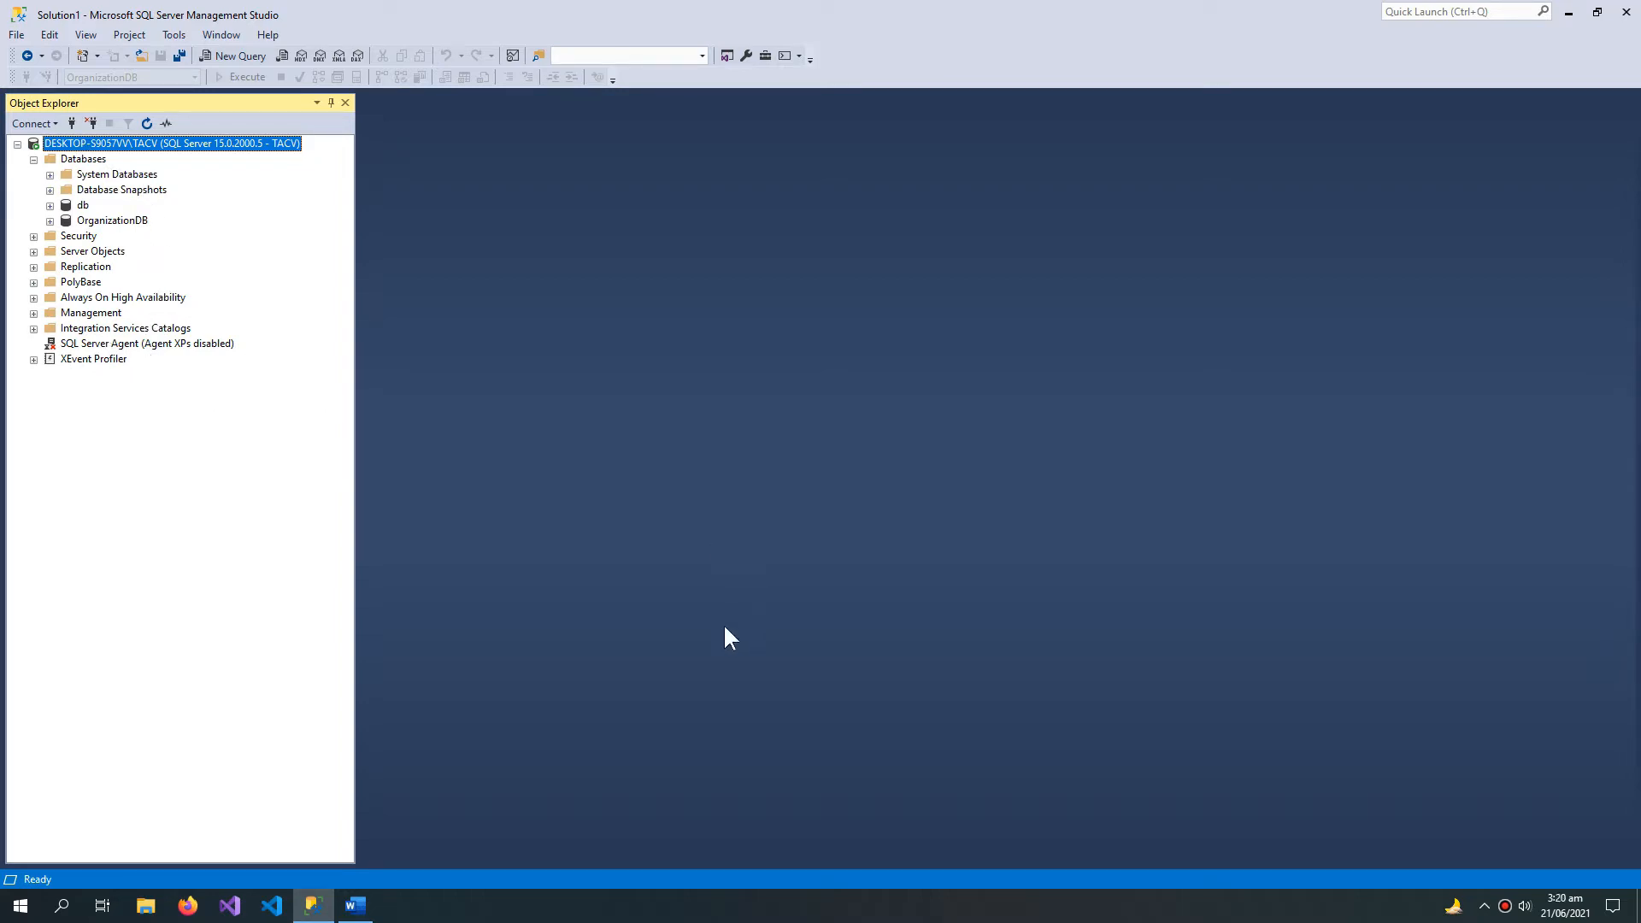
Step: Check the Word agenda, highlighting the item "How To Make a New User?", and return to SQL Server Management Studio
left_click(1568, 12)
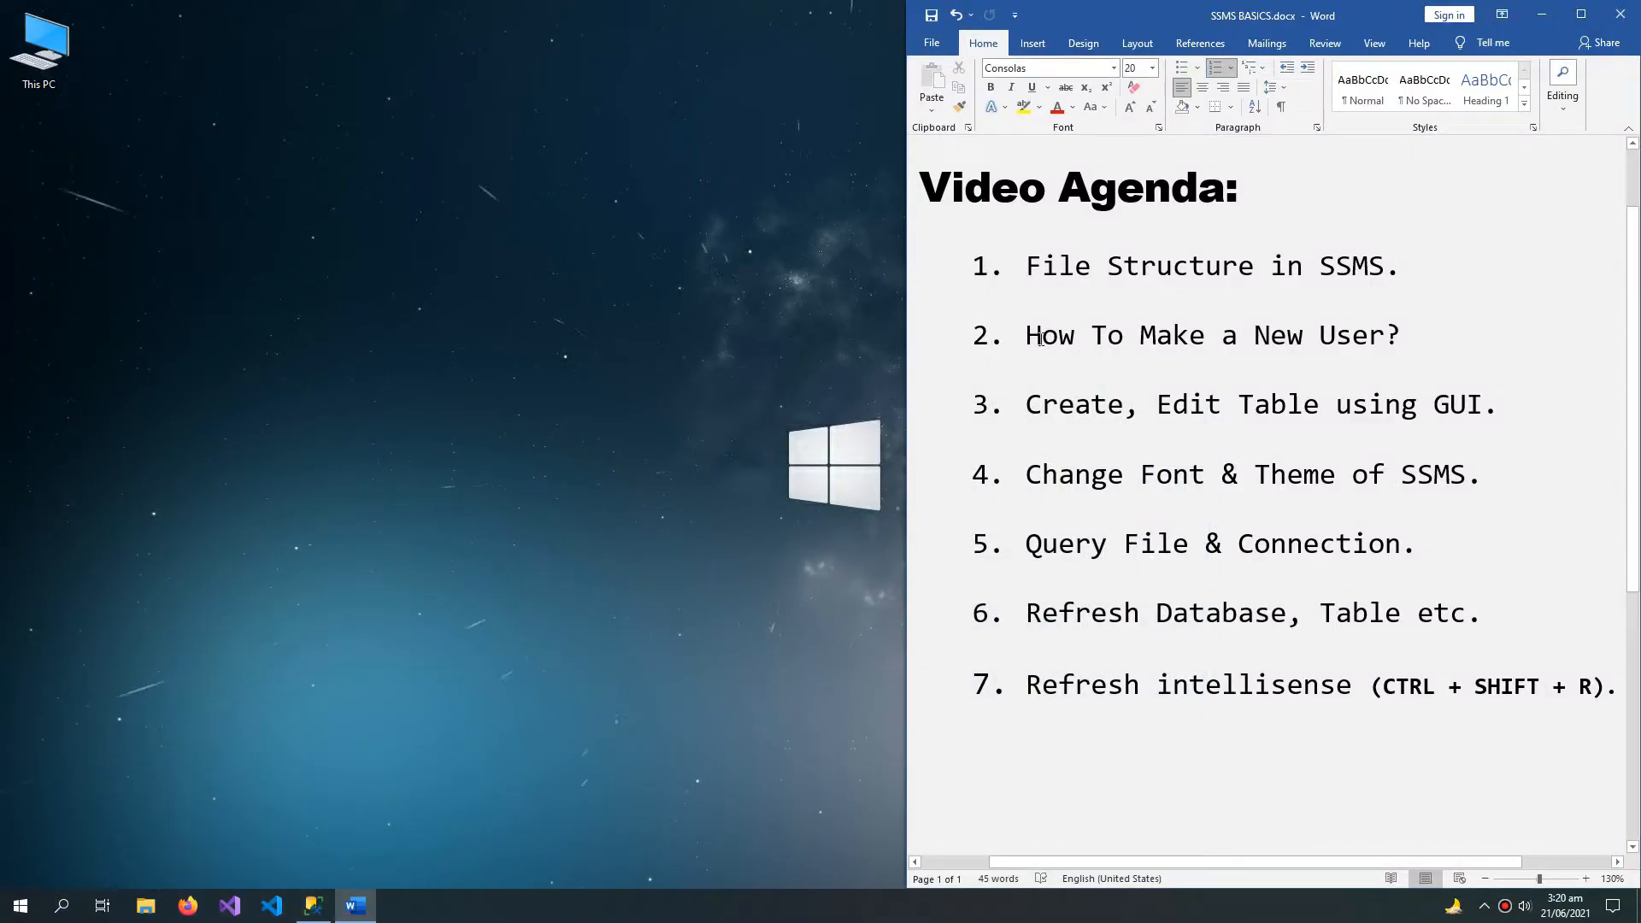
left_click_drag(1027, 335, 1423, 359)
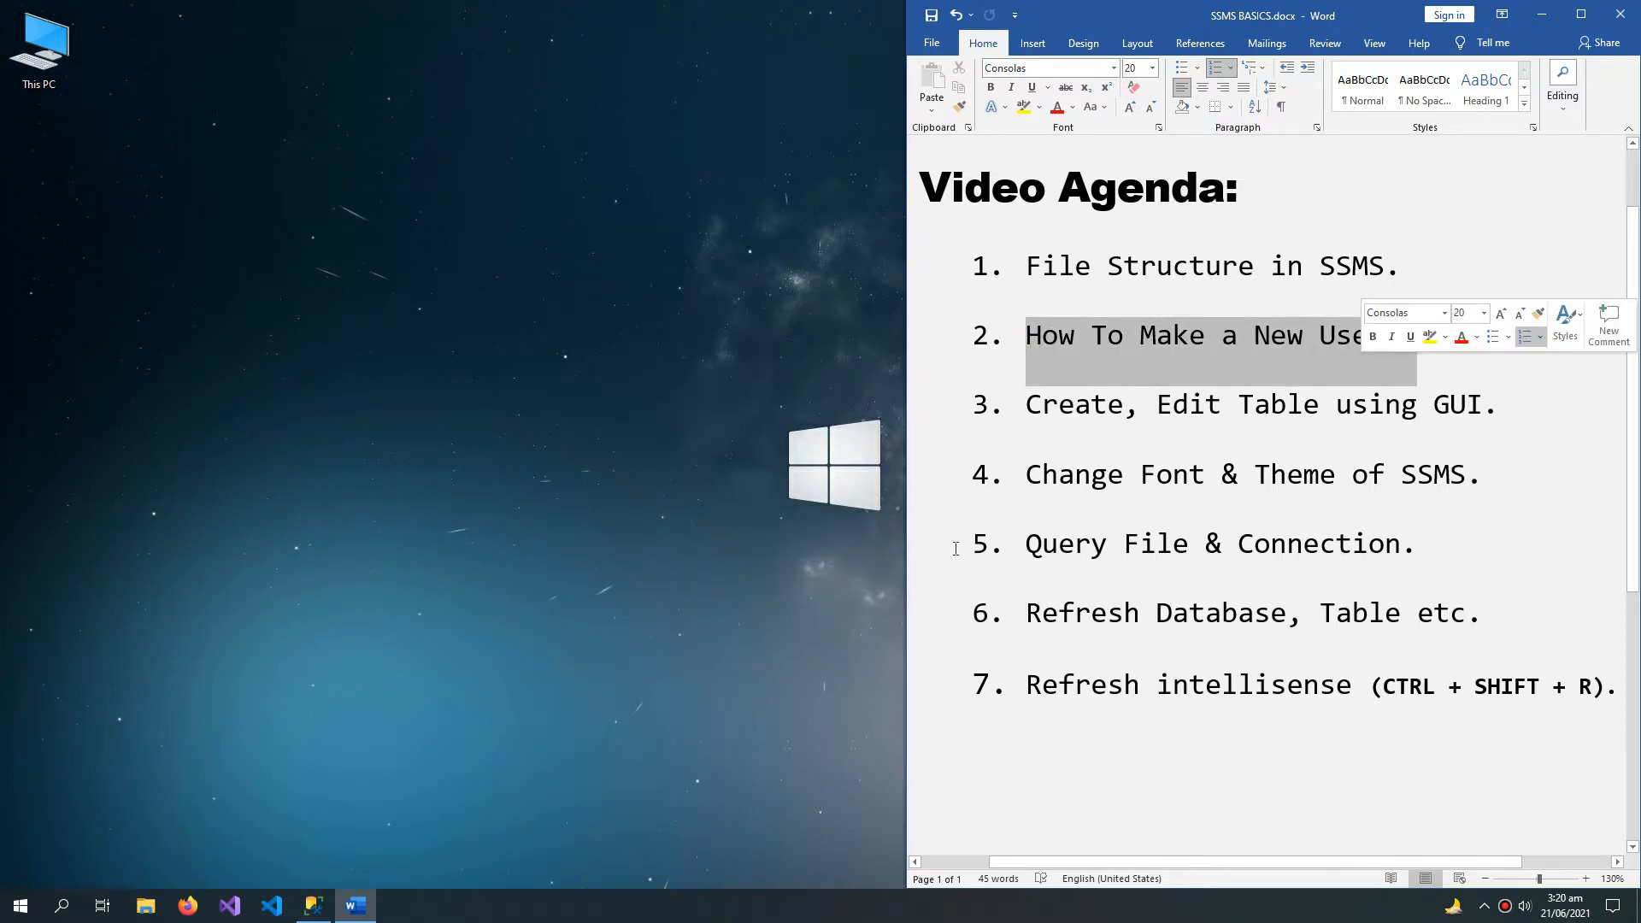
left_click(313, 905)
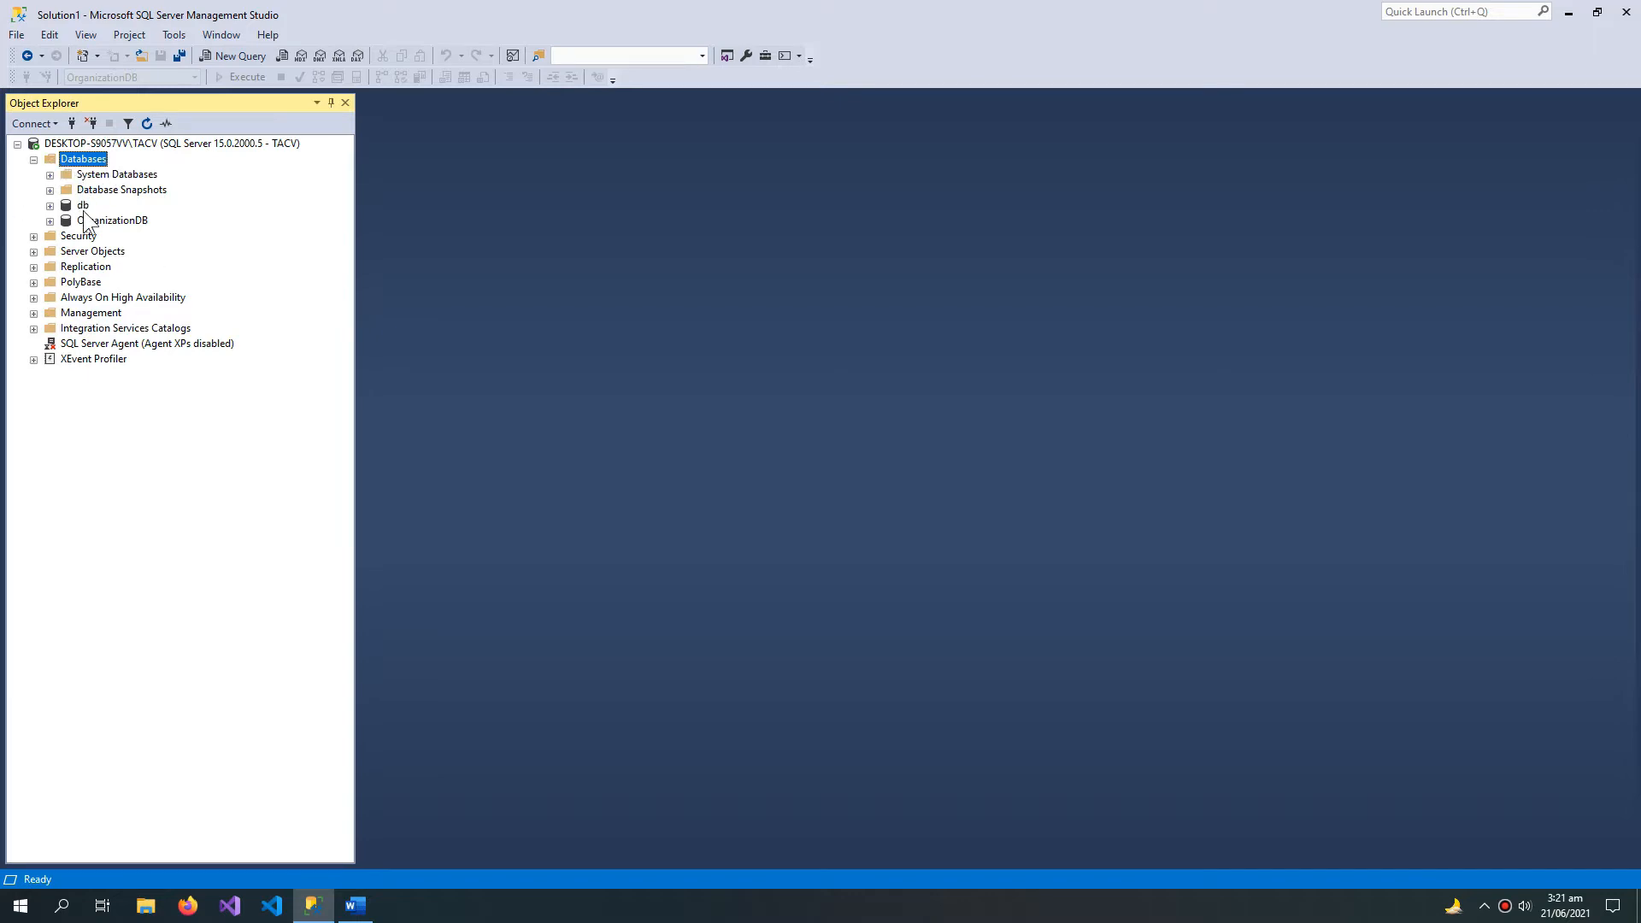
Step: Examine the contents of the System Databases folder and the tables of OrganizationDB, including dbo.DepartmentTBL and dbo.EmployeeTBL
left_click(50, 174)
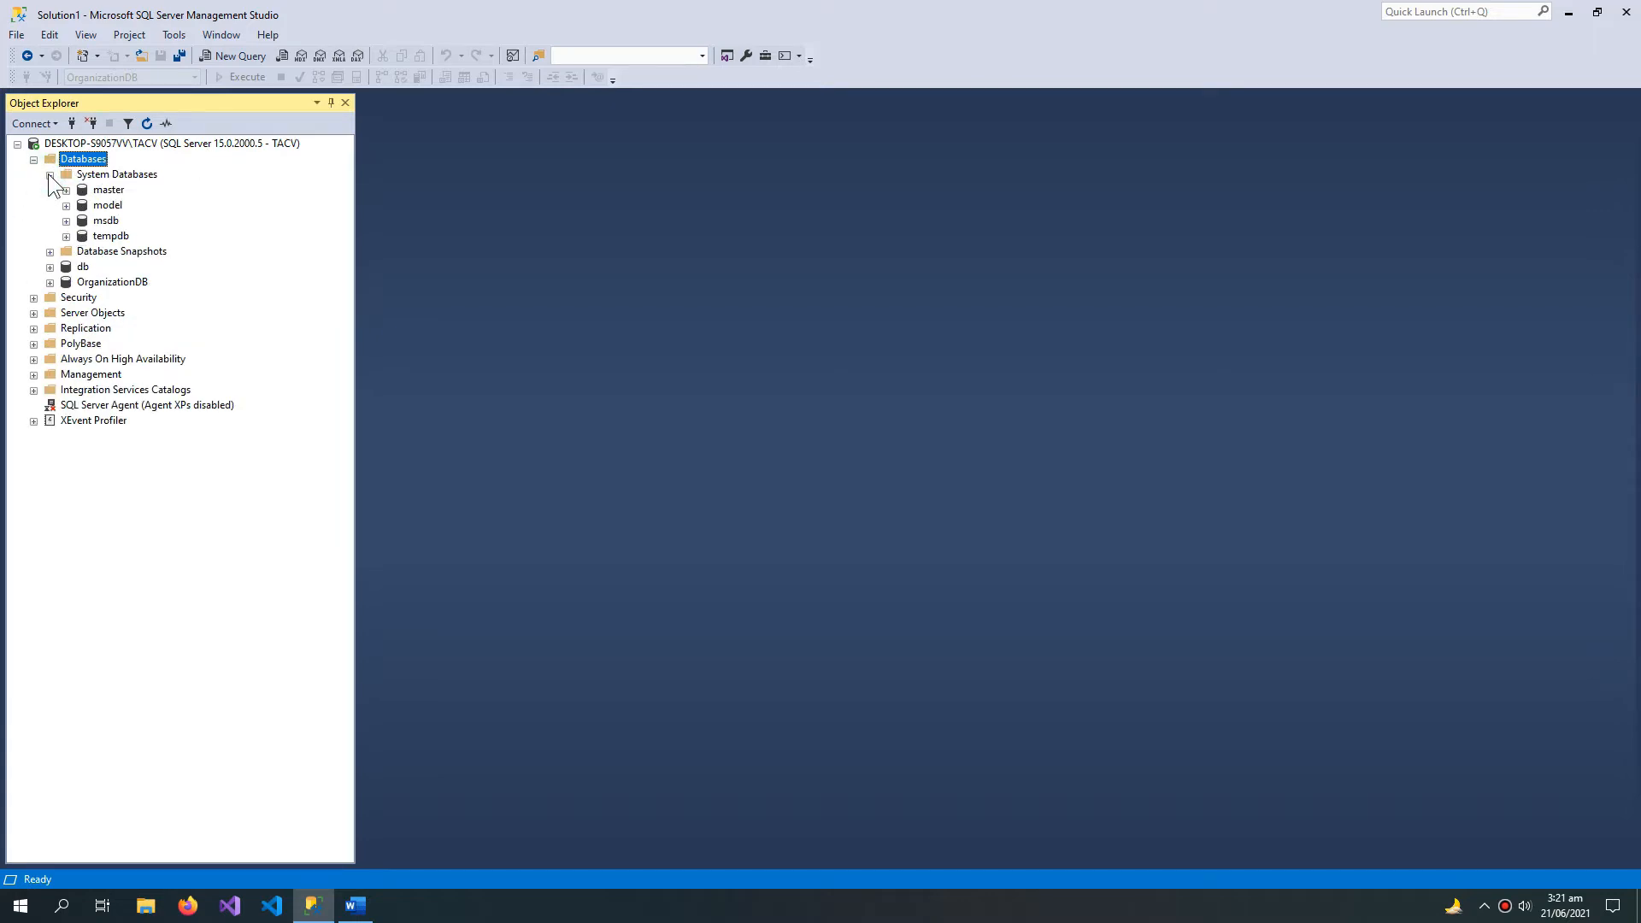
double_click(65, 175)
left_click(93, 221)
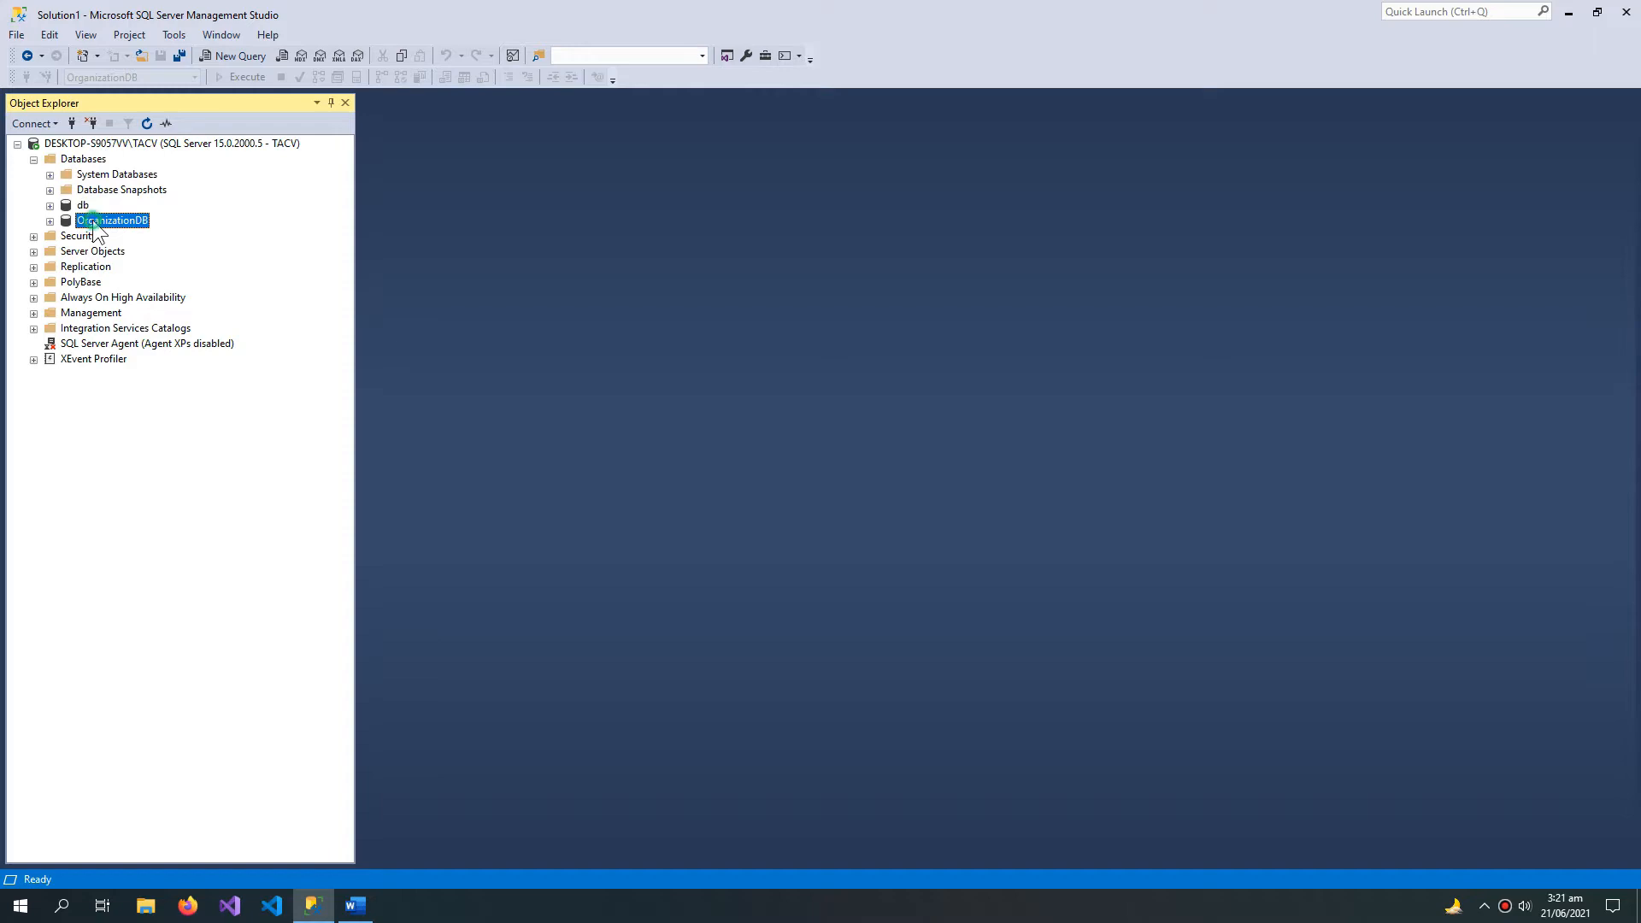
left_click(50, 221)
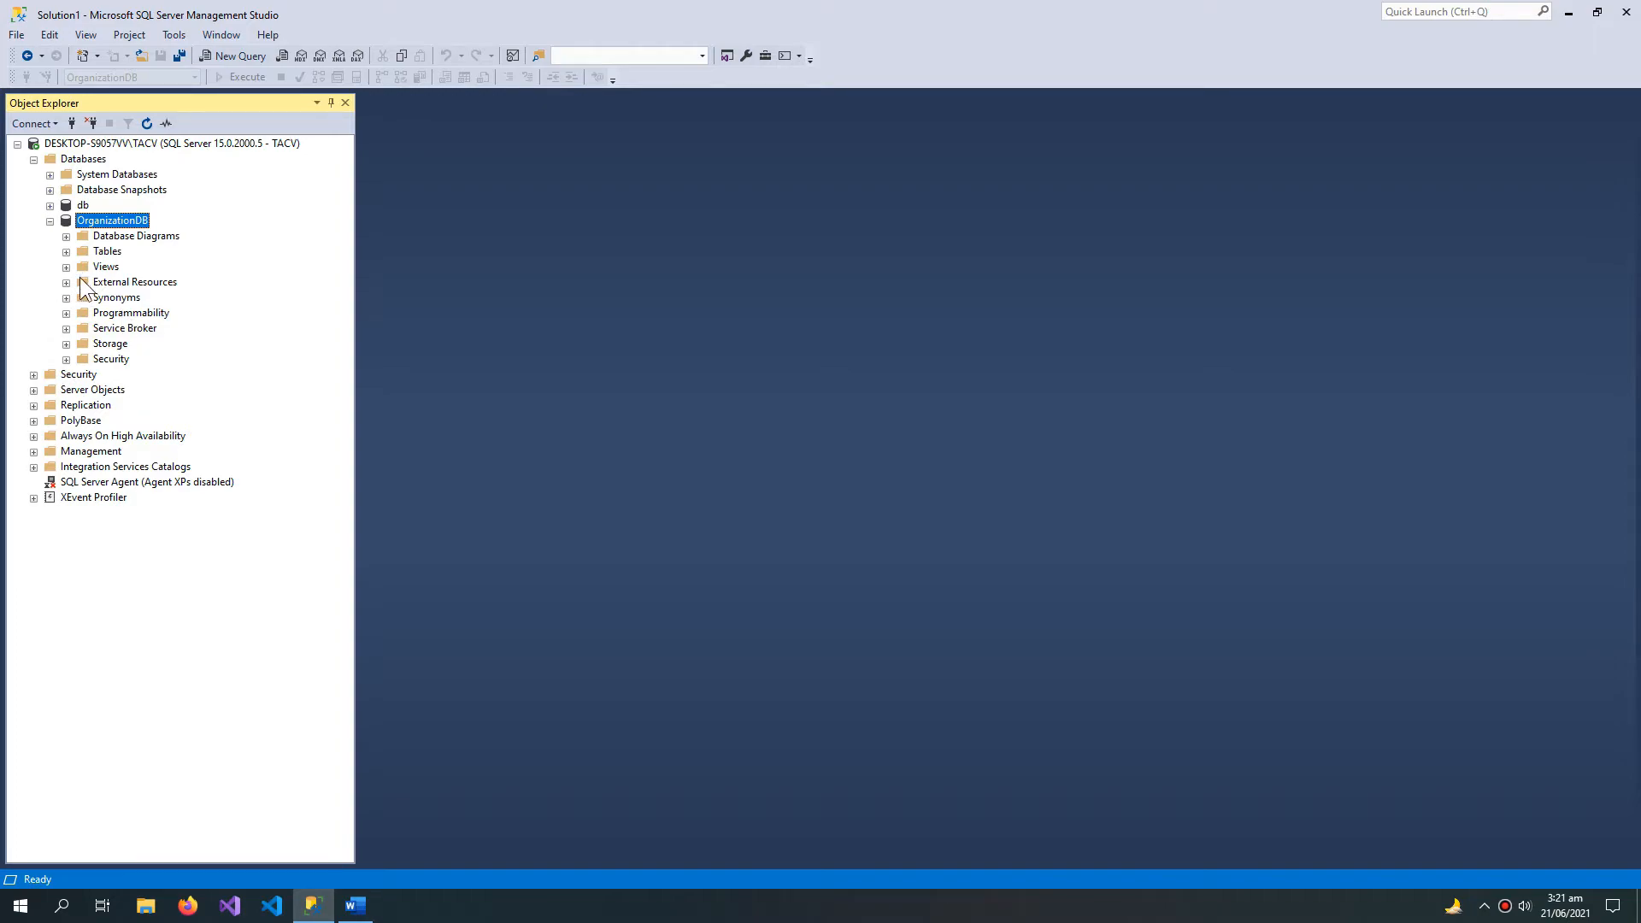
left_click(66, 251)
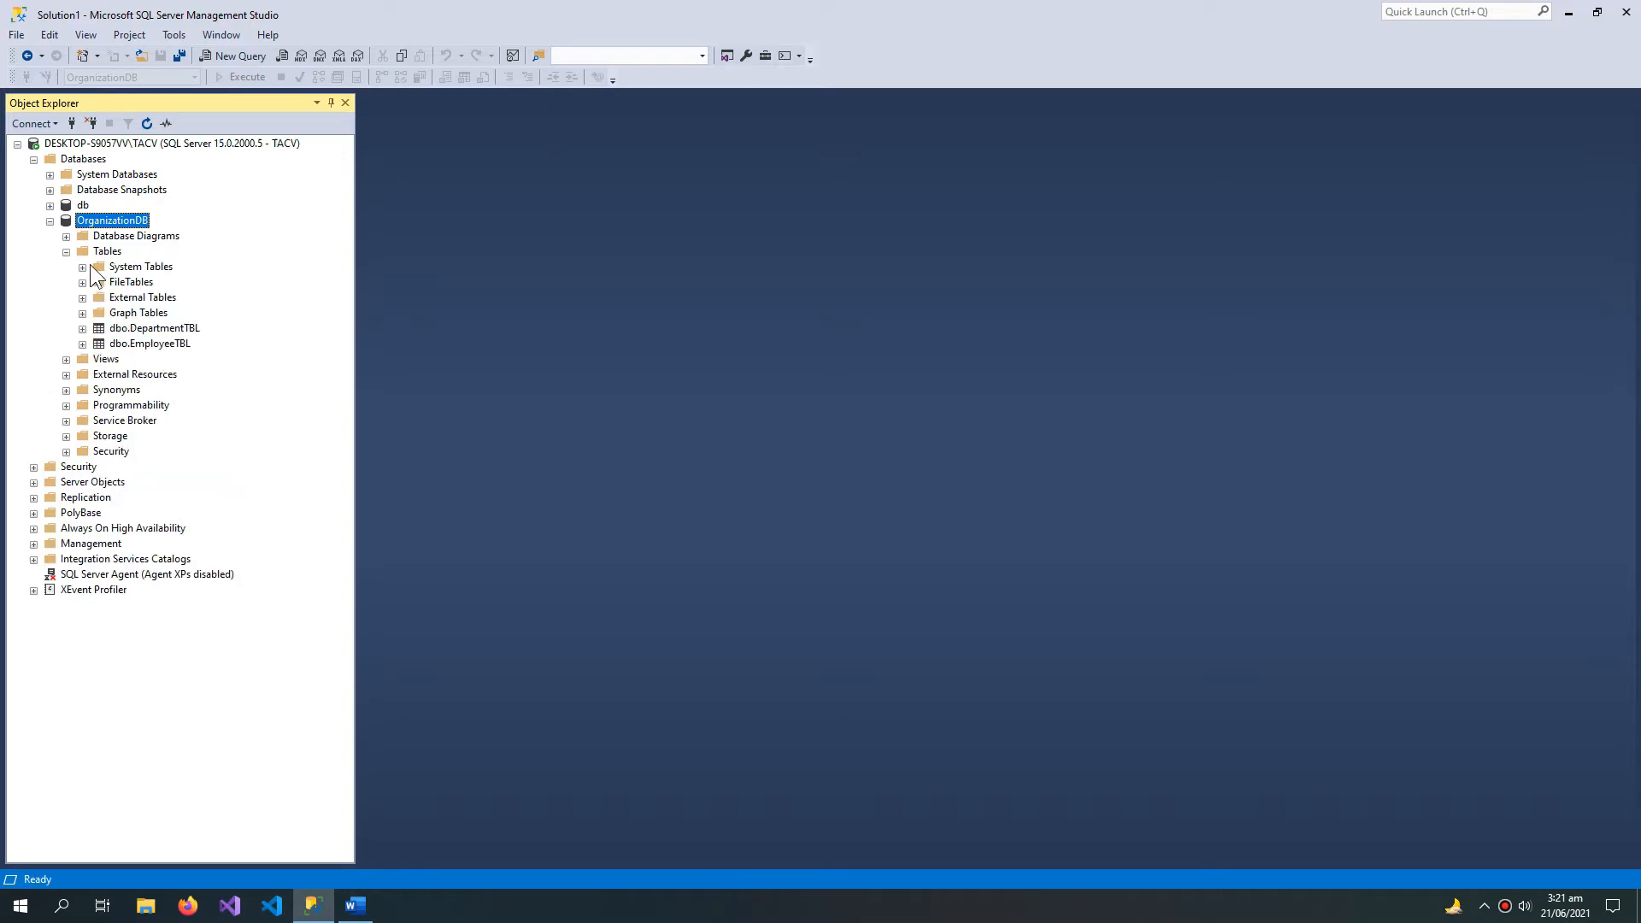
left_click(106, 251)
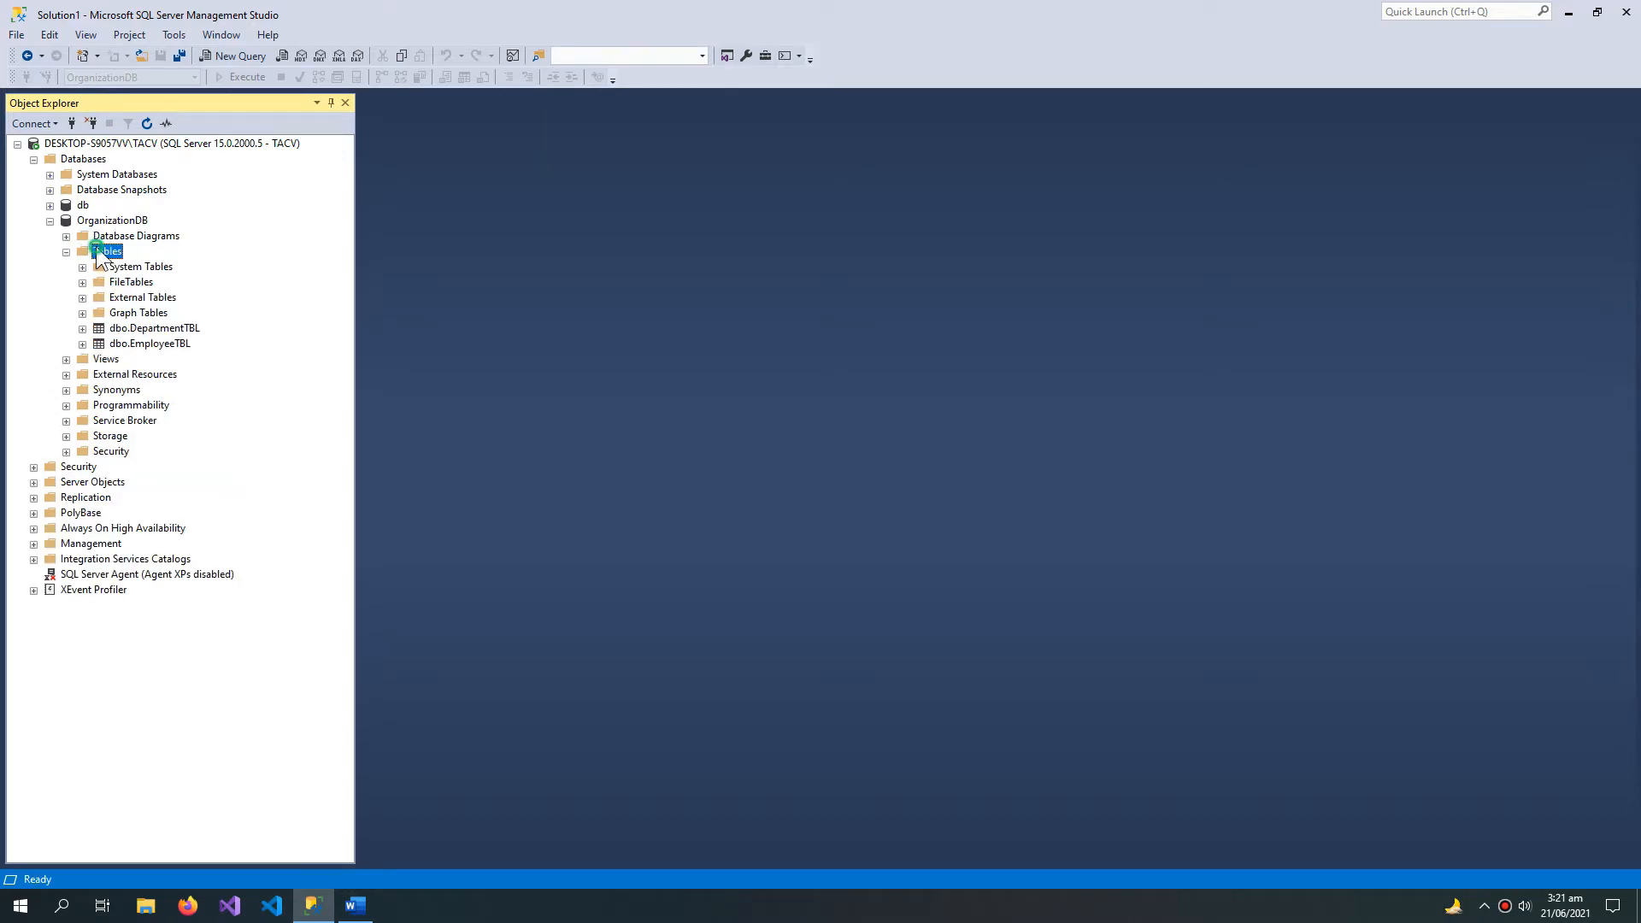
left_click(132, 333)
left_click(133, 342)
left_click(120, 219)
left_click(161, 344)
left_click(50, 220)
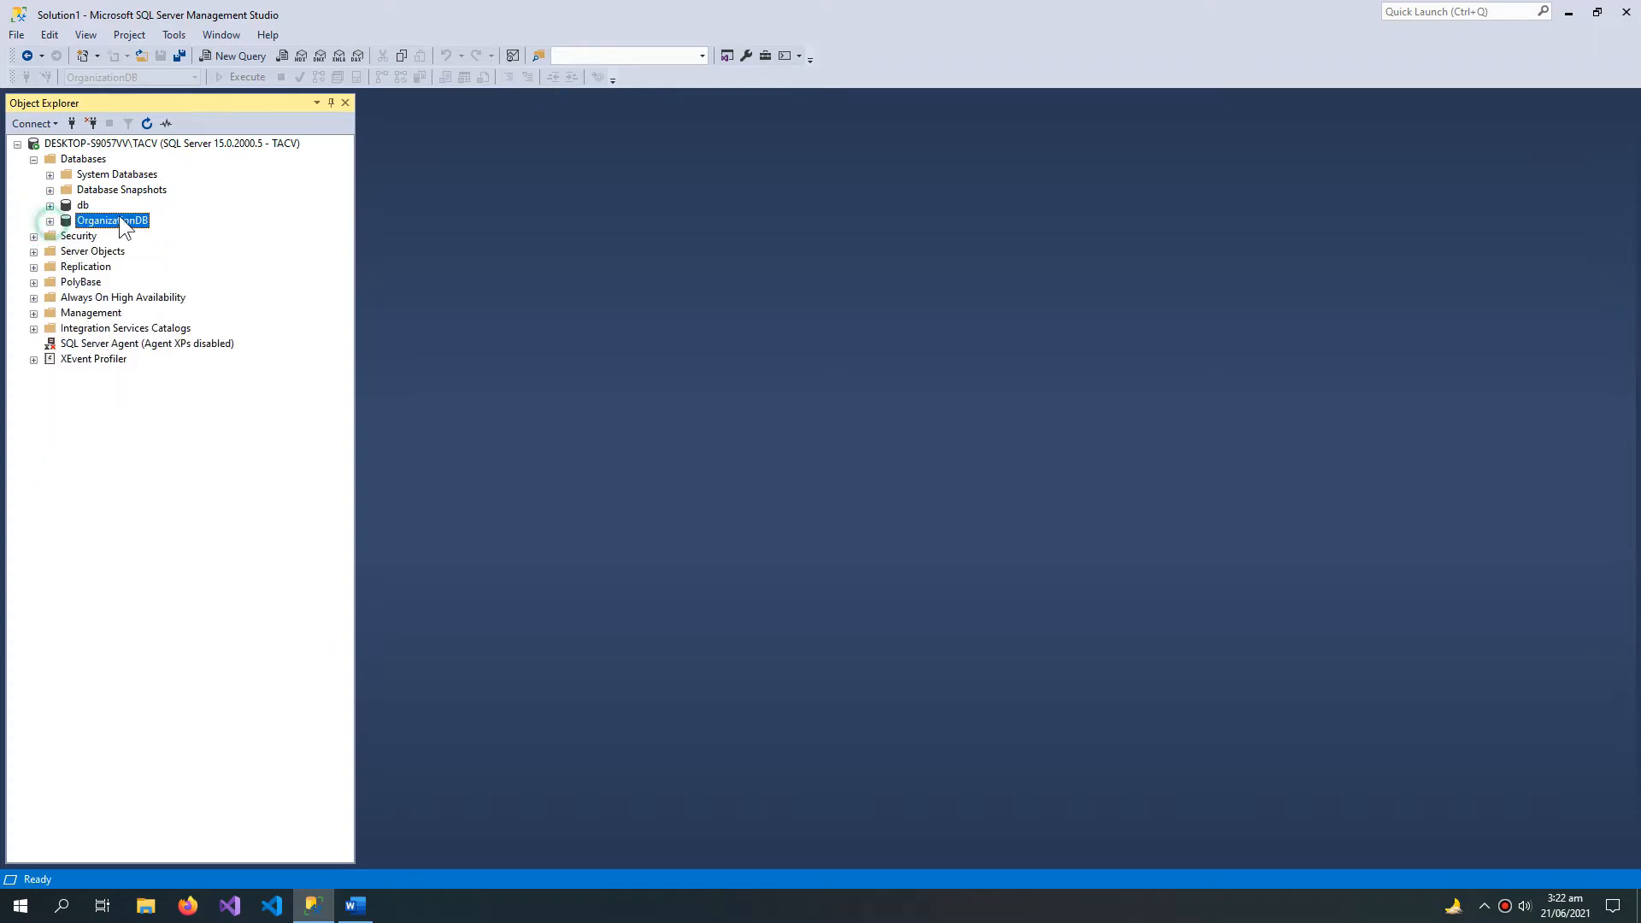
Step: Create a new database named testingDB on the server with the default owner
left_click(80, 160)
right_click(80, 160)
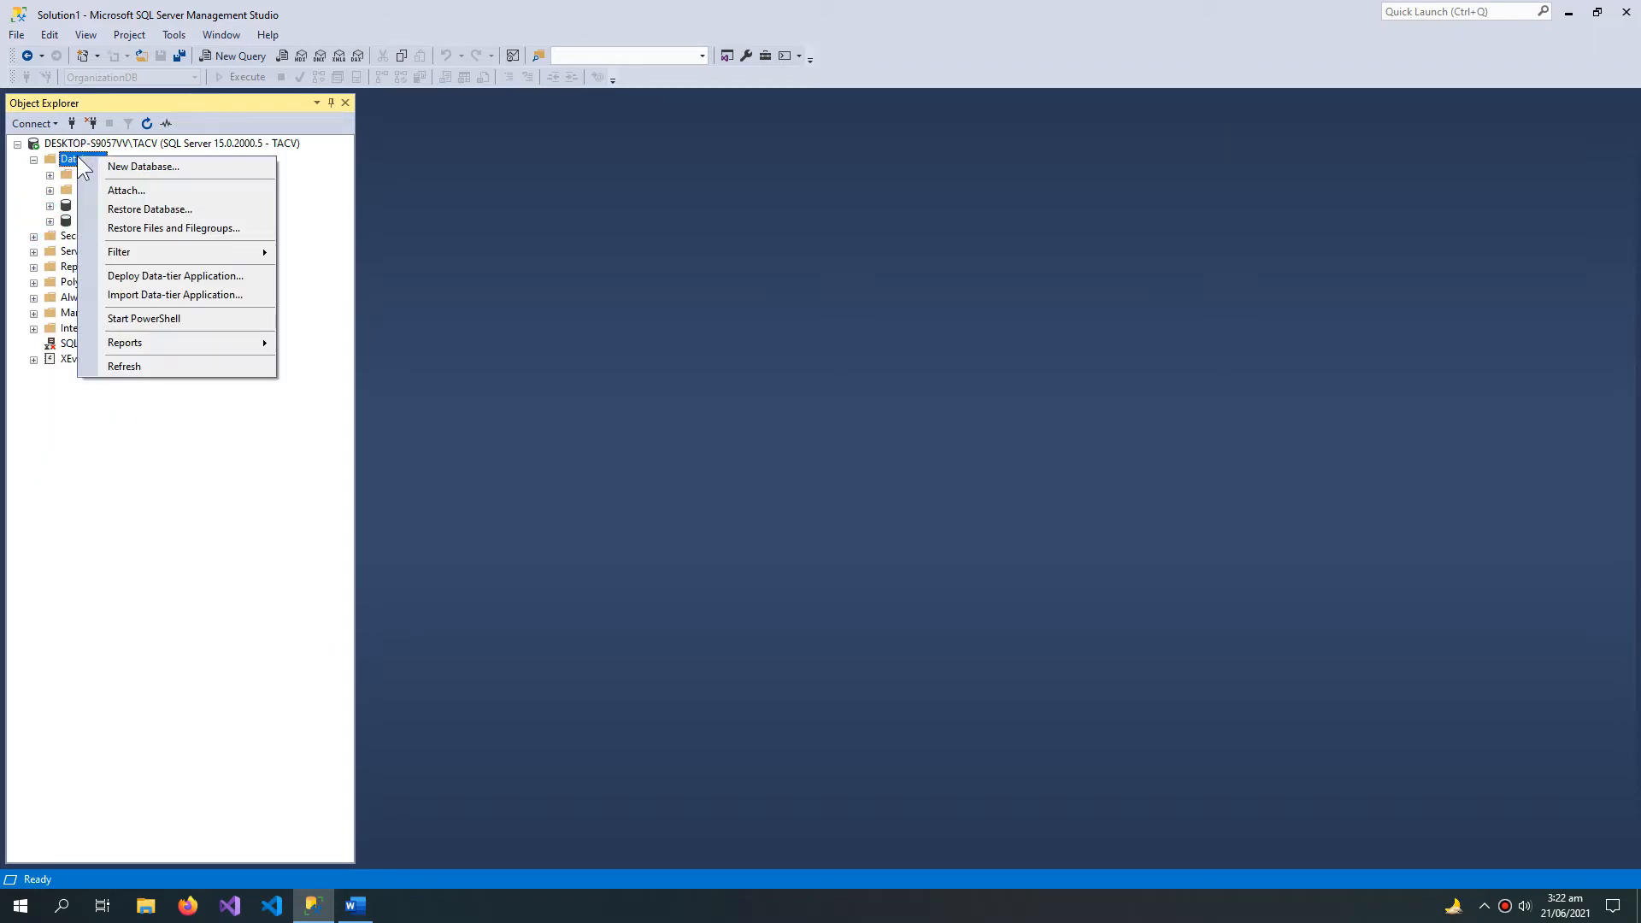
left_click(130, 166)
type("test")
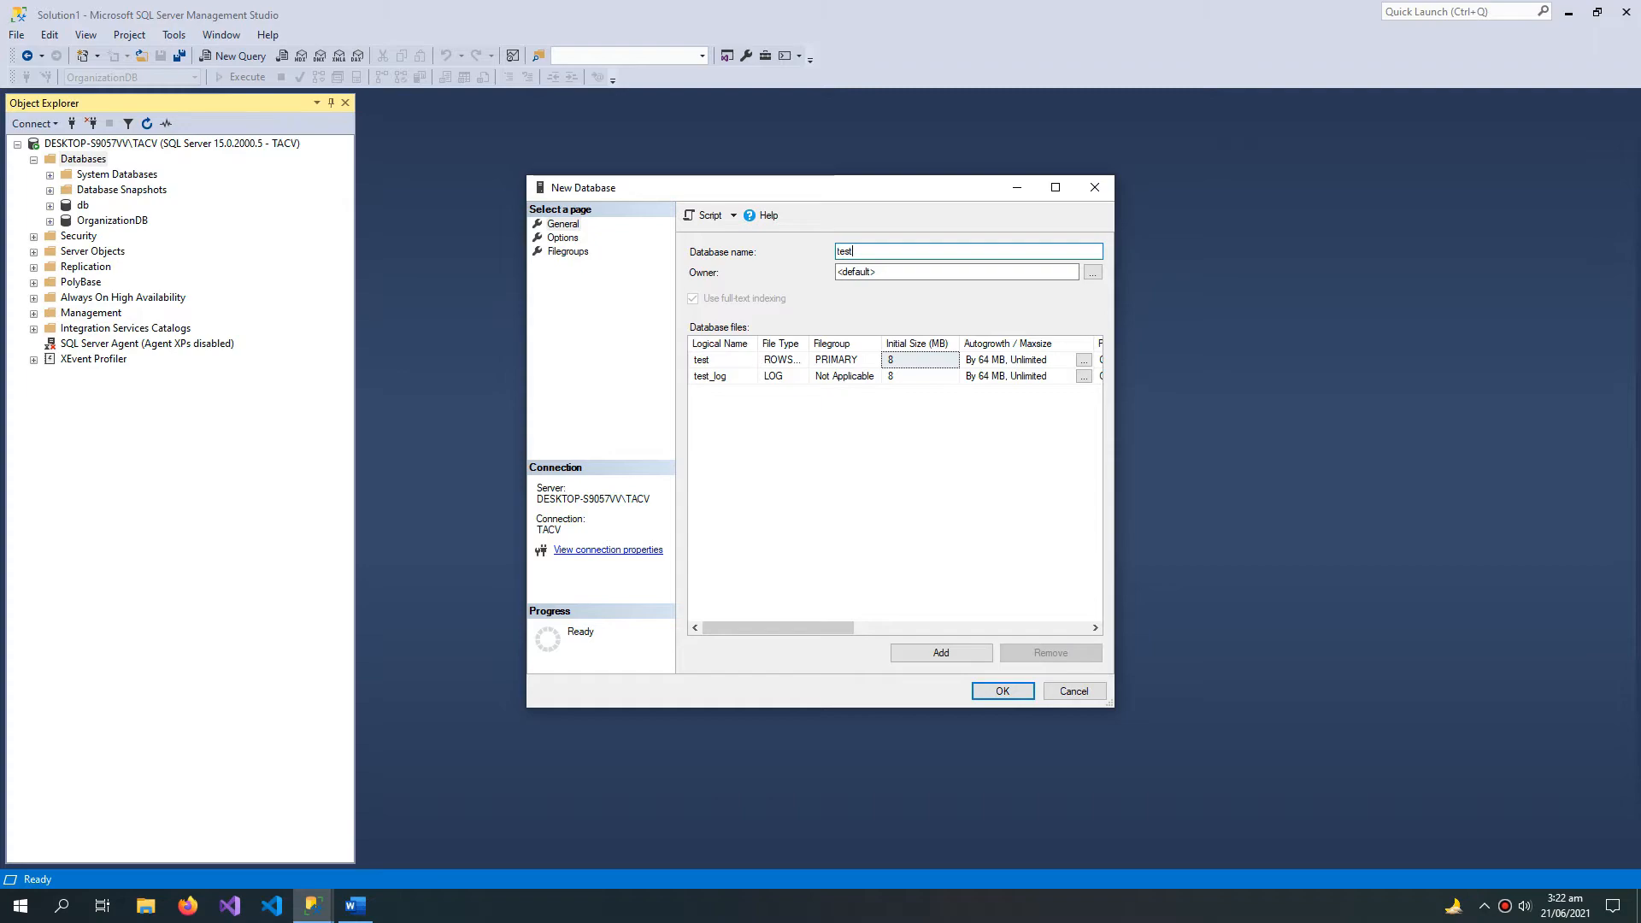
type("ingDB")
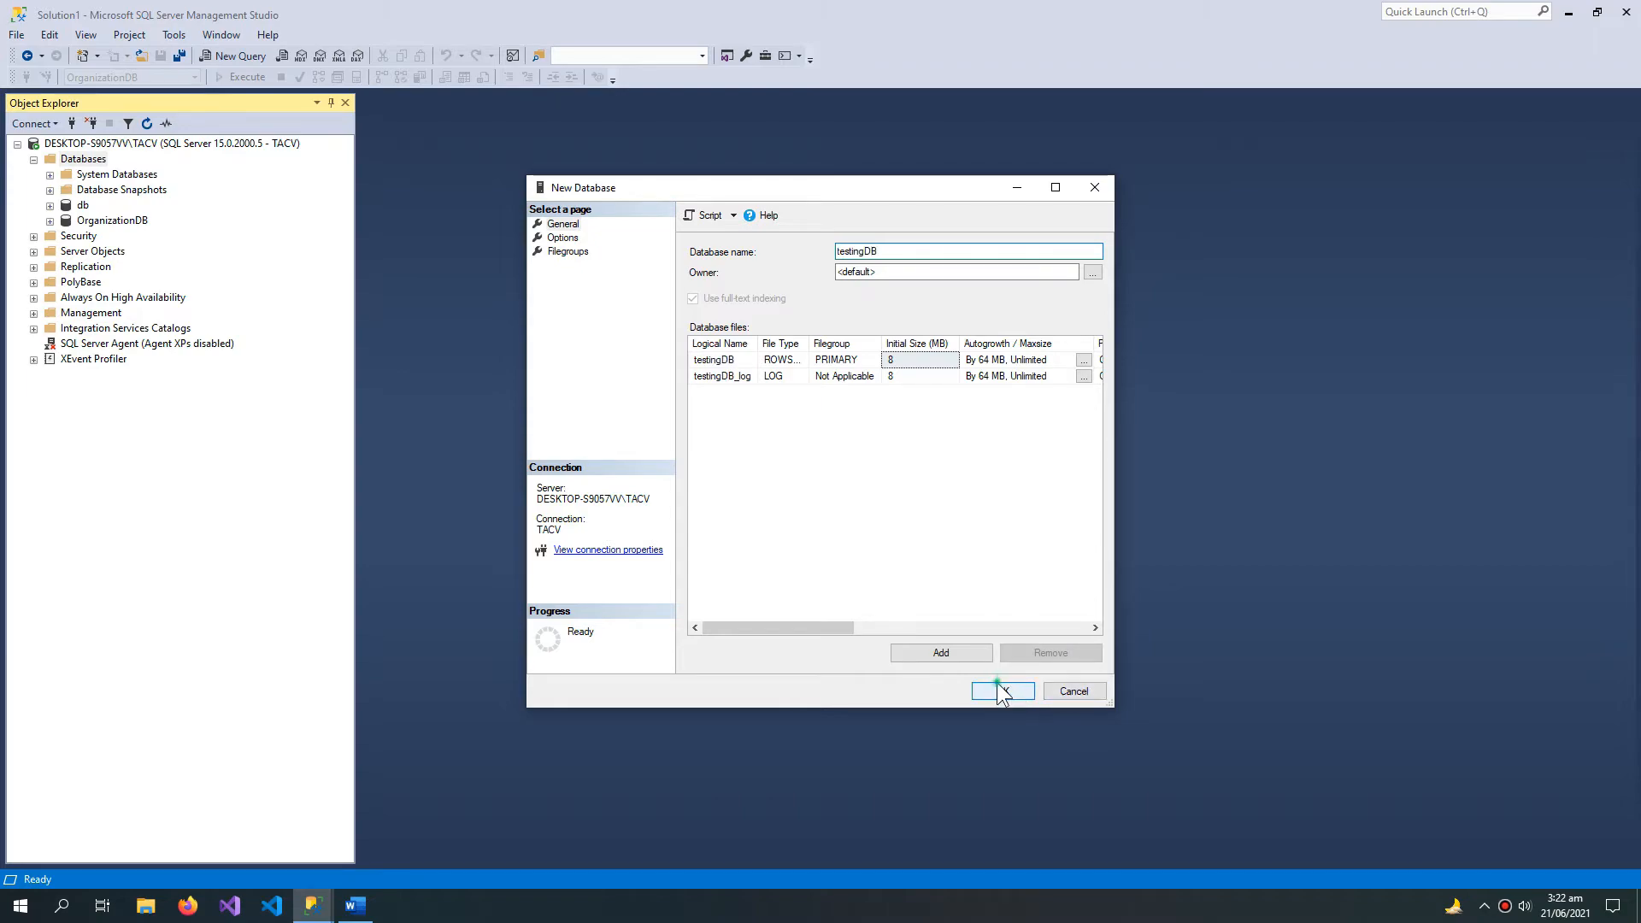
left_click(1001, 685)
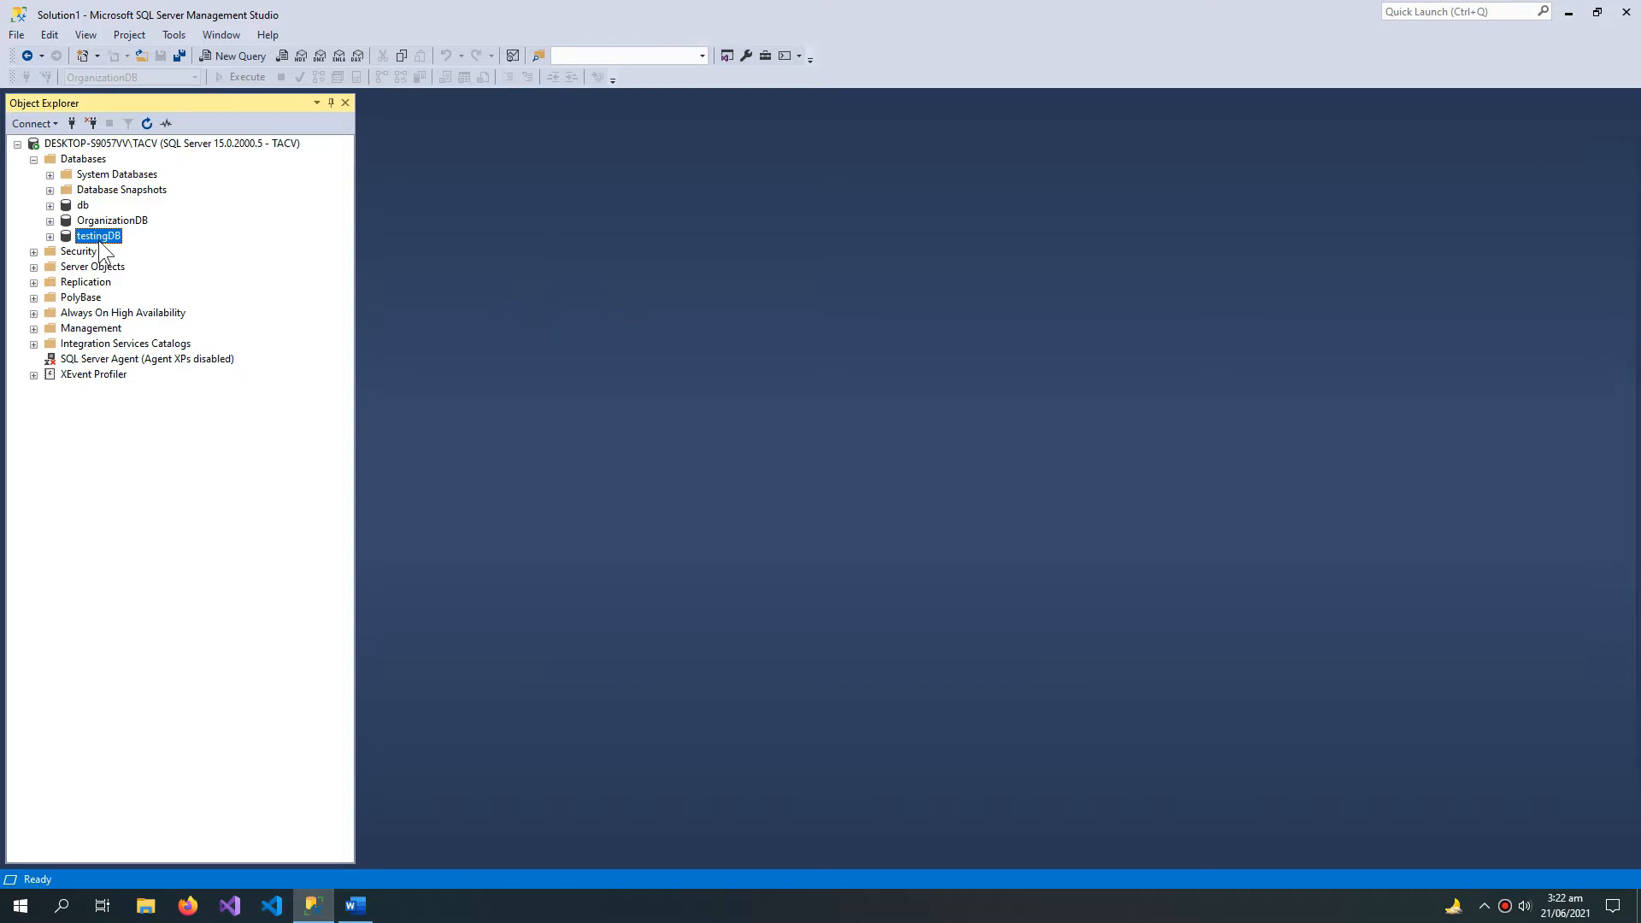
Step: Start a new table in testingDB with the columns stdID, stdName and Age
left_click(49, 235)
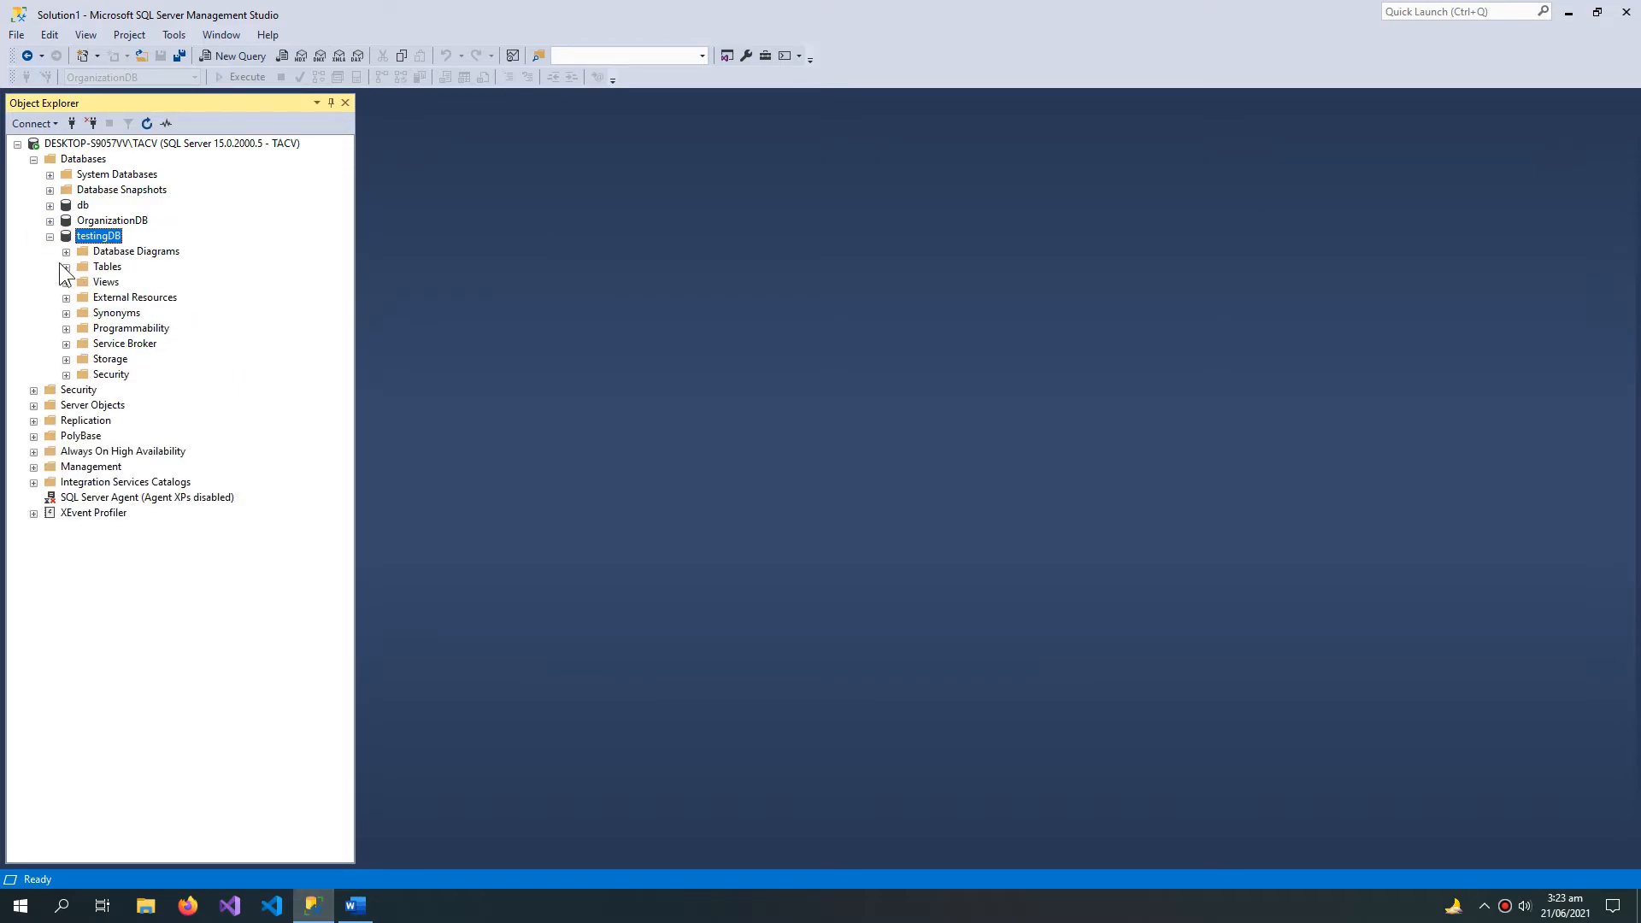
left_click(66, 266)
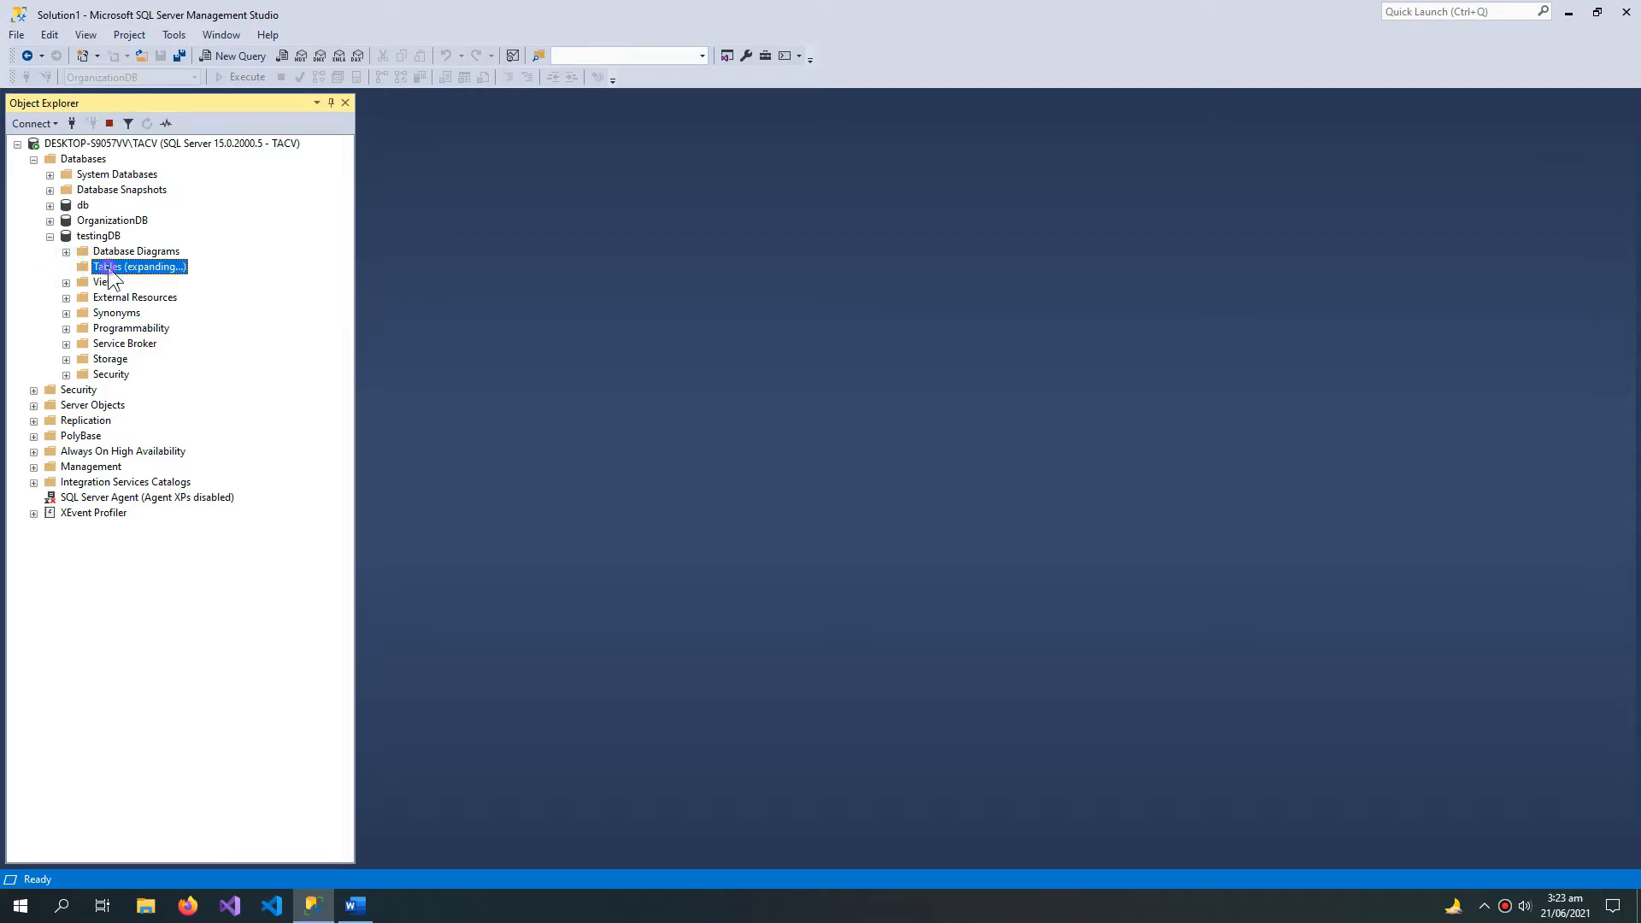
right_click(110, 271)
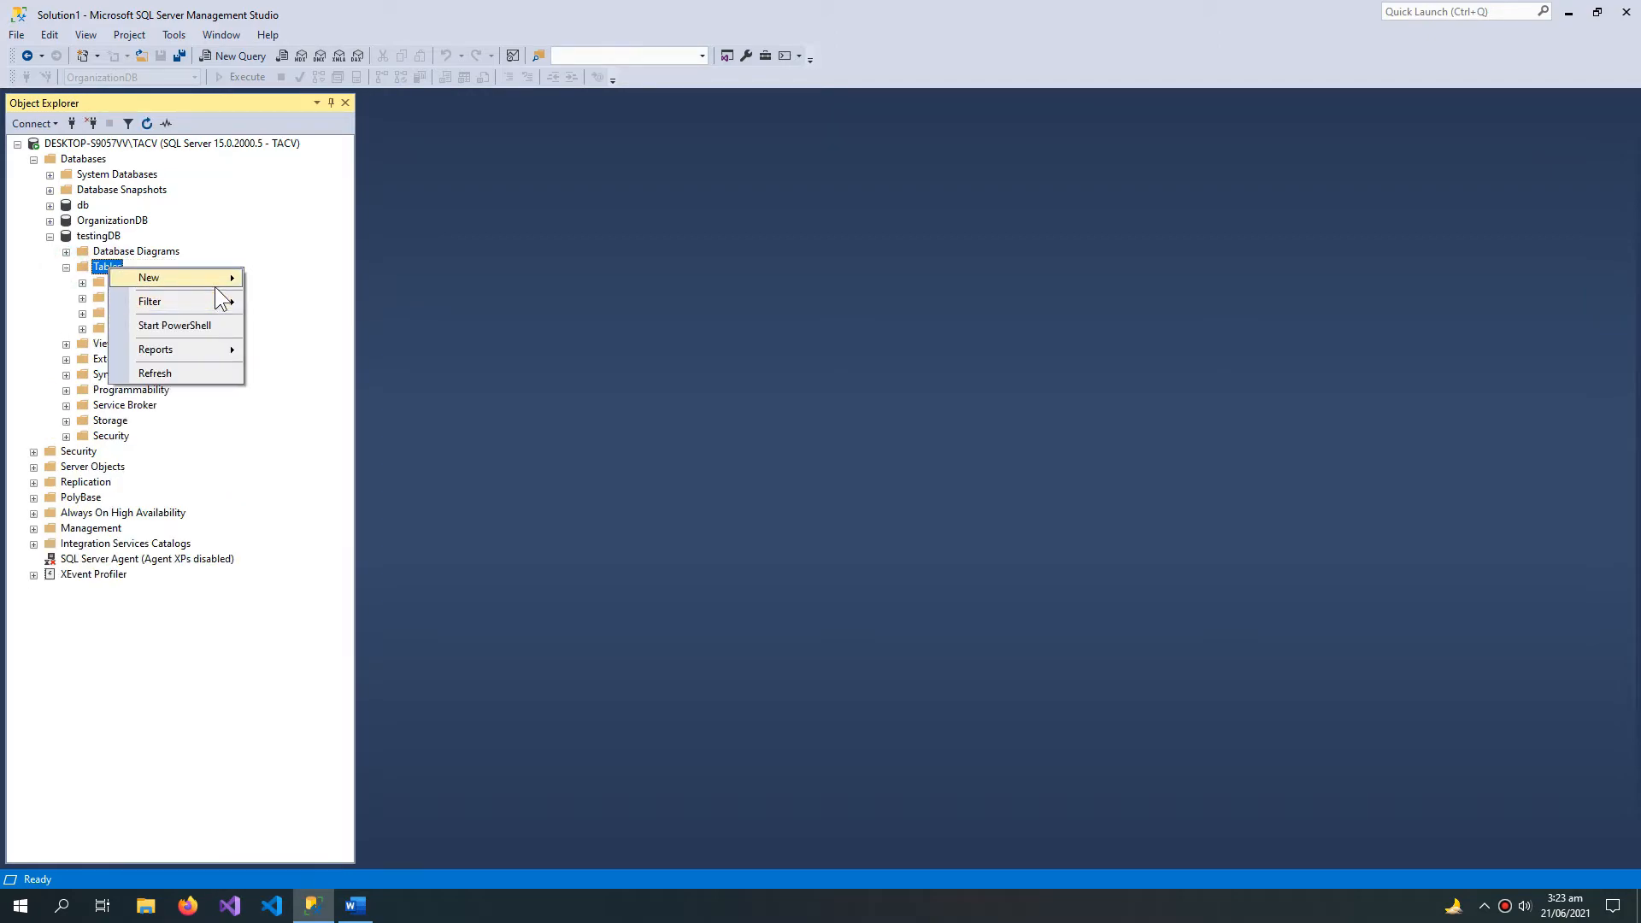
mouse_move(215, 287)
left_click(282, 279)
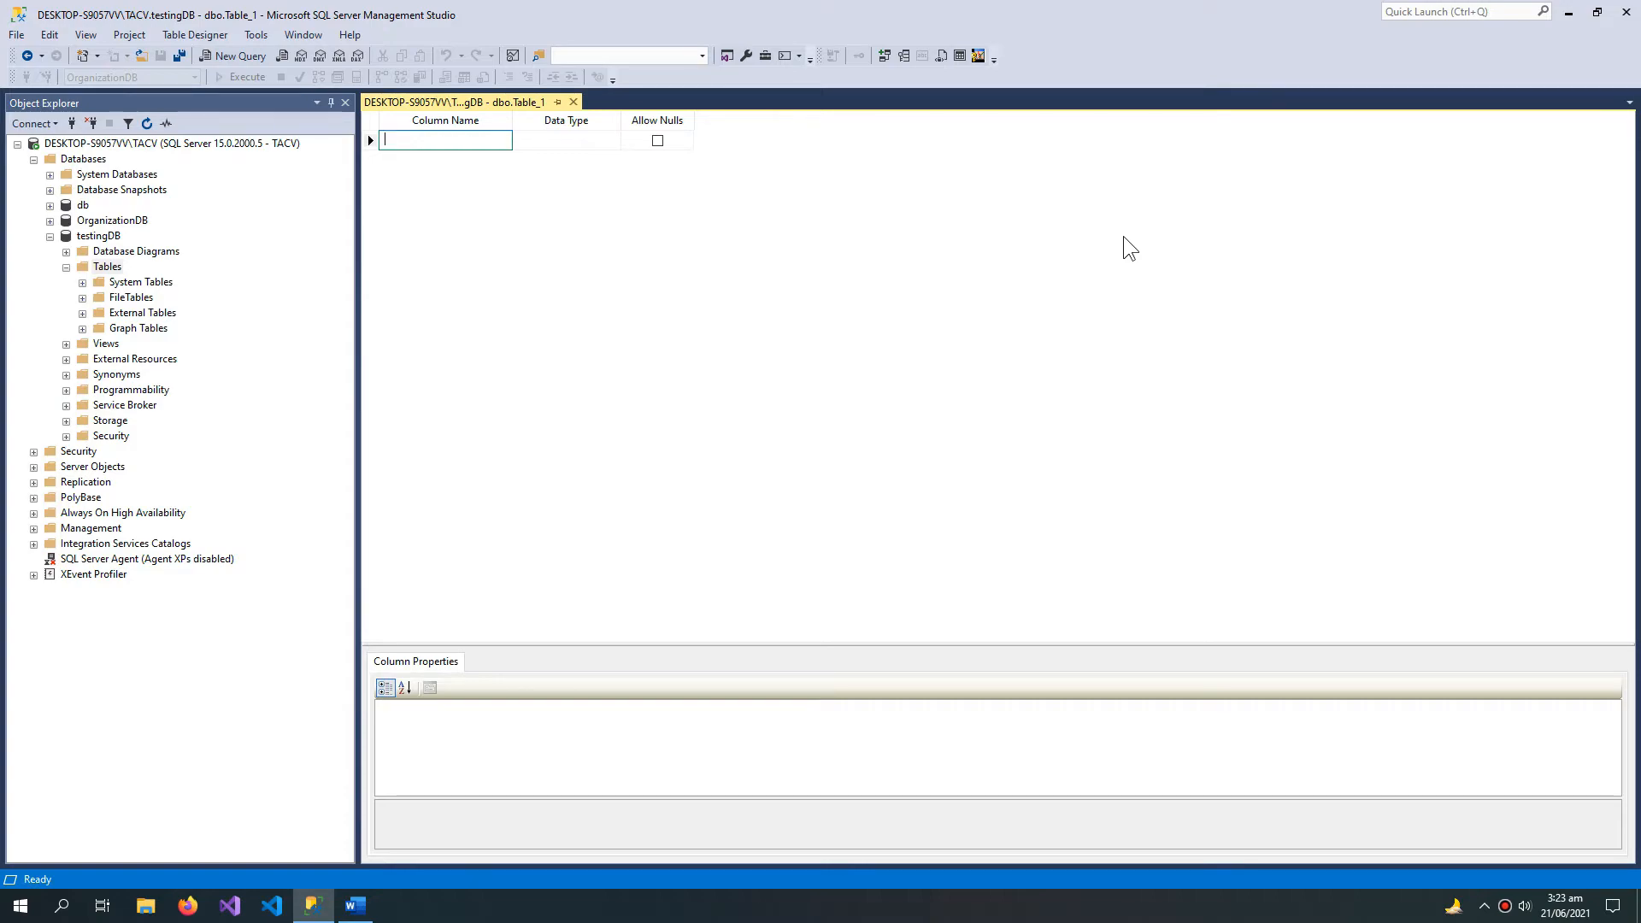
type("stdID")
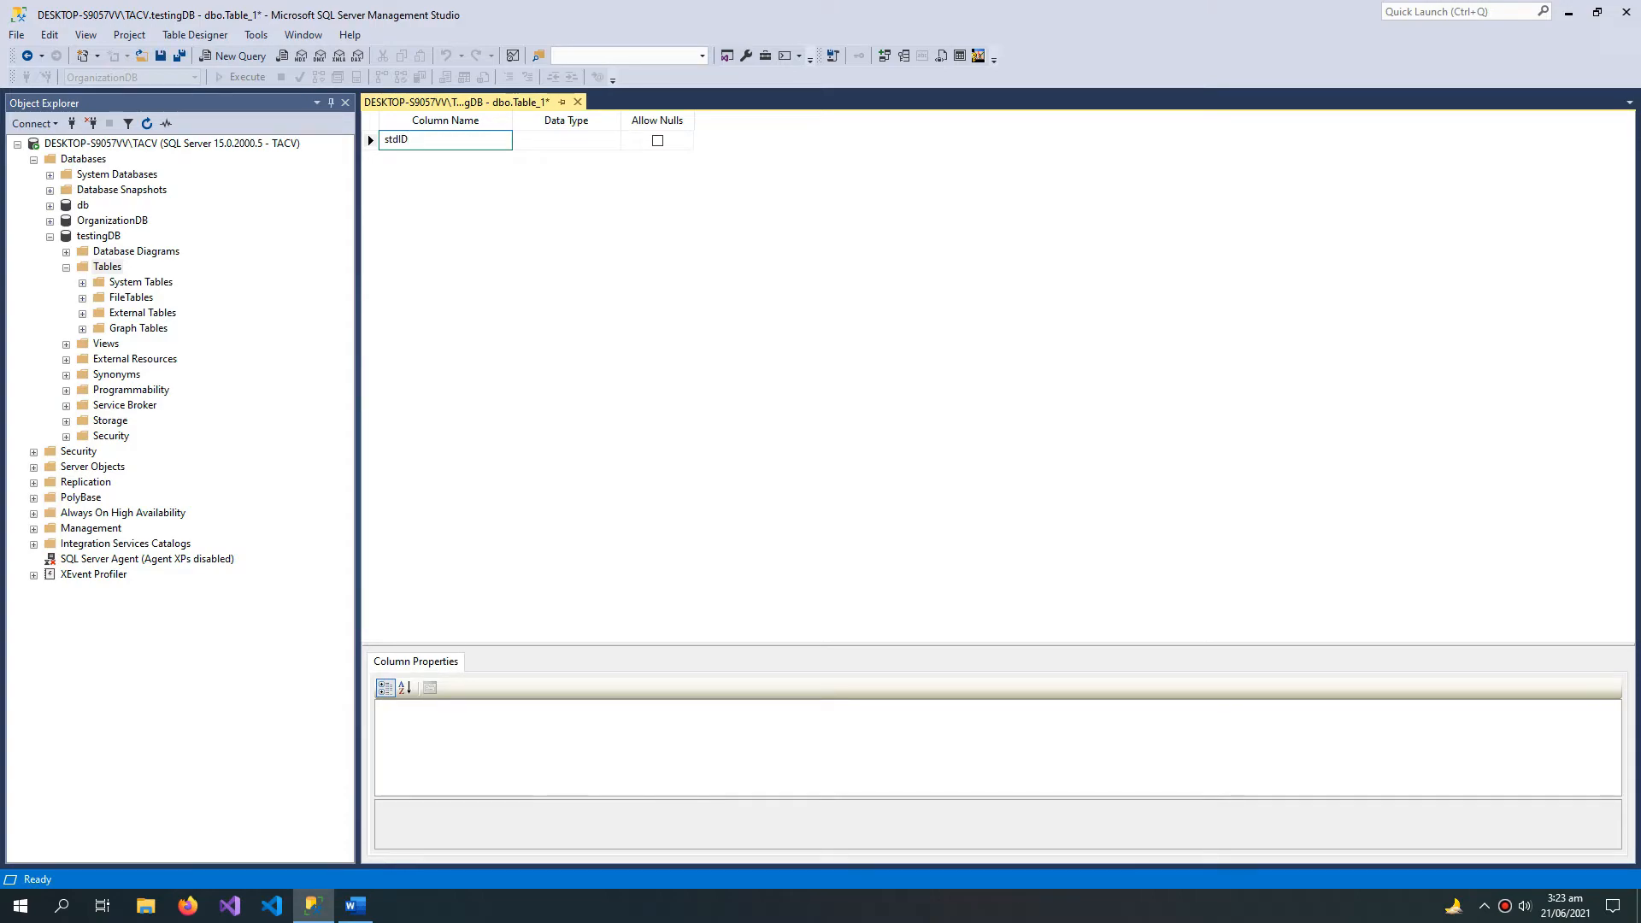
key("Return")
type("stdName")
key("Return")
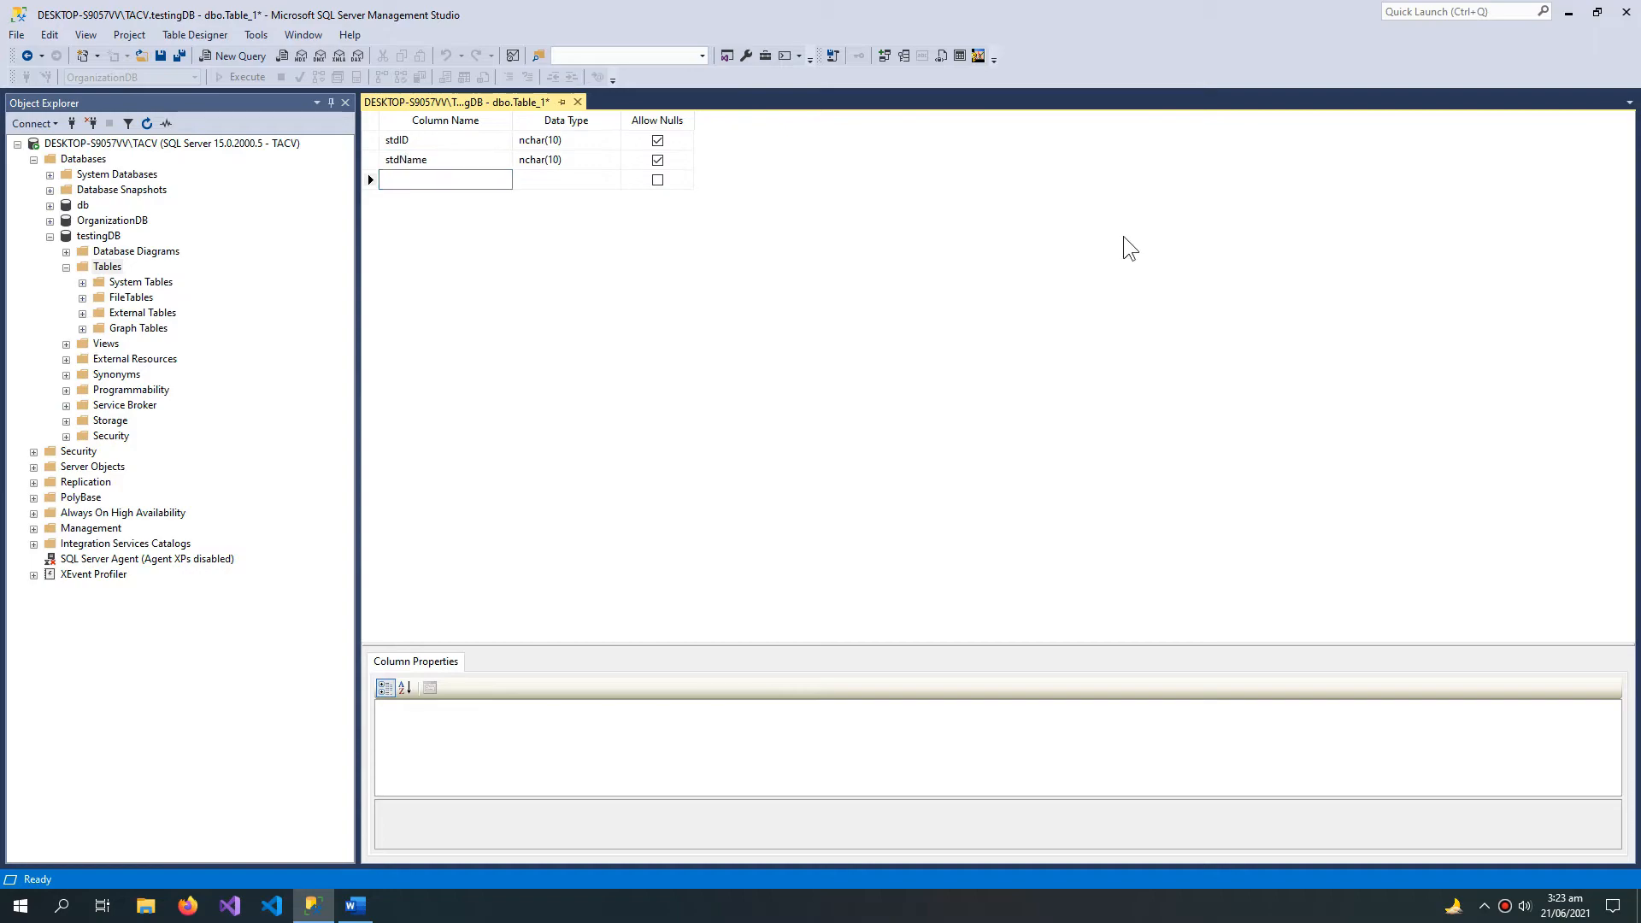
type("Age")
key("Return")
Step: Set the column data types to int for stdID, varchar(50) for stdName and tinyint for Age
left_click(566, 139)
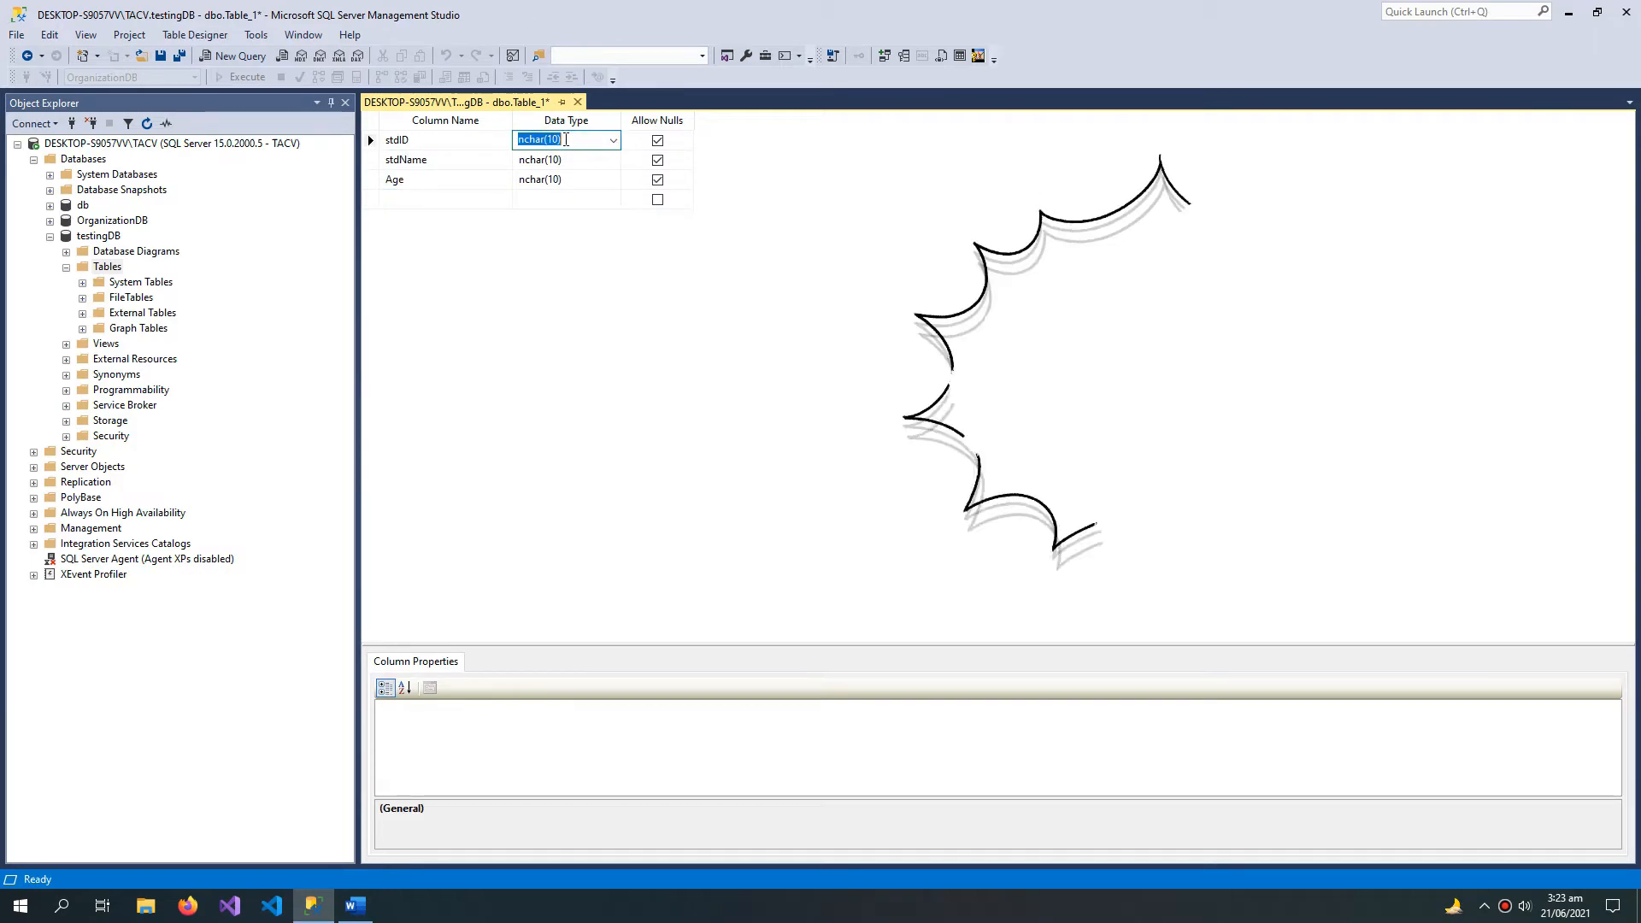
left_click(613, 140)
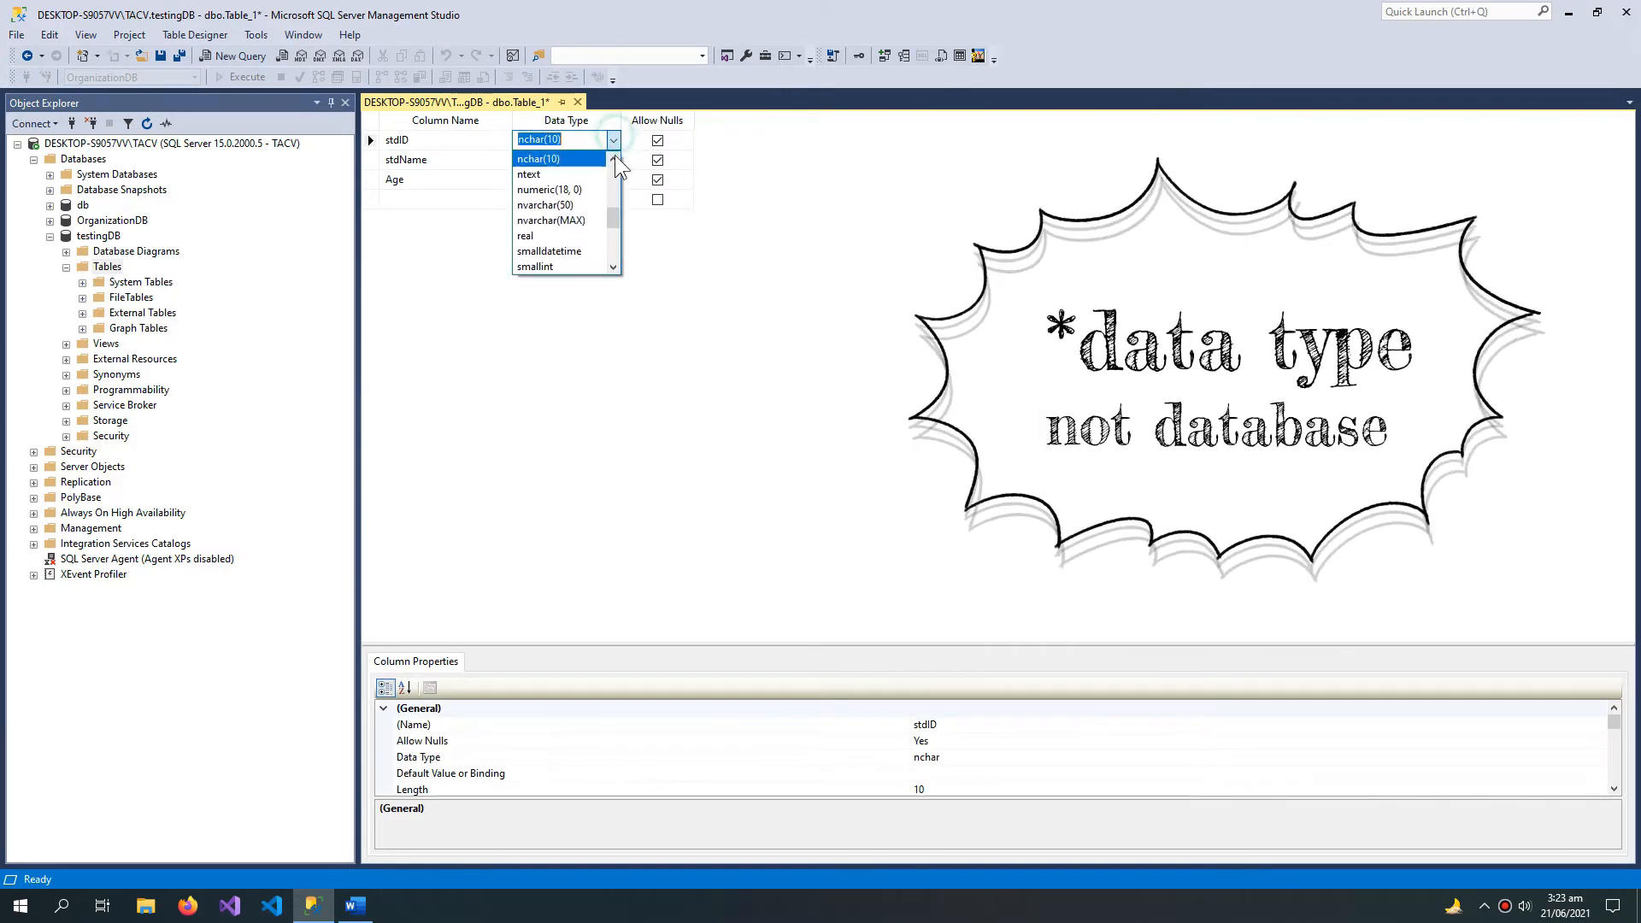
scroll(614, 212, "down", 4)
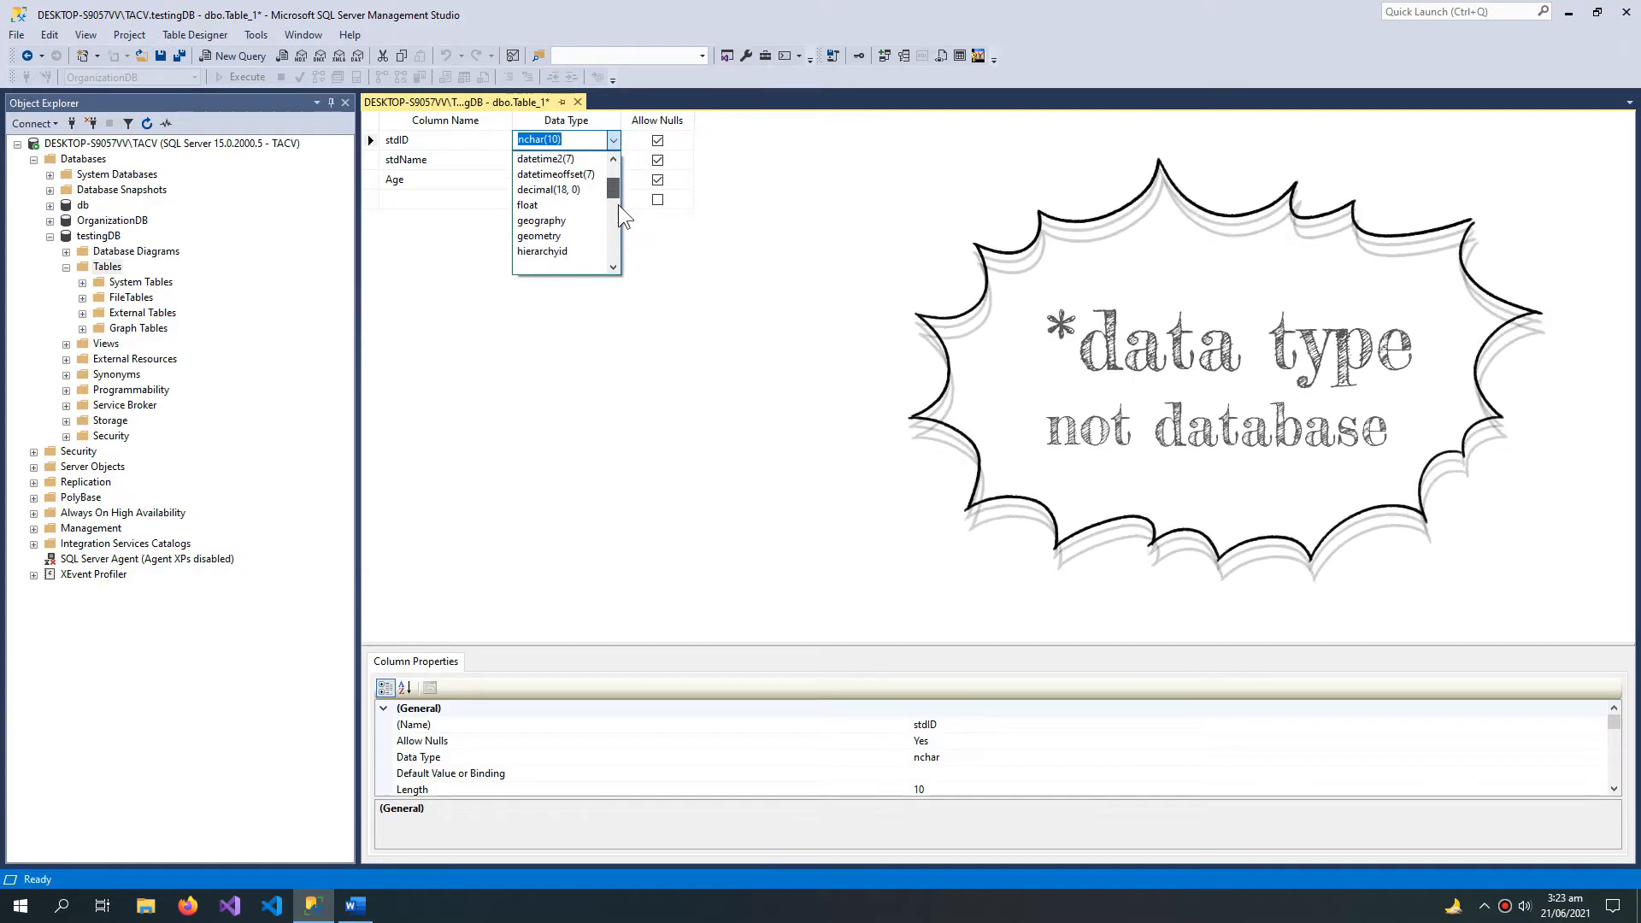
left_click(612, 140)
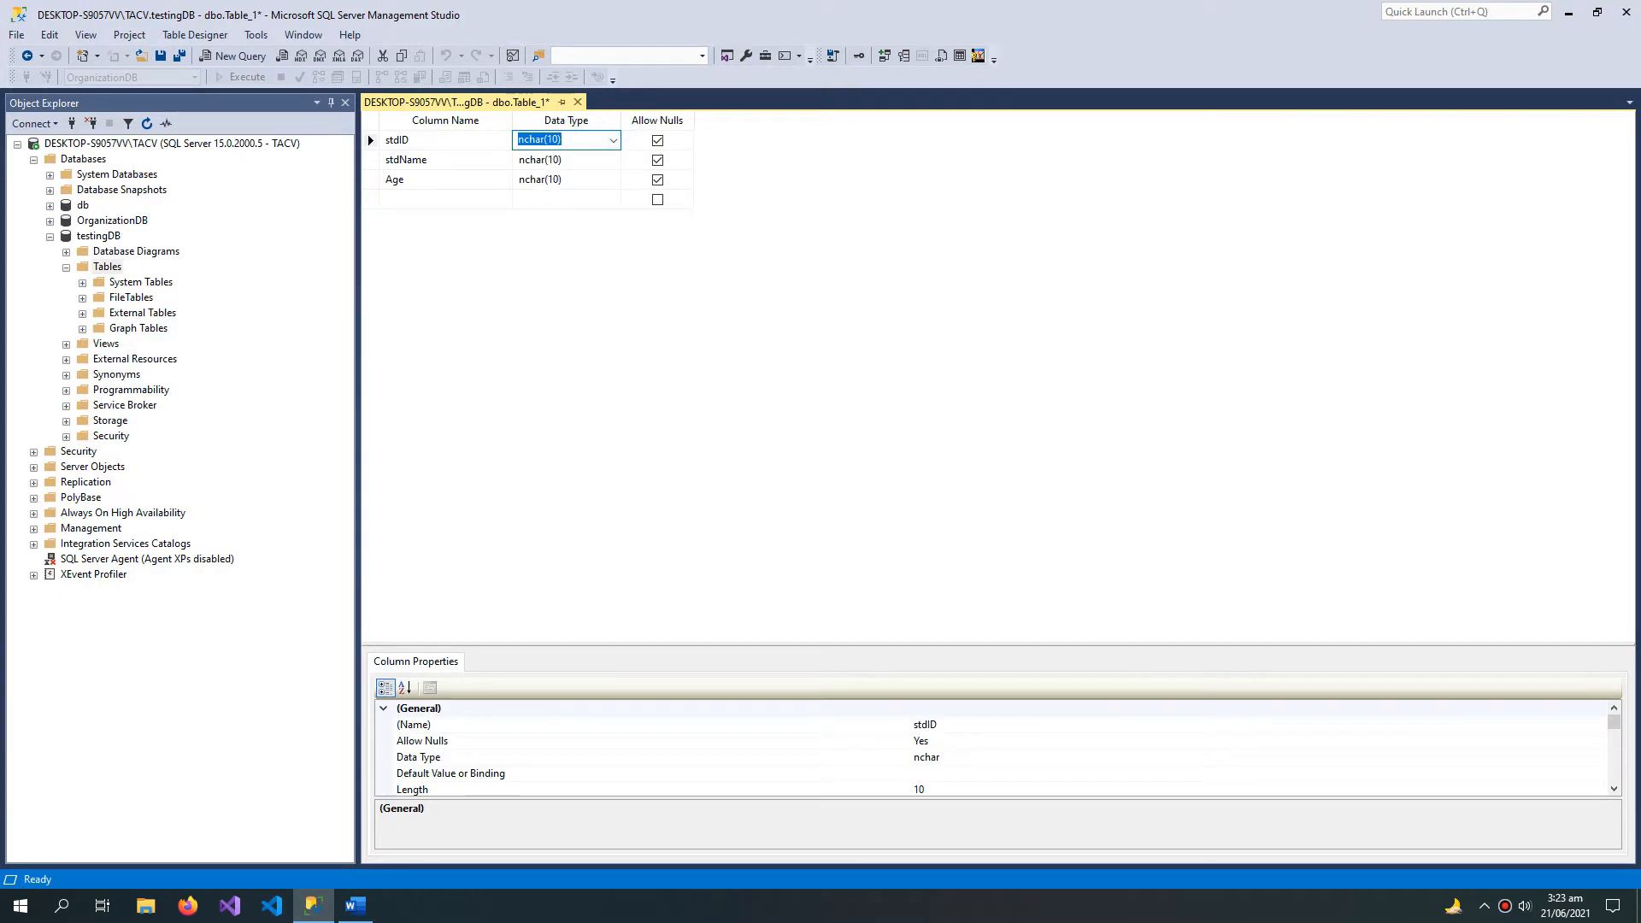
type("int")
key("Return")
type("v")
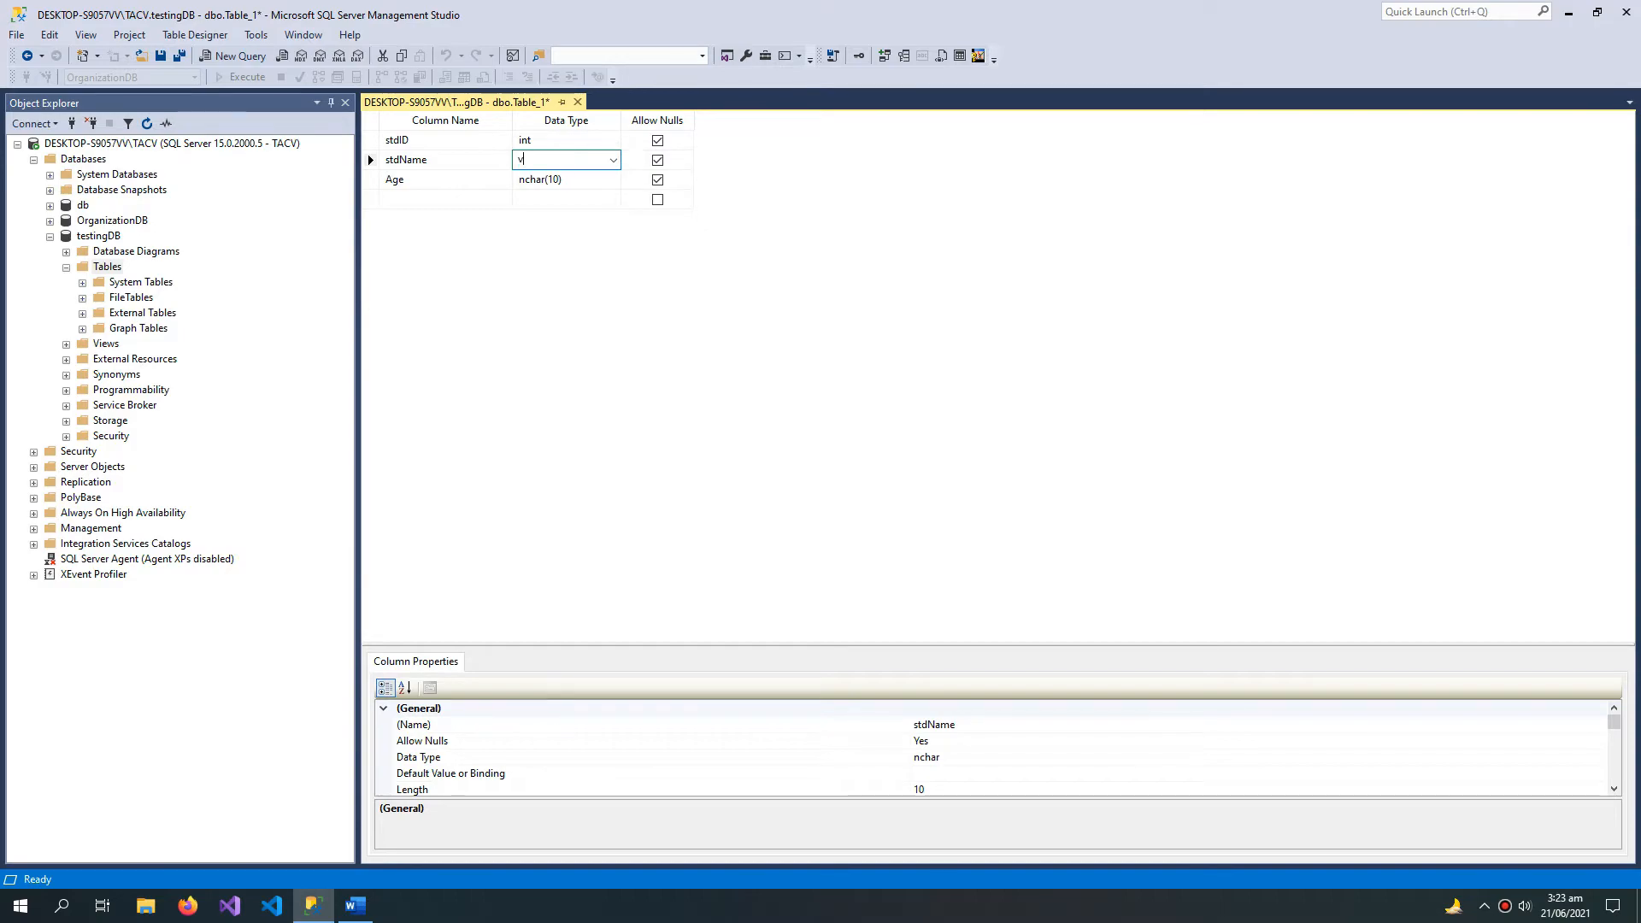
type("ARC")
key("Return")
type("TINY")
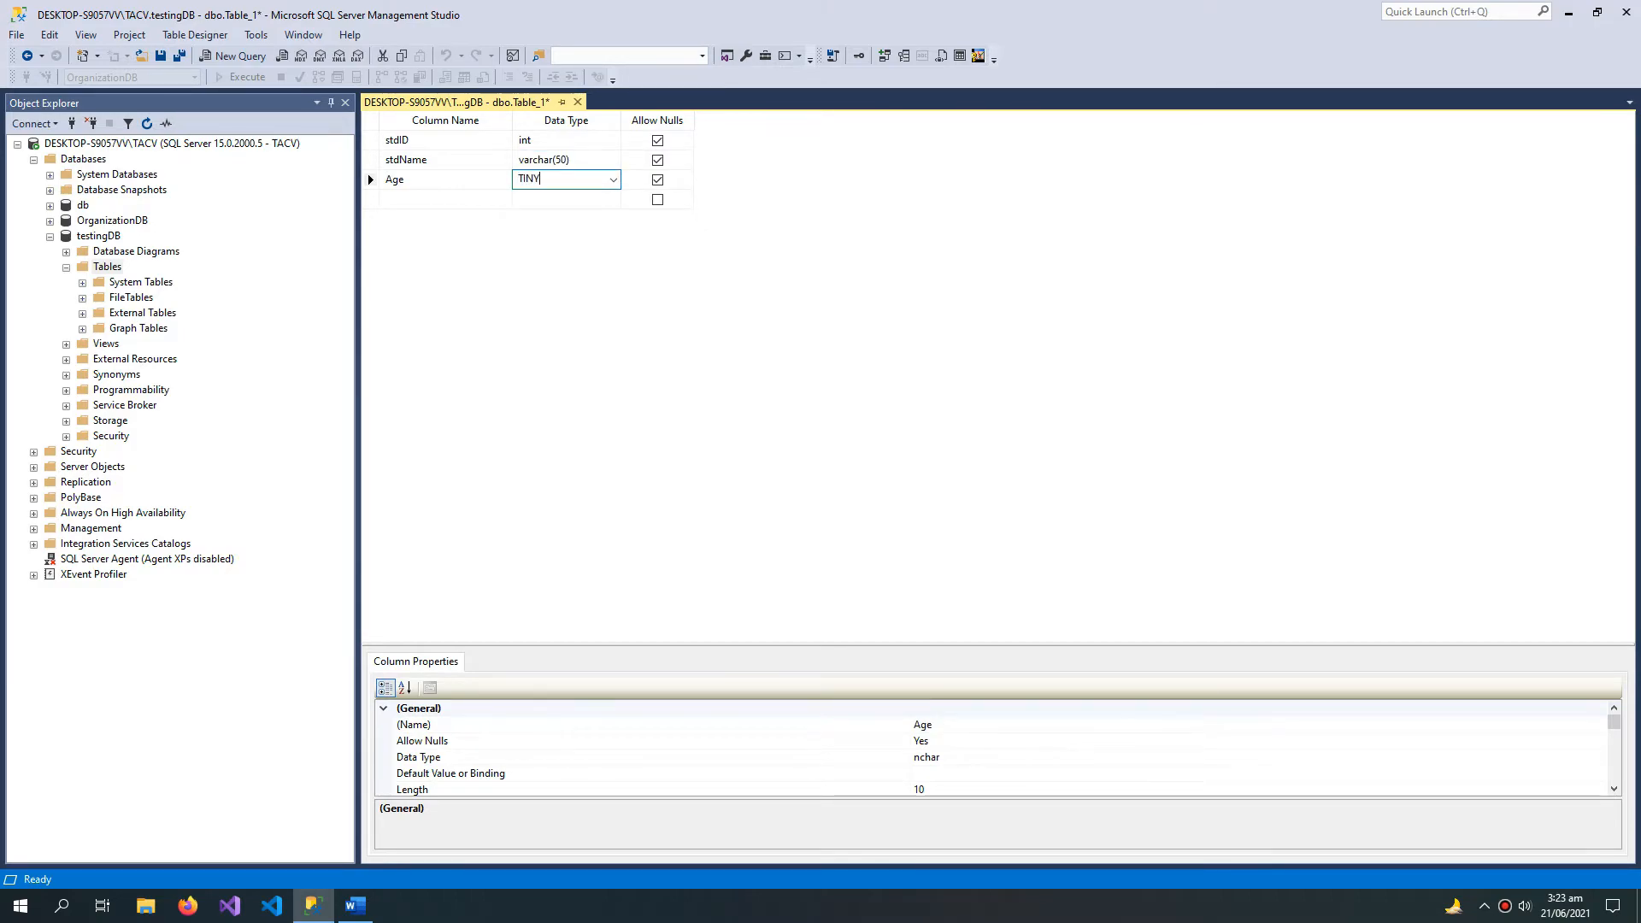
key("Return")
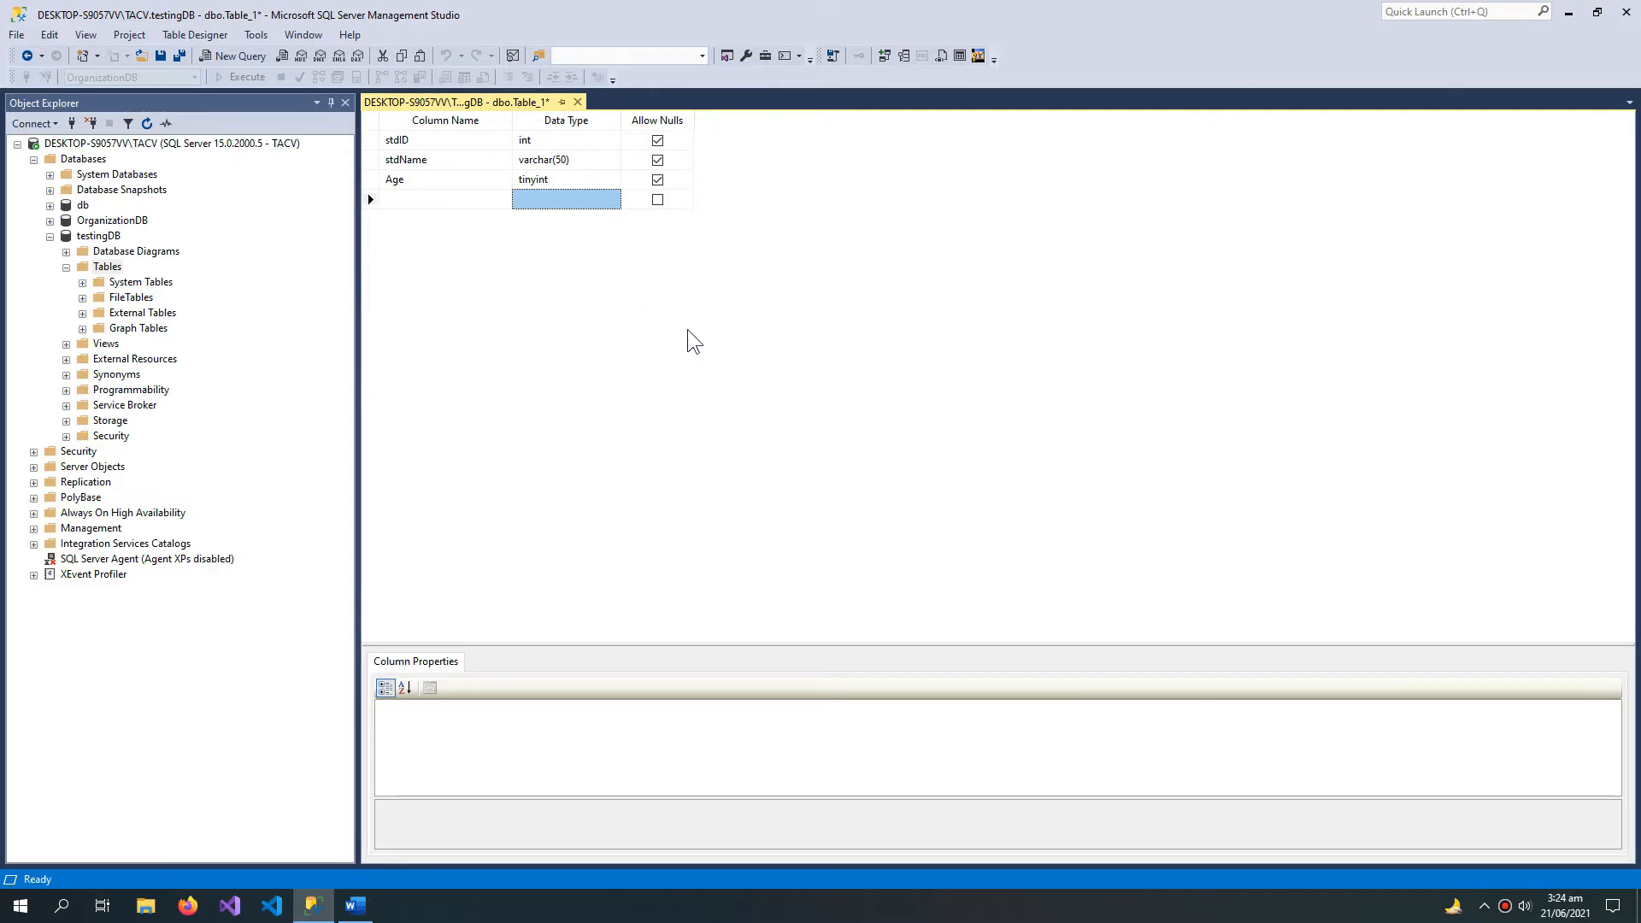
Step: Disallow null values for the Age, stdName and stdID columns
left_click(657, 179)
left_click(657, 160)
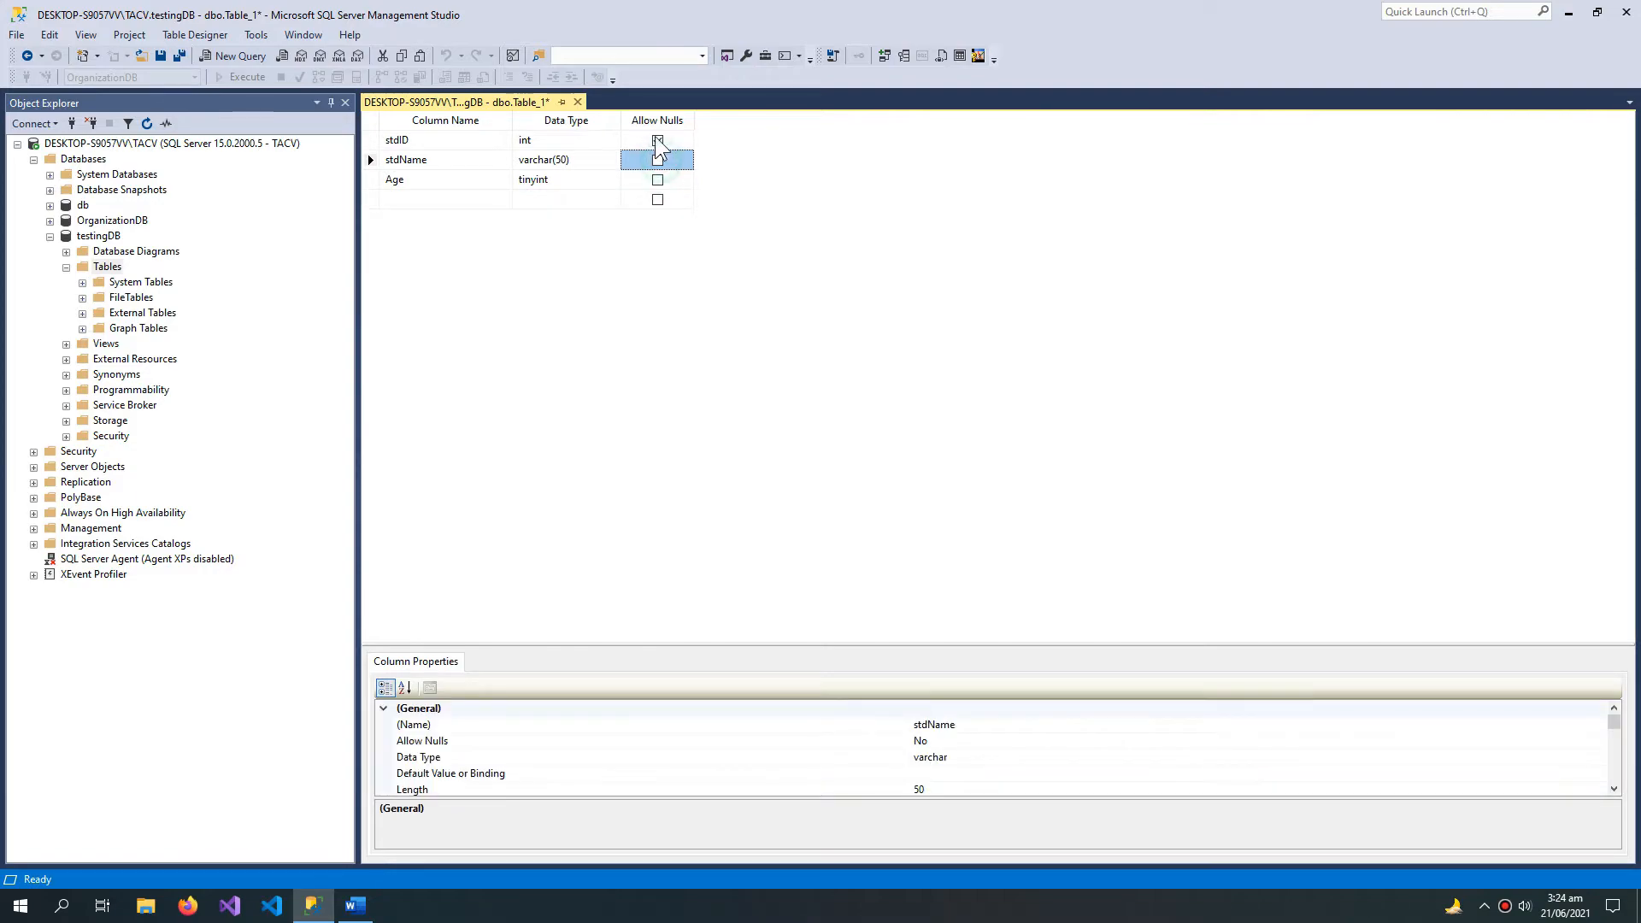
left_click(657, 140)
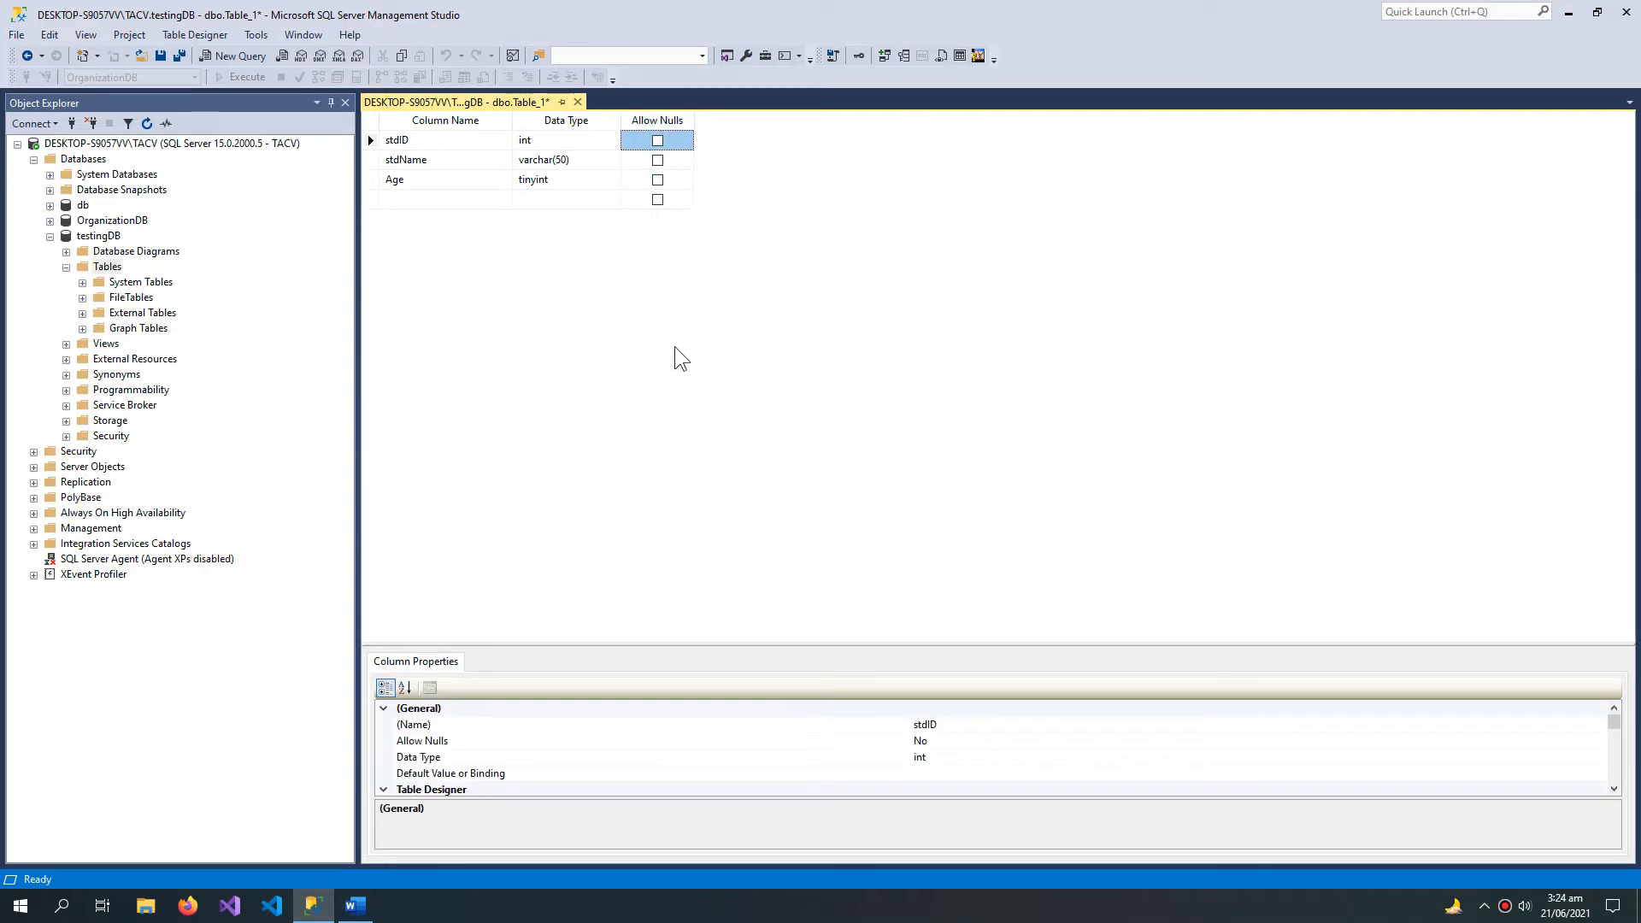
Step: Save the table as StudentInfoTBL and refresh testingDB's Tables folder
key("ctrl+s")
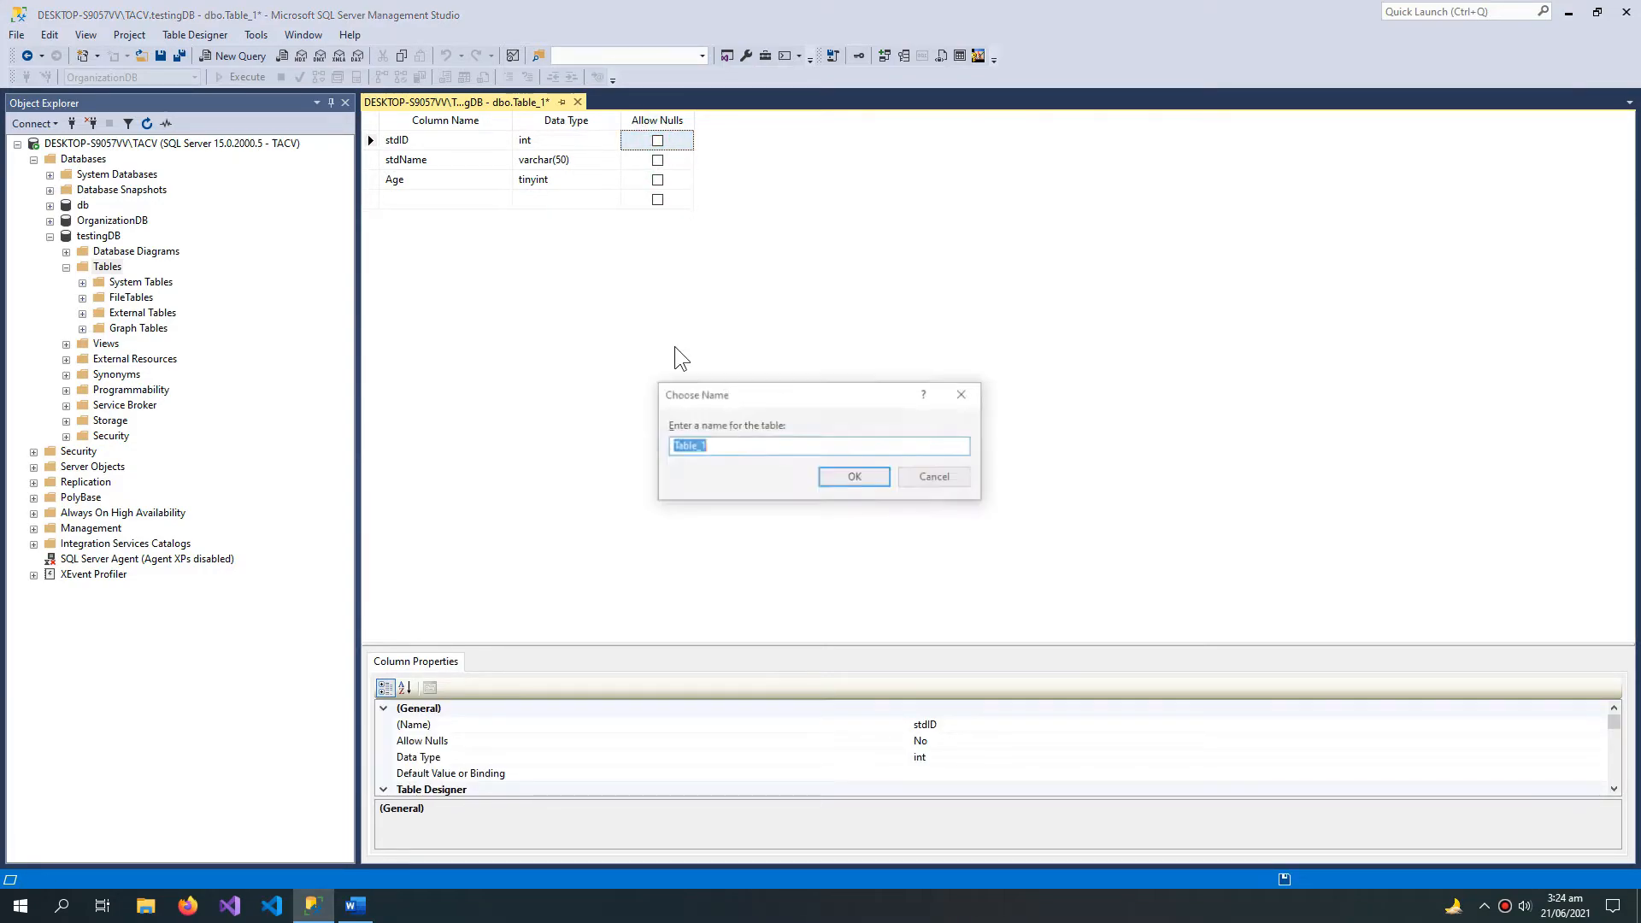
type("ST")
key("BackSpace")
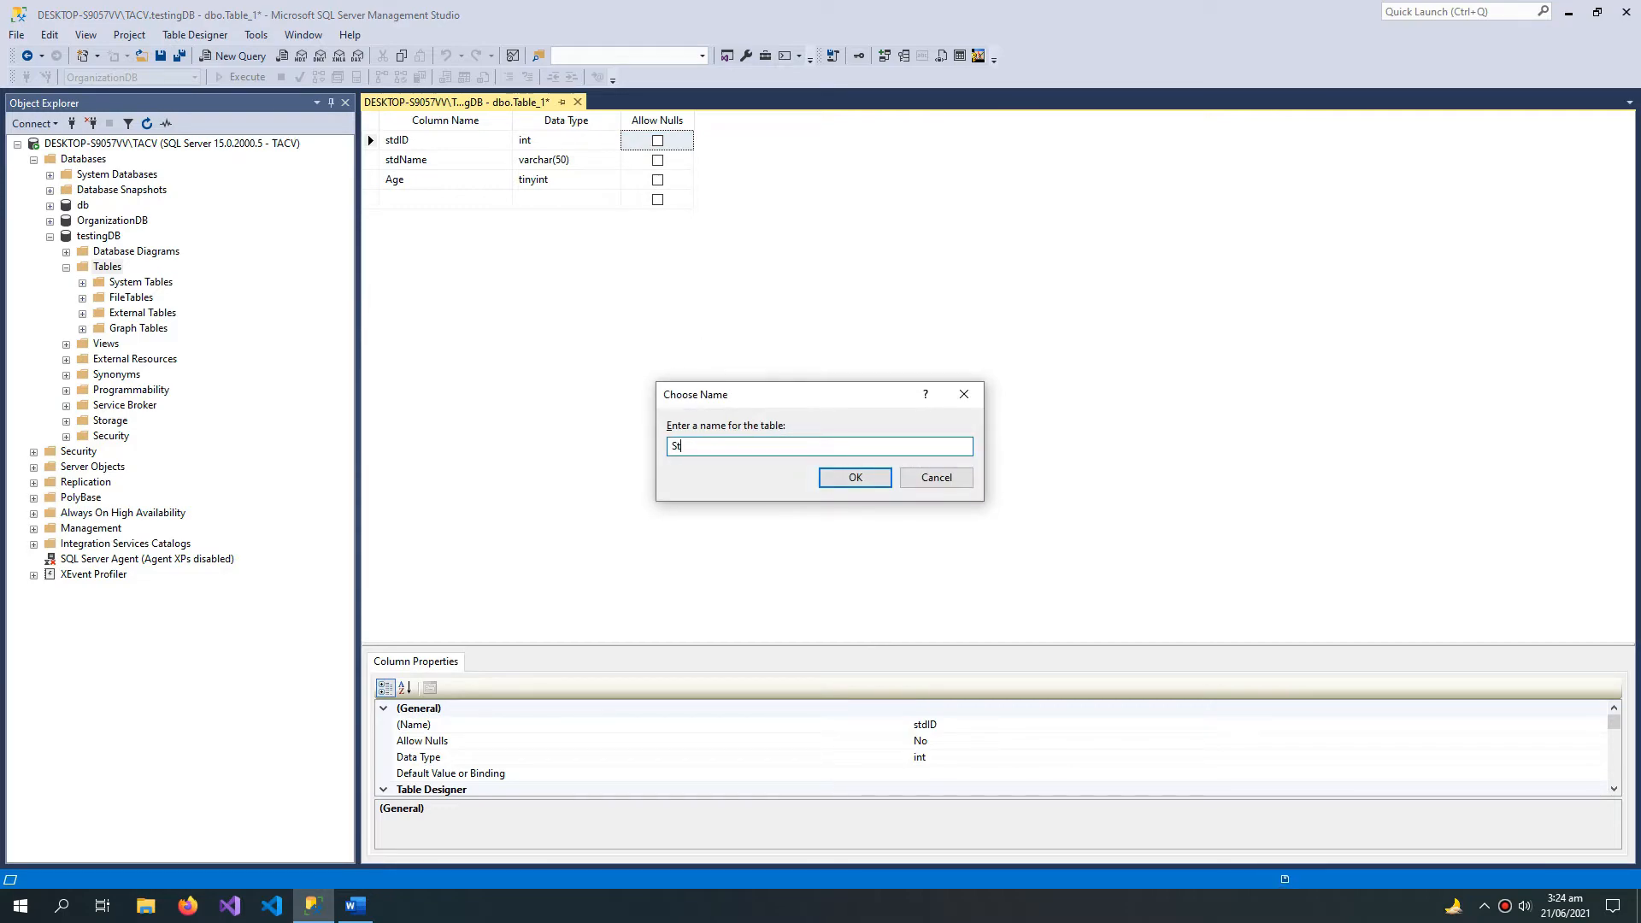
type("tudentInfoTBL")
left_click(856, 477)
right_click(106, 267)
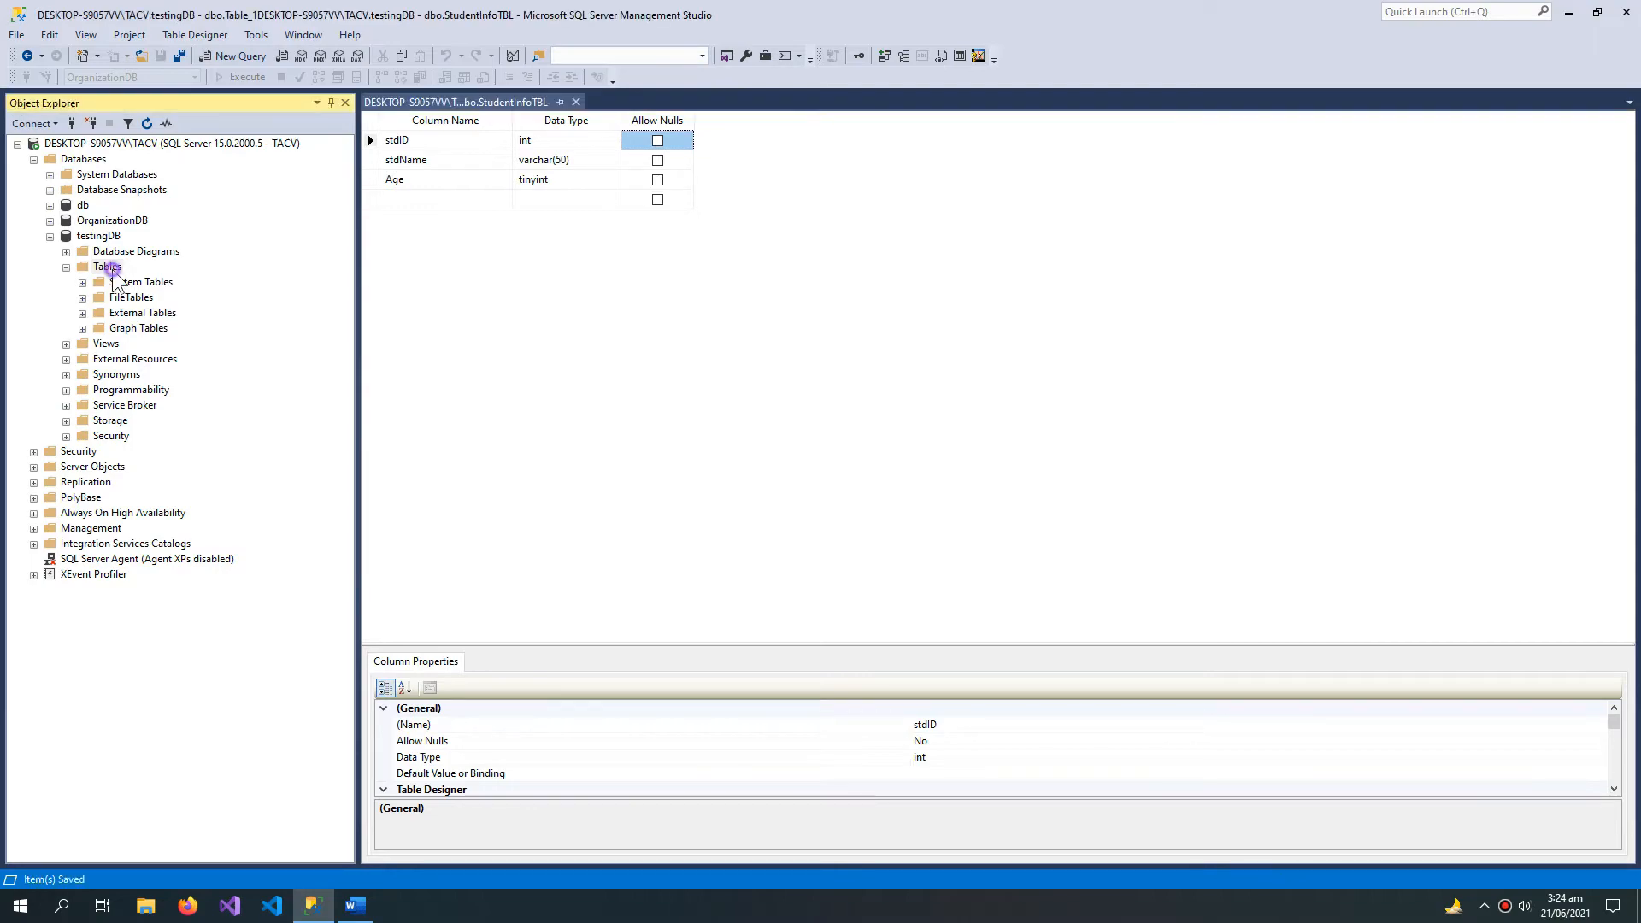
left_click(180, 376)
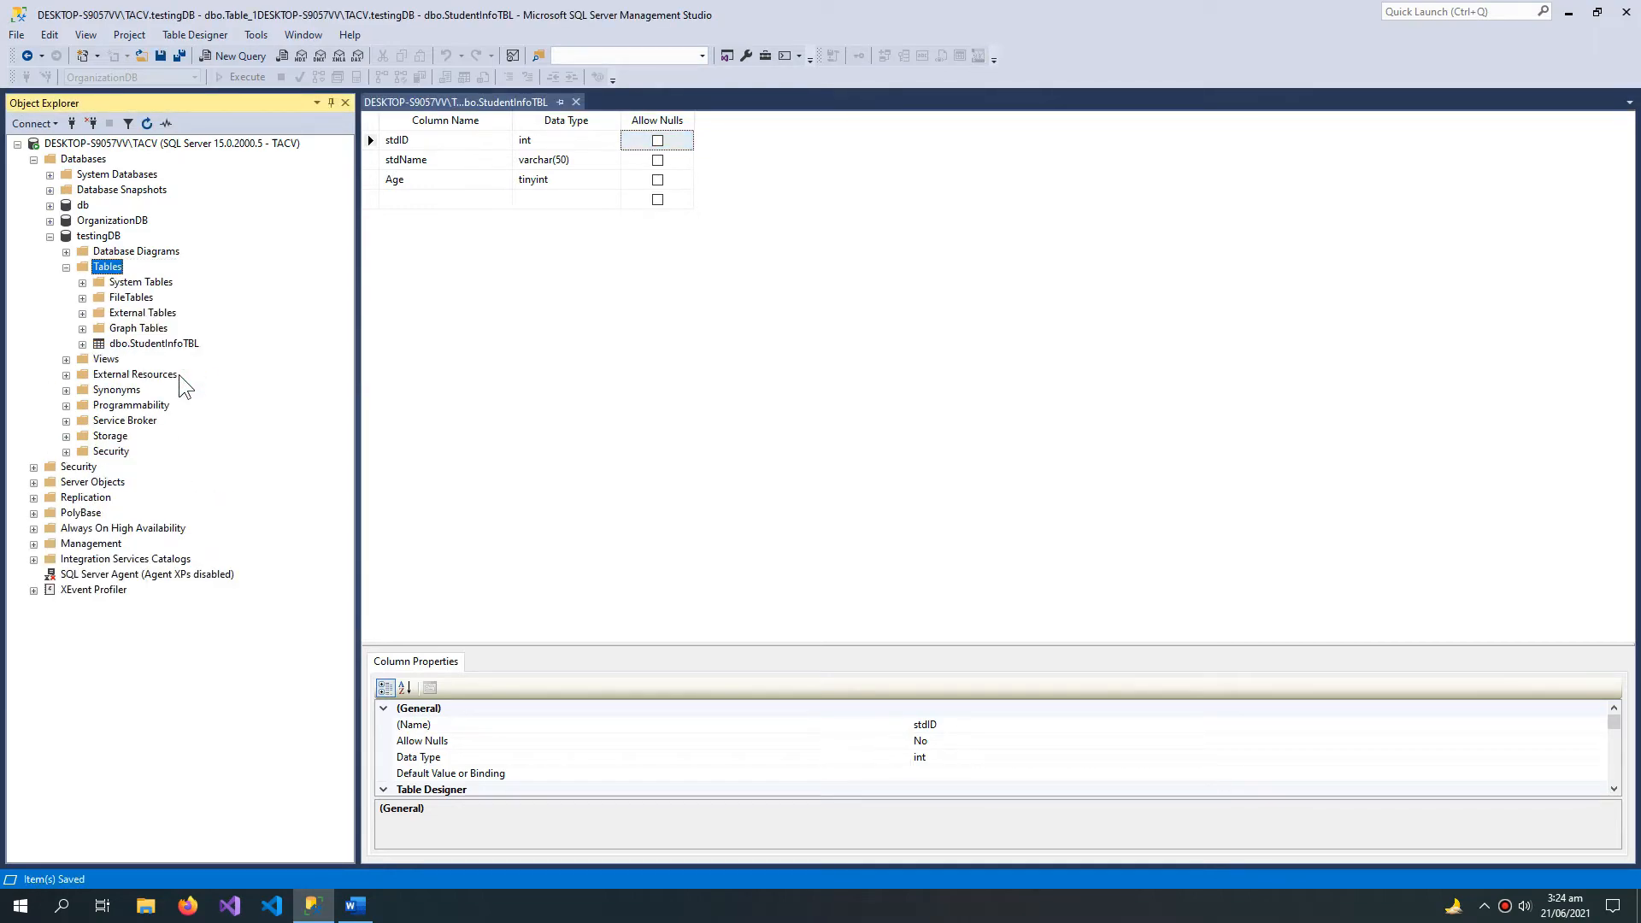
Step: Open the top 200 rows of StudentInfoTBL for editing and add a row with stdID 1020, stdName TACV and Age 22
left_click(162, 343)
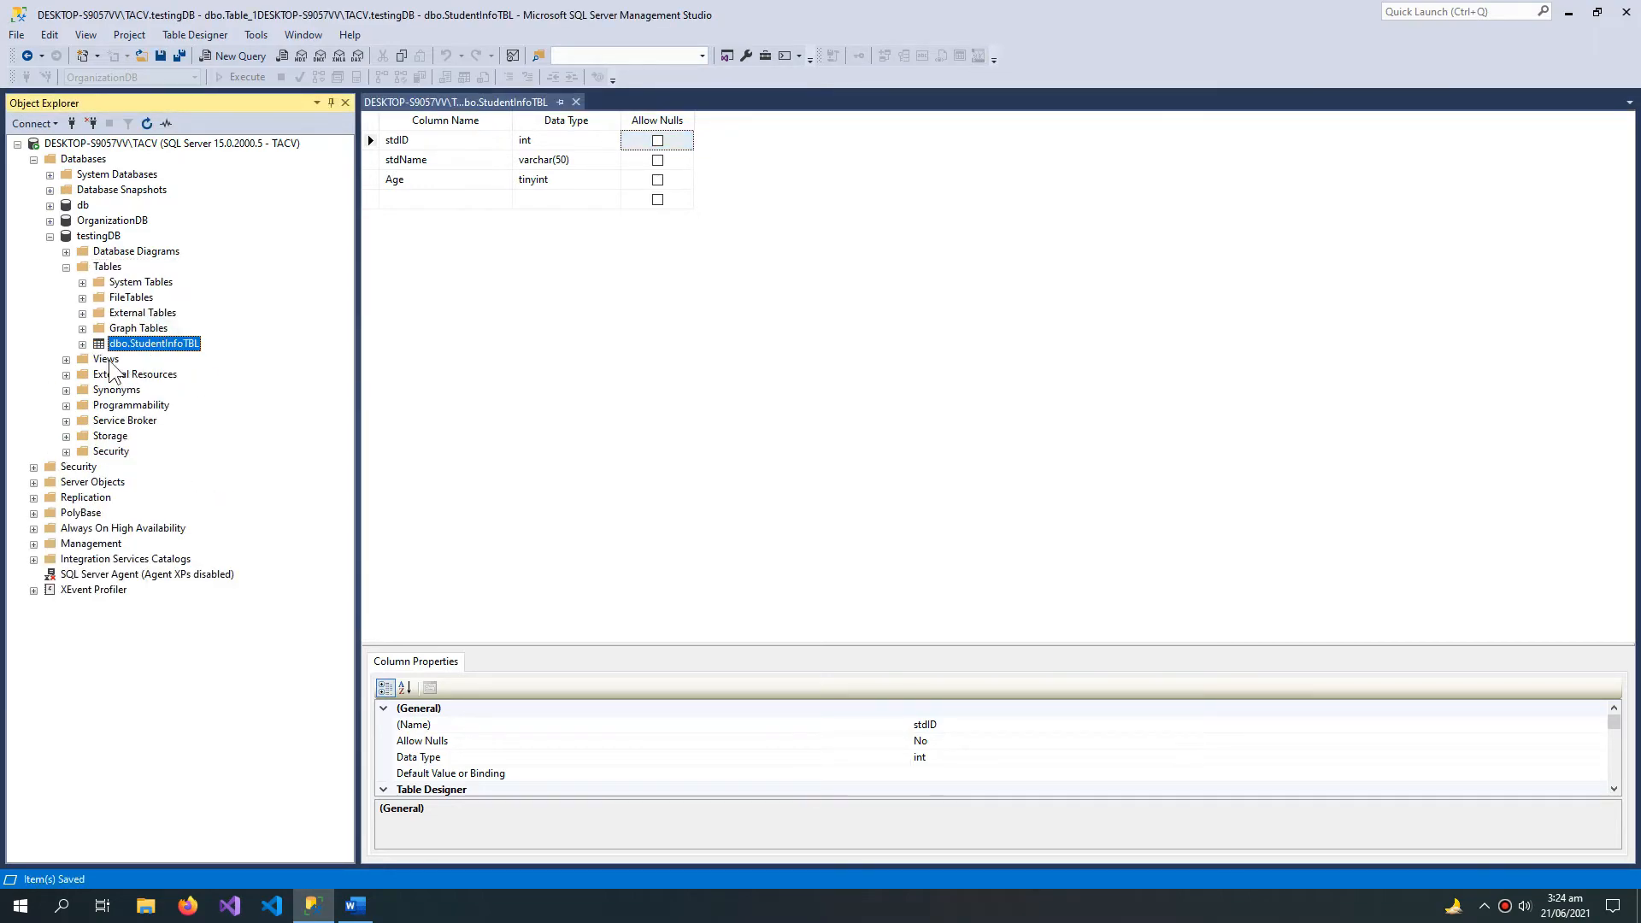
right_click(173, 345)
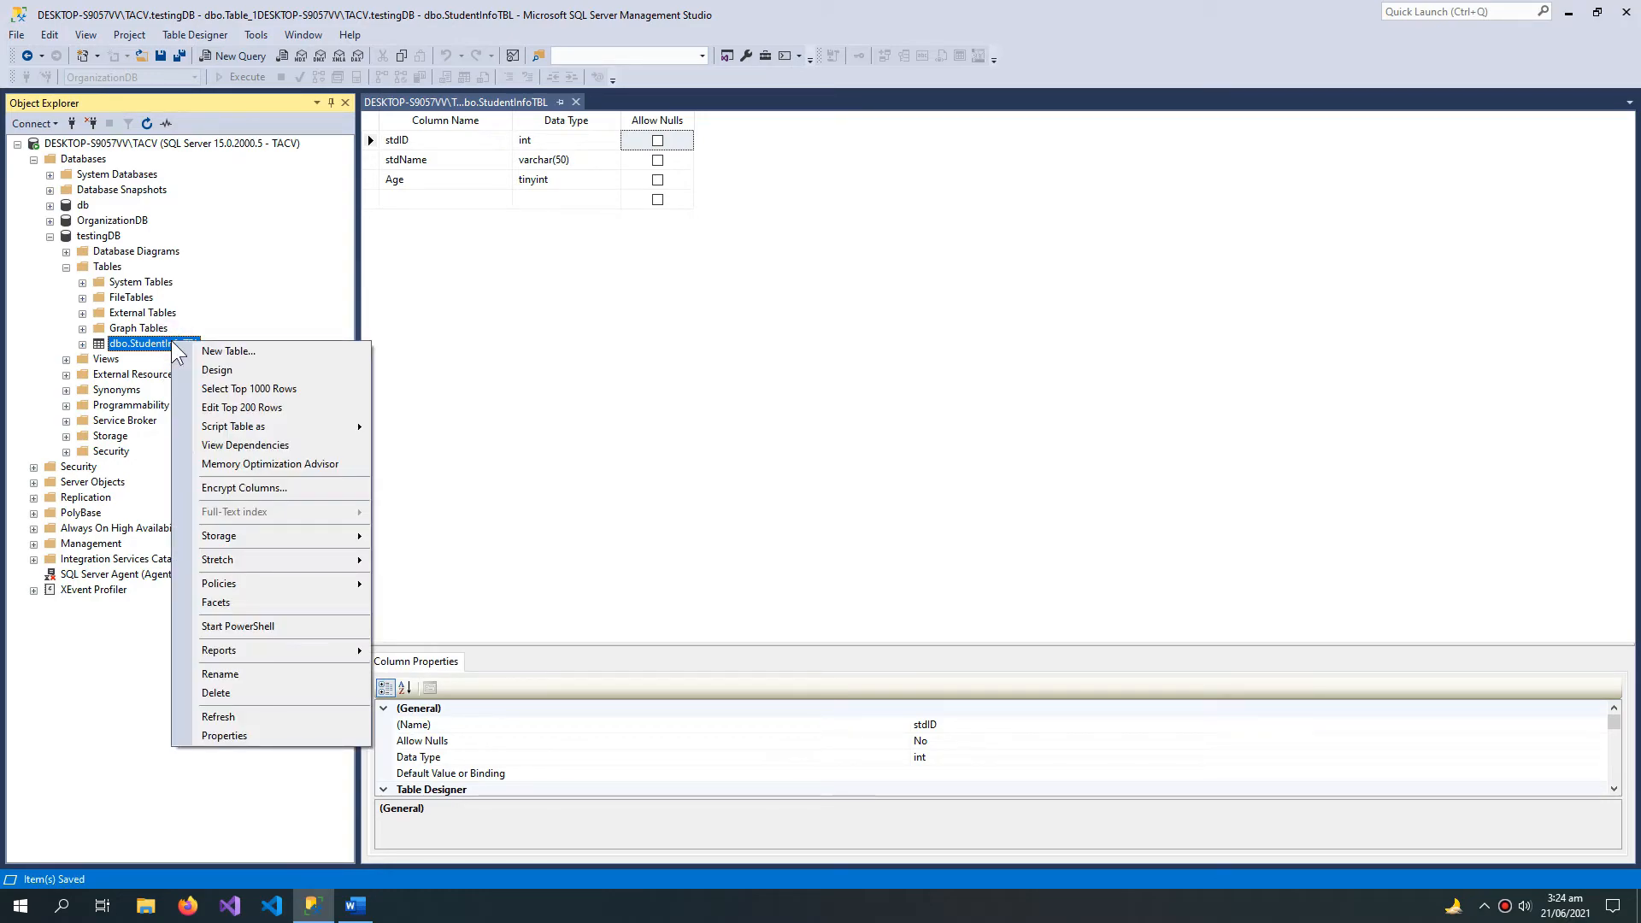
left_click(255, 408)
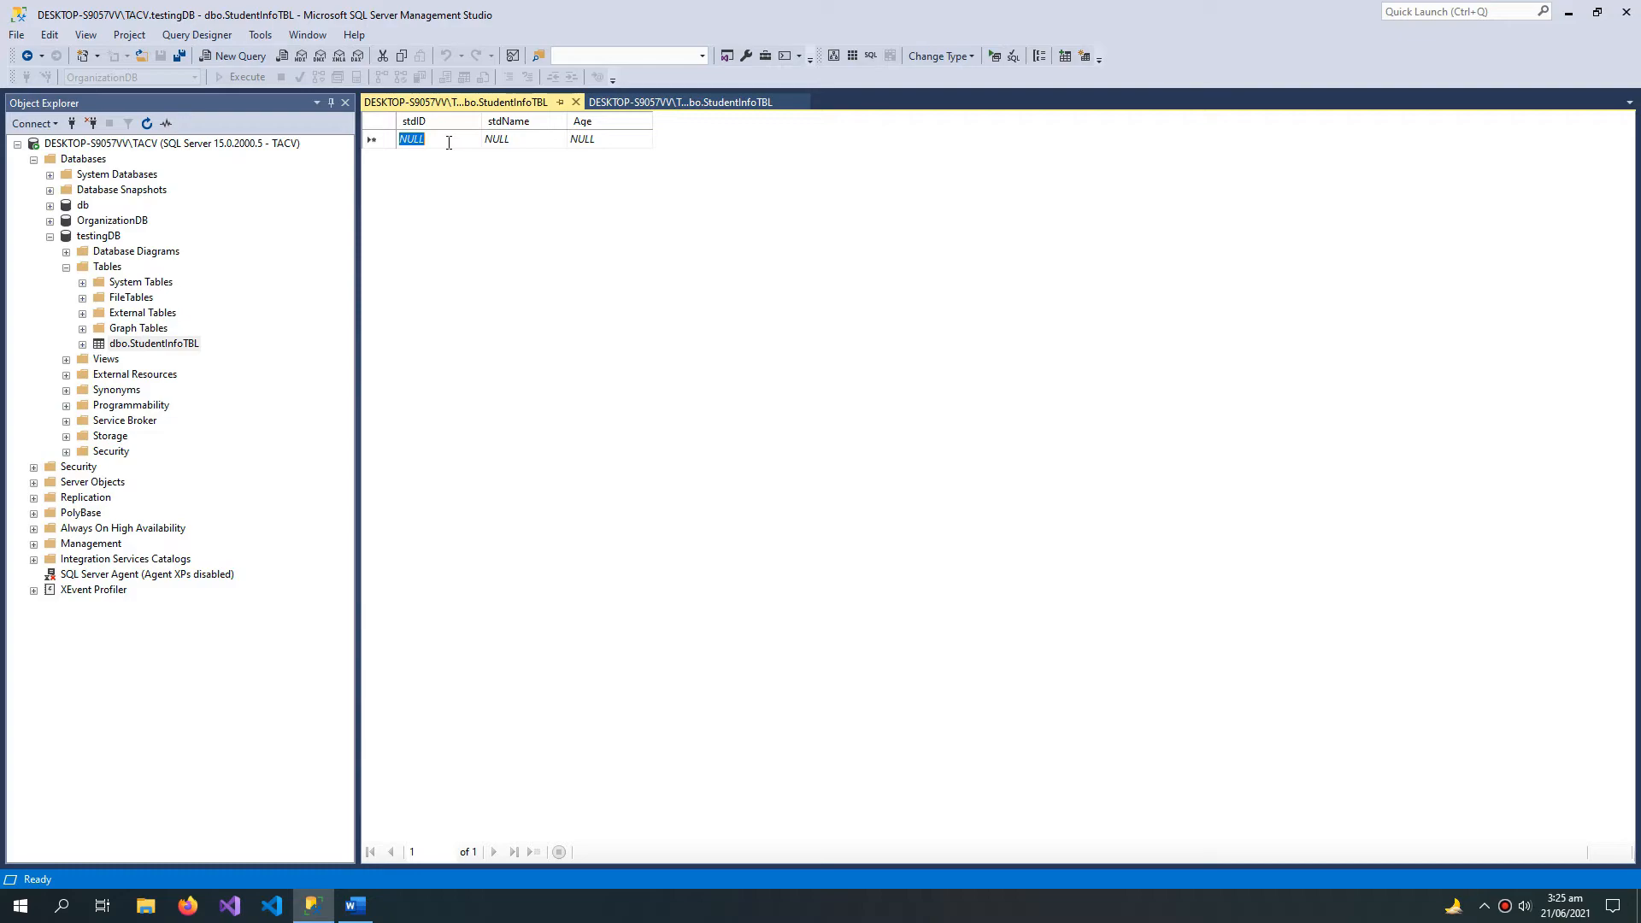
type("1020")
key("Tab")
key("BackSpace")
type("TACV")
key("Tab")
type("22")
key("Return")
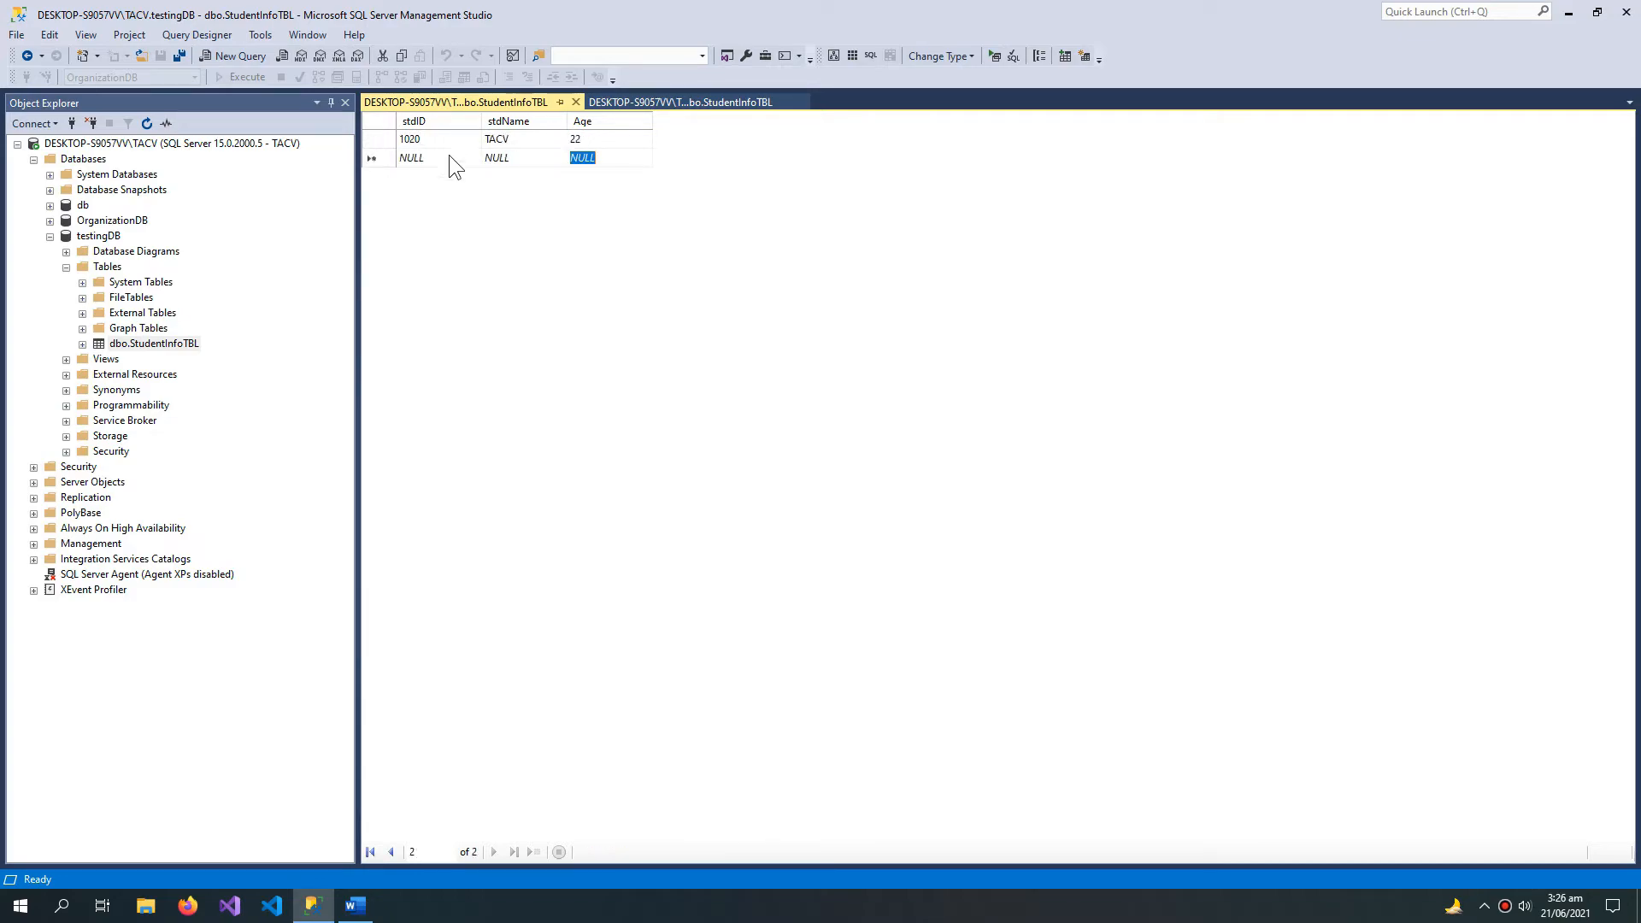
Step: Add a second row to StudentInfoTBL with stdID 1120, stdName AMAZING and Age 24
left_click(449, 155)
type("1120")
key("Tab")
type("AMAZING")
key("Tab")
type("24")
key("Tab")
Step: Add a third row to StudentInfoTBL with stdID 1130, stdName CODEVERSE and Age 26
type("1130")
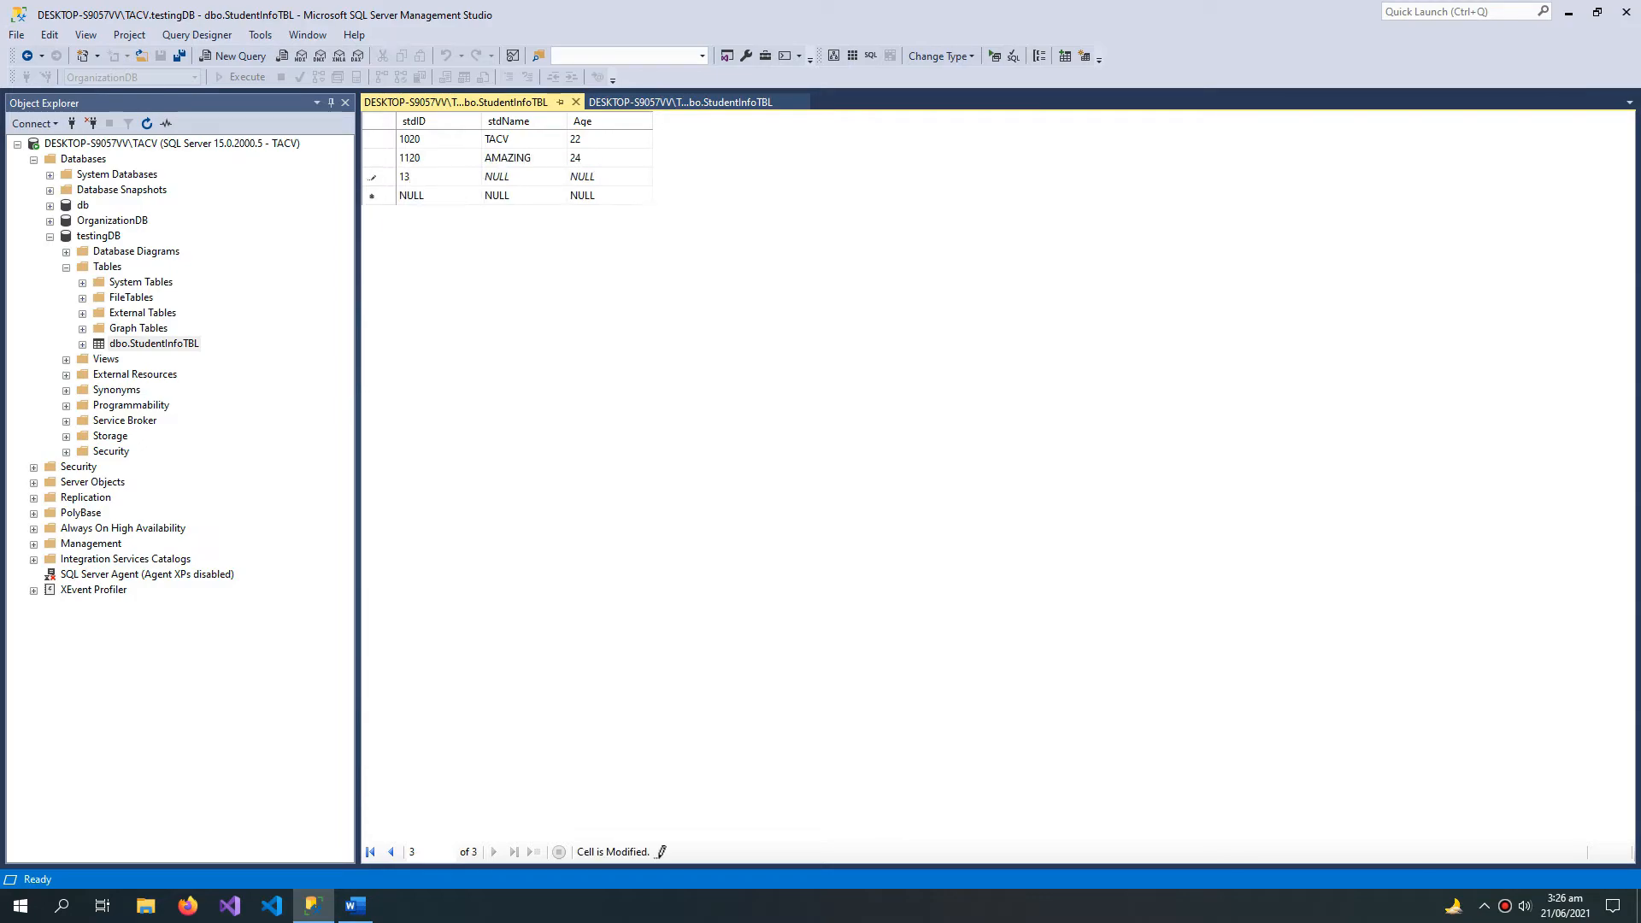
key("Tab")
type("CODEVERSE")
key("Tab")
type("26")
key("Return")
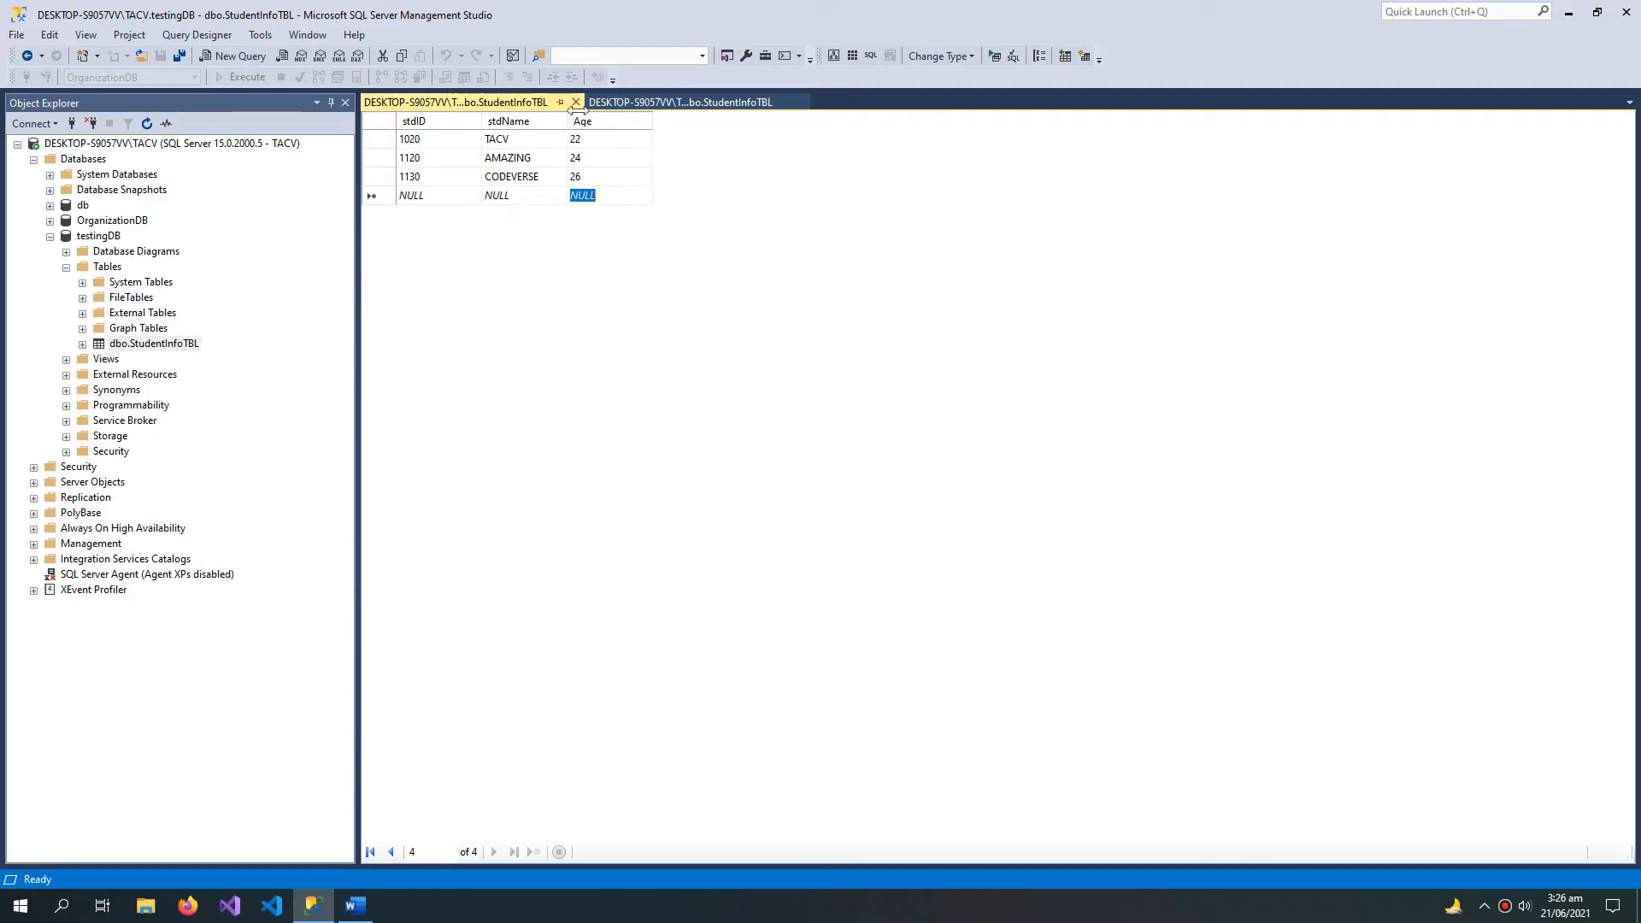
Step: Add a nullable column SDFSDF of type nchar(10) to the StudentInfoTBL design and try to save the table
left_click(664, 96)
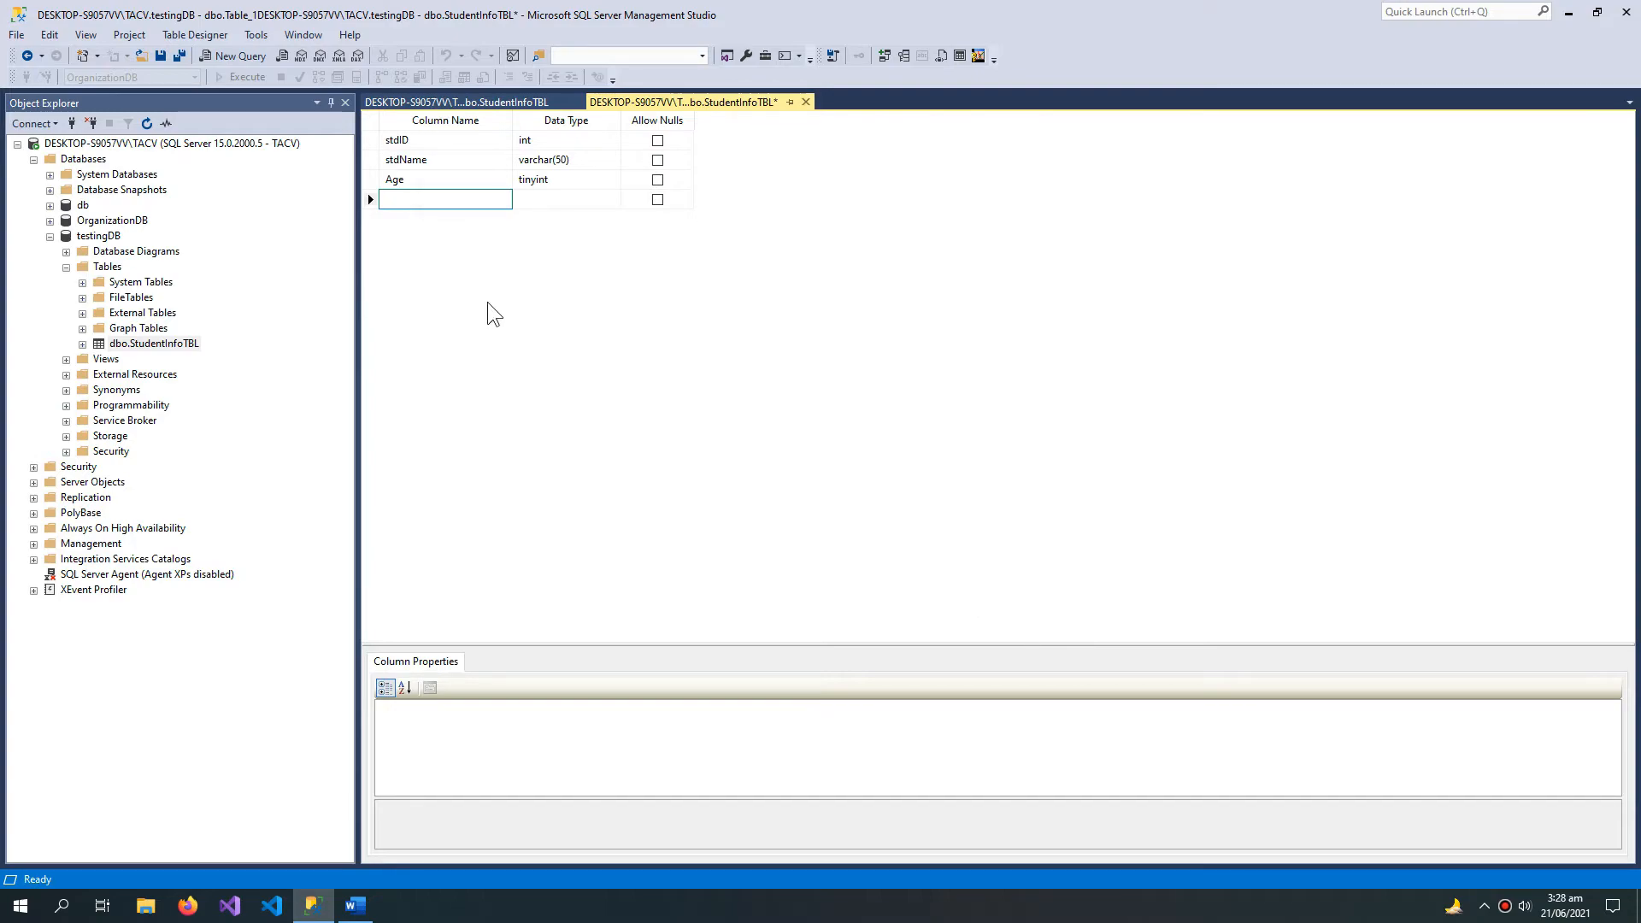
type("SDFSDF")
left_click(550, 195)
left_click(681, 311)
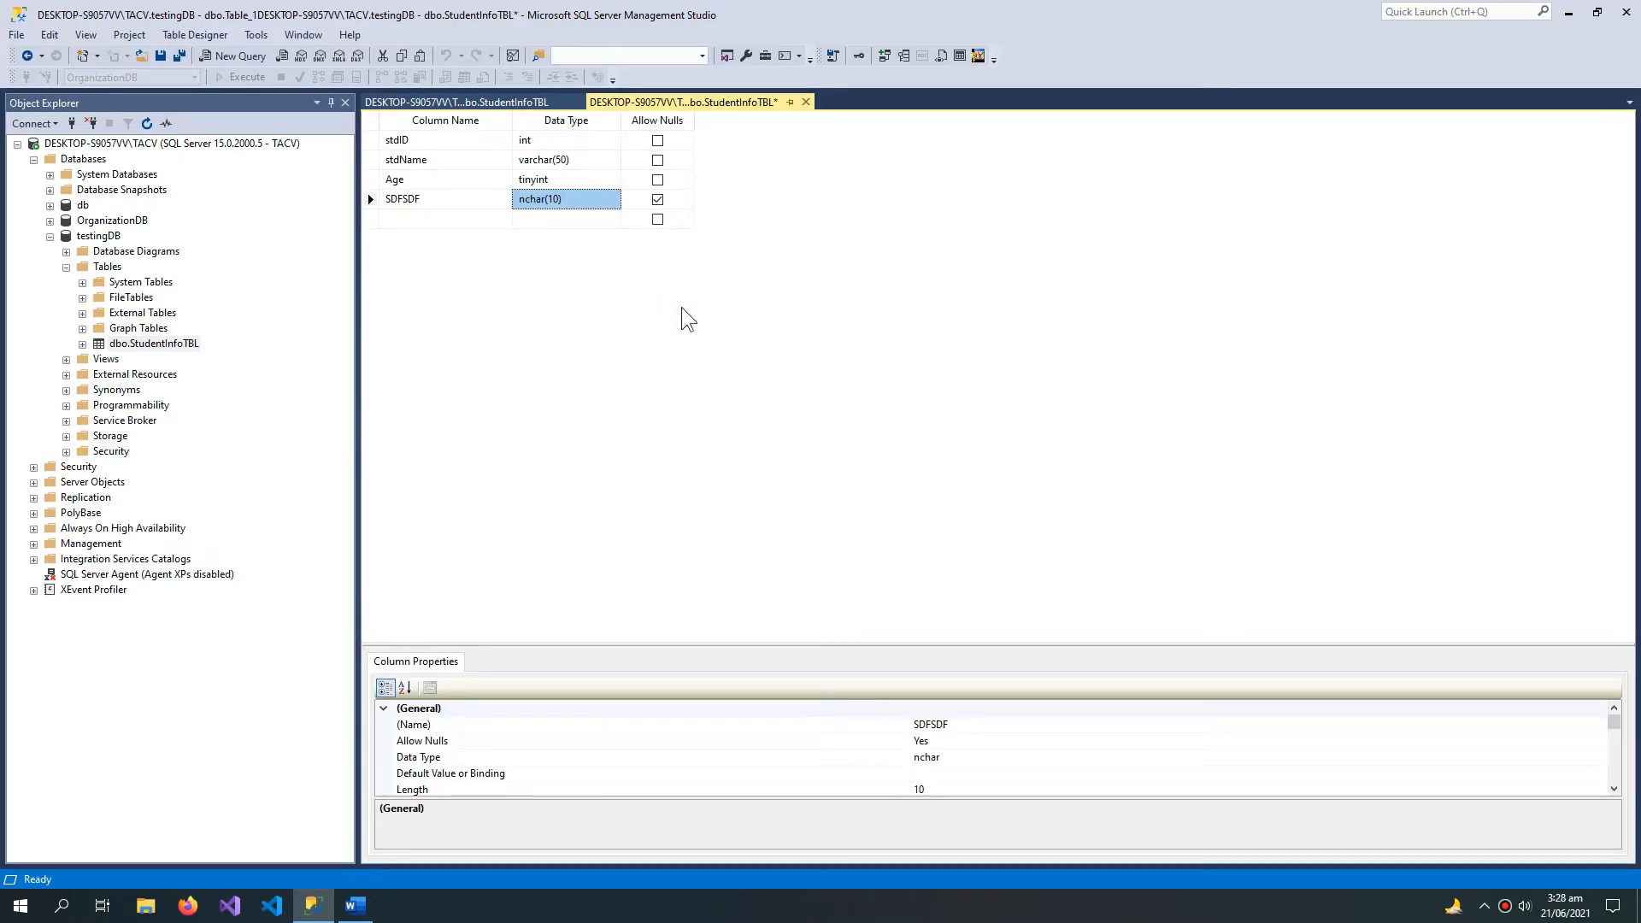
key("ctrl+s")
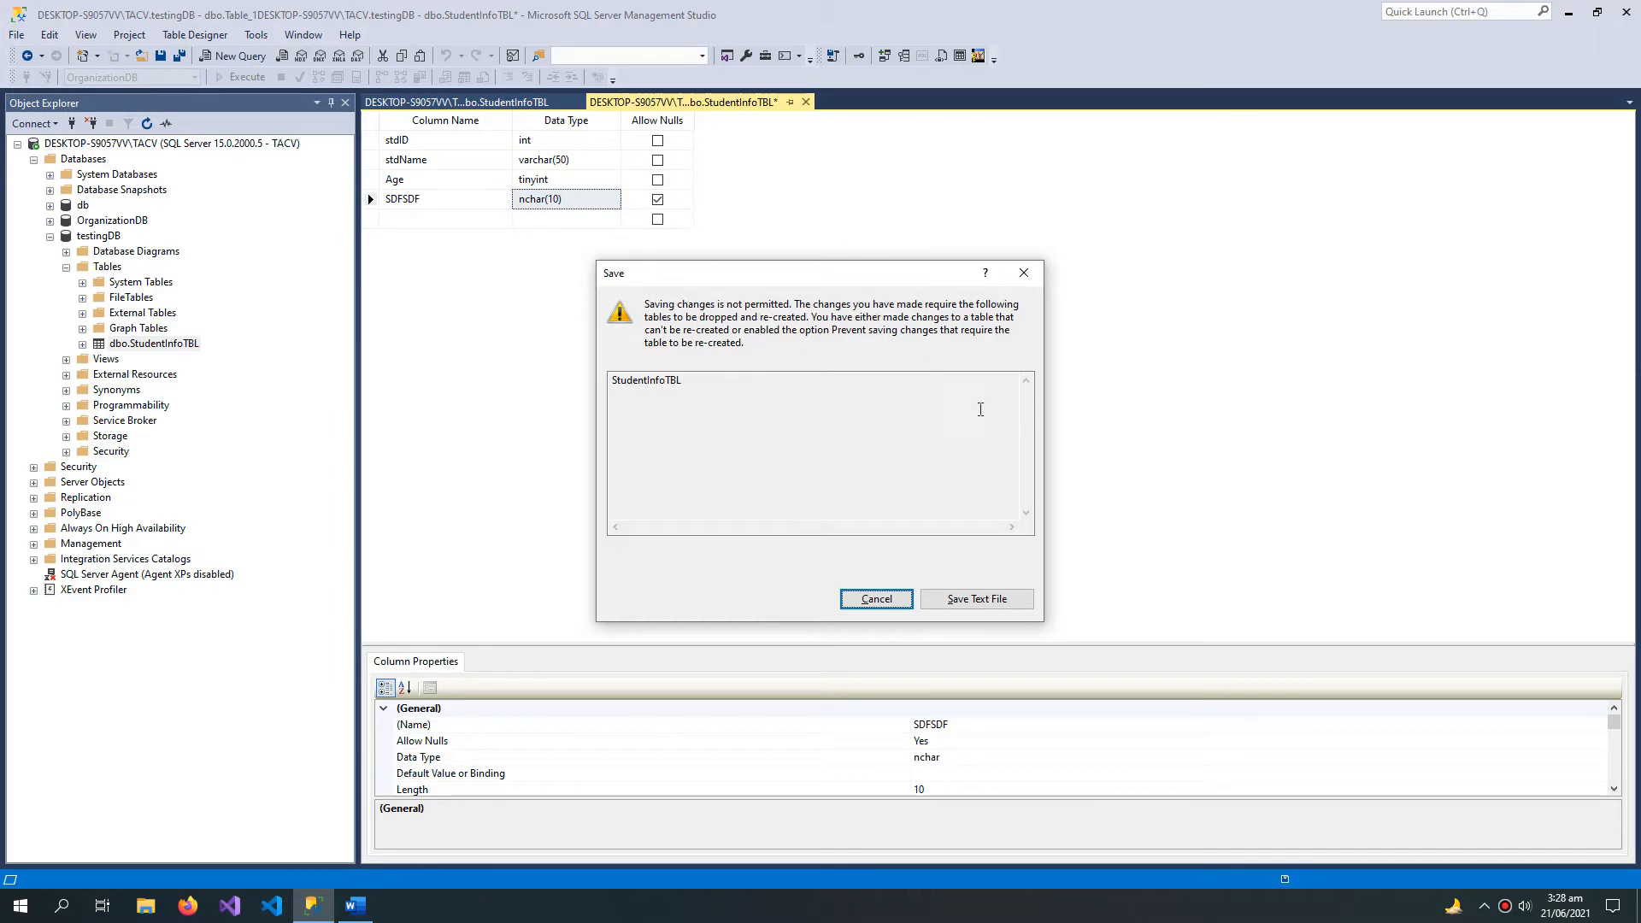
left_click(876, 599)
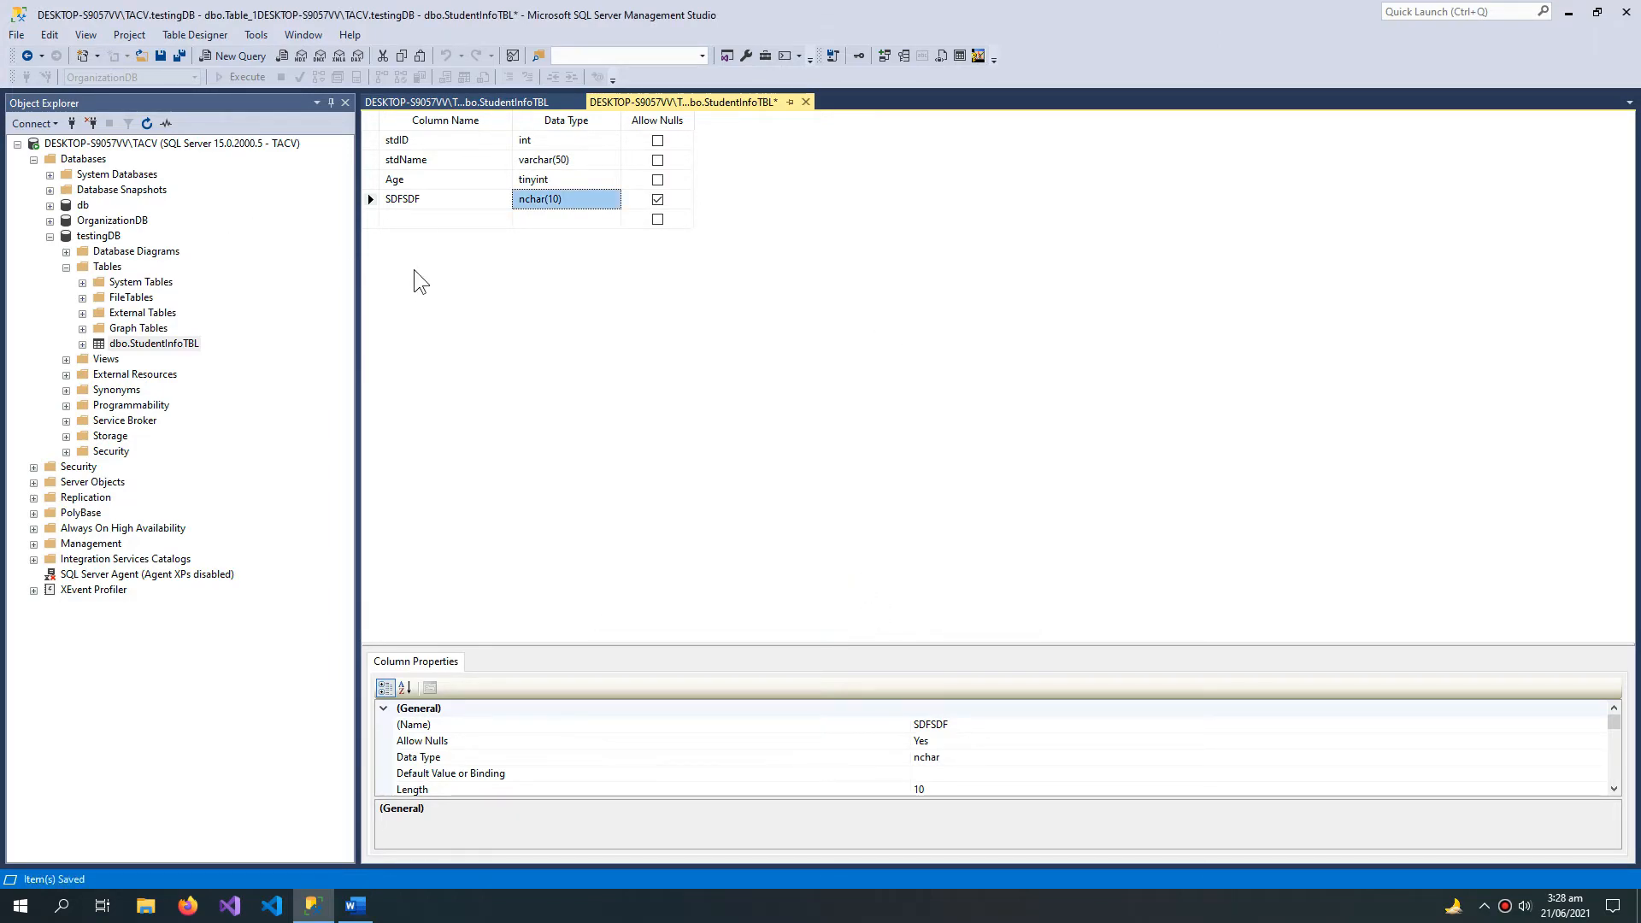
Step: Turn off preventing saves that require table re-creation in the designer options, and save the StudentInfoTBL design
left_click(257, 34)
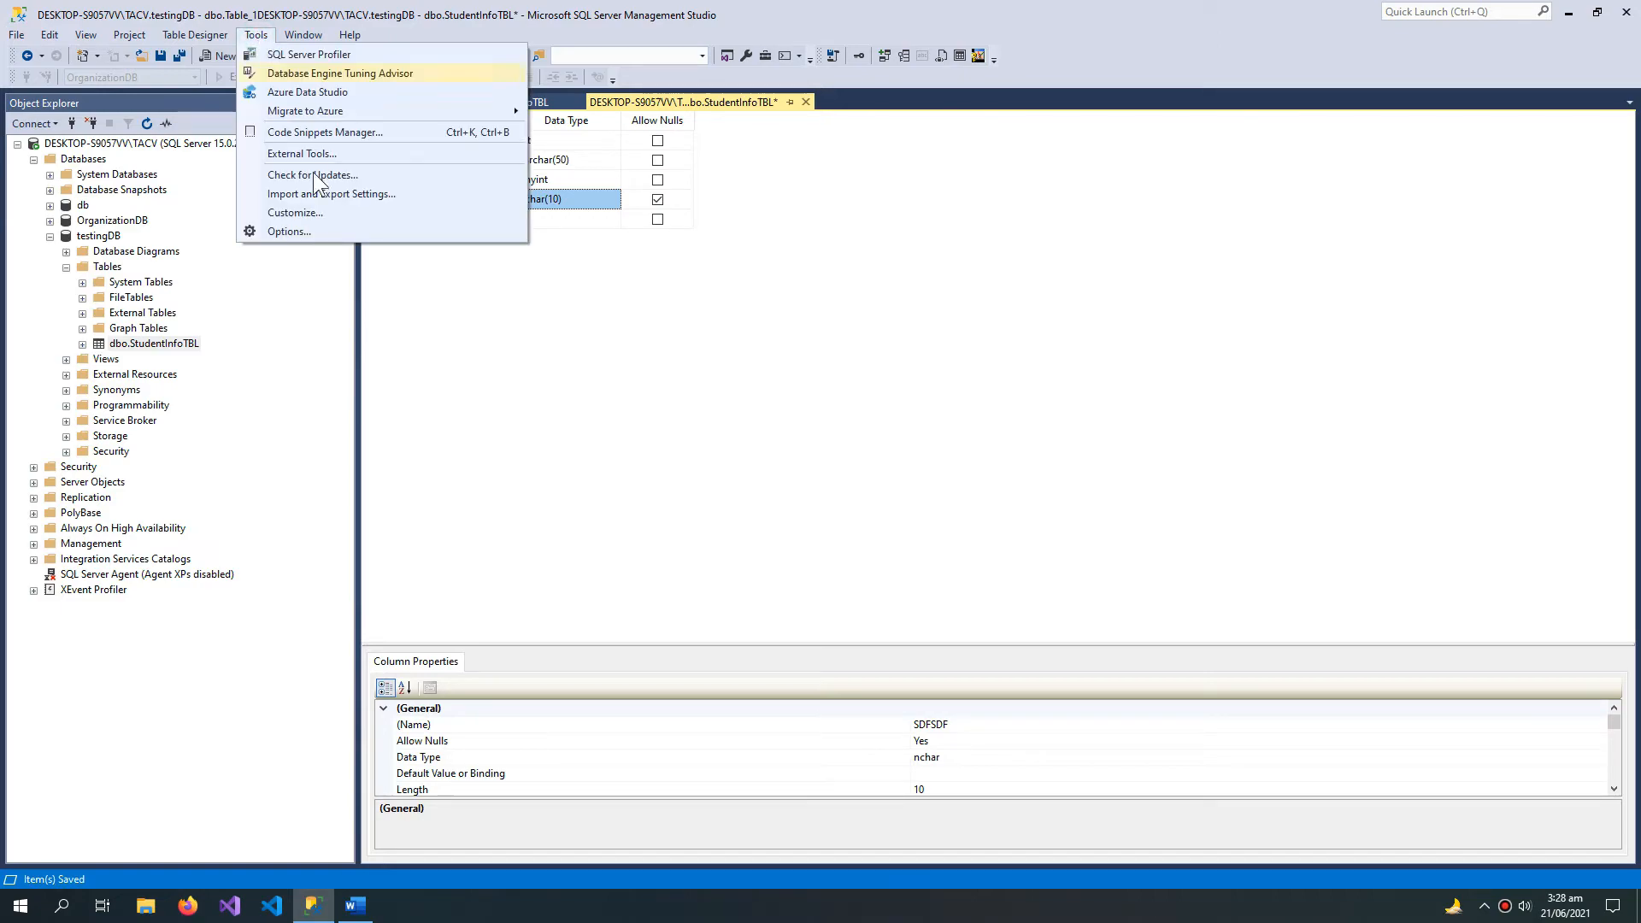
left_click(289, 231)
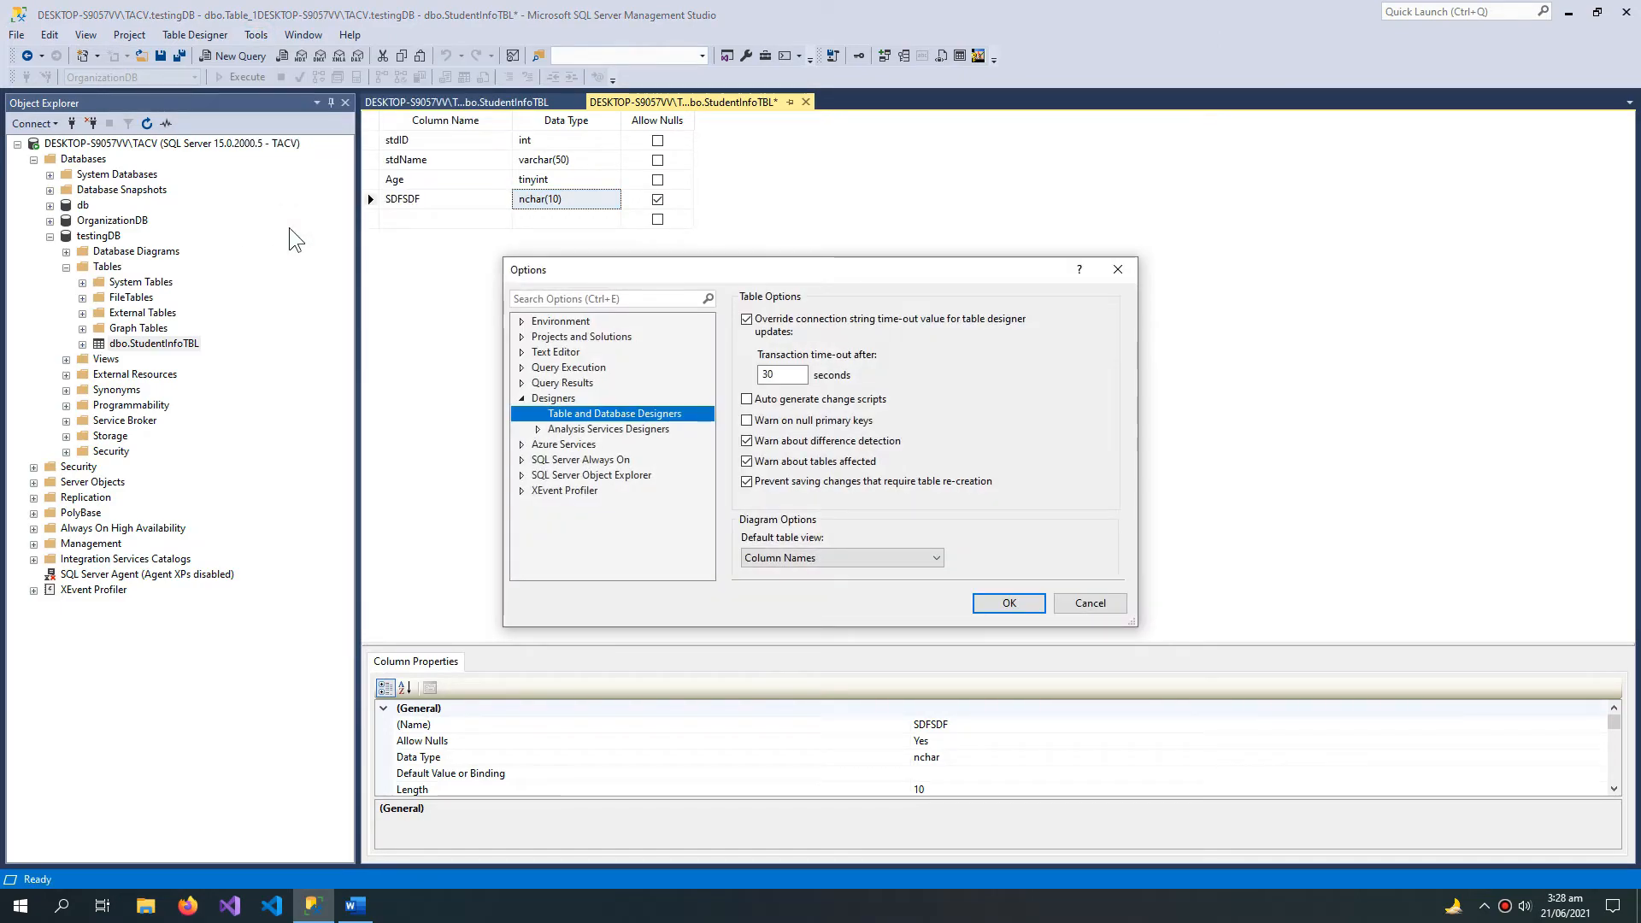
left_click(554, 399)
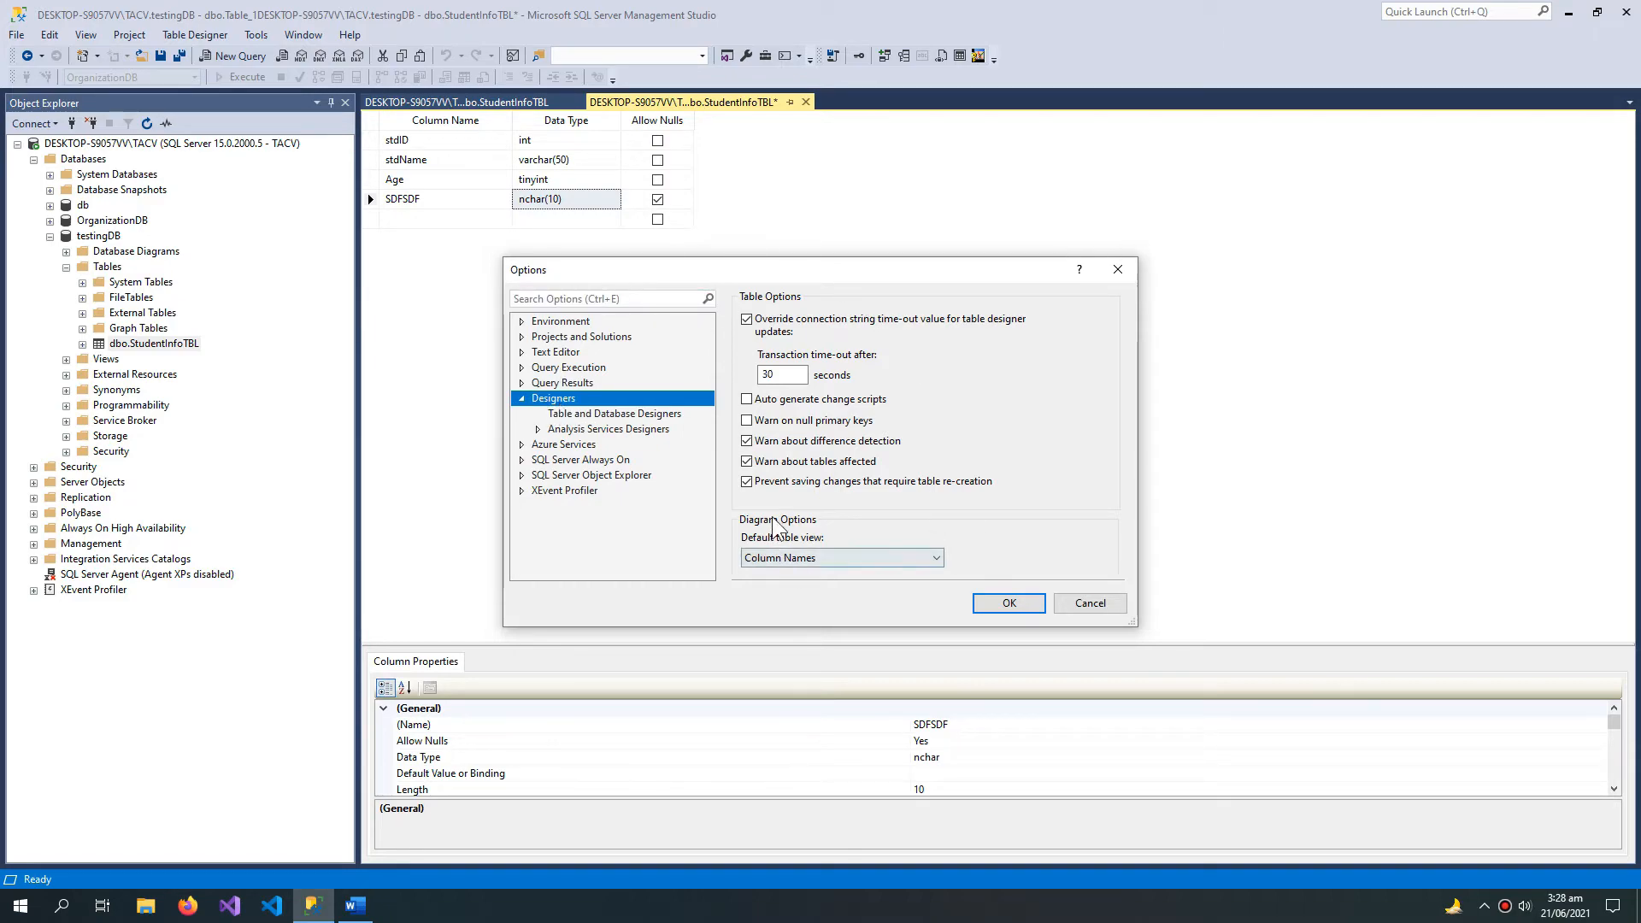
left_click(768, 485)
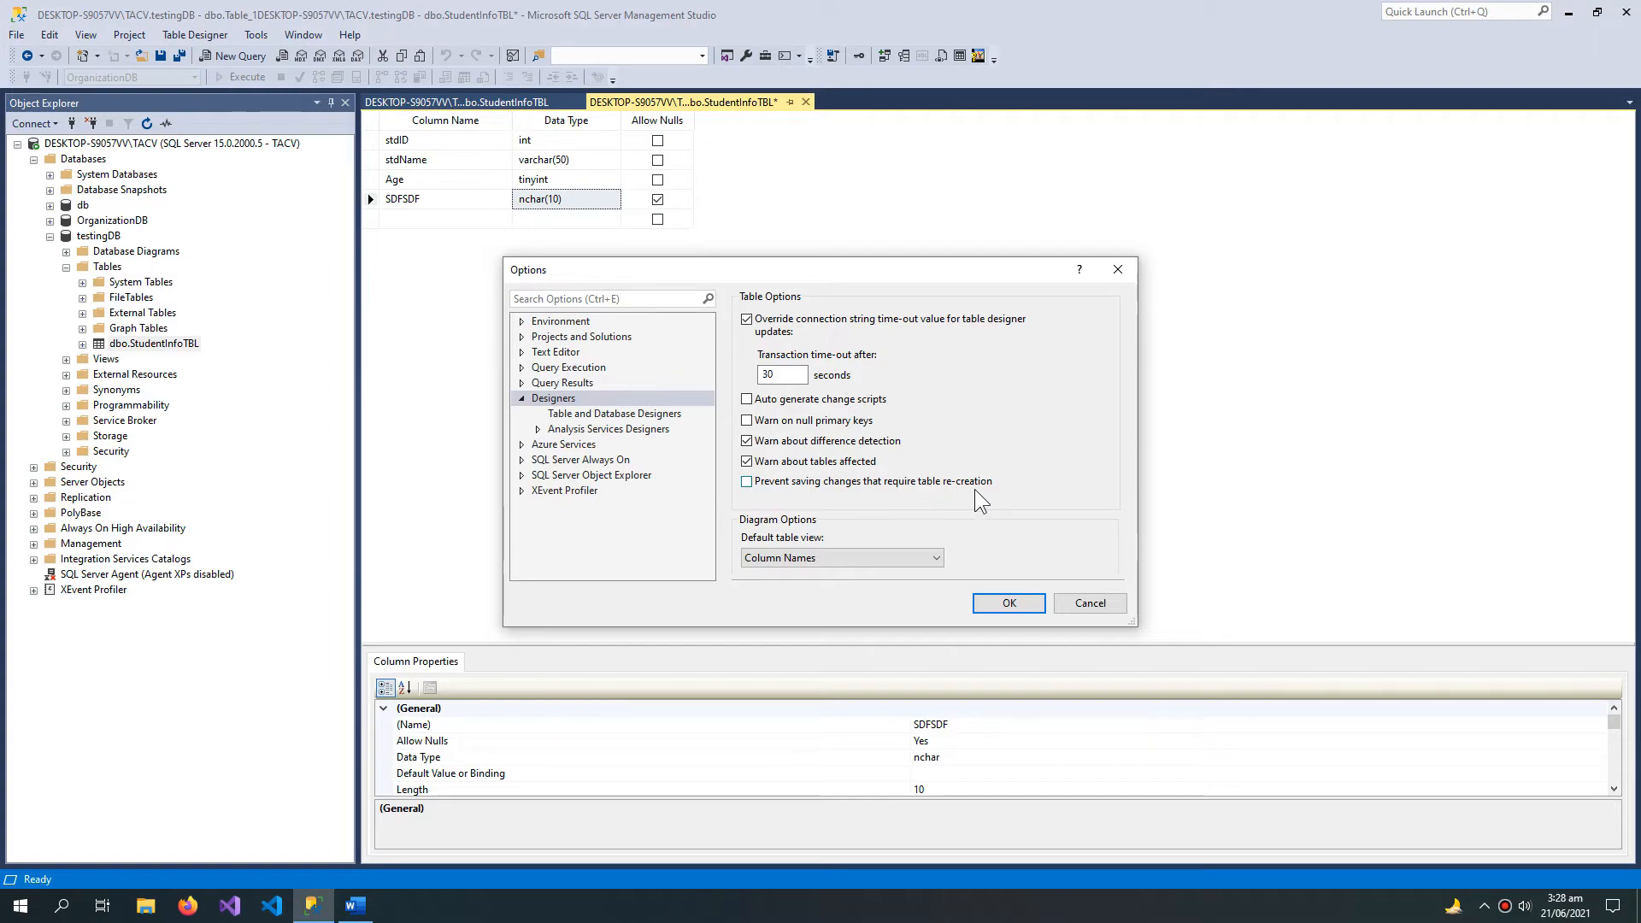
left_click(987, 601)
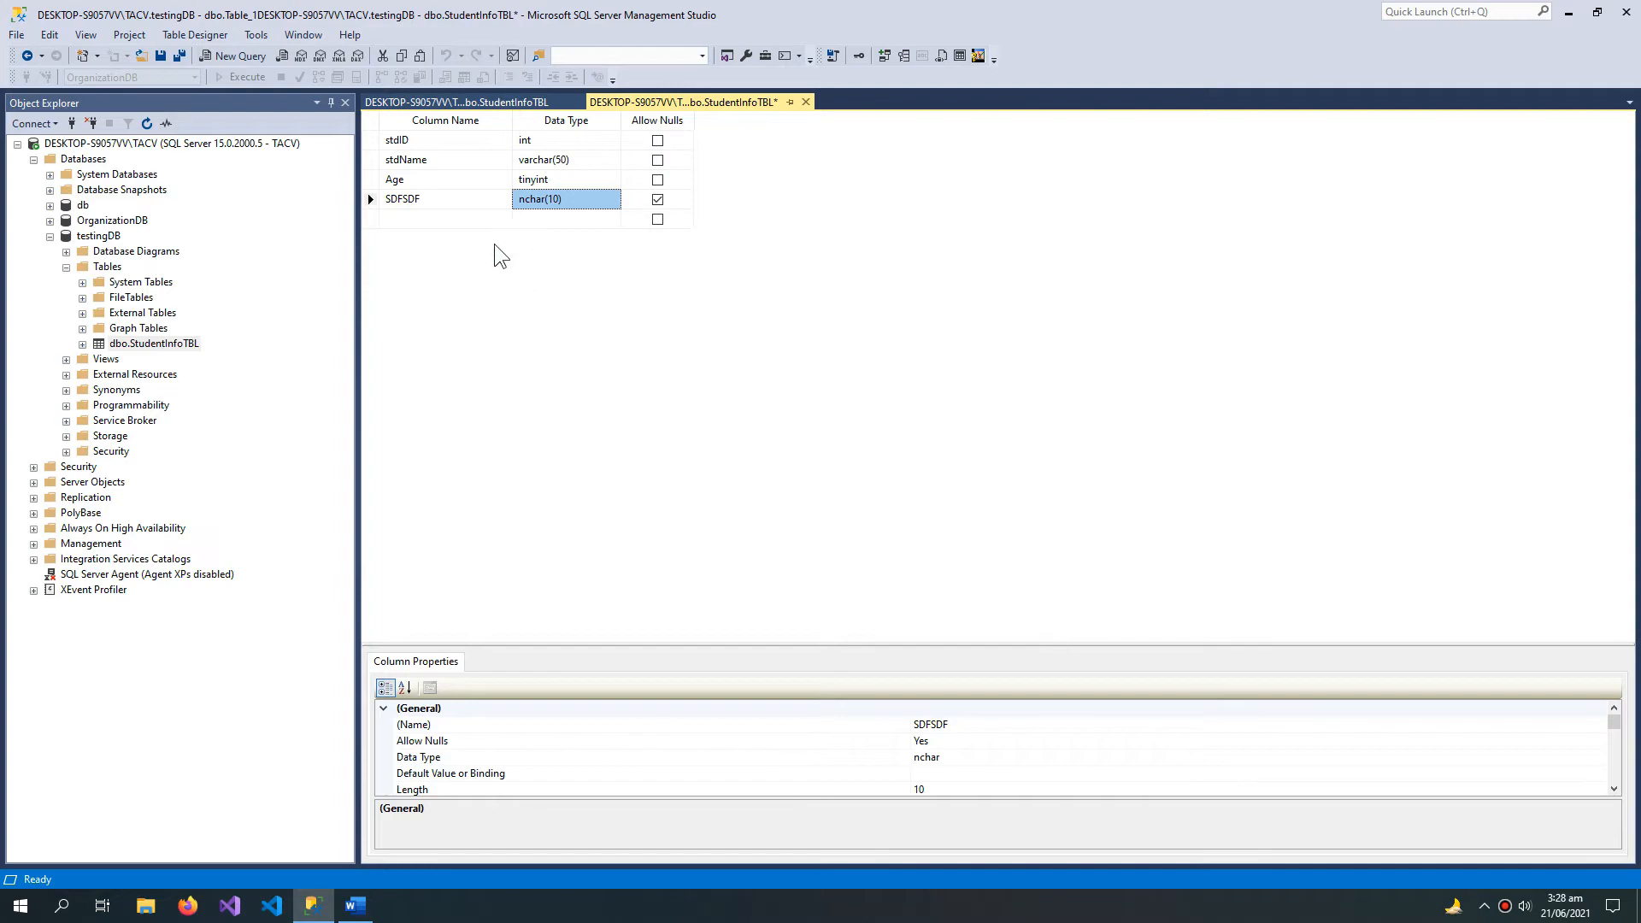
key("ctrl+s")
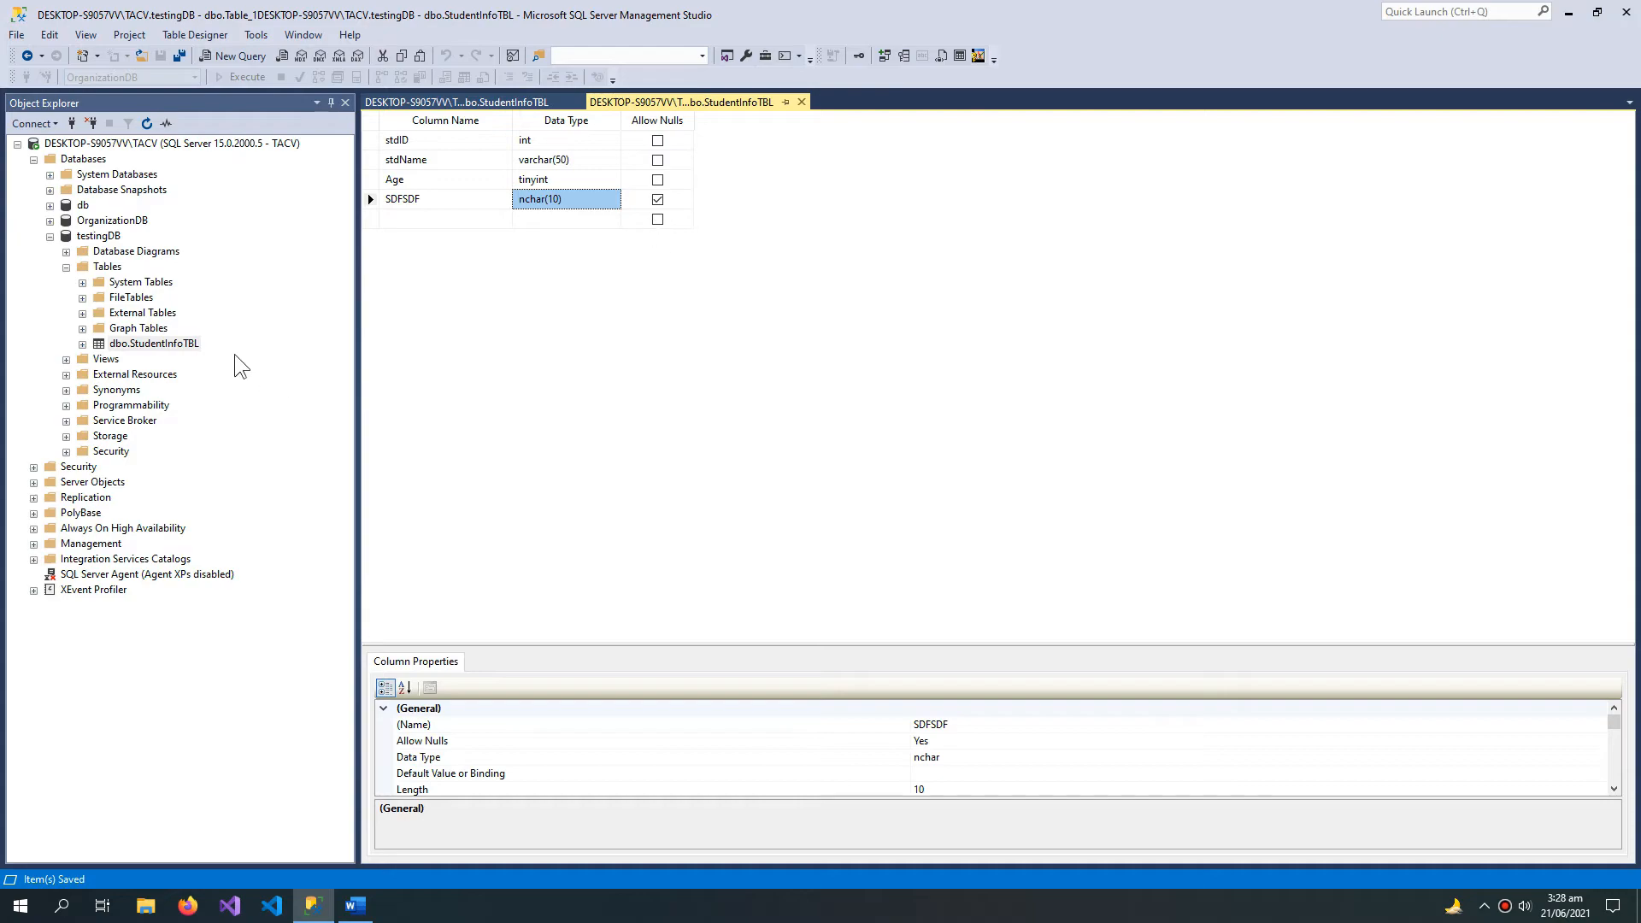
Step: Query the top 1000 rows of StudentInfoTBL
left_click(195, 344)
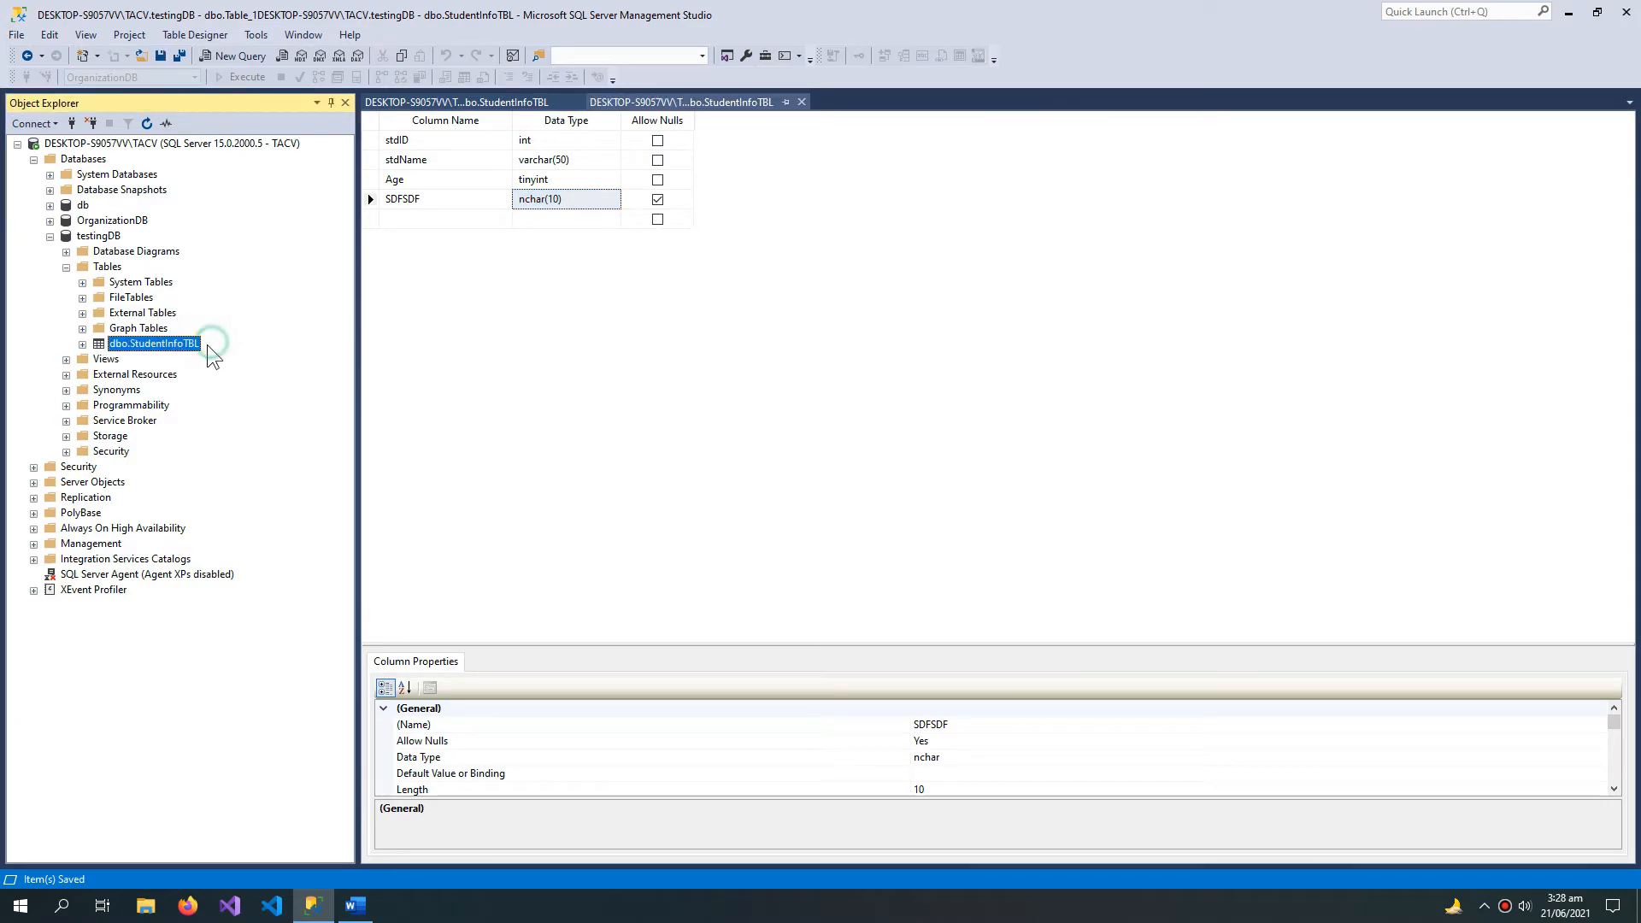
right_click(178, 346)
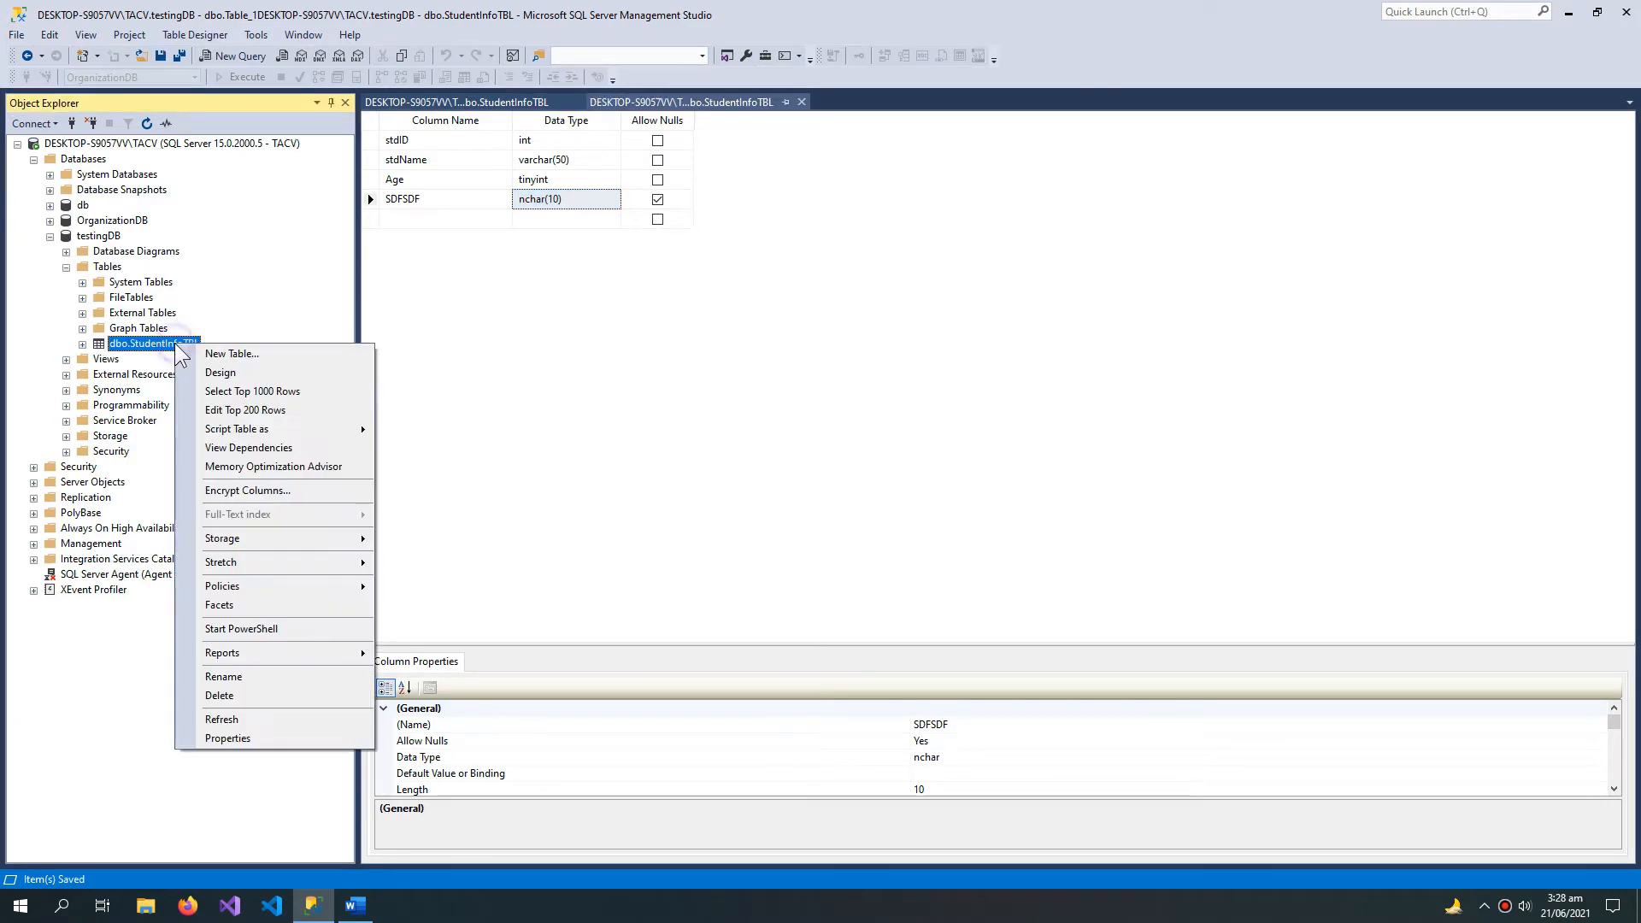
left_click(293, 407)
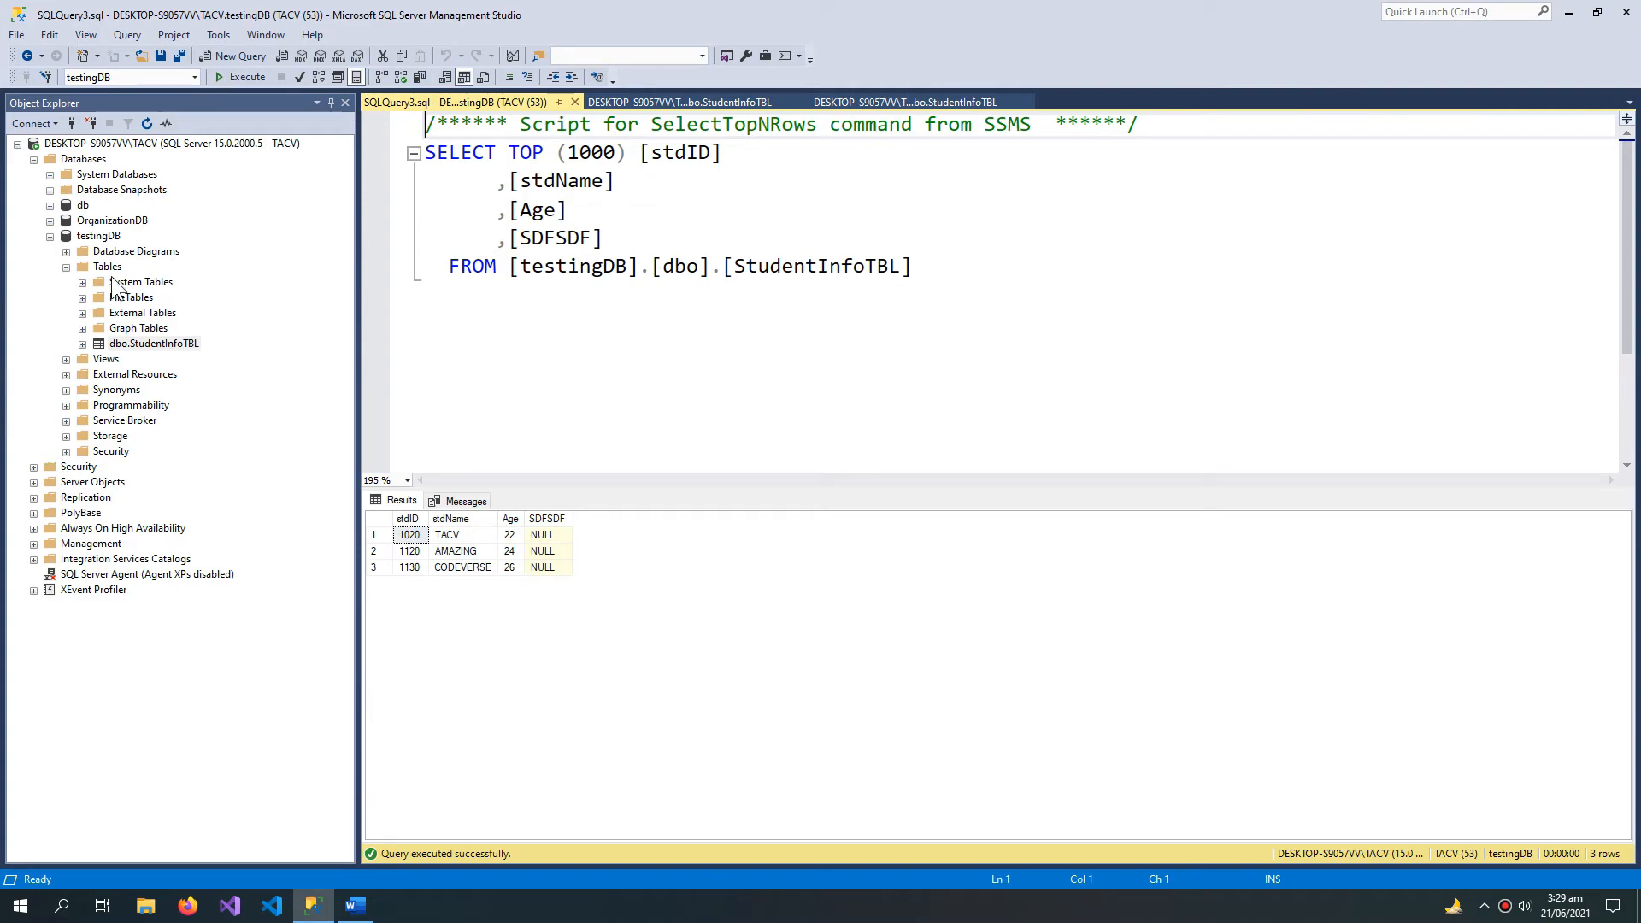
Step: Delete the CODEVERSE row from StudentInfoTBL's editable rows and close the row editor
right_click(156, 343)
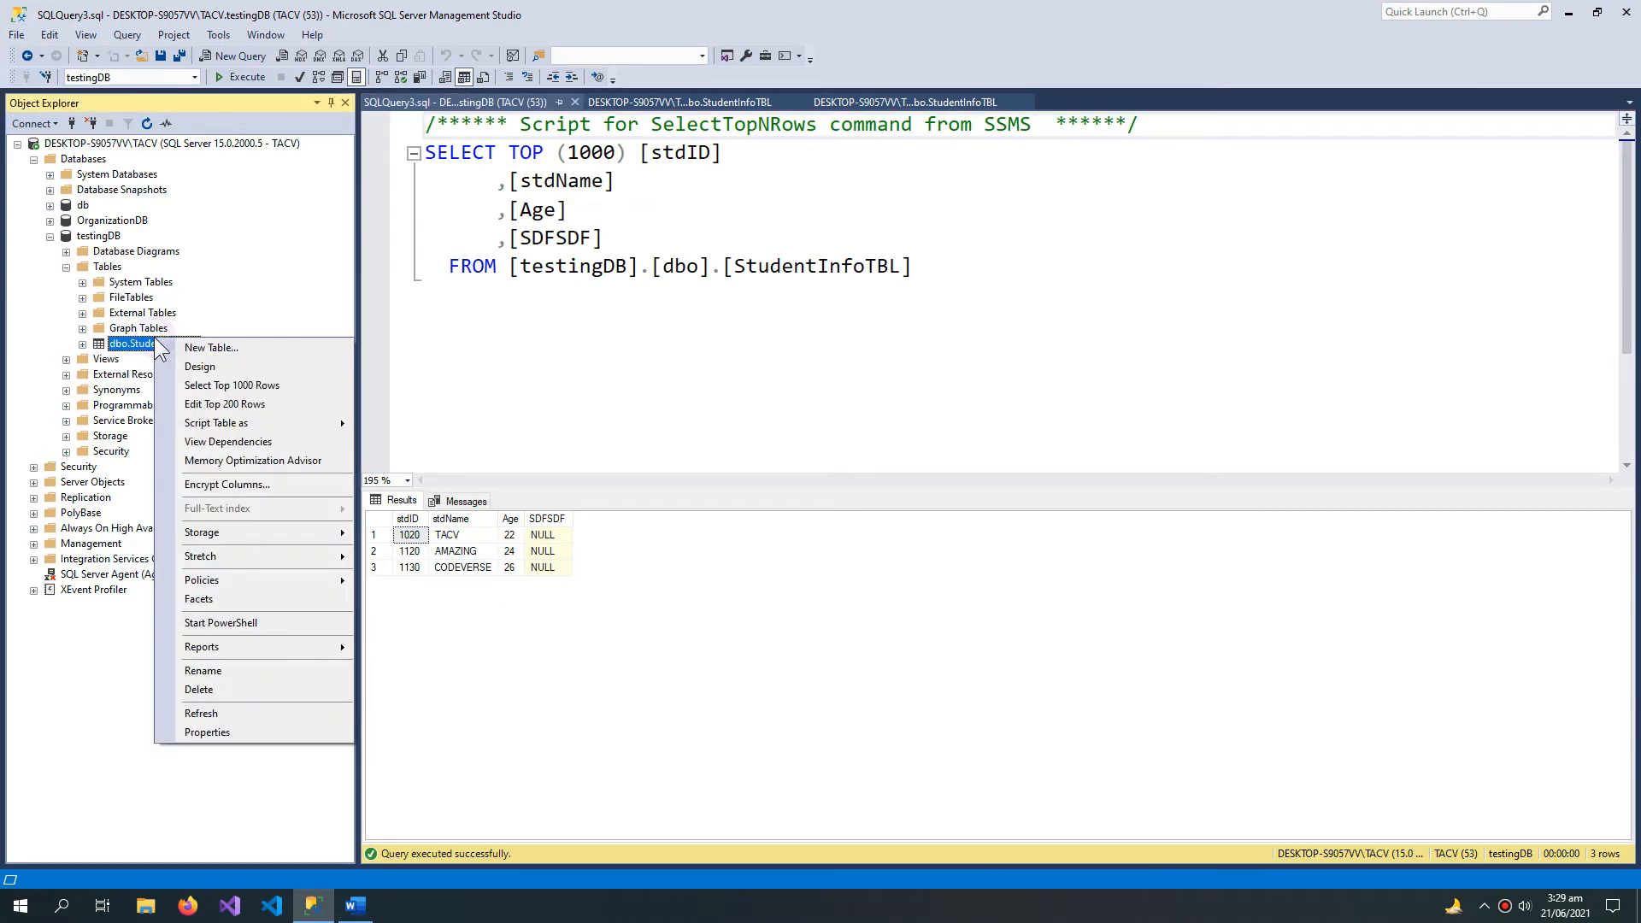
left_click(238, 404)
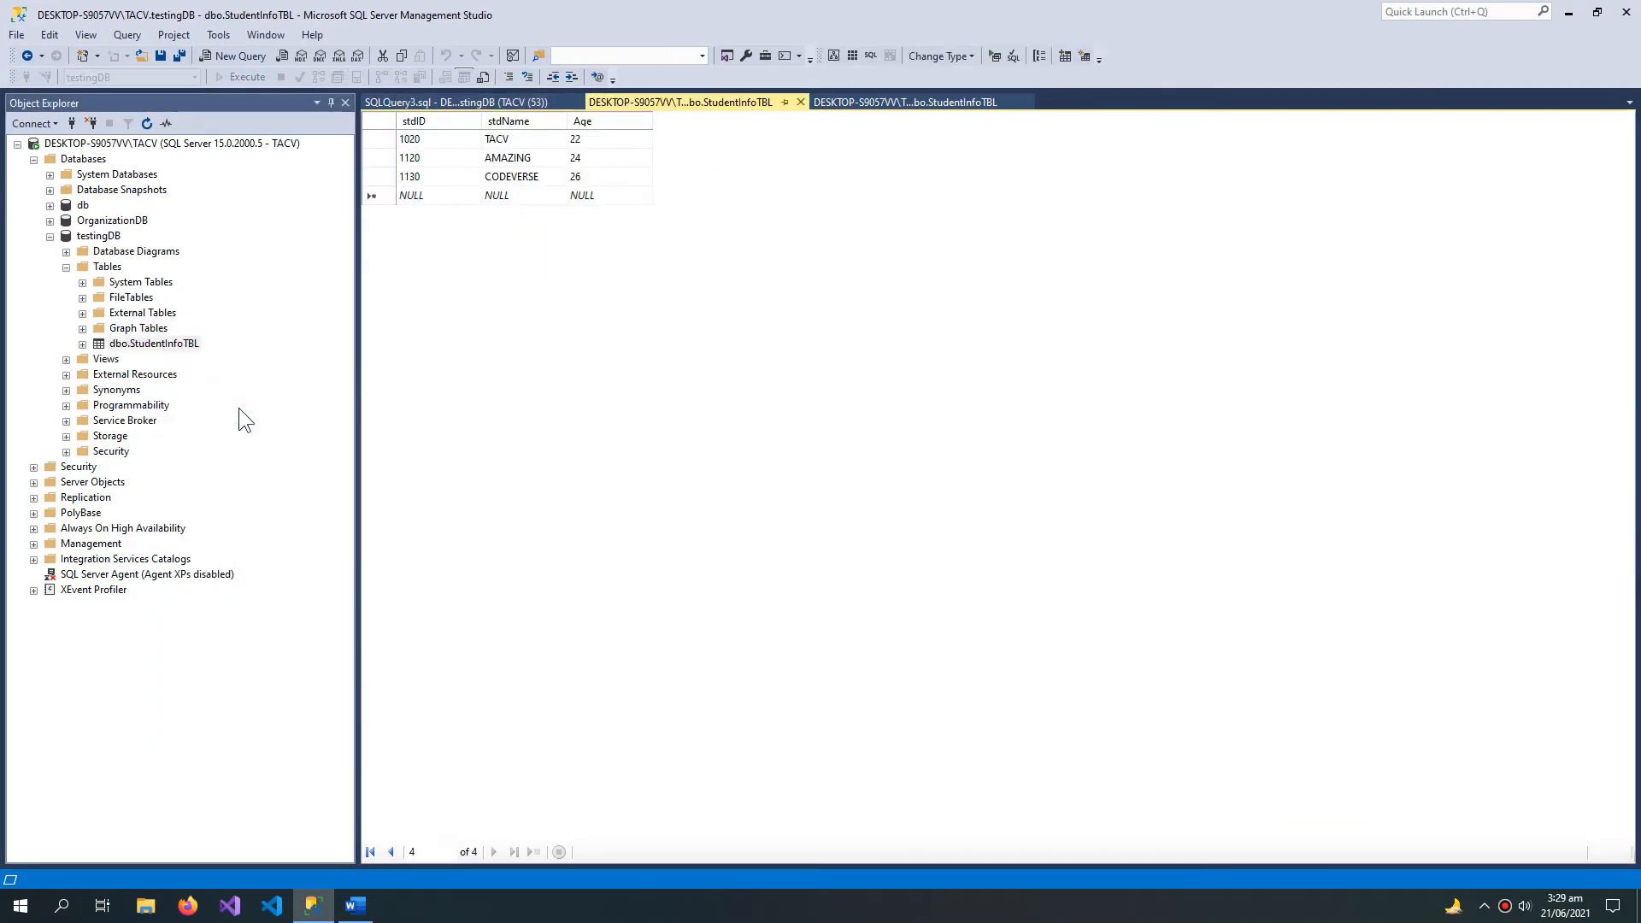
left_click(382, 176)
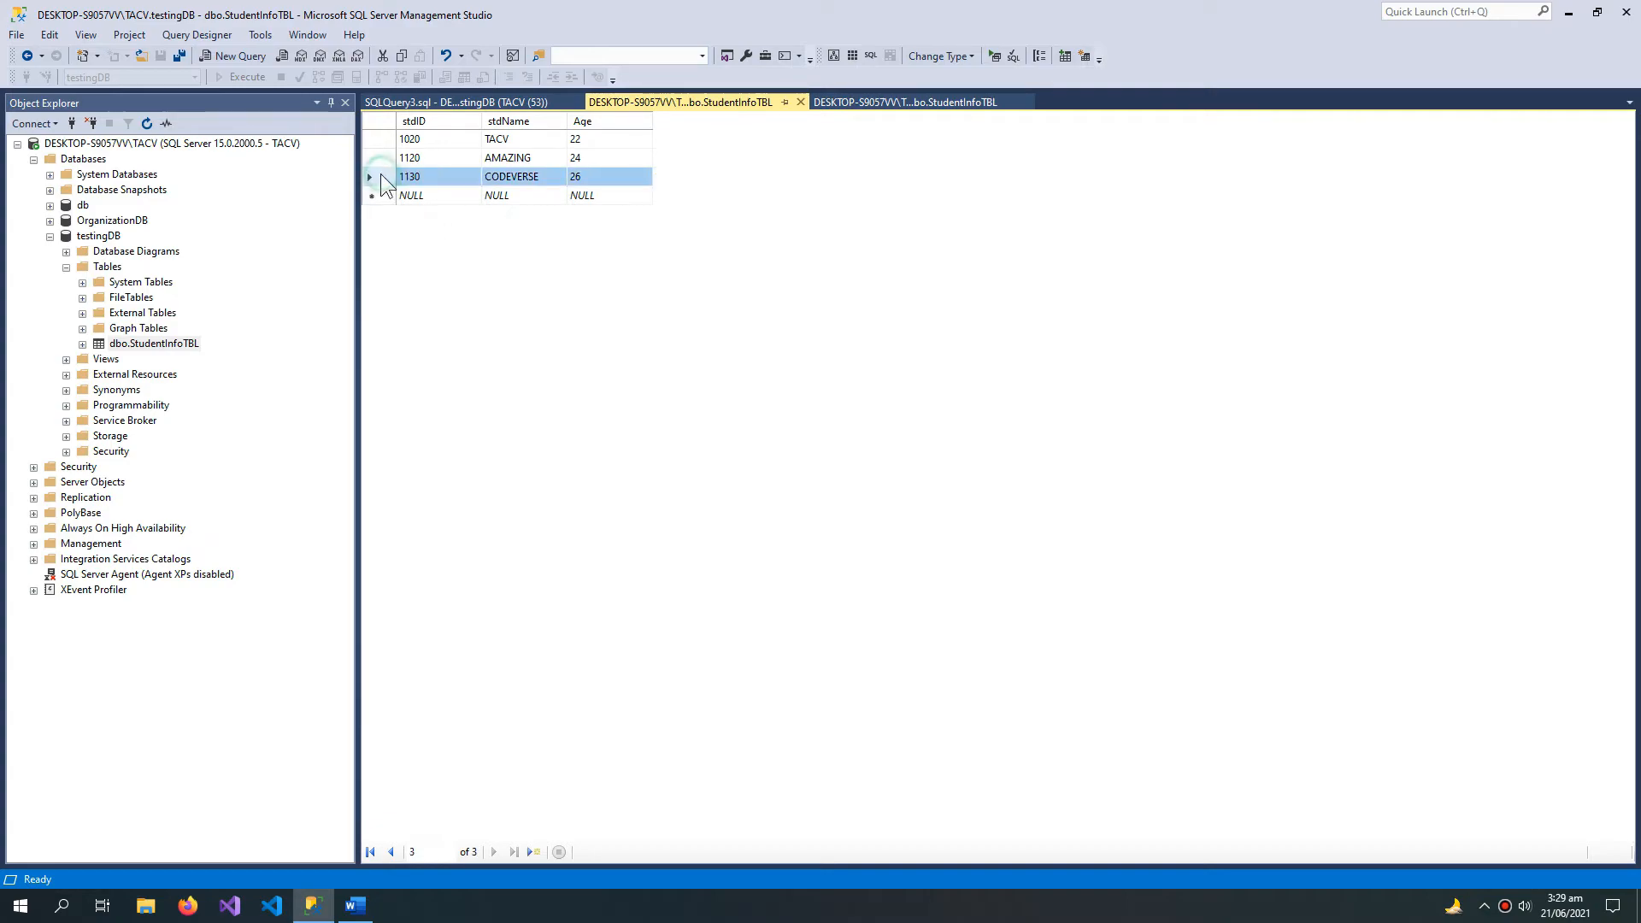
right_click(381, 176)
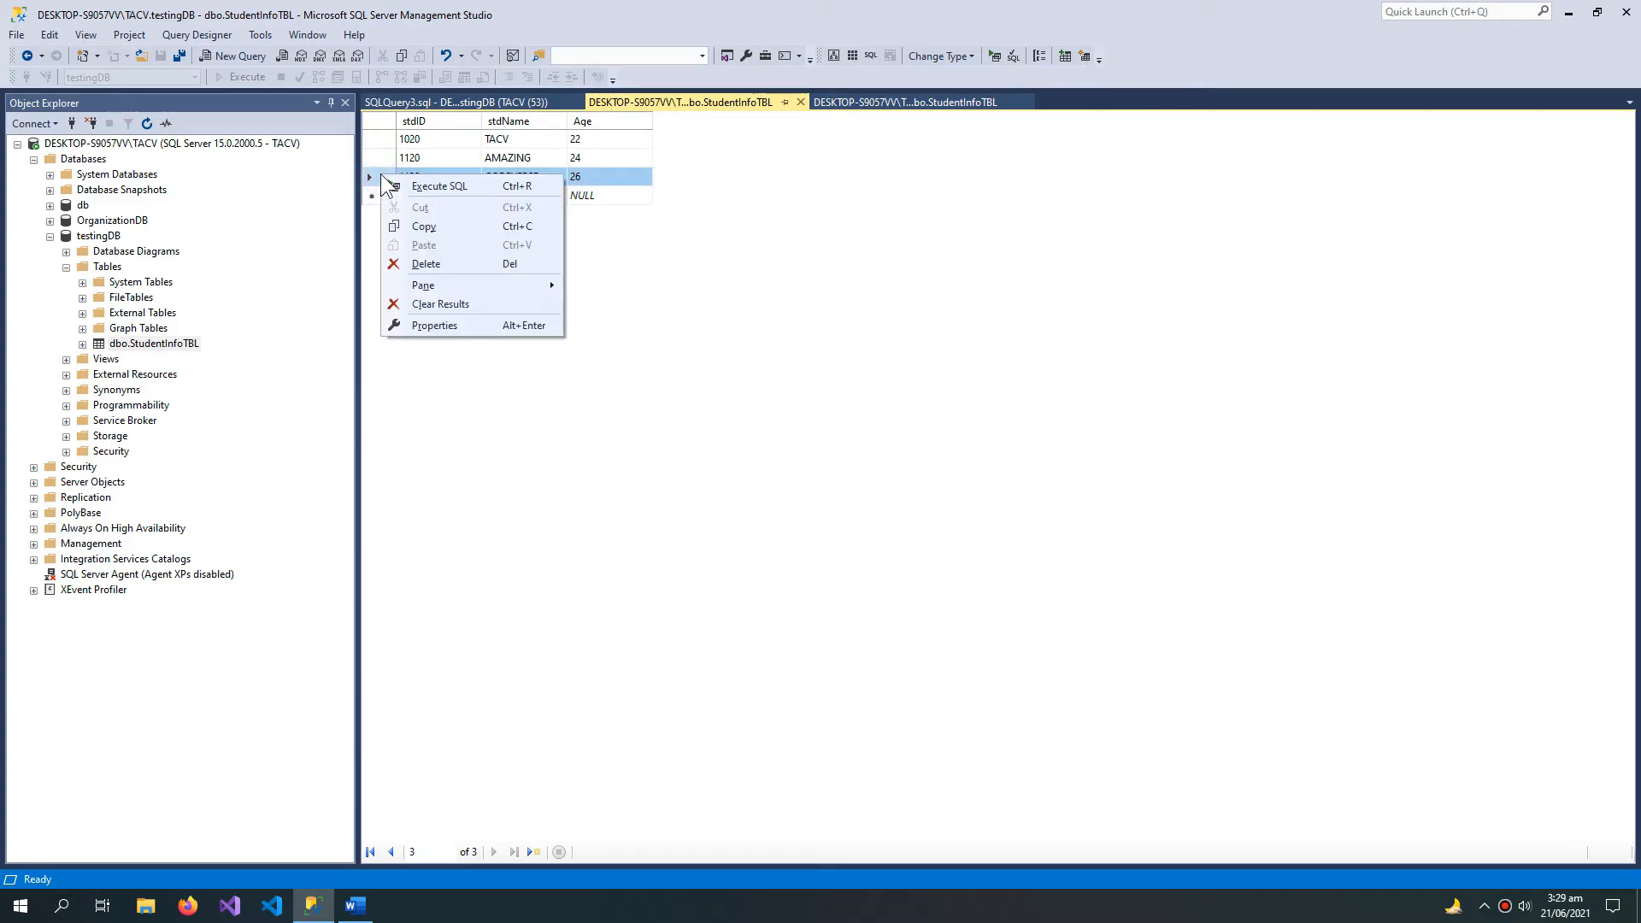
left_click(443, 261)
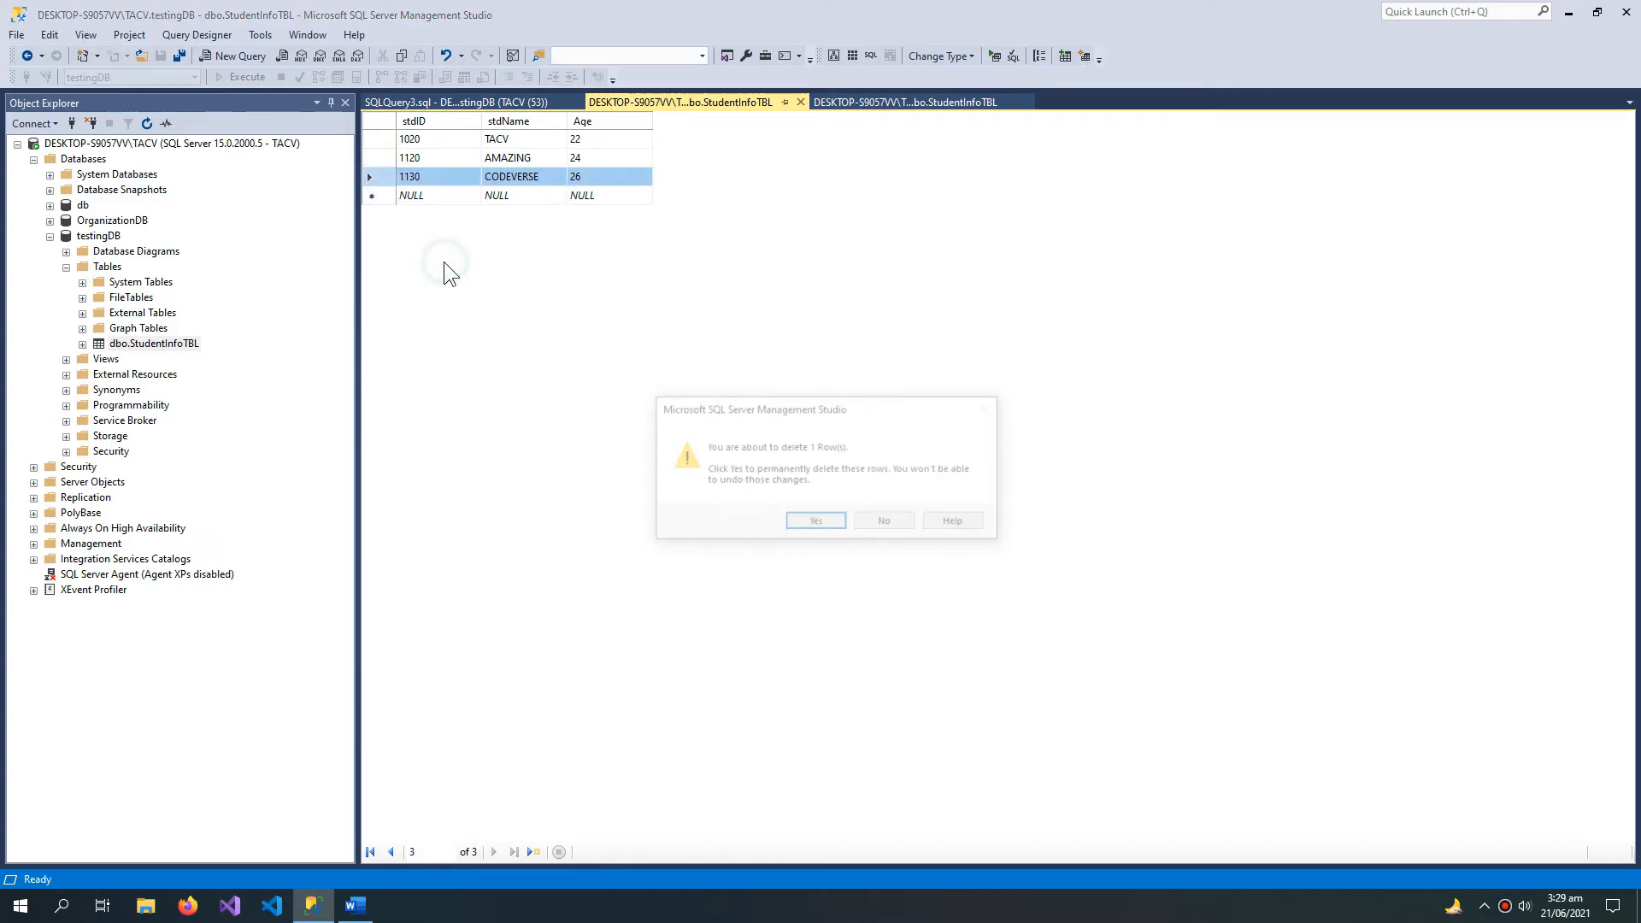
left_click(840, 525)
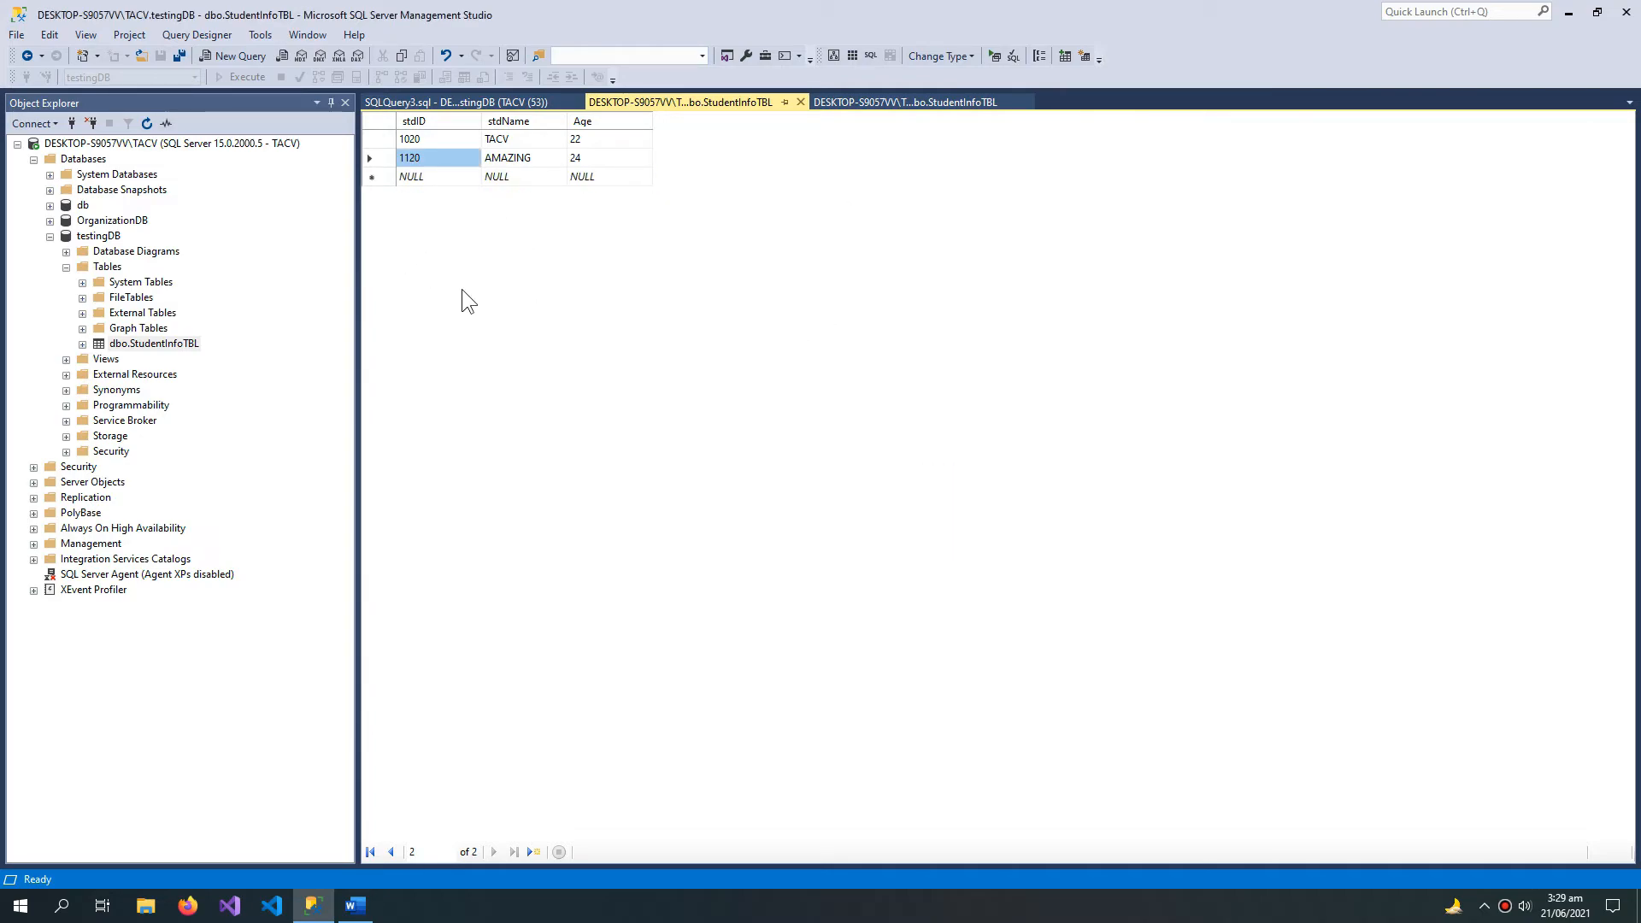
left_click(800, 101)
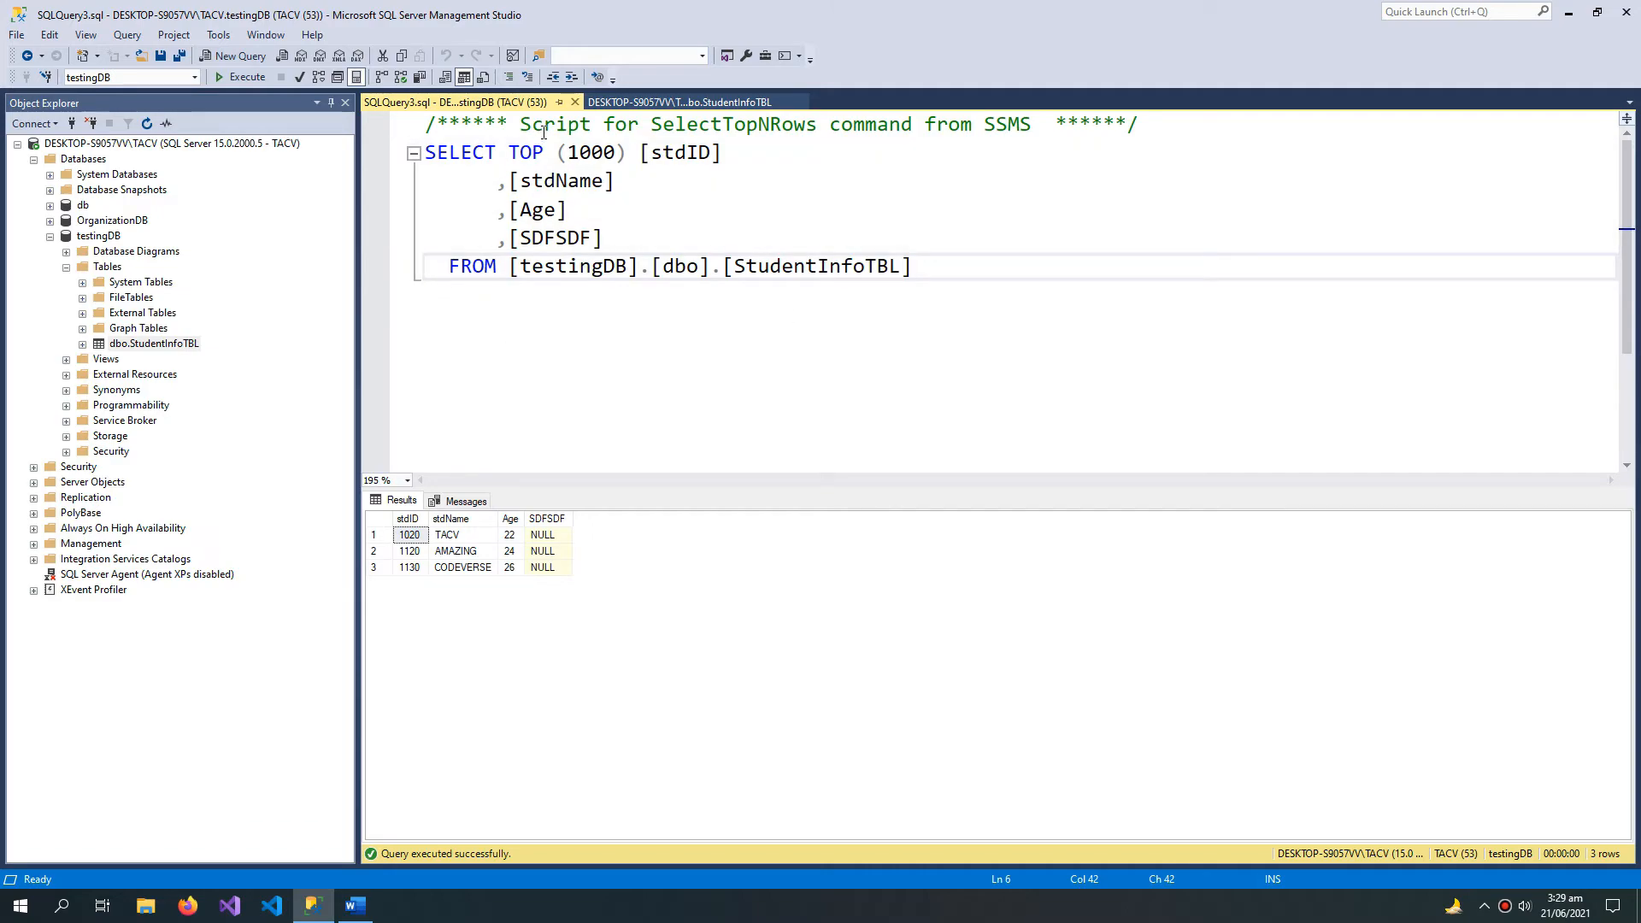
Step: Open the Fonts and Colors settings within the Environment options
left_click(229, 37)
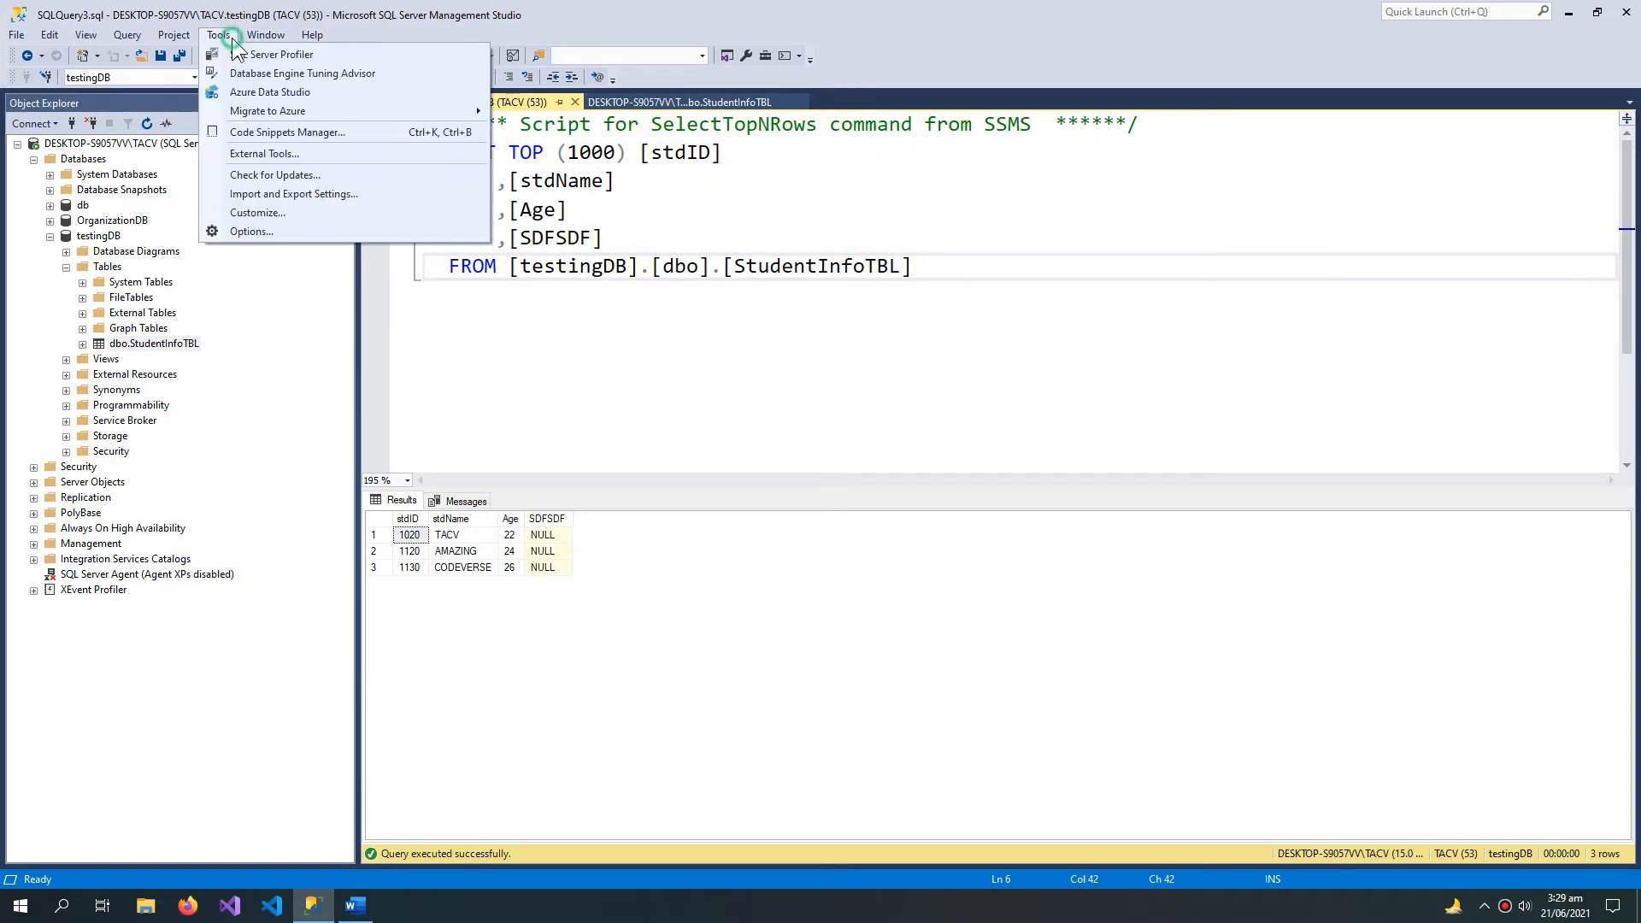
left_click(251, 232)
left_click_drag(716, 277, 883, 308)
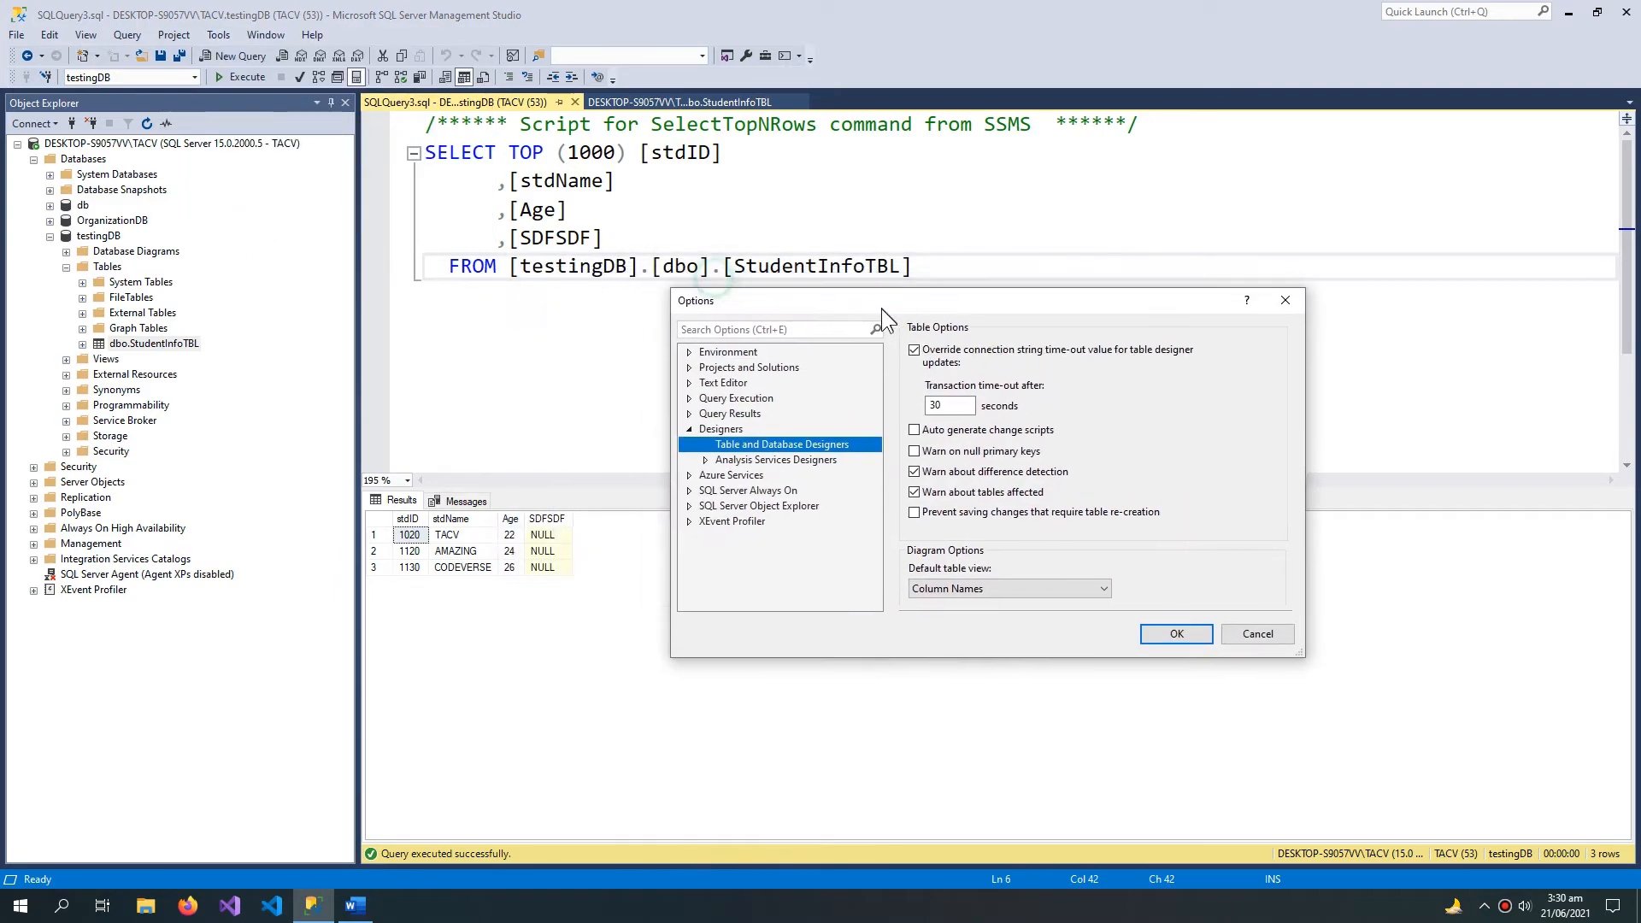
left_click(699, 352)
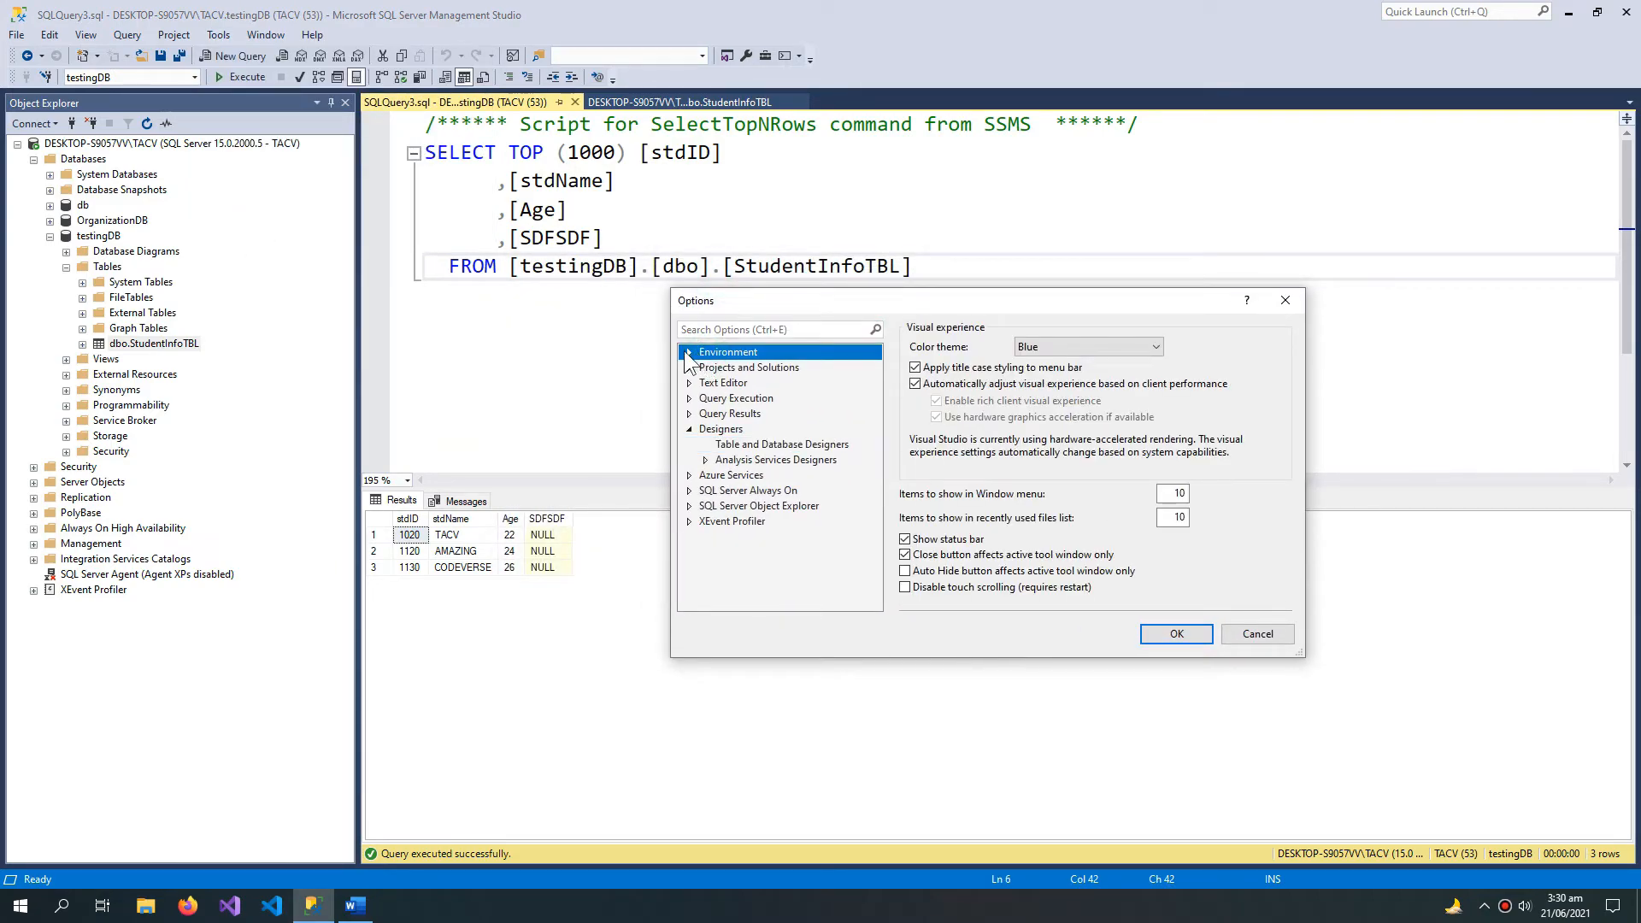
left_click(689, 352)
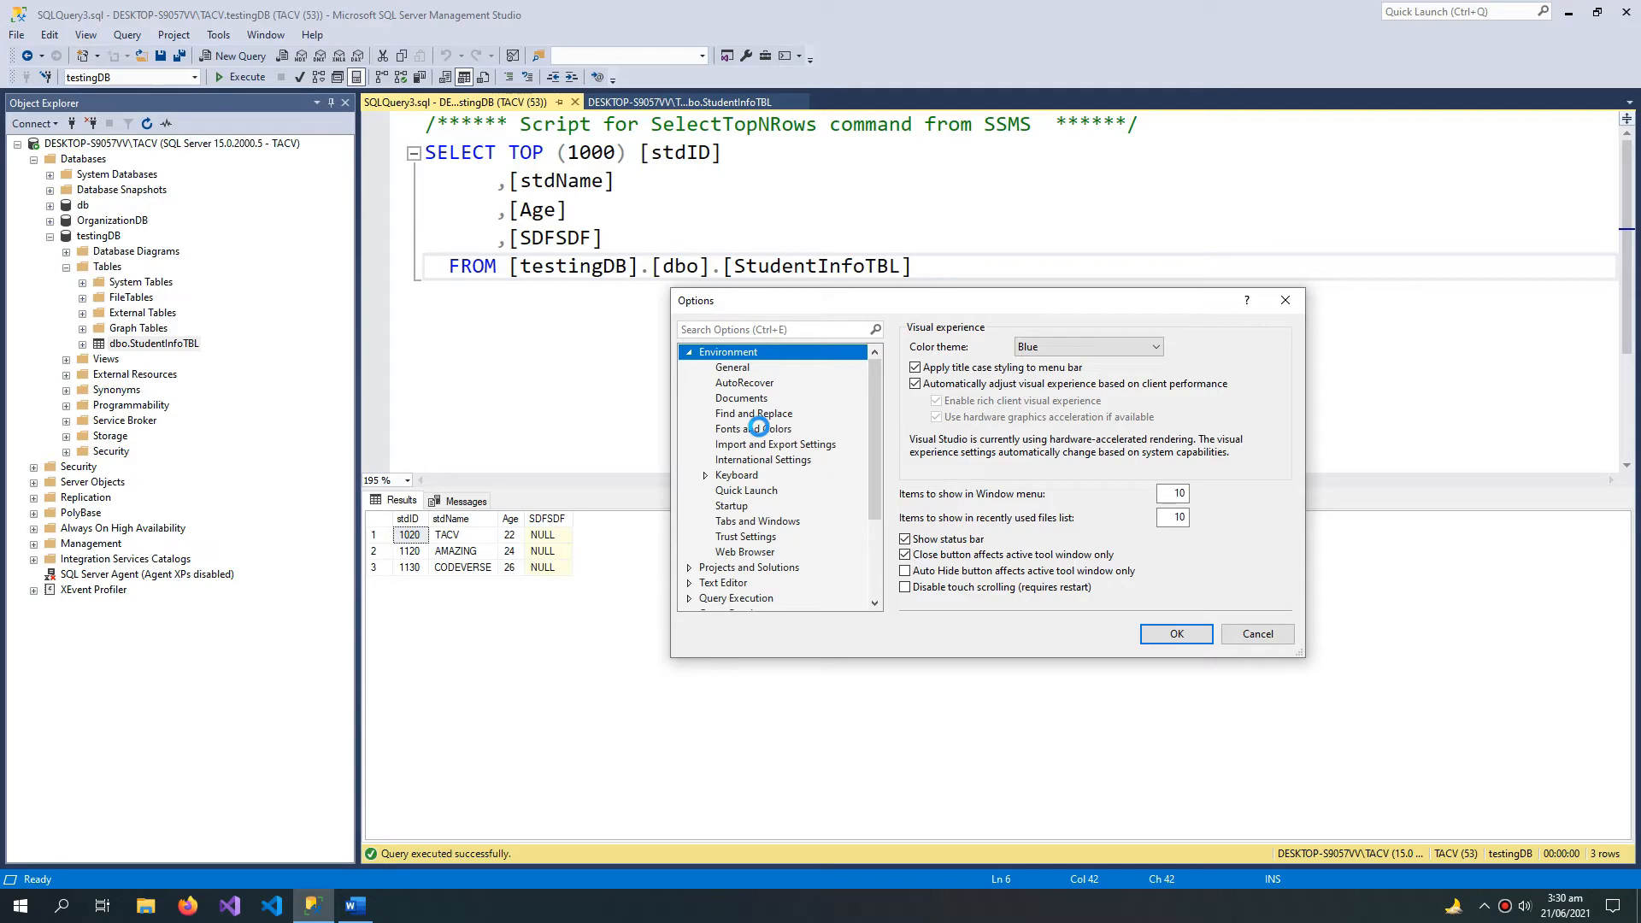
left_click(758, 428)
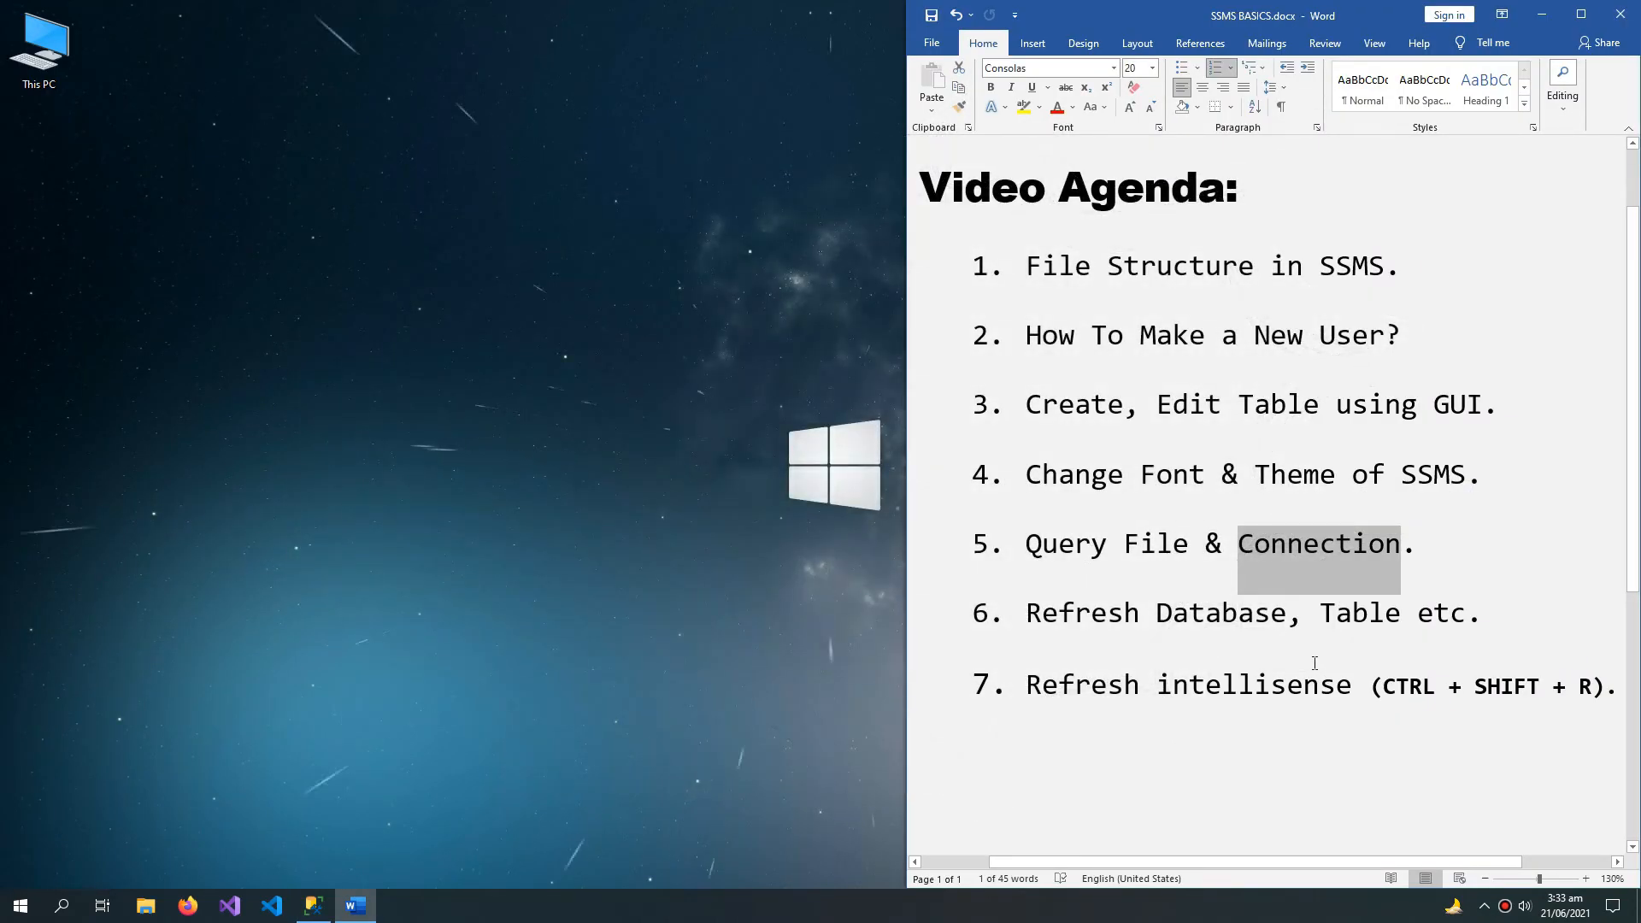
Step: Switch to SQL Server Management Studio and change the database of the SQLQuery1.sql query to master
left_click(303, 913)
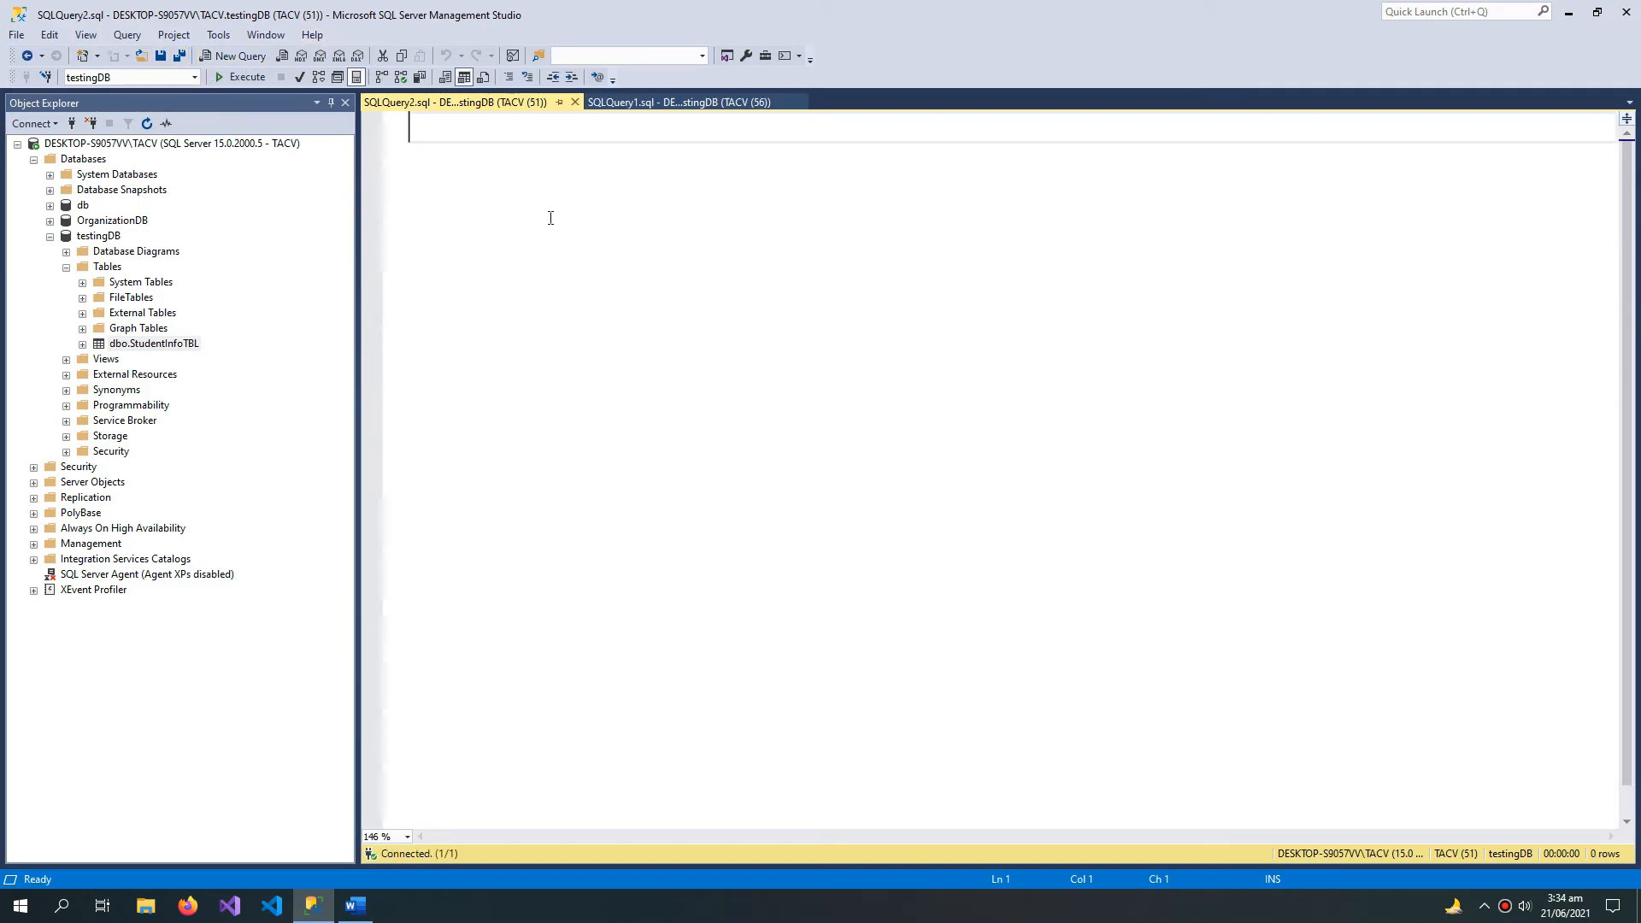
left_click(680, 106)
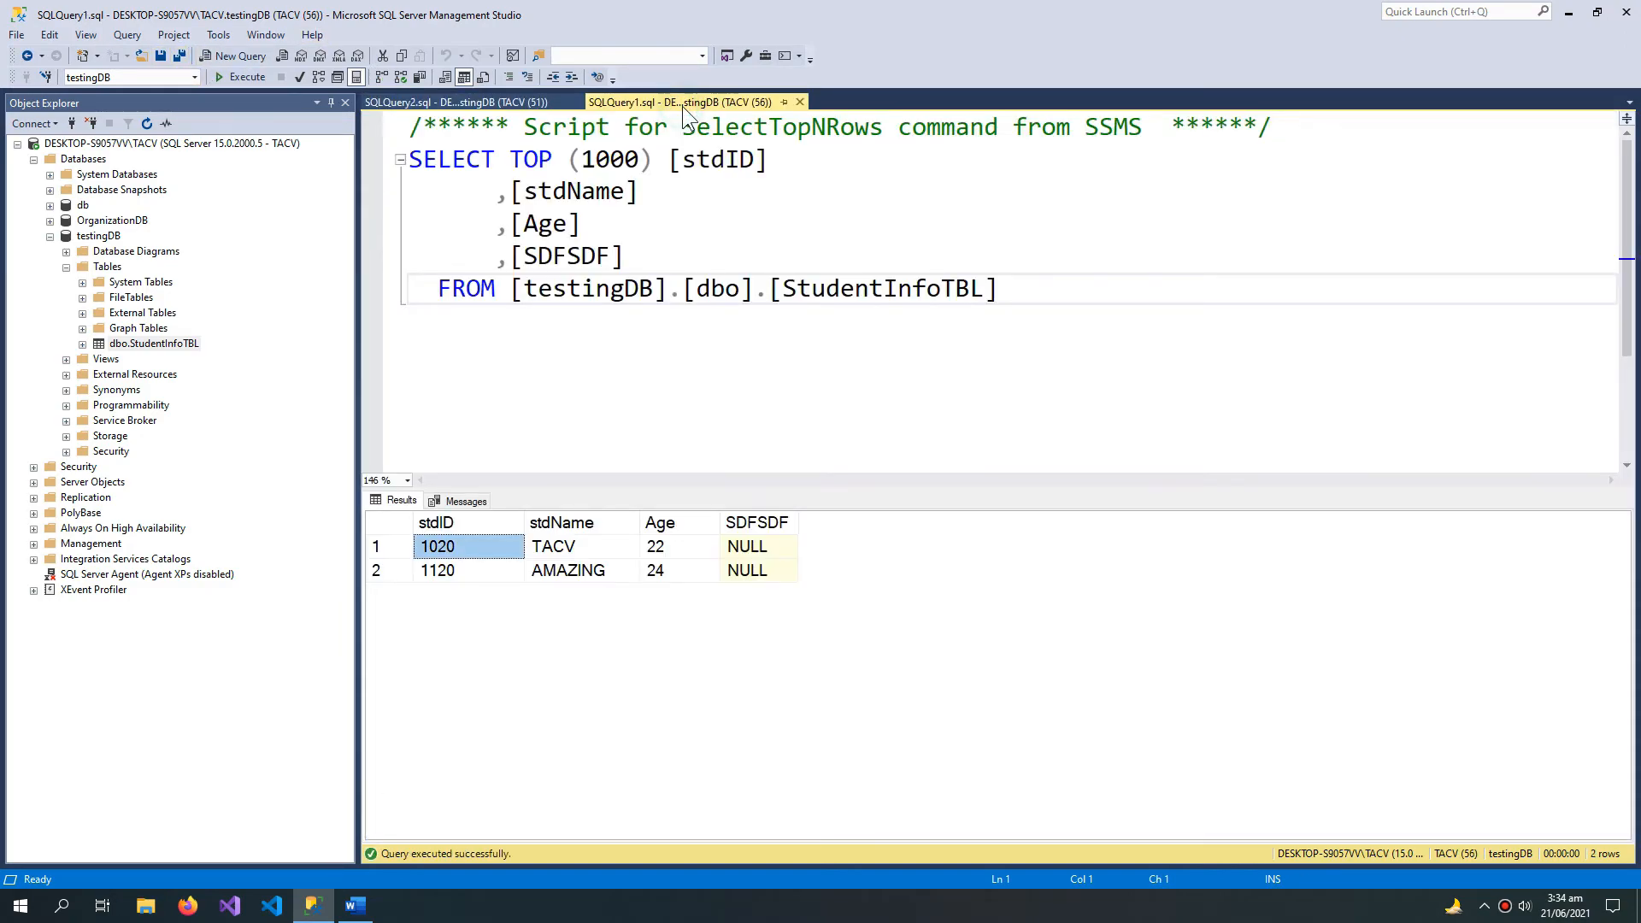
left_click(161, 76)
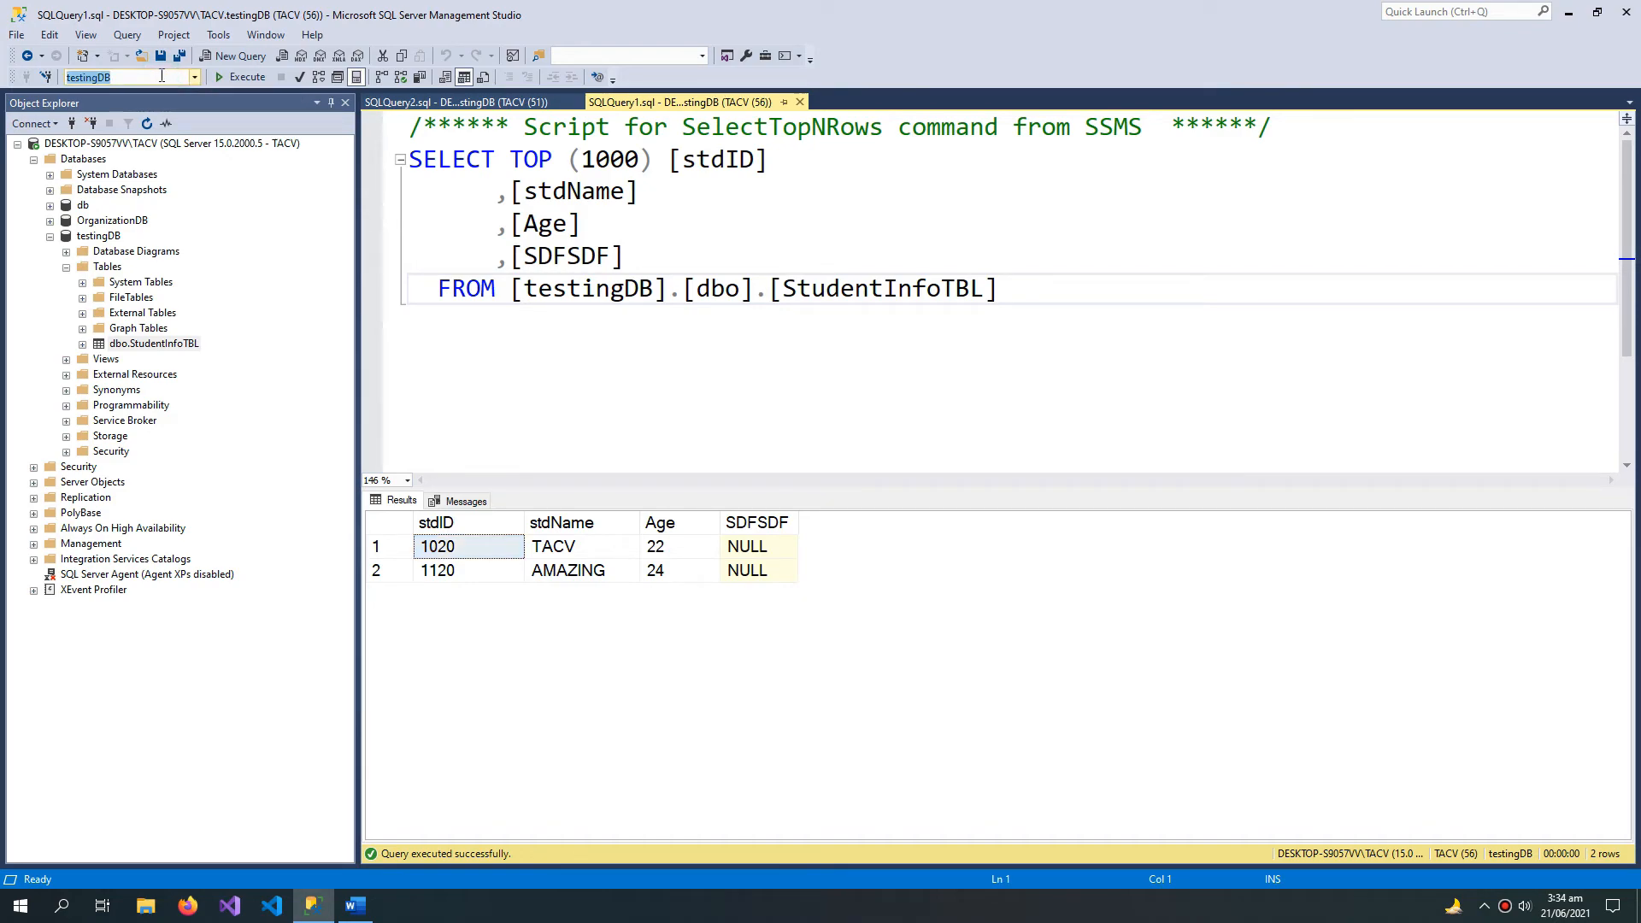
type("master")
key("Return")
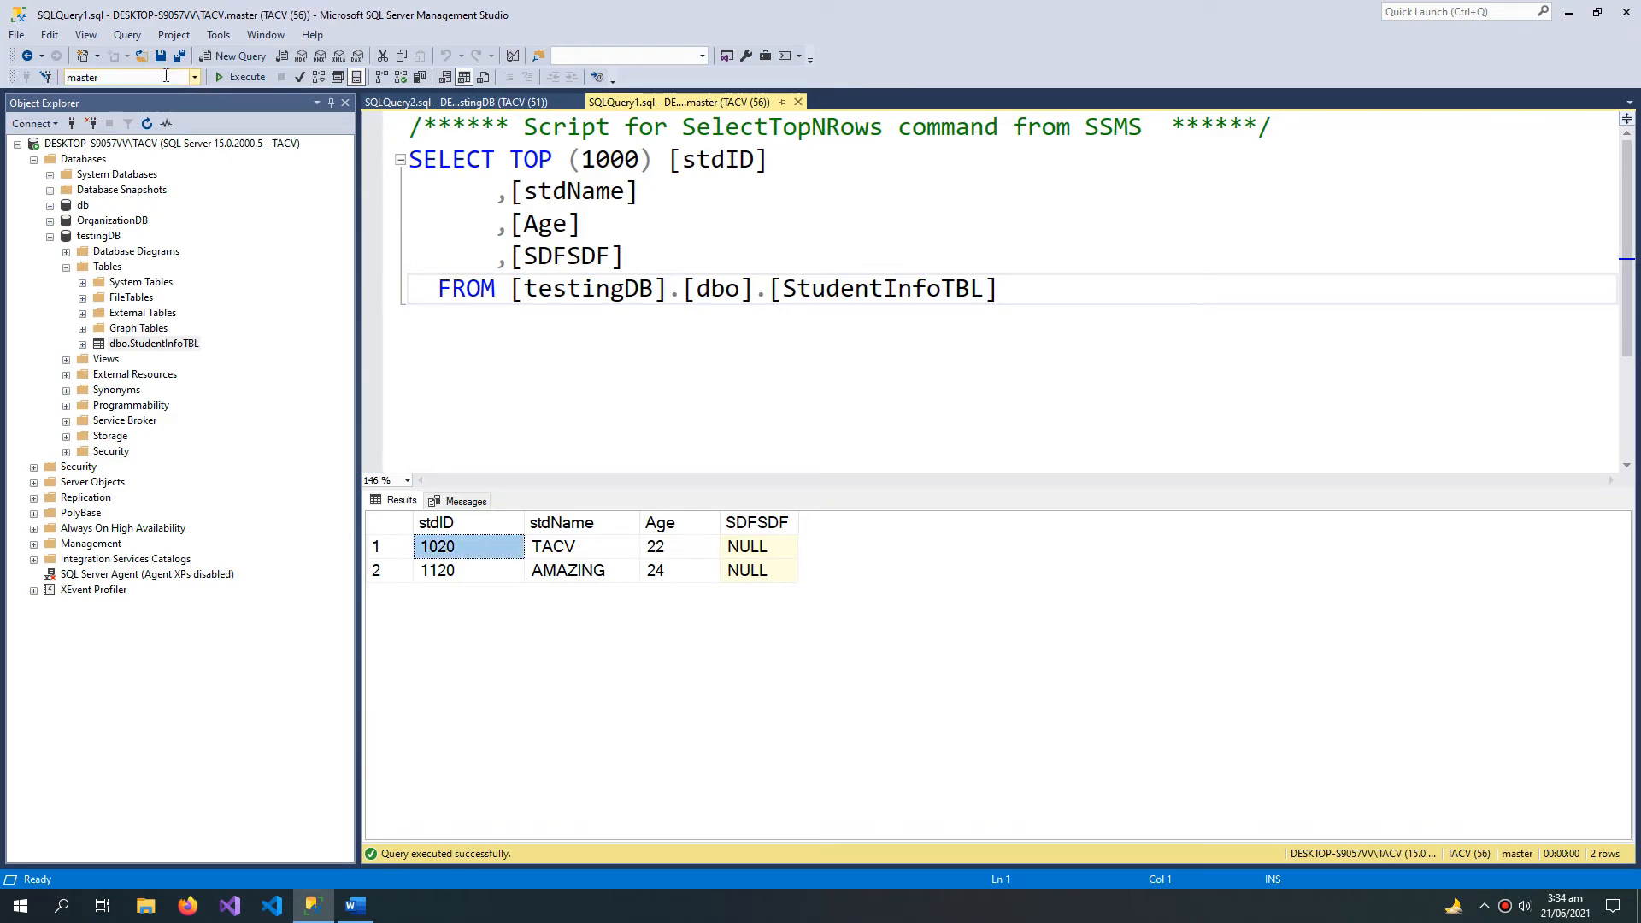
Step: Write SELECT * FROM StudentInfoTBL; in the SQLQuery2.sql query on testingDB and execute it
key("ctrl+Tab")
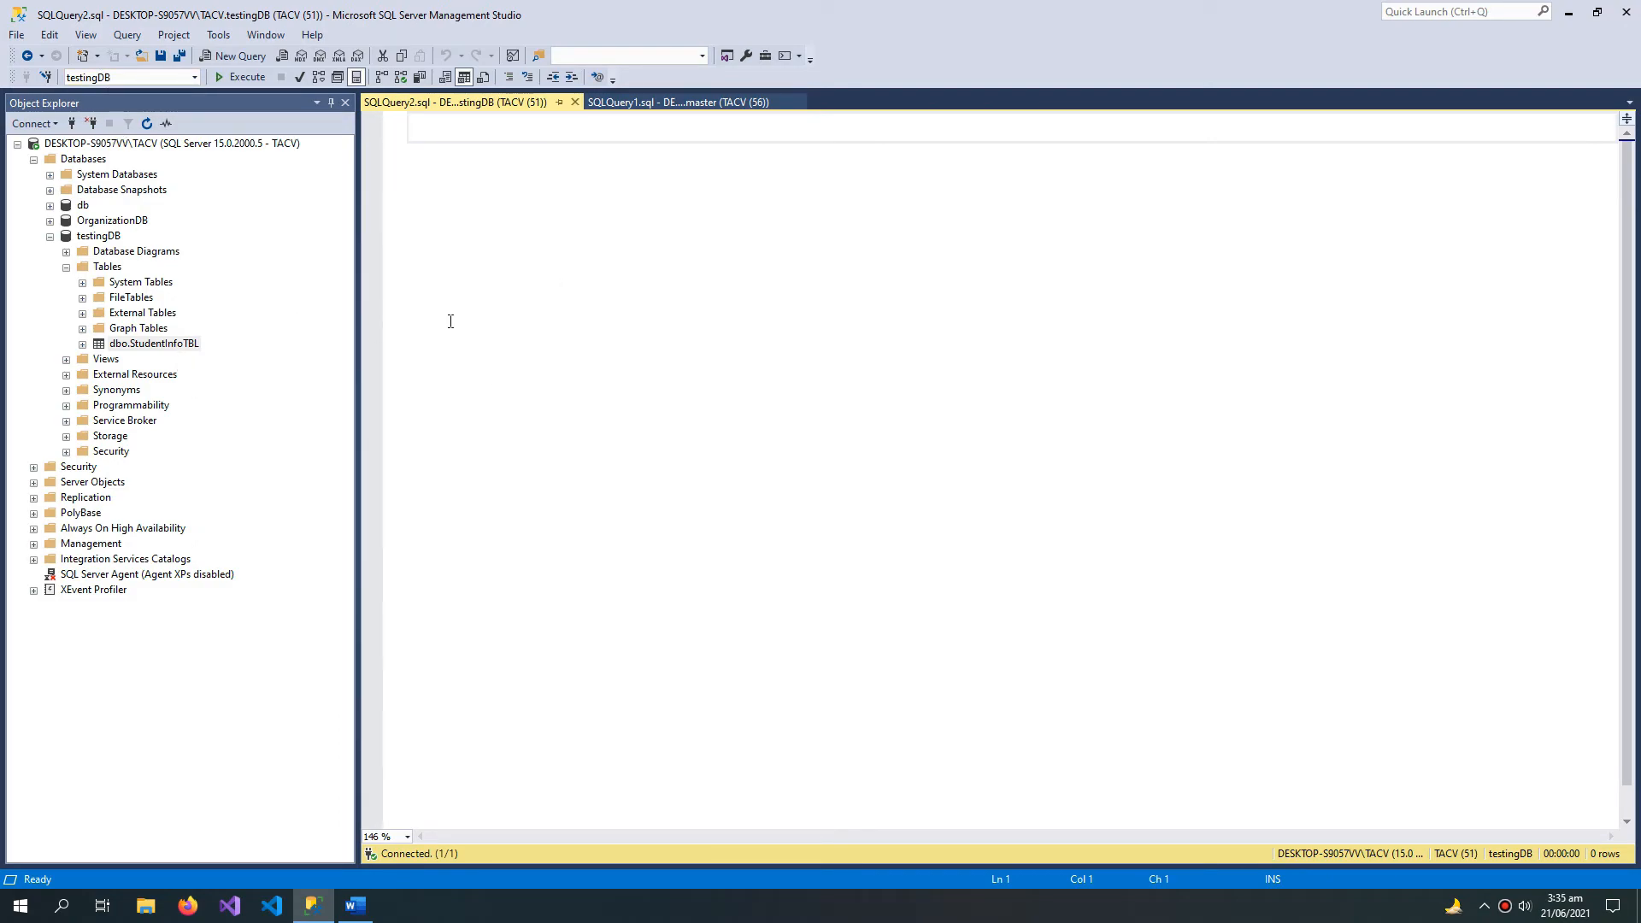
type("SEL")
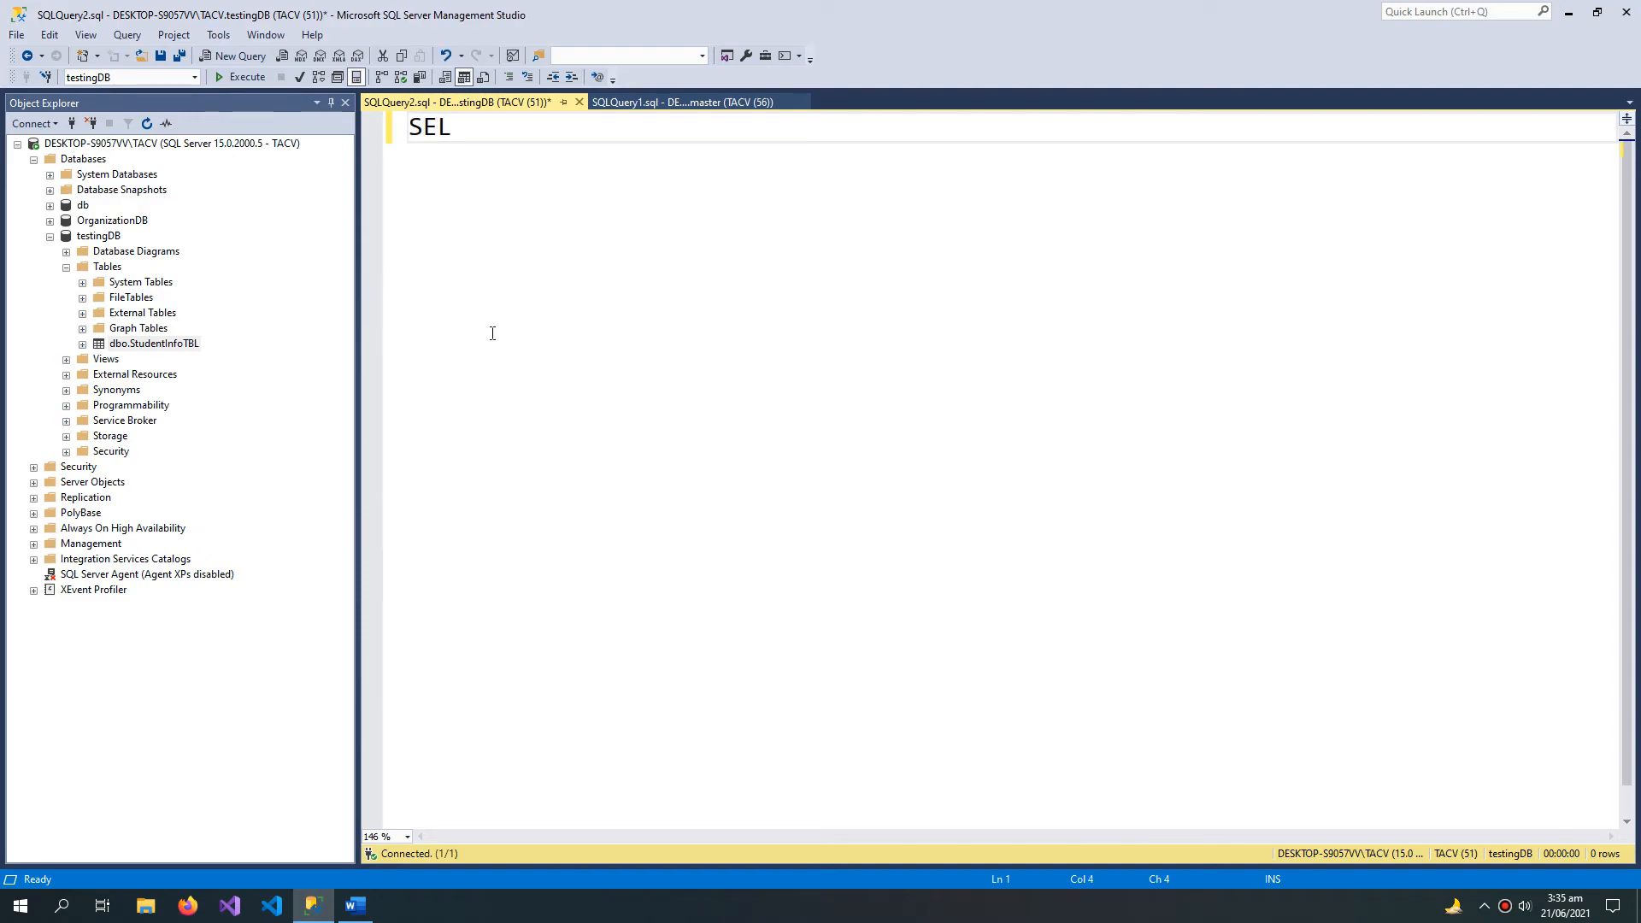
type("ECT * FROM ST")
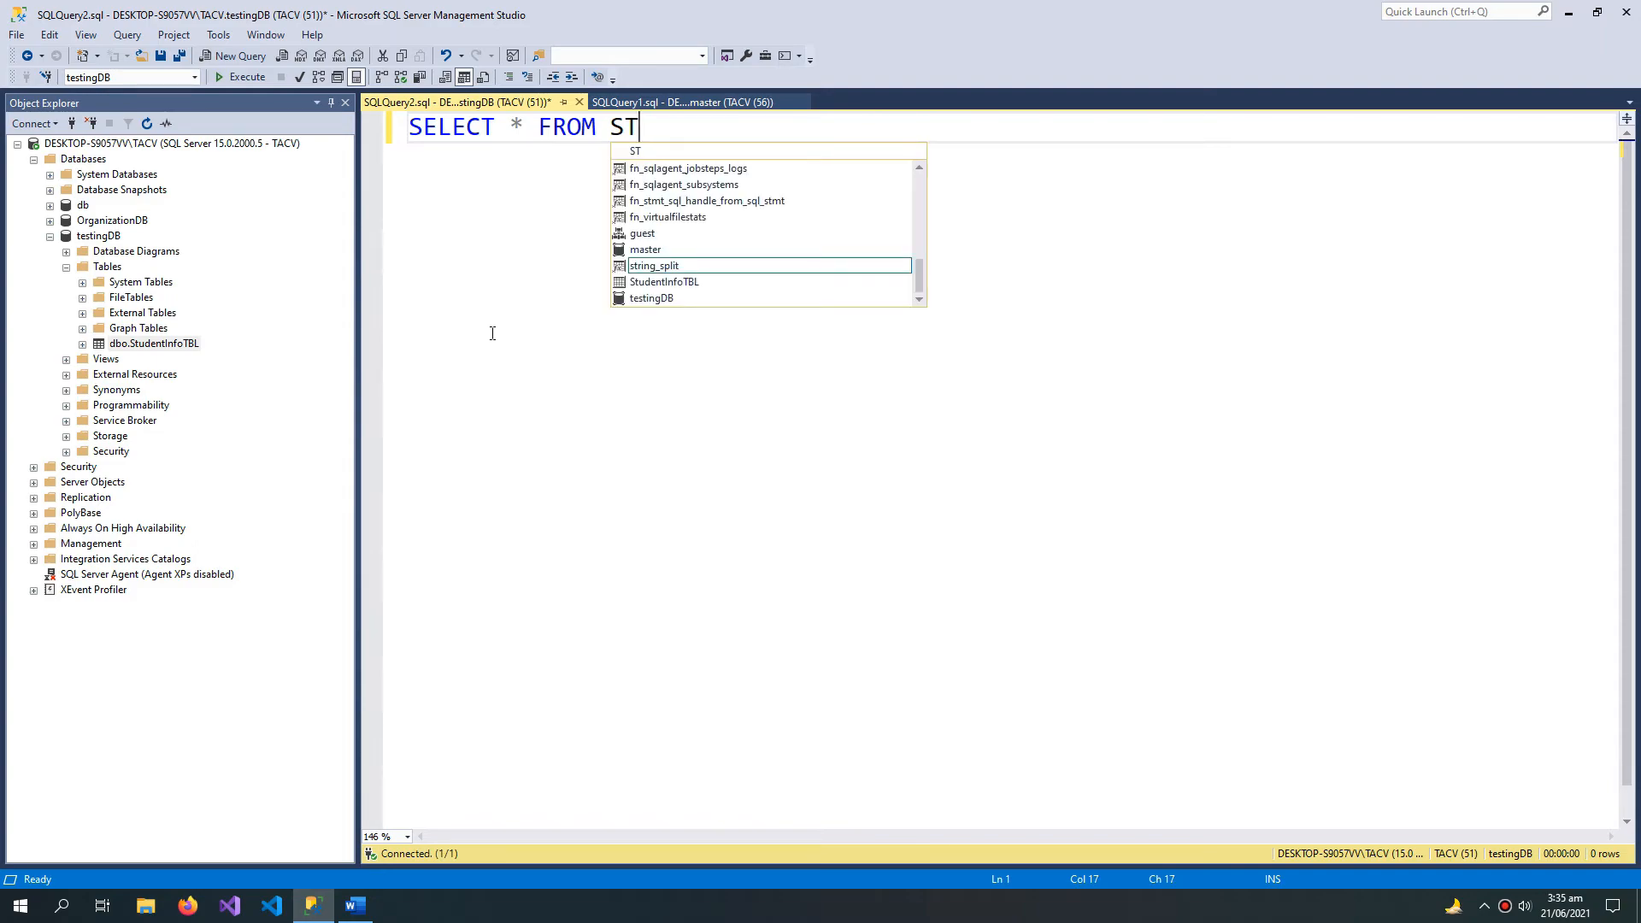
double_click(688, 282)
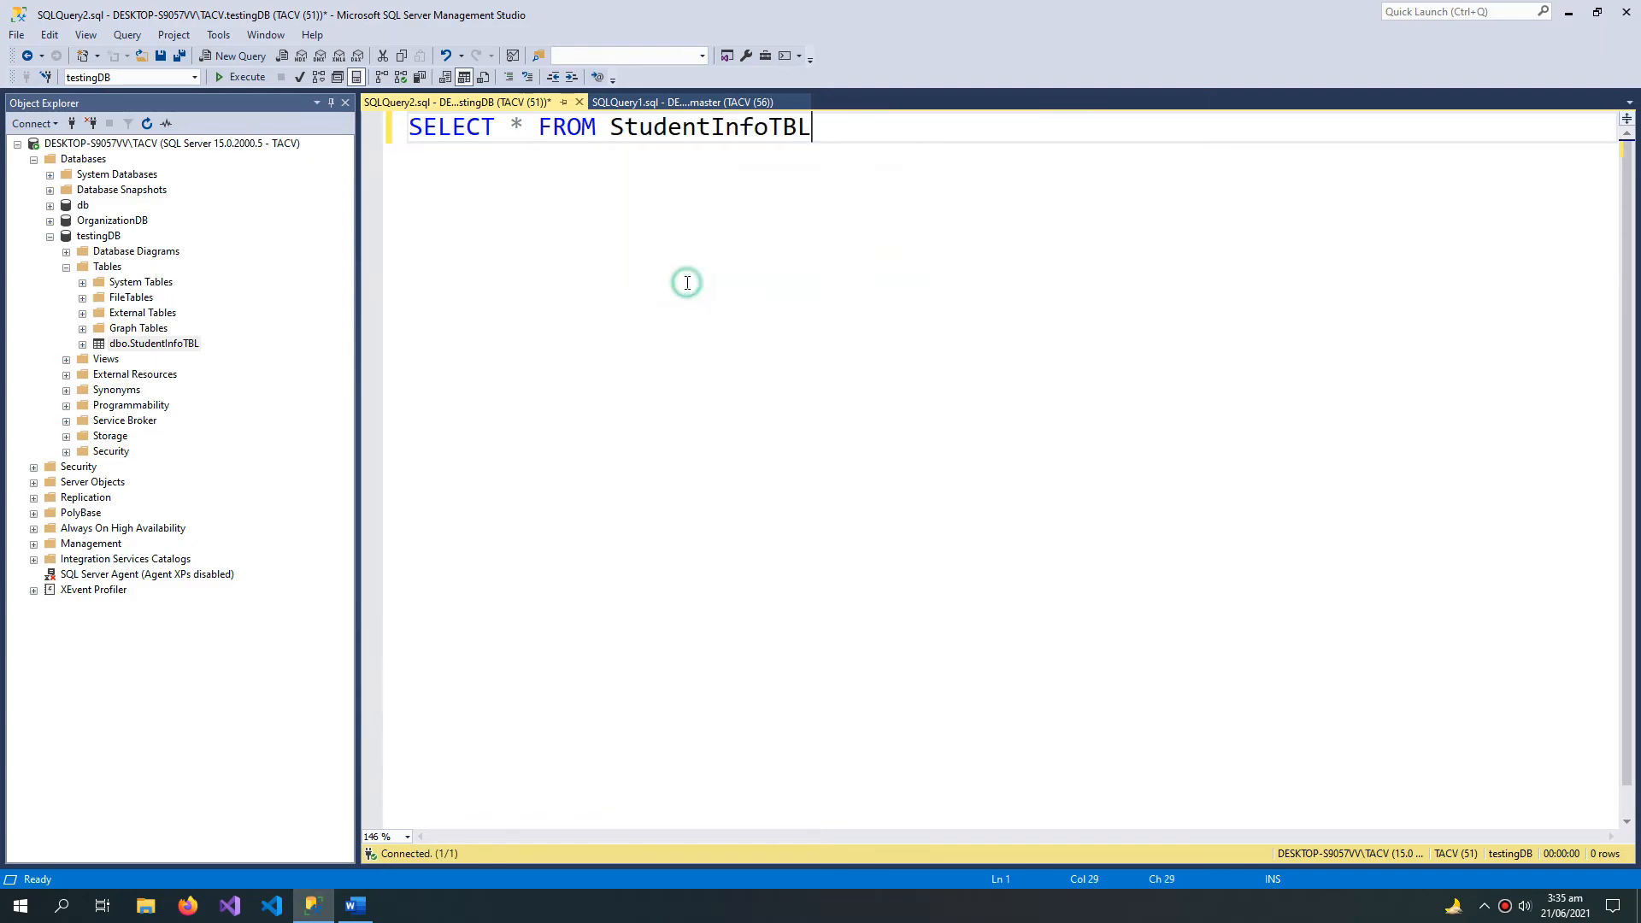
type(";")
left_click_drag(836, 130, 125, 61)
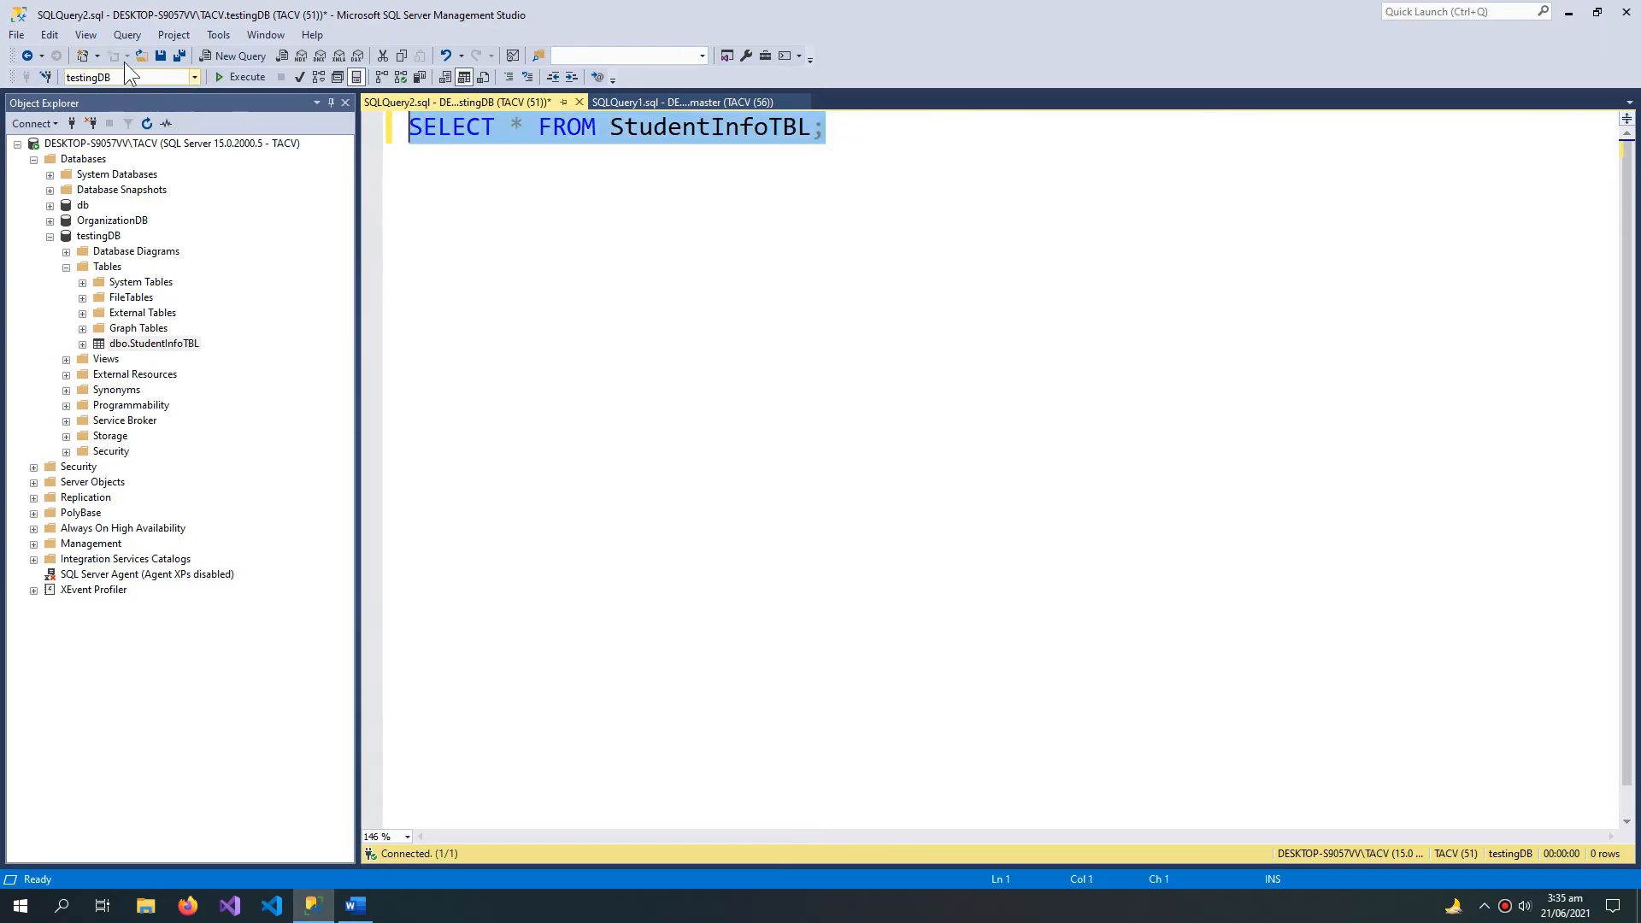
left_click(243, 77)
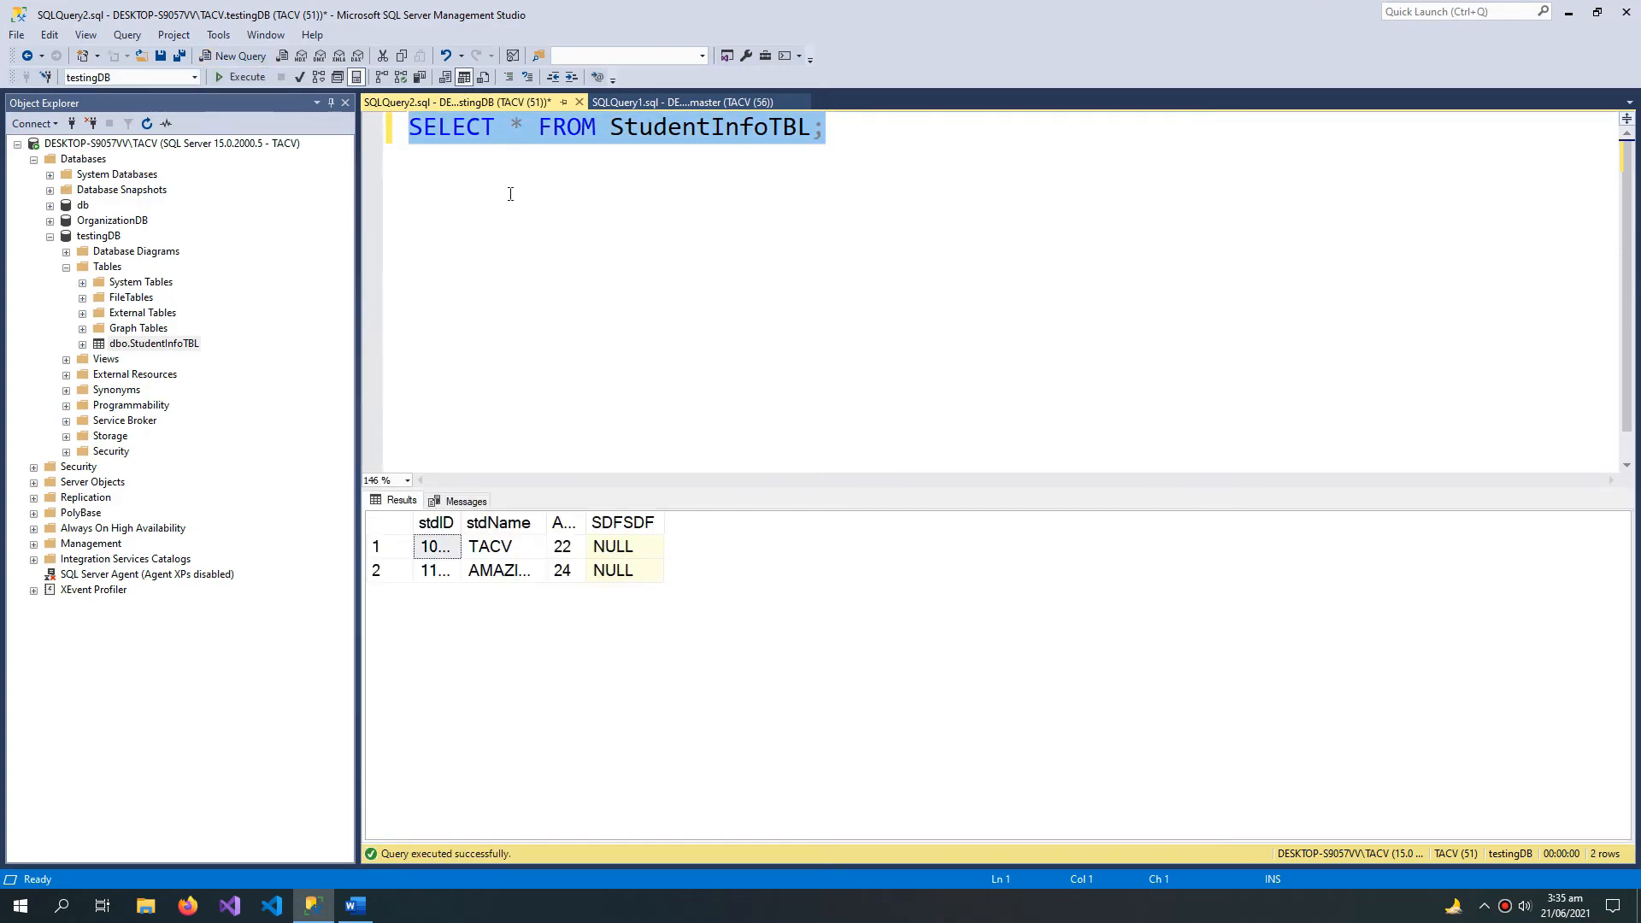
Step: Replace the SQLQuery1.sql script with SELECT * FROM StudentInfoTBL; copied from SQLQuery2.sql and execute it against the master database
left_click(656, 128)
key("ctrl+a")
key("ctrl+c")
left_click(664, 104)
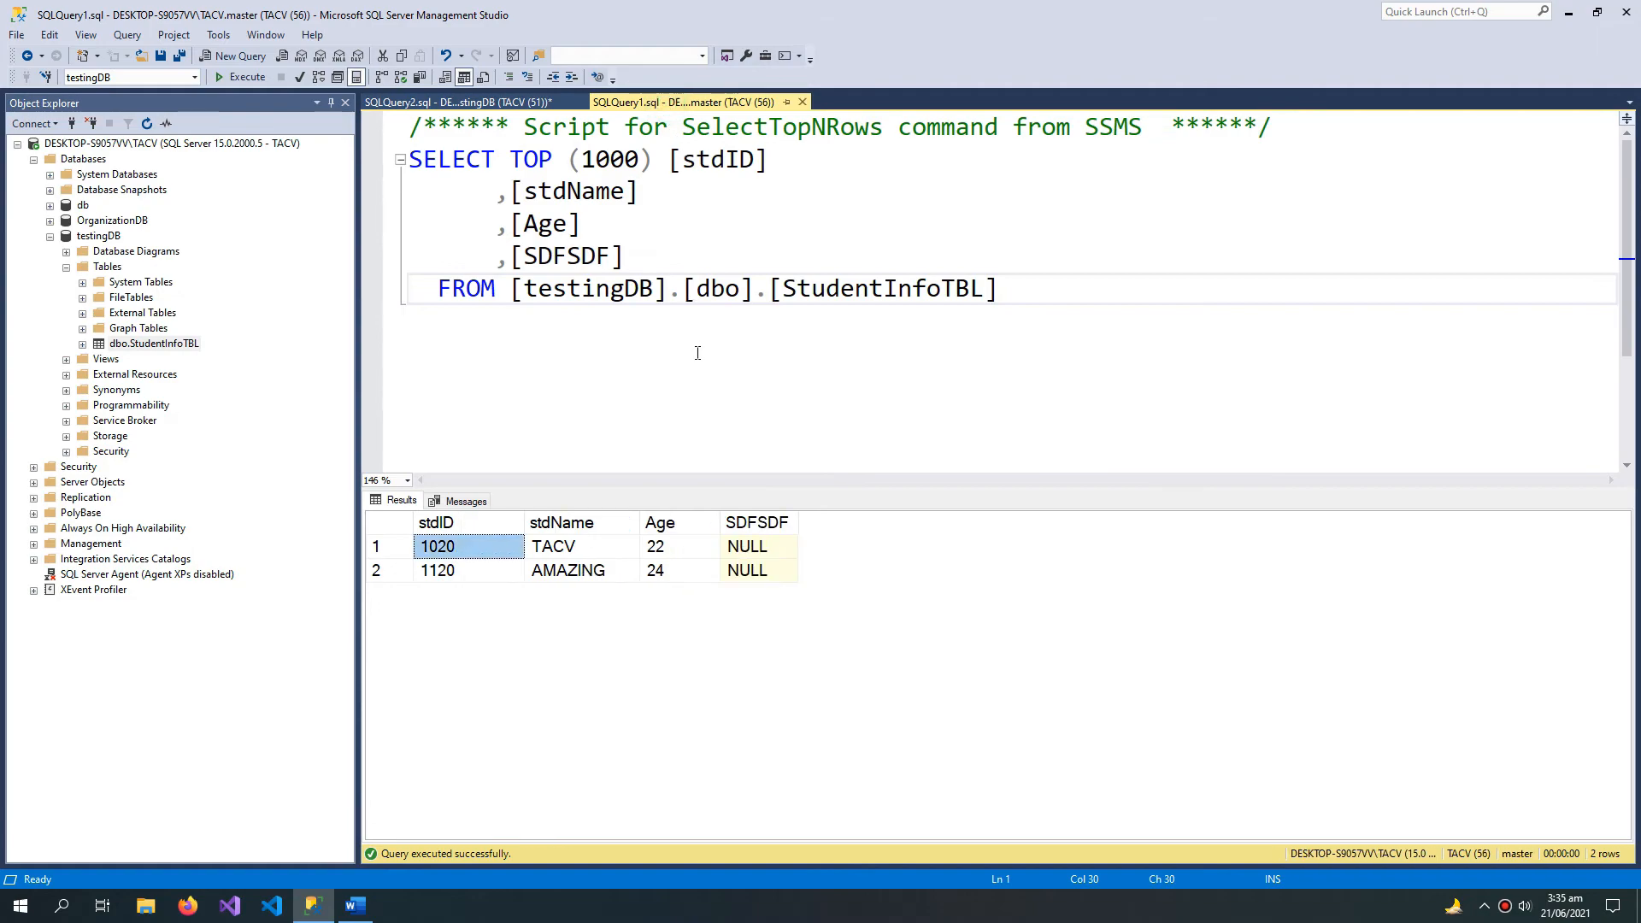
key("F5")
key("ctrl+a")
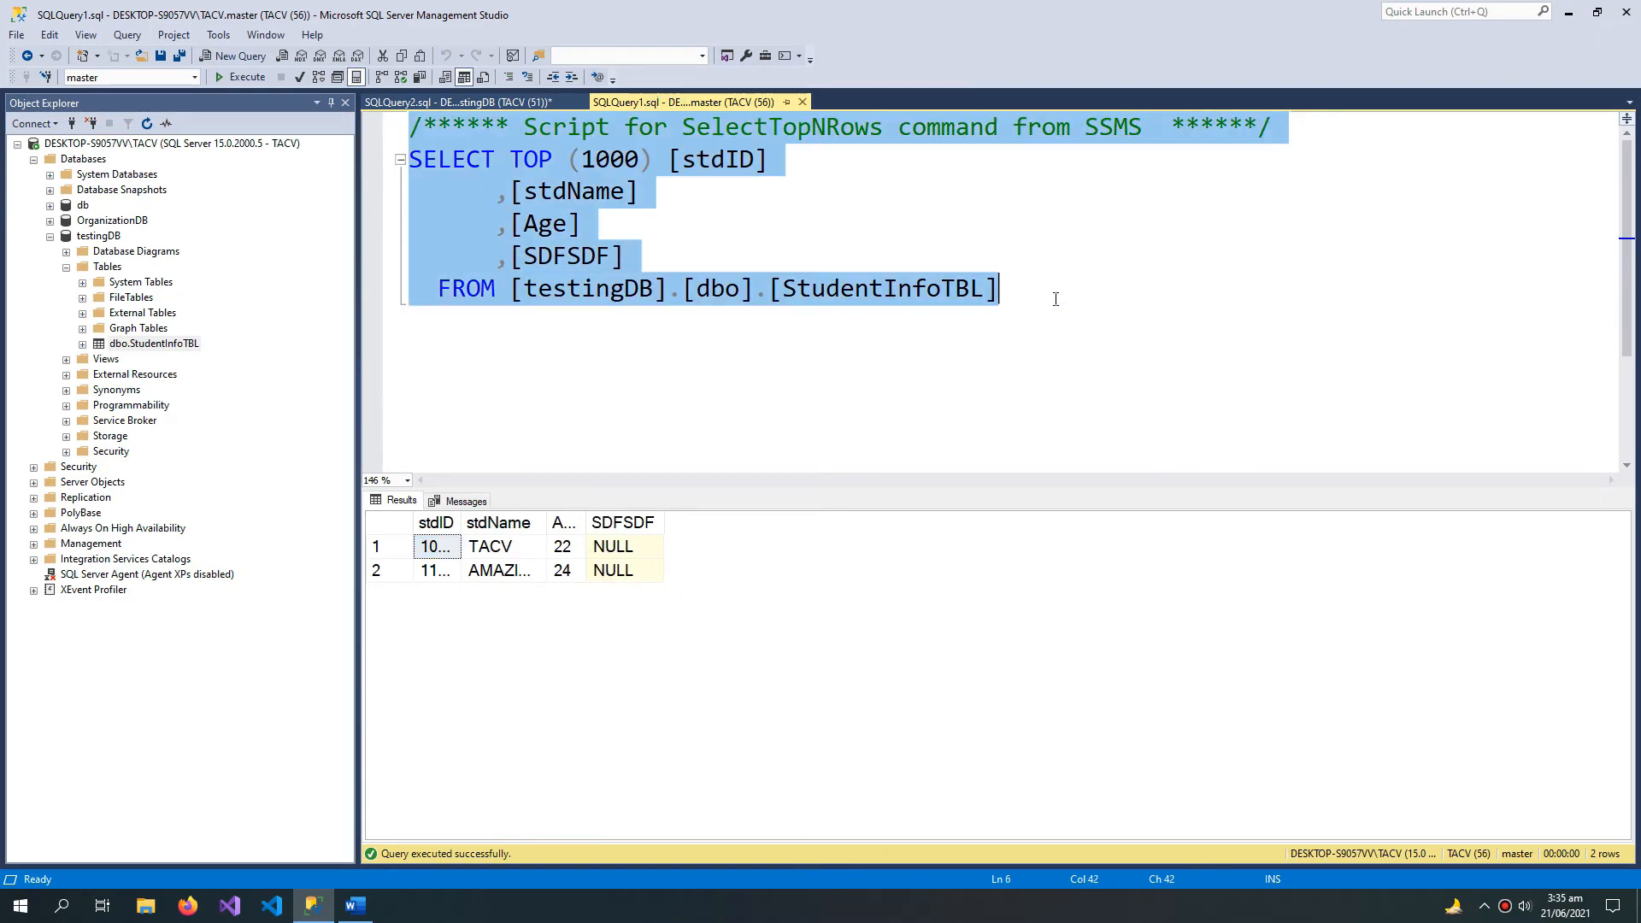
key("ctrl+v")
left_click(262, 75)
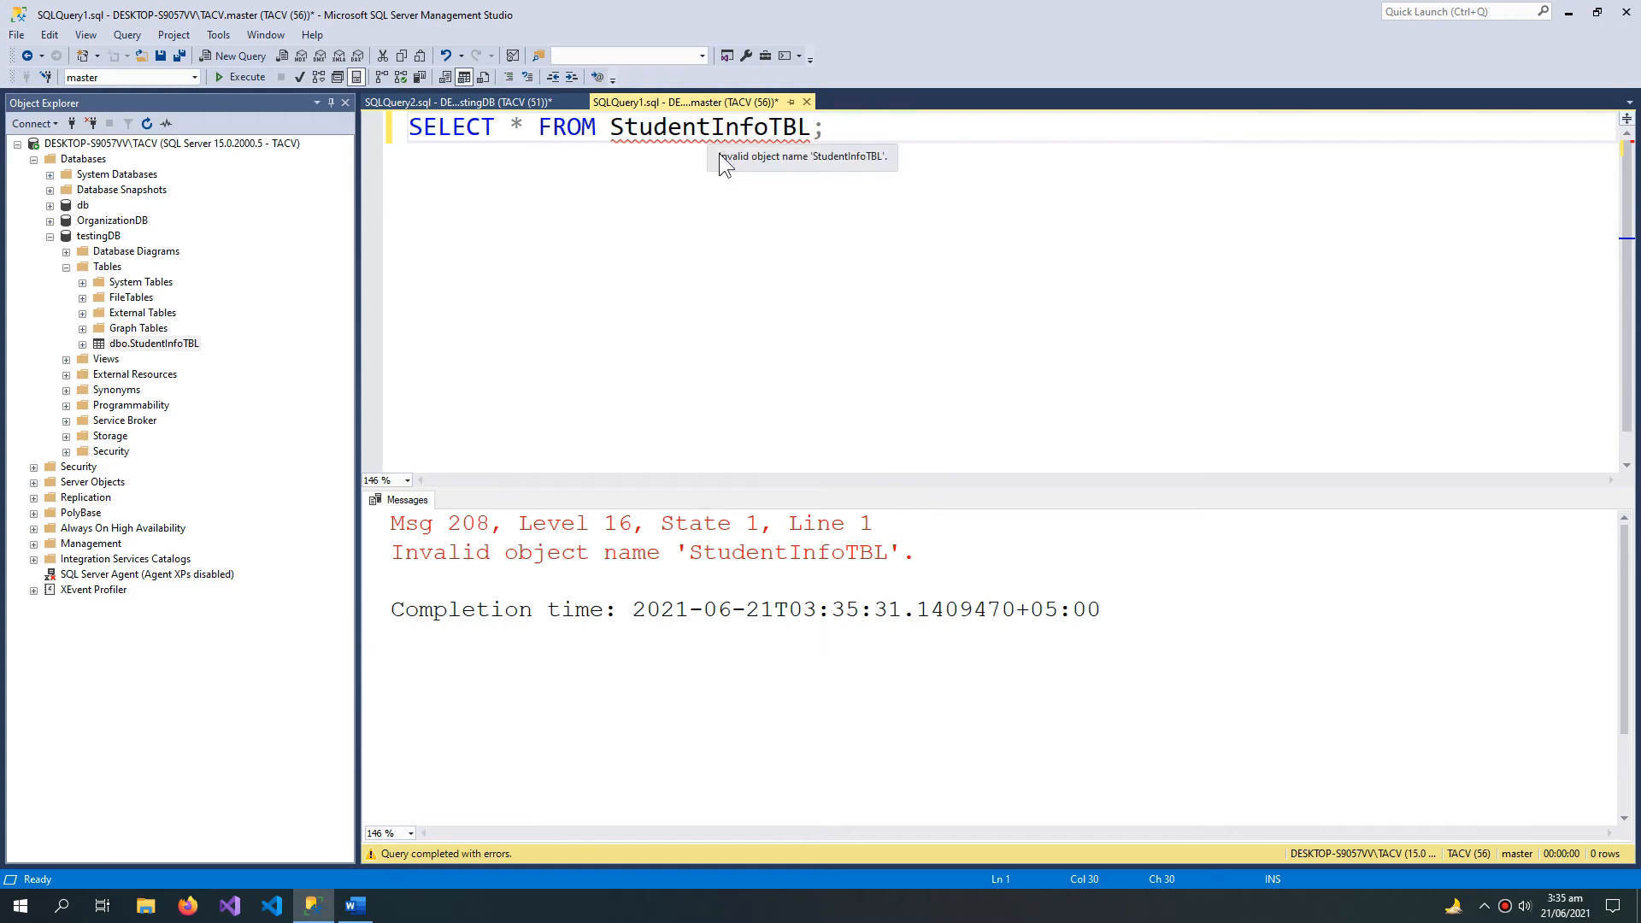
left_click(147, 79)
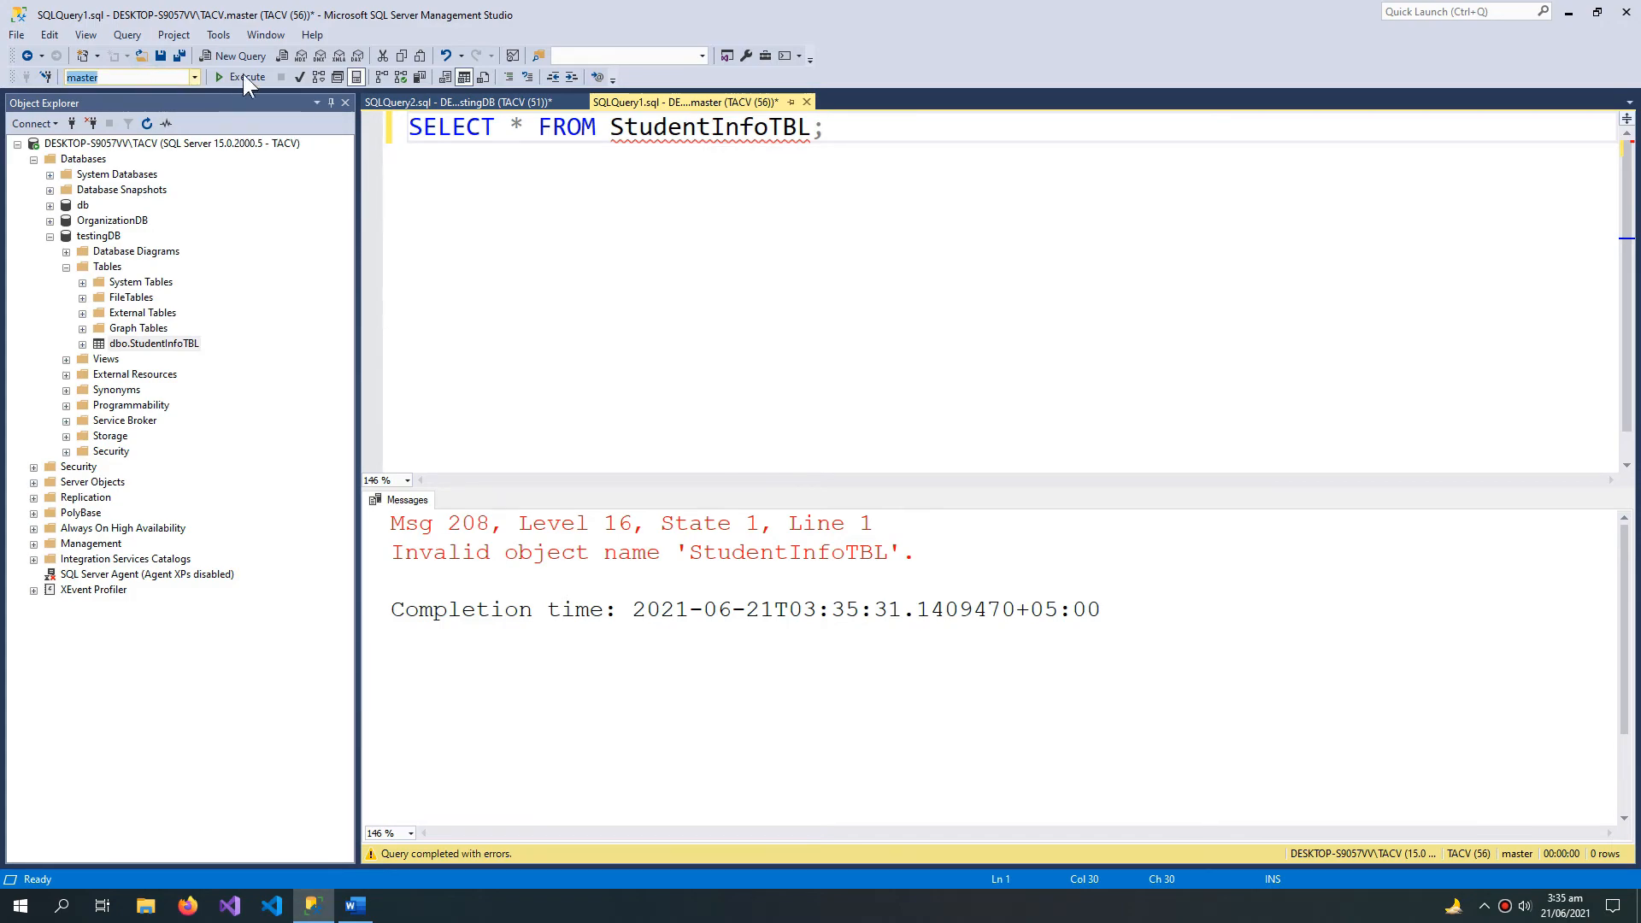
left_click(567, 213)
Step: Return to SQLQuery2.sql, highlight agenda item 6, "Refresh Database, Table etc.", in the Word document, and switch back to SQL Server Management Studio
left_click(477, 101)
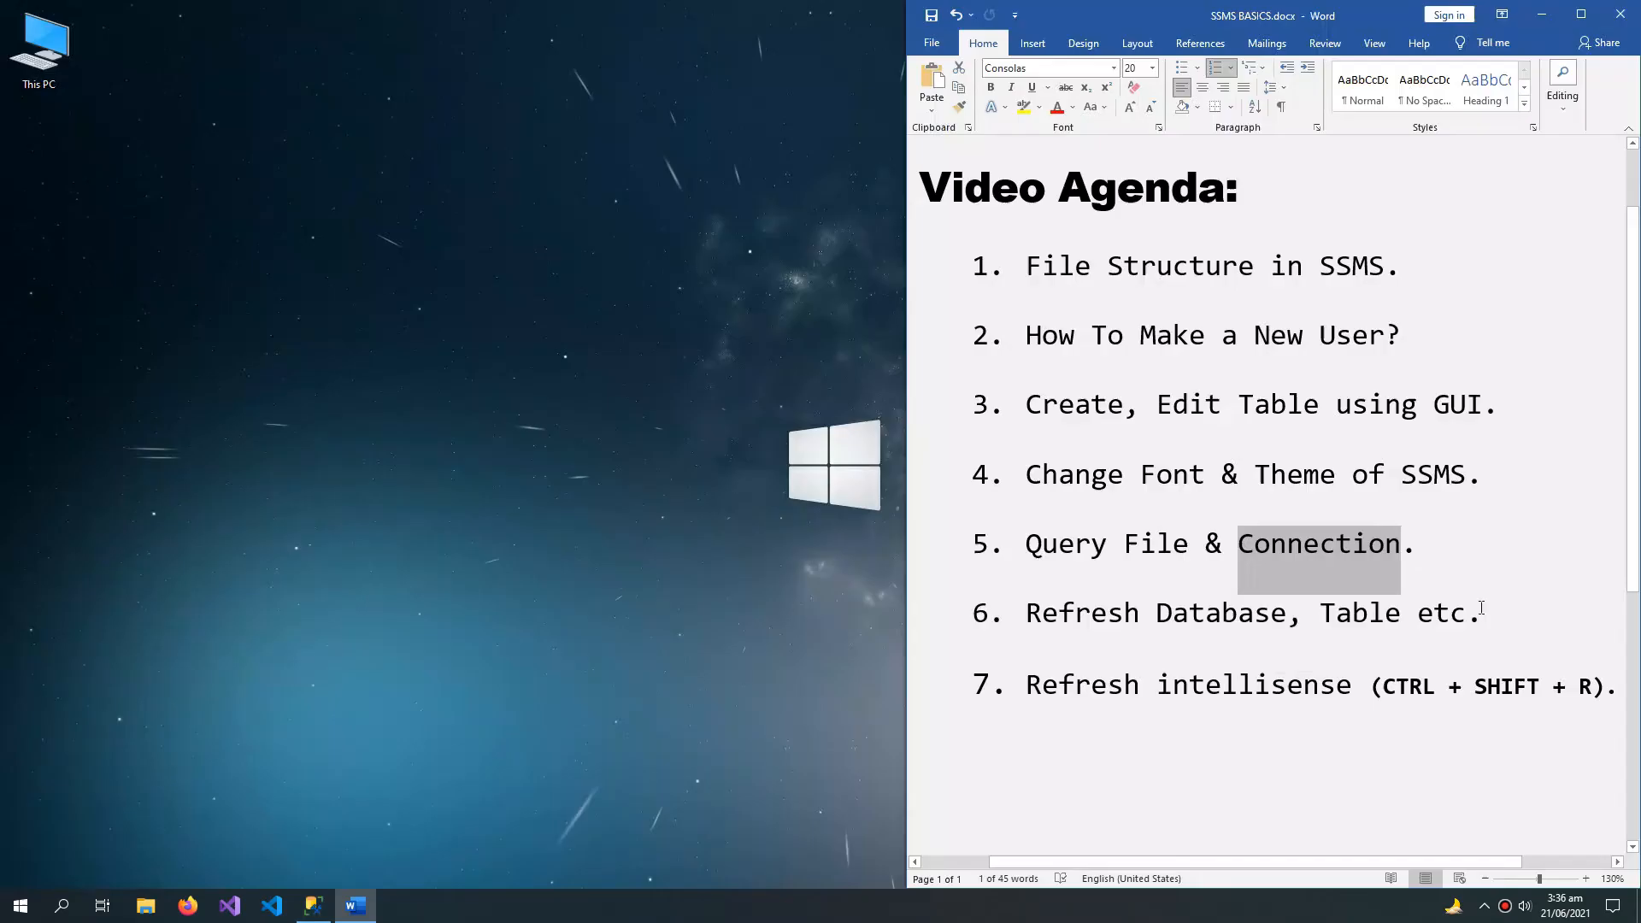
left_click(1482, 613)
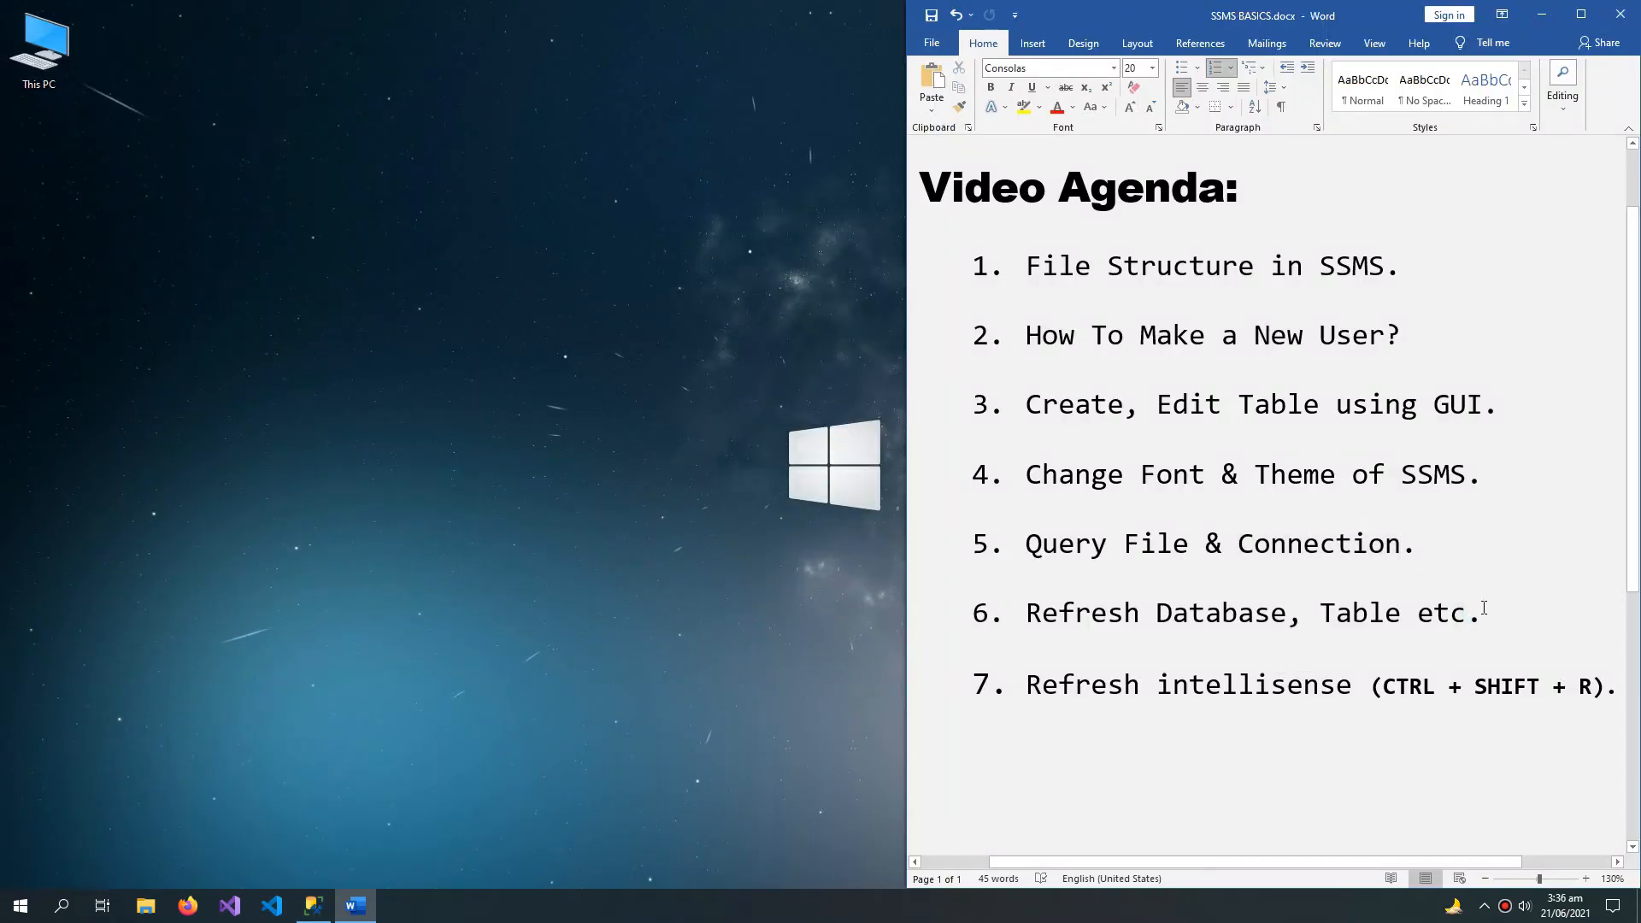
triple_click(1286, 619)
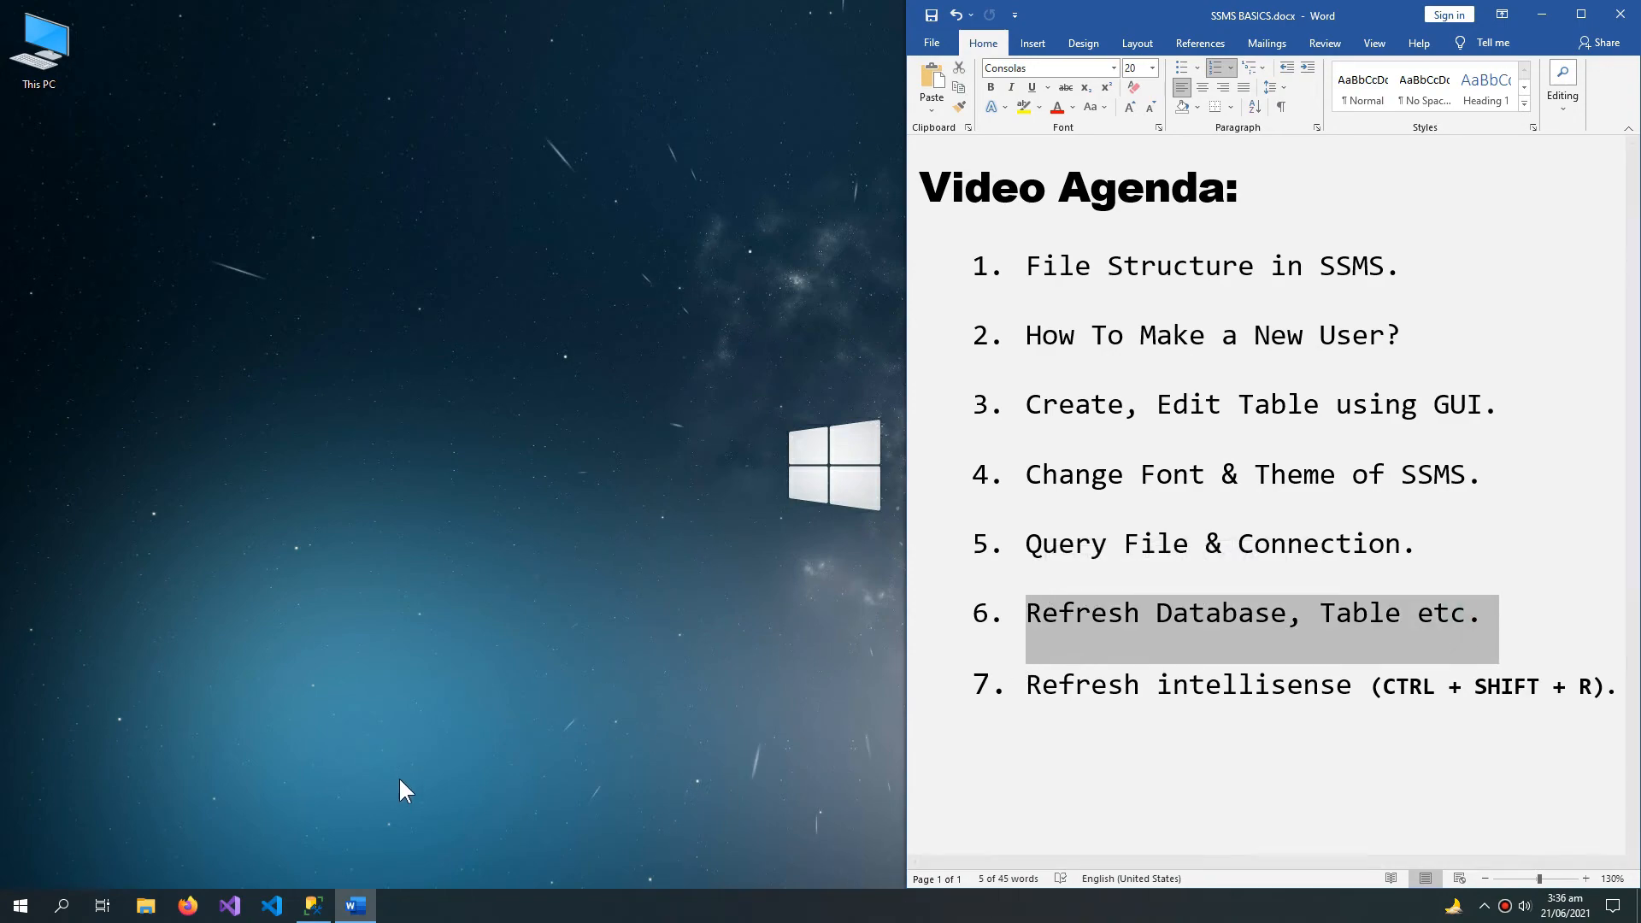
left_click(315, 907)
left_click(852, 144)
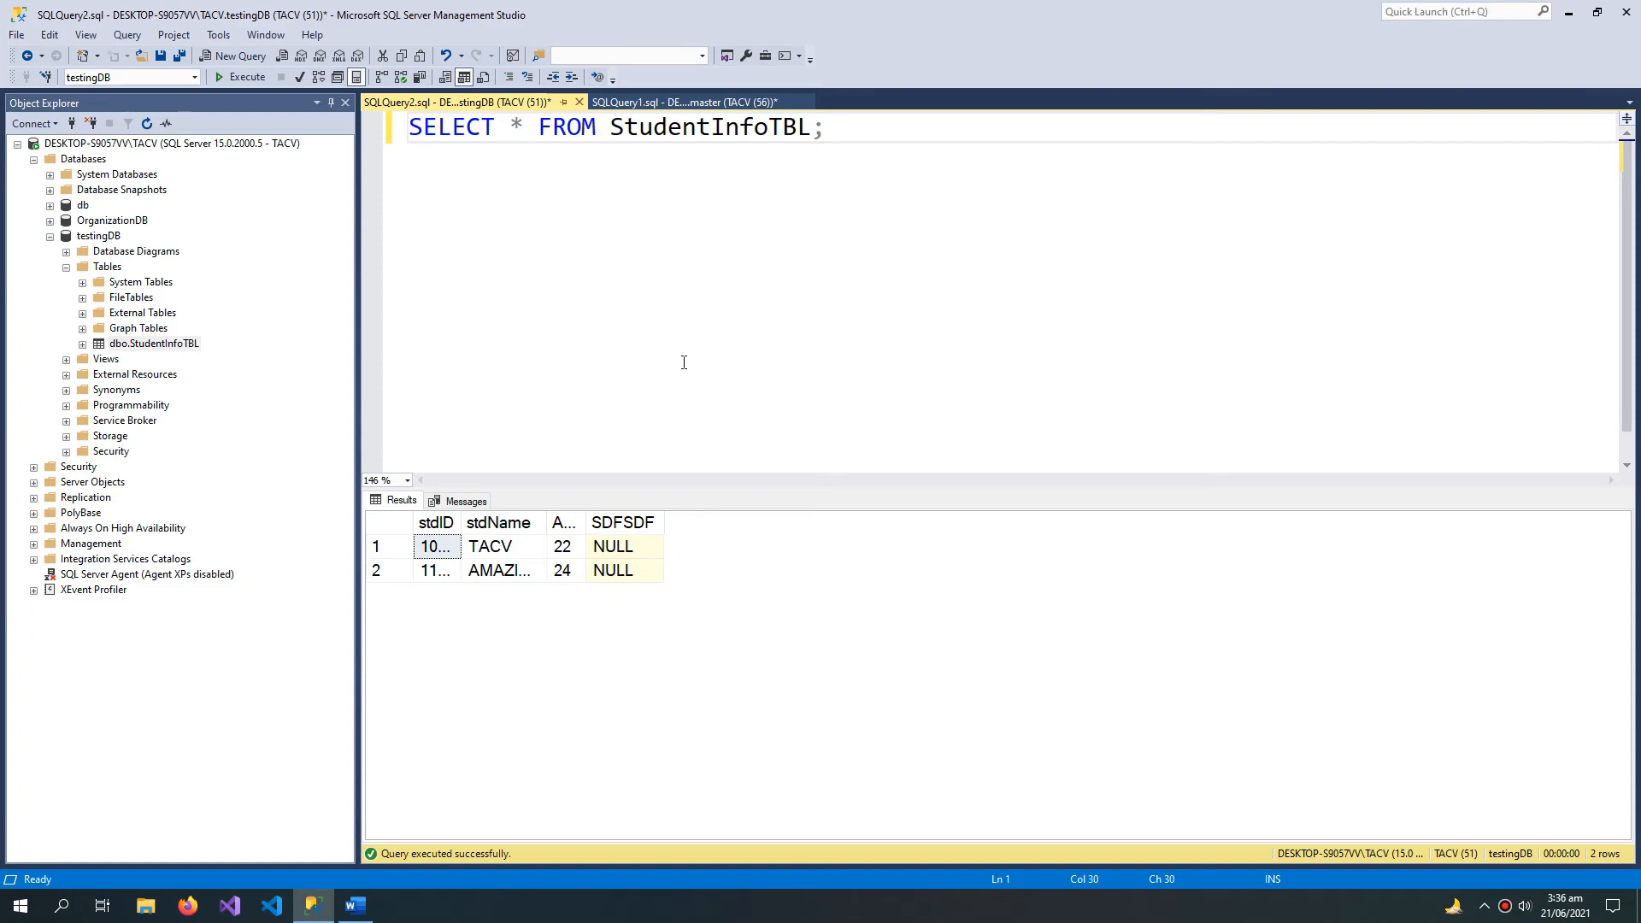
Step: Collapse testingDB and refresh the server's Databases folder
left_click(50, 236)
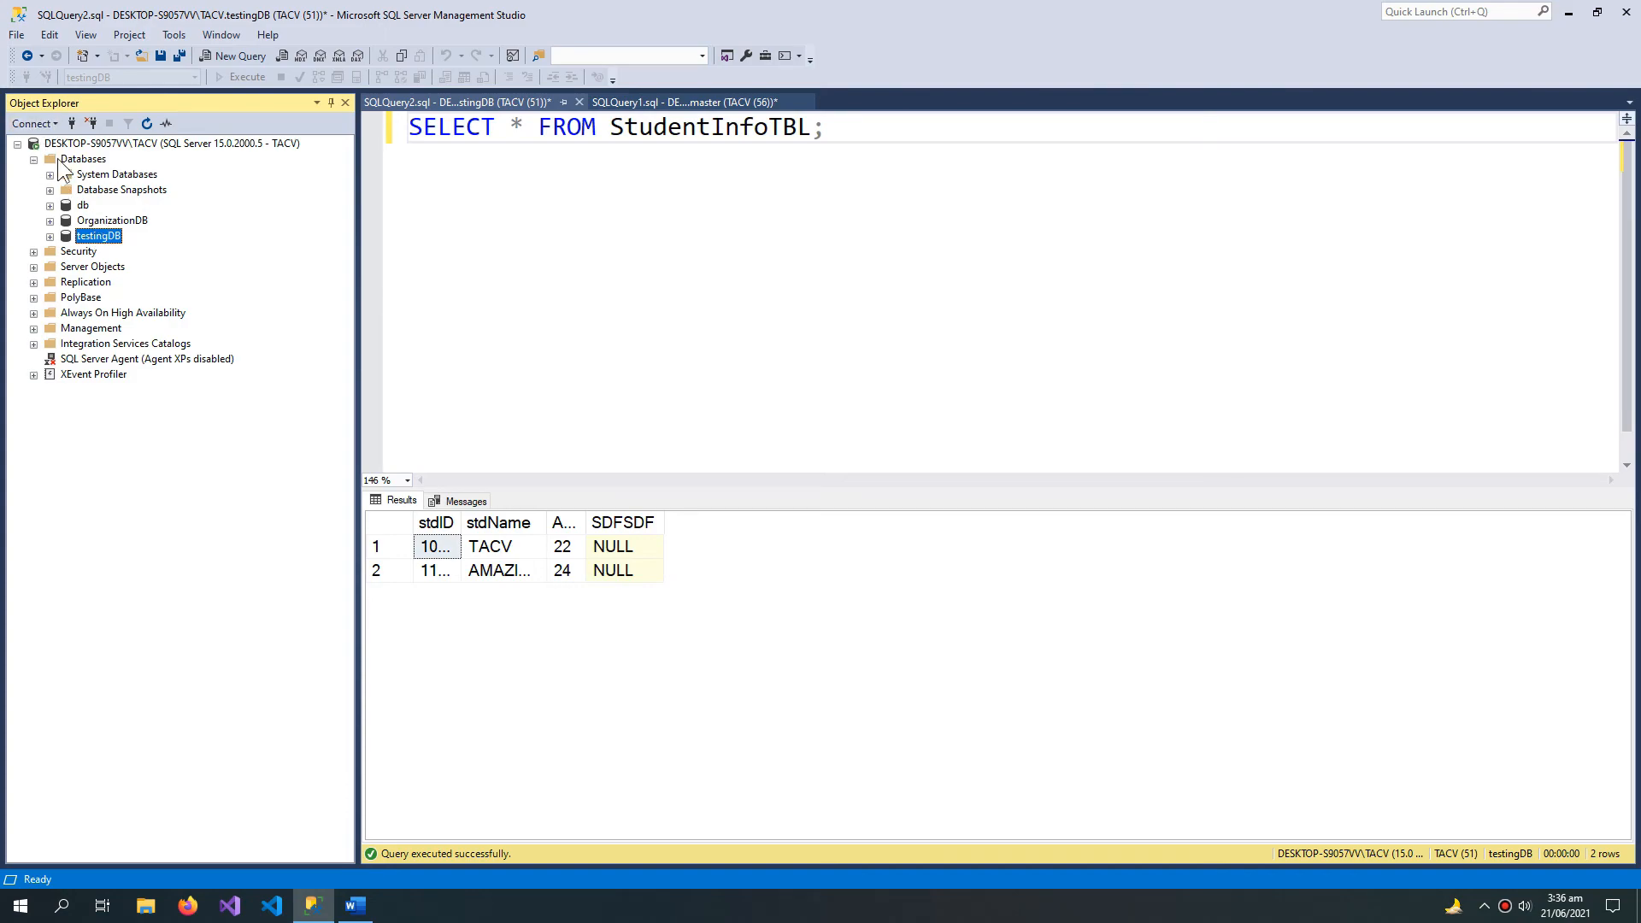
right_click(90, 164)
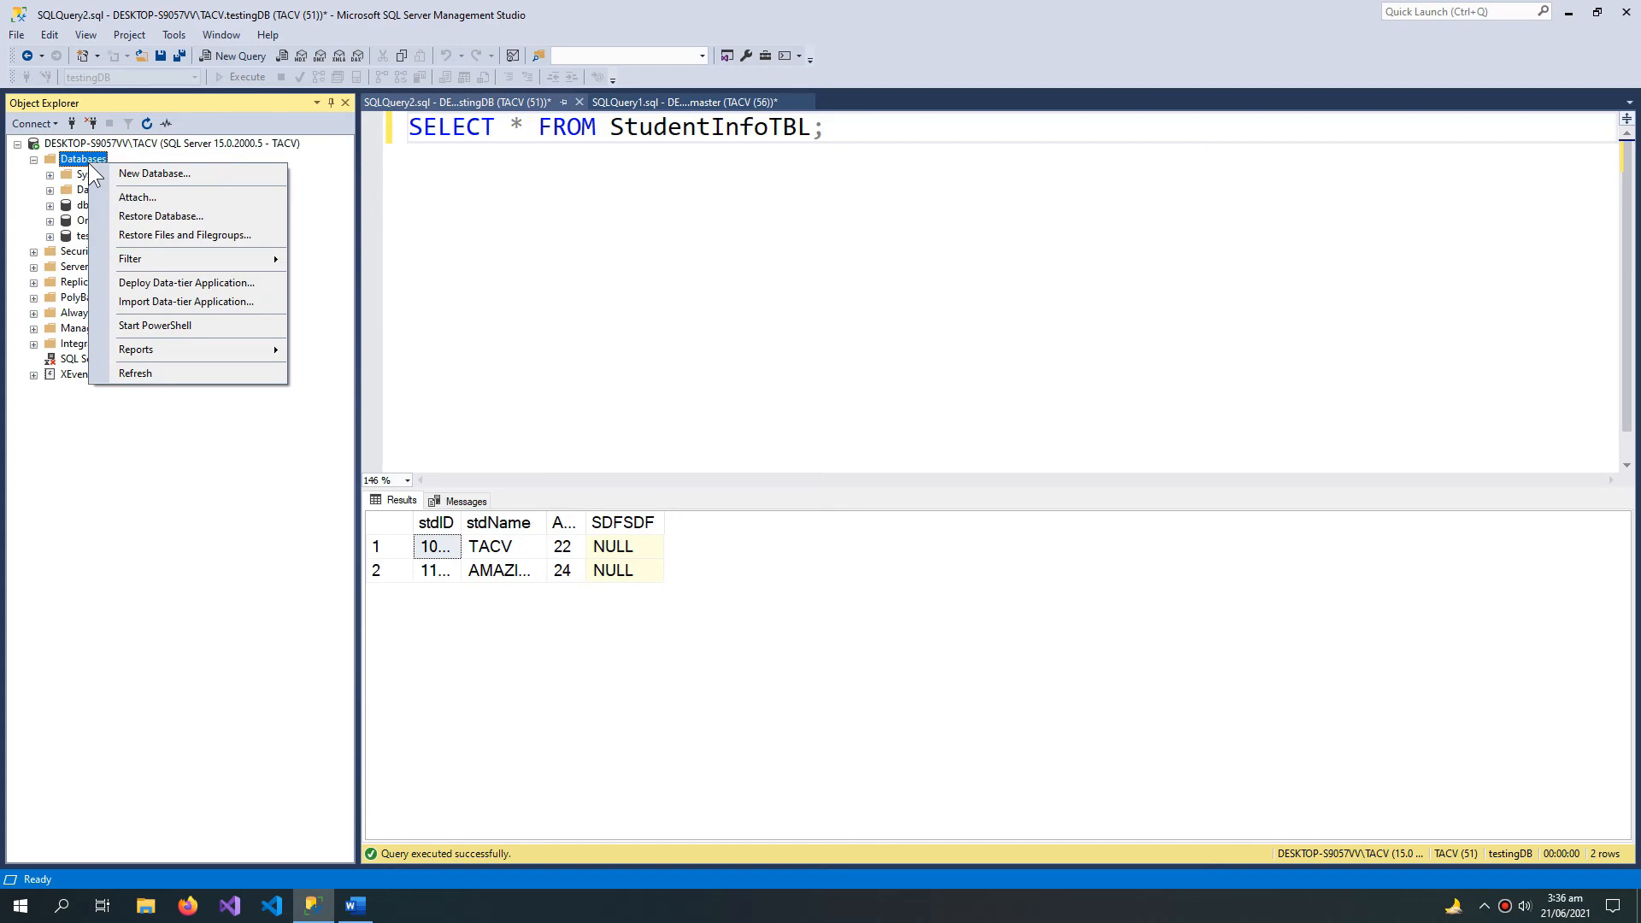
left_click(171, 374)
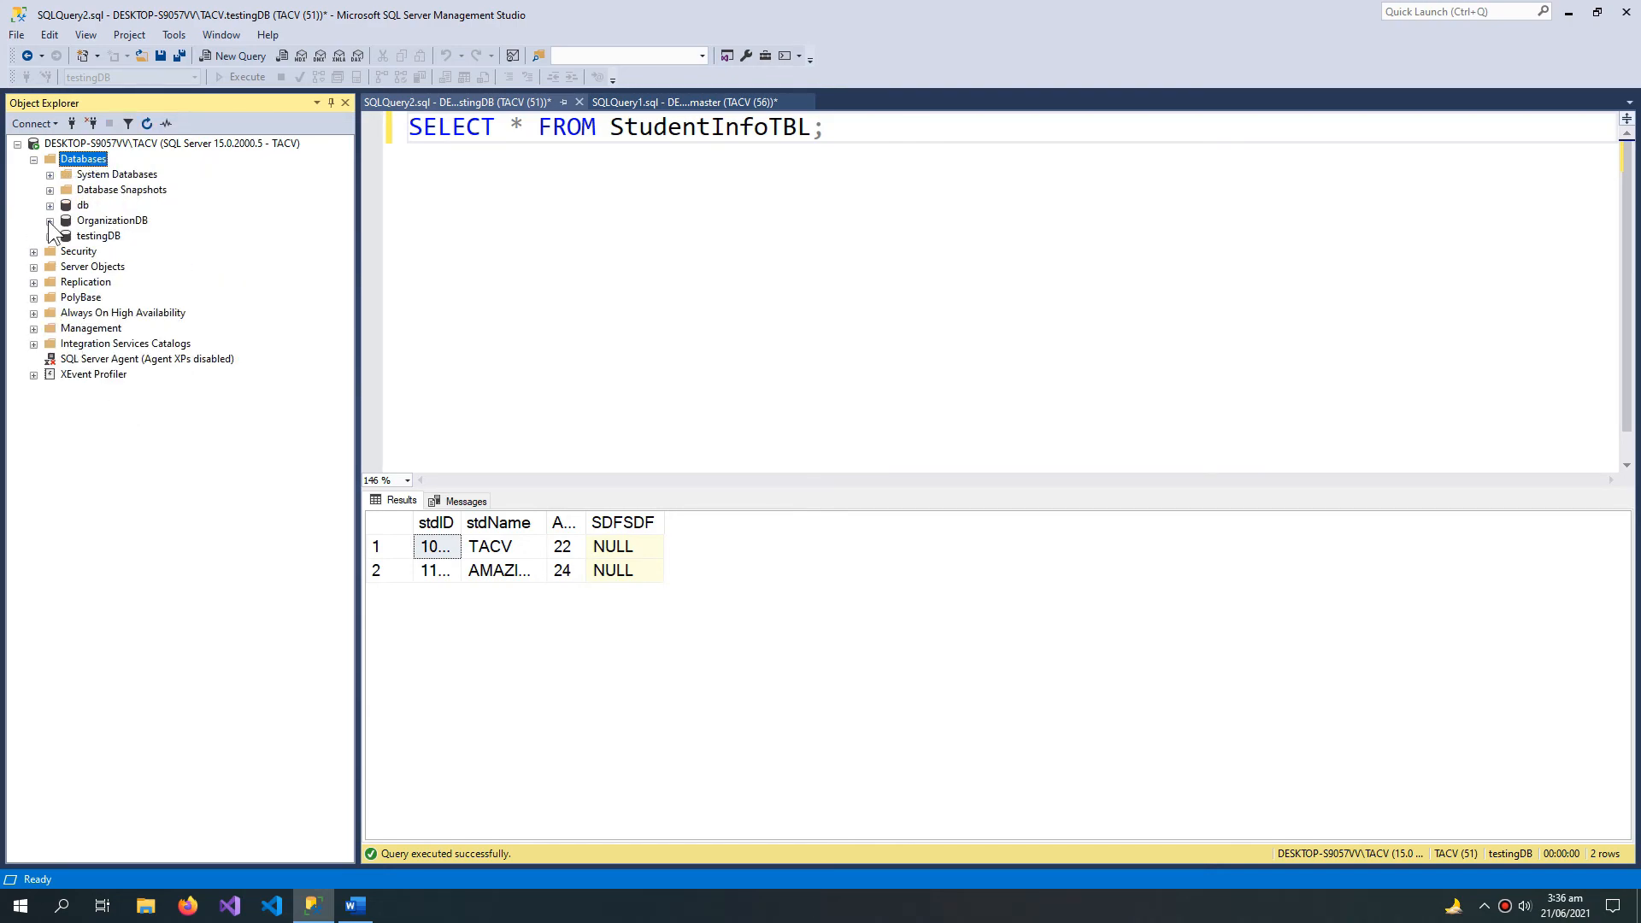
Step: Expand the db database down to its tables and refresh its Tables folder
left_click(49, 205)
left_click(65, 236)
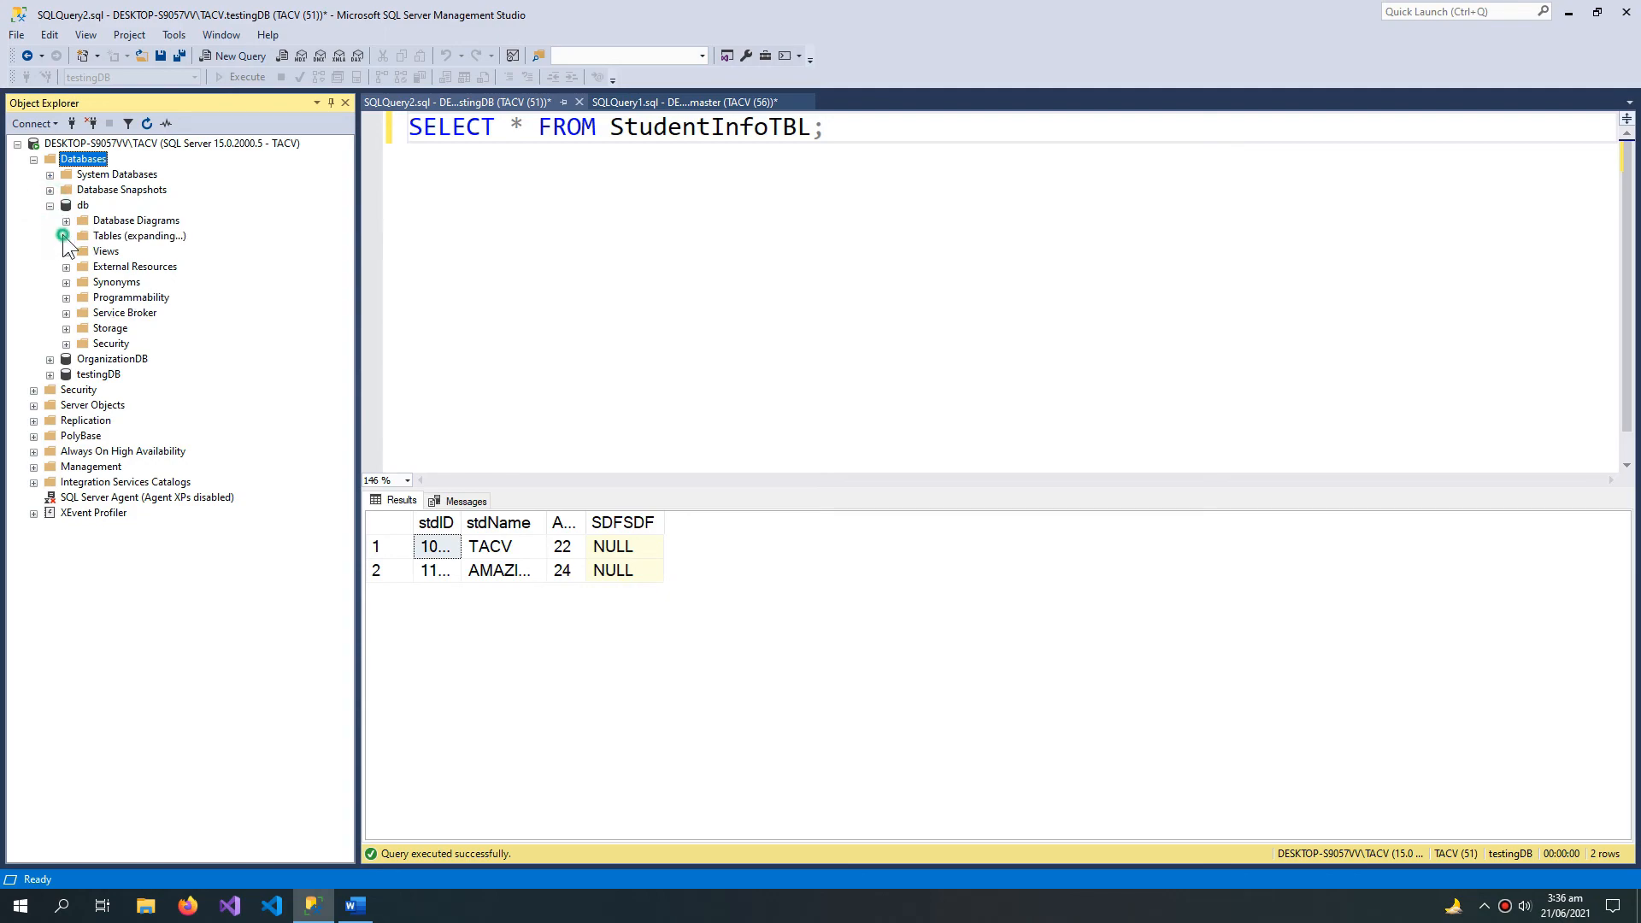
right_click(117, 239)
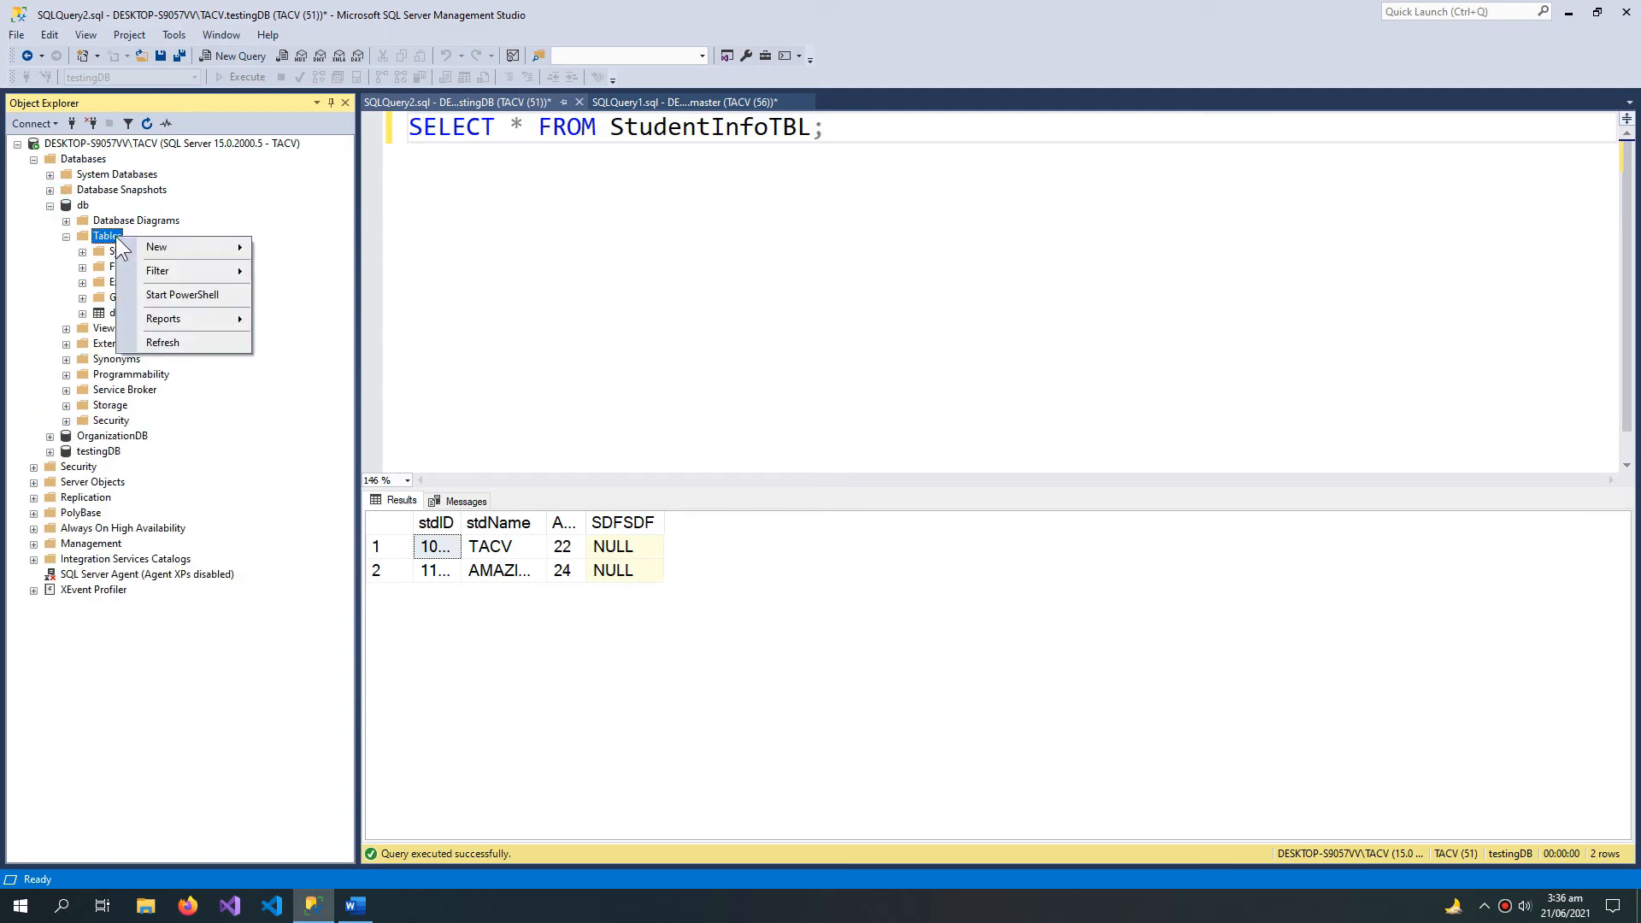
left_click(188, 339)
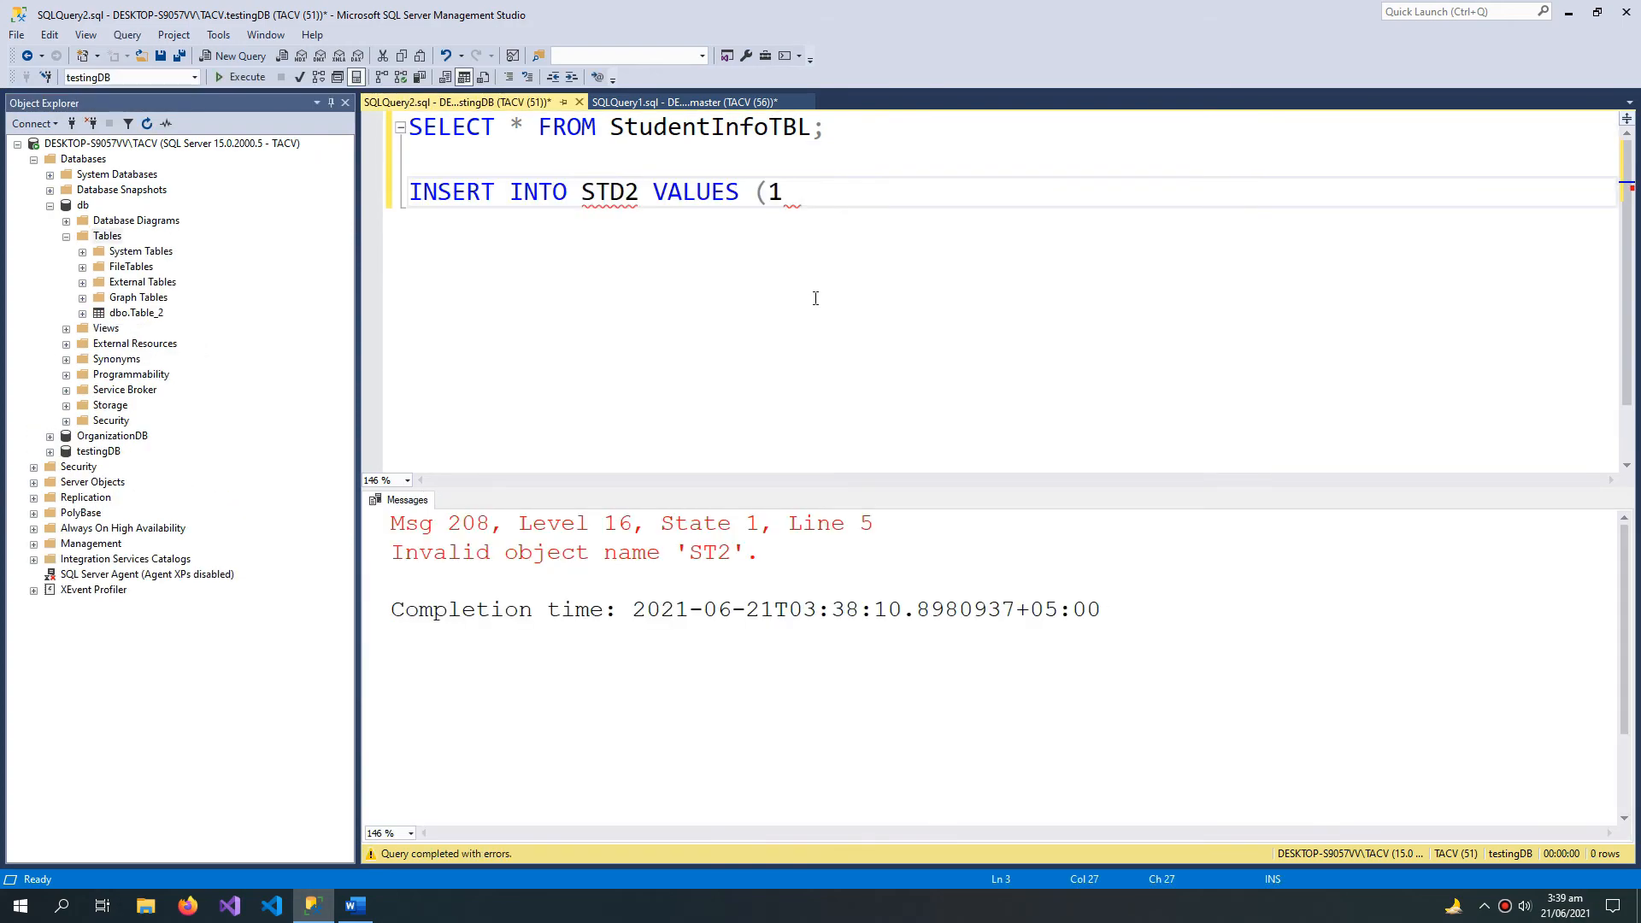
Step: Complete the statement INSERT INTO STD2 VALUES (123); in SQLQuery2.sql and select its table name STD2
type("23);")
double_click(609, 193)
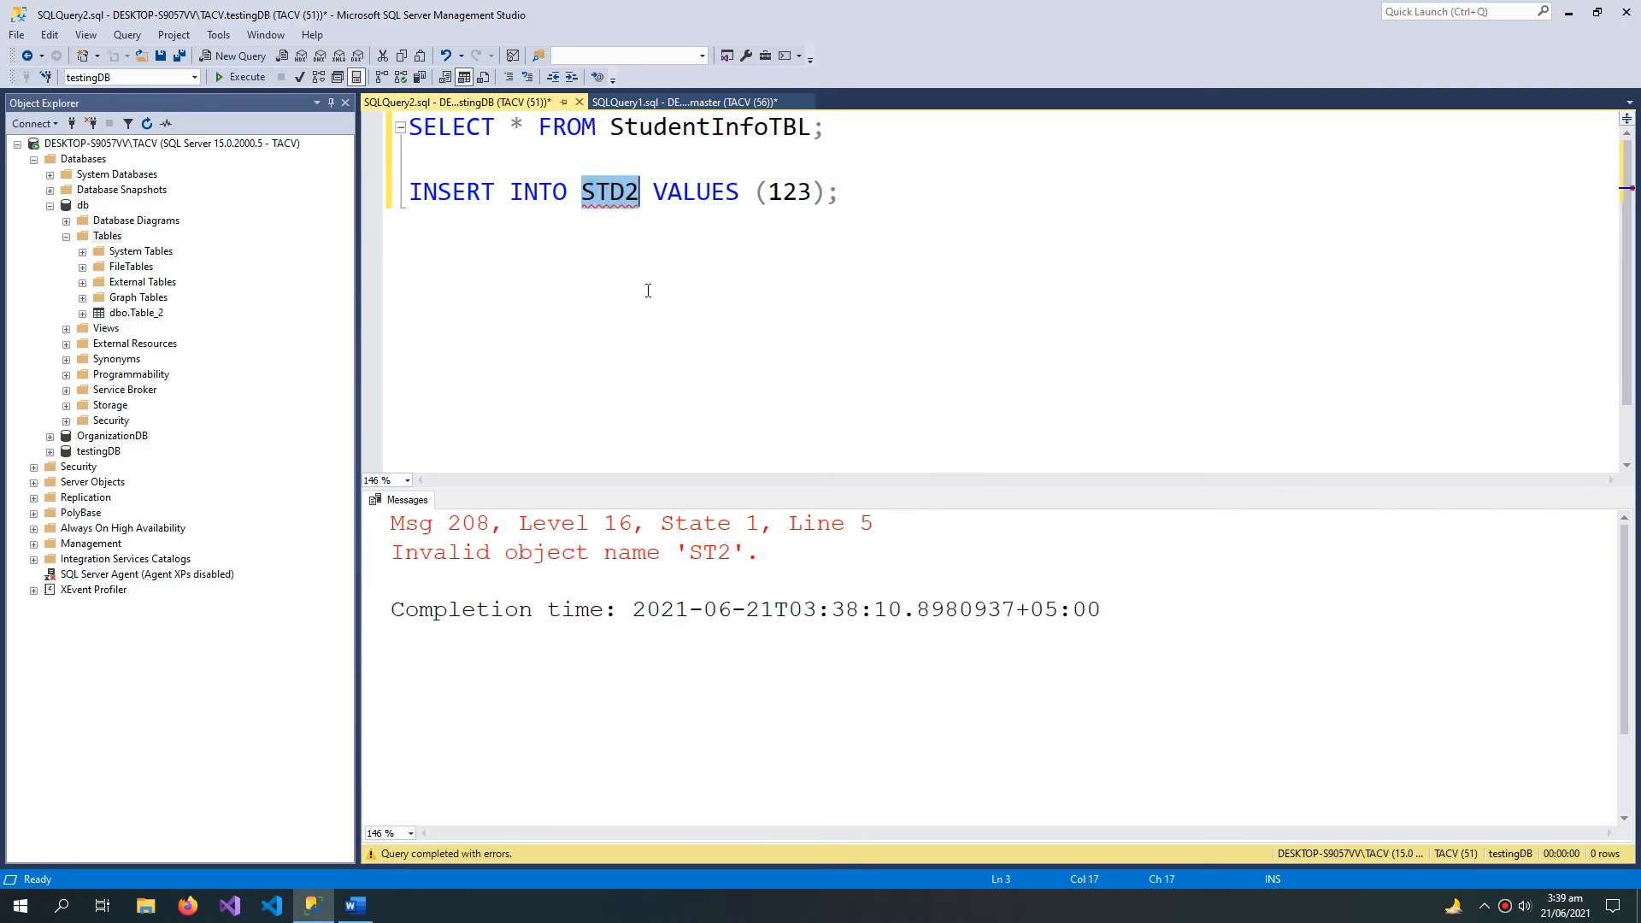
Step: Collapse the db database, expand testingDB's tables and refresh its Tables folder
left_click(49, 205)
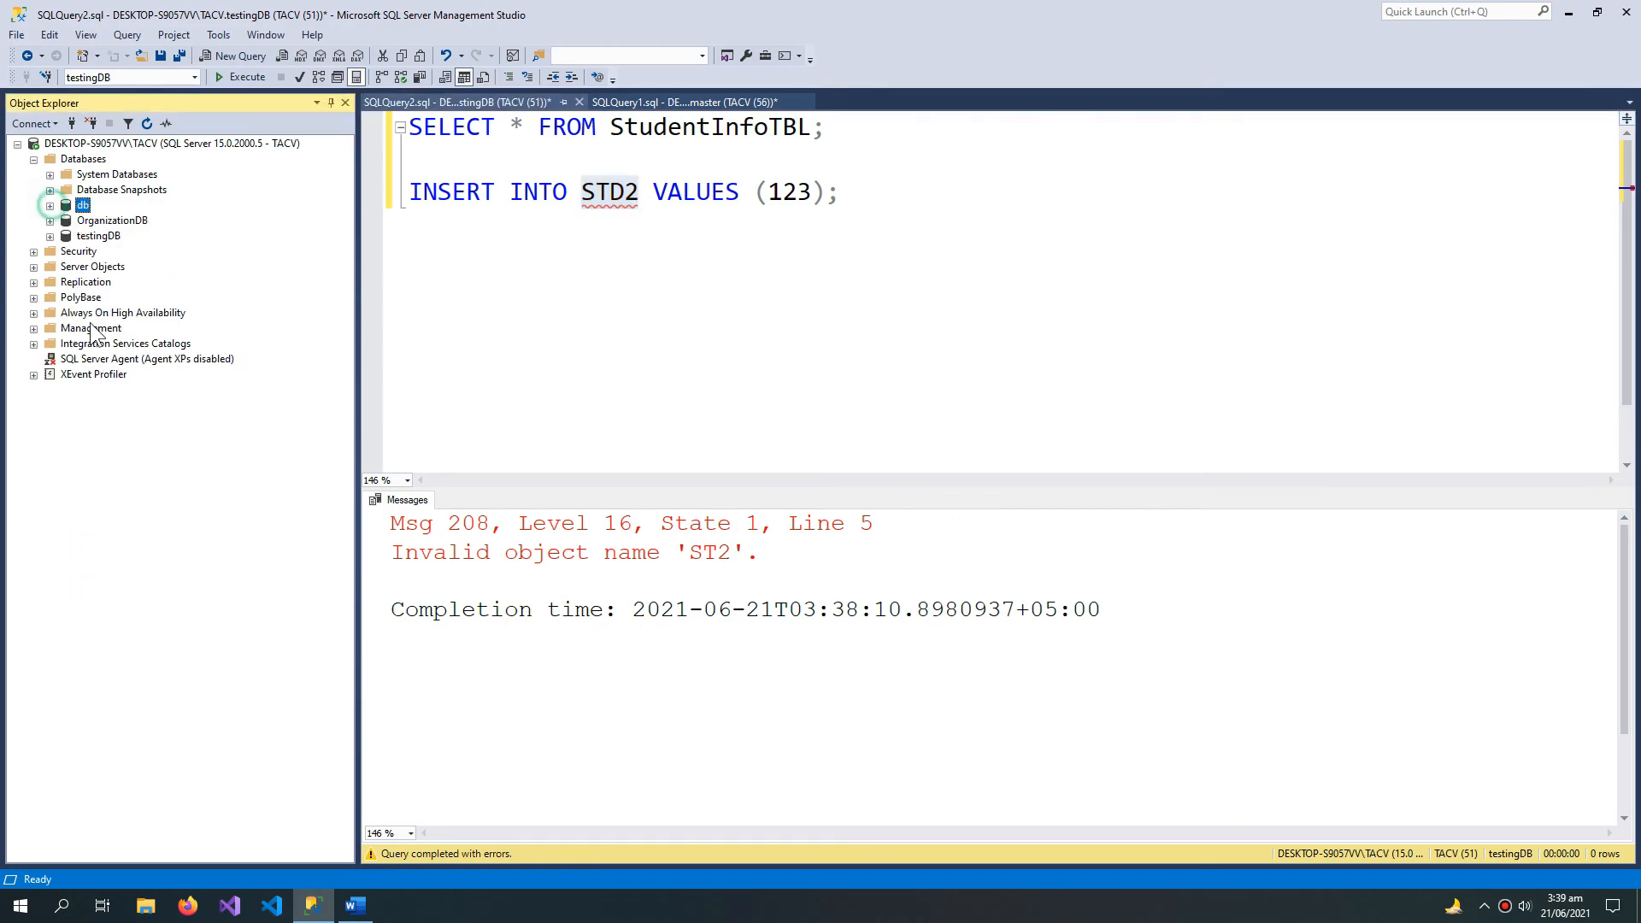
left_click(49, 236)
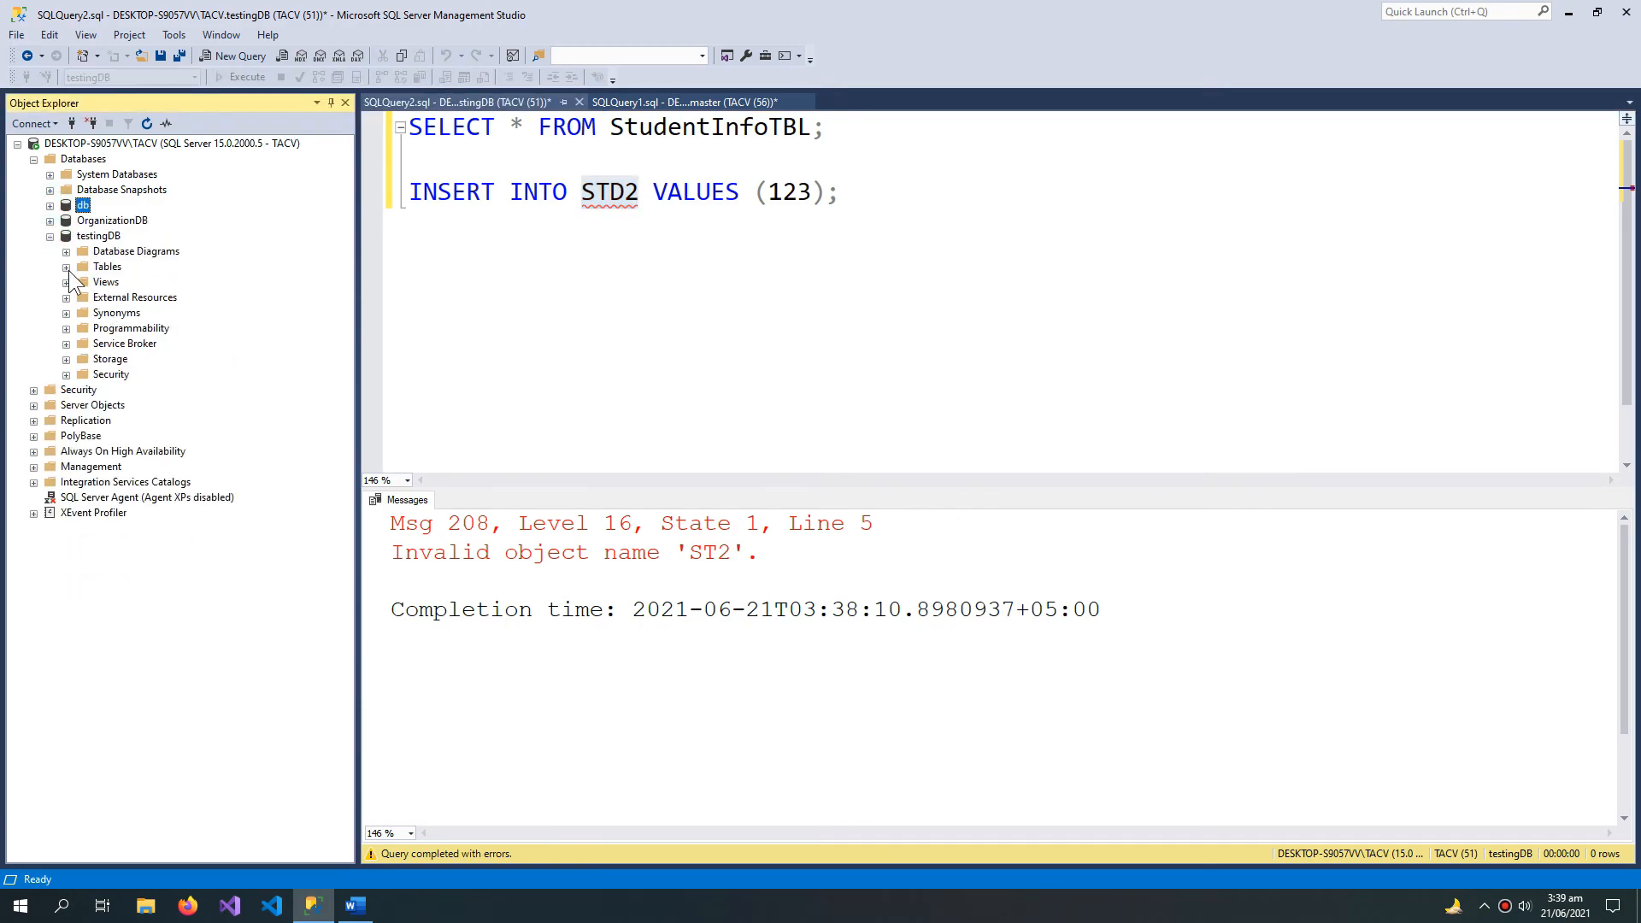
left_click(66, 267)
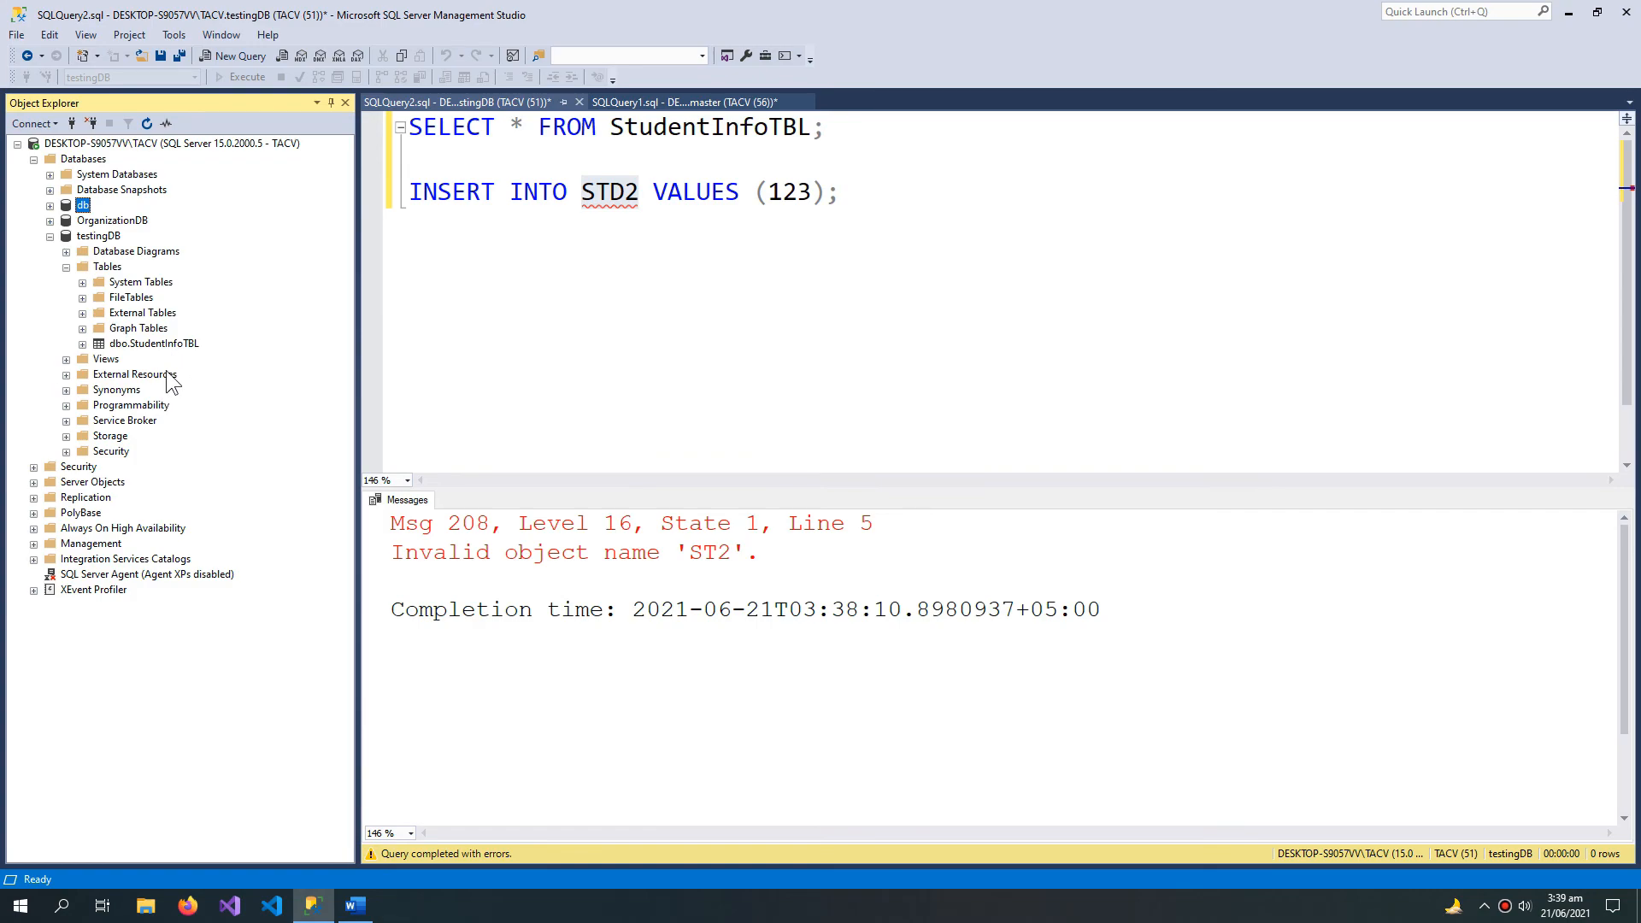
right_click(116, 267)
left_click(173, 367)
Step: Add CREATE TABLE STD2 (IDD INT); below the INSERT statement and execute only that new statement
left_click(864, 198)
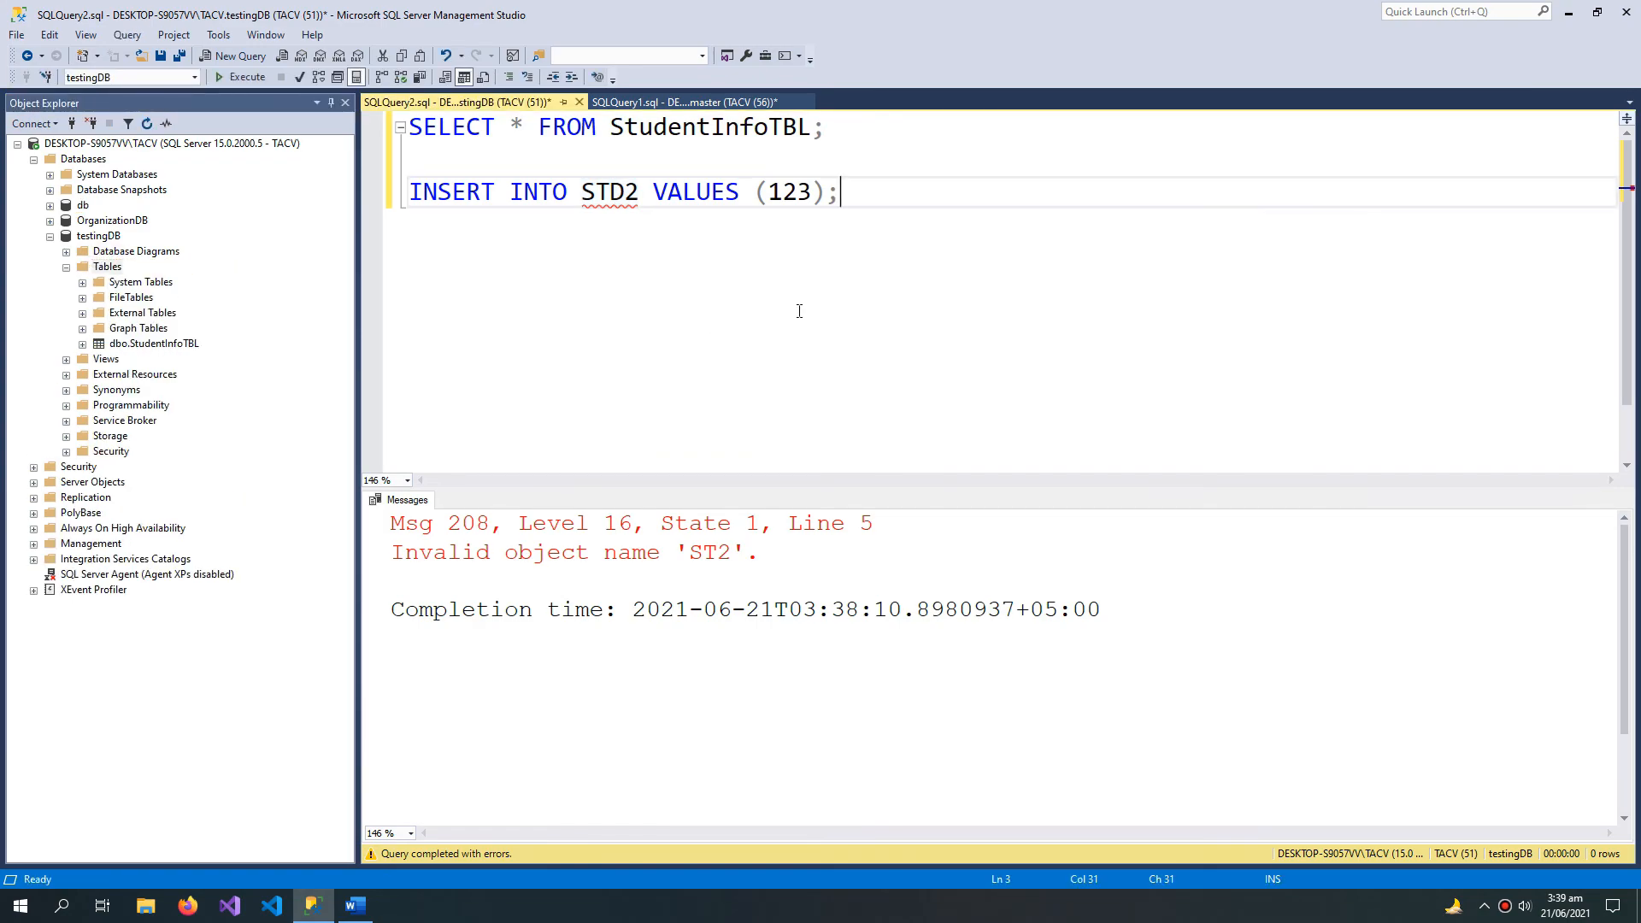
key("Return")
key("Return")
type("CR")
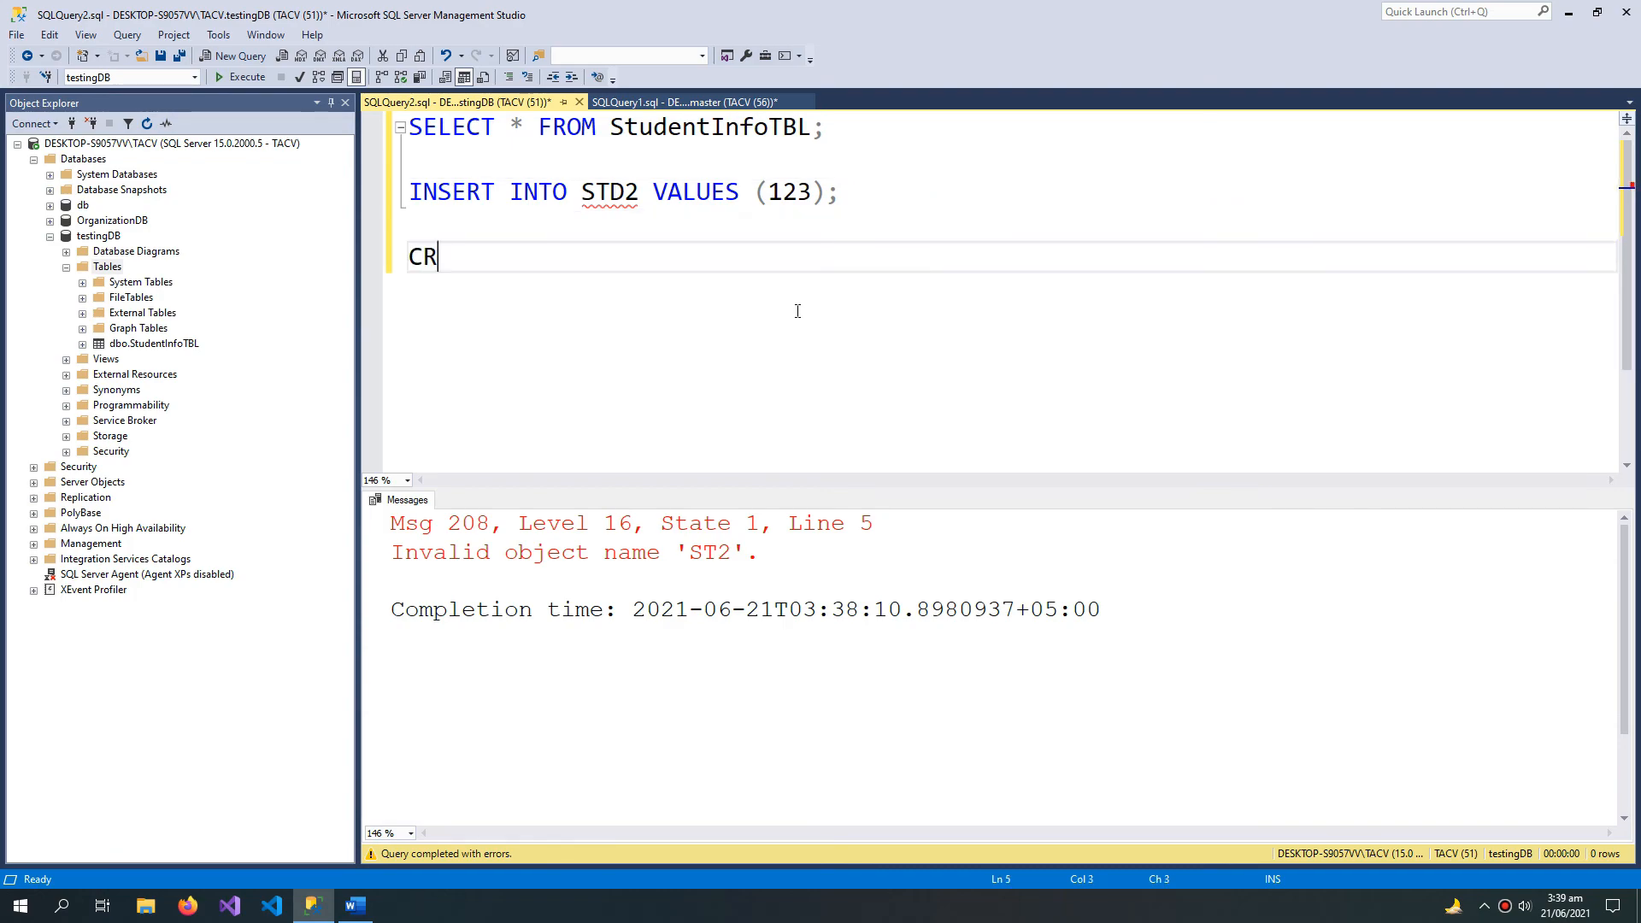
type("EATE TAB")
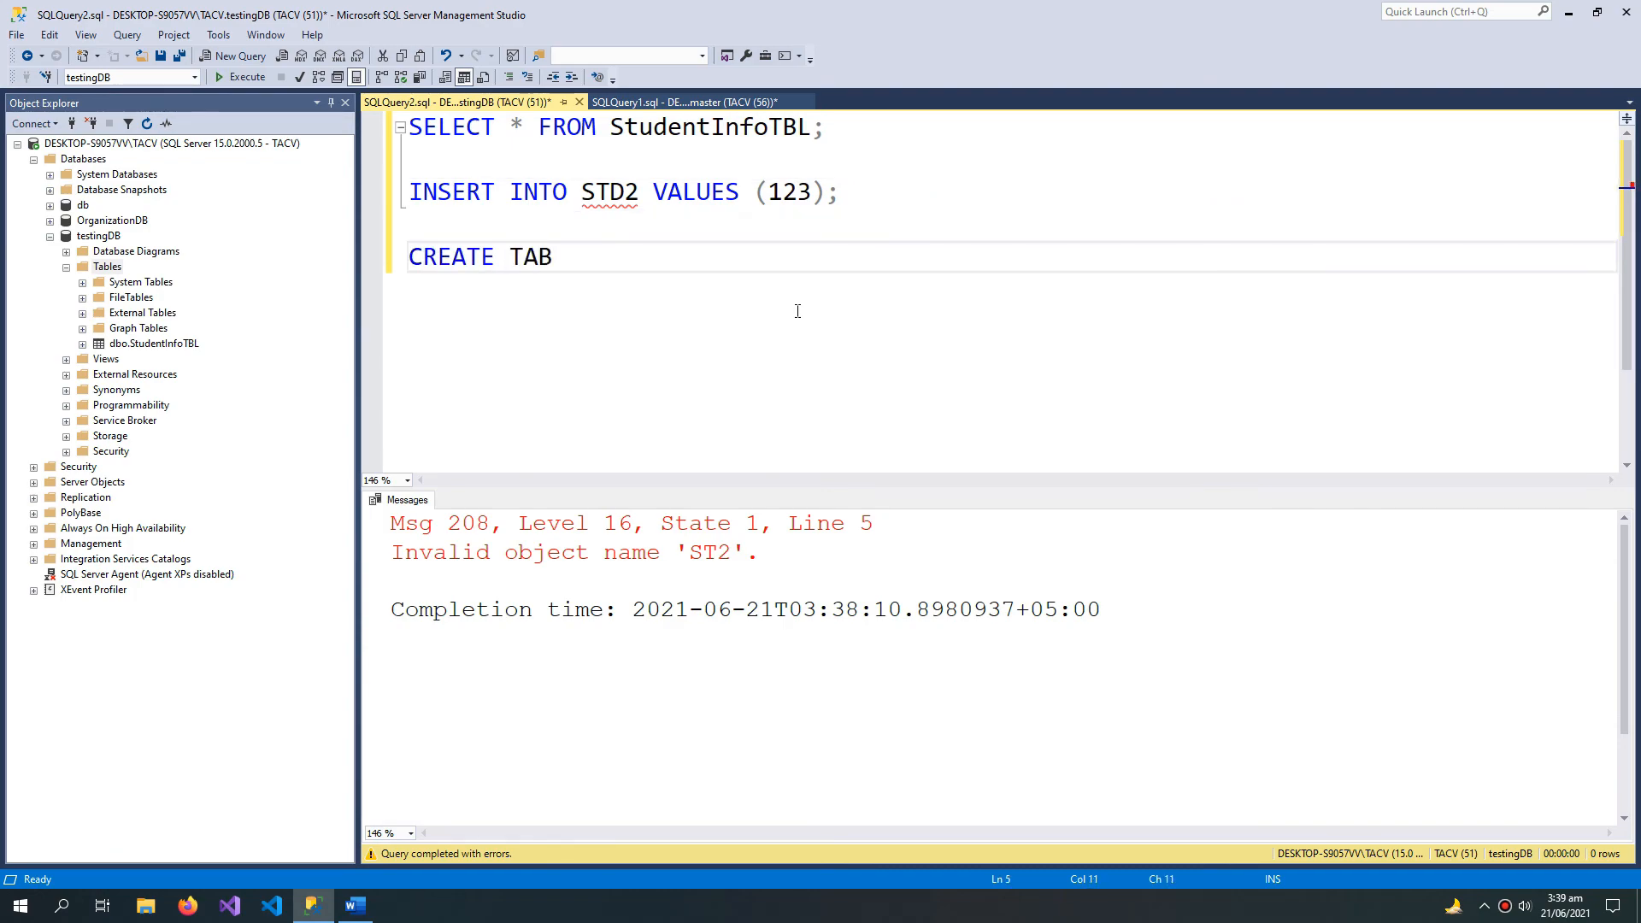
type("LE STD2 (IDD INT);")
key("shift+Up")
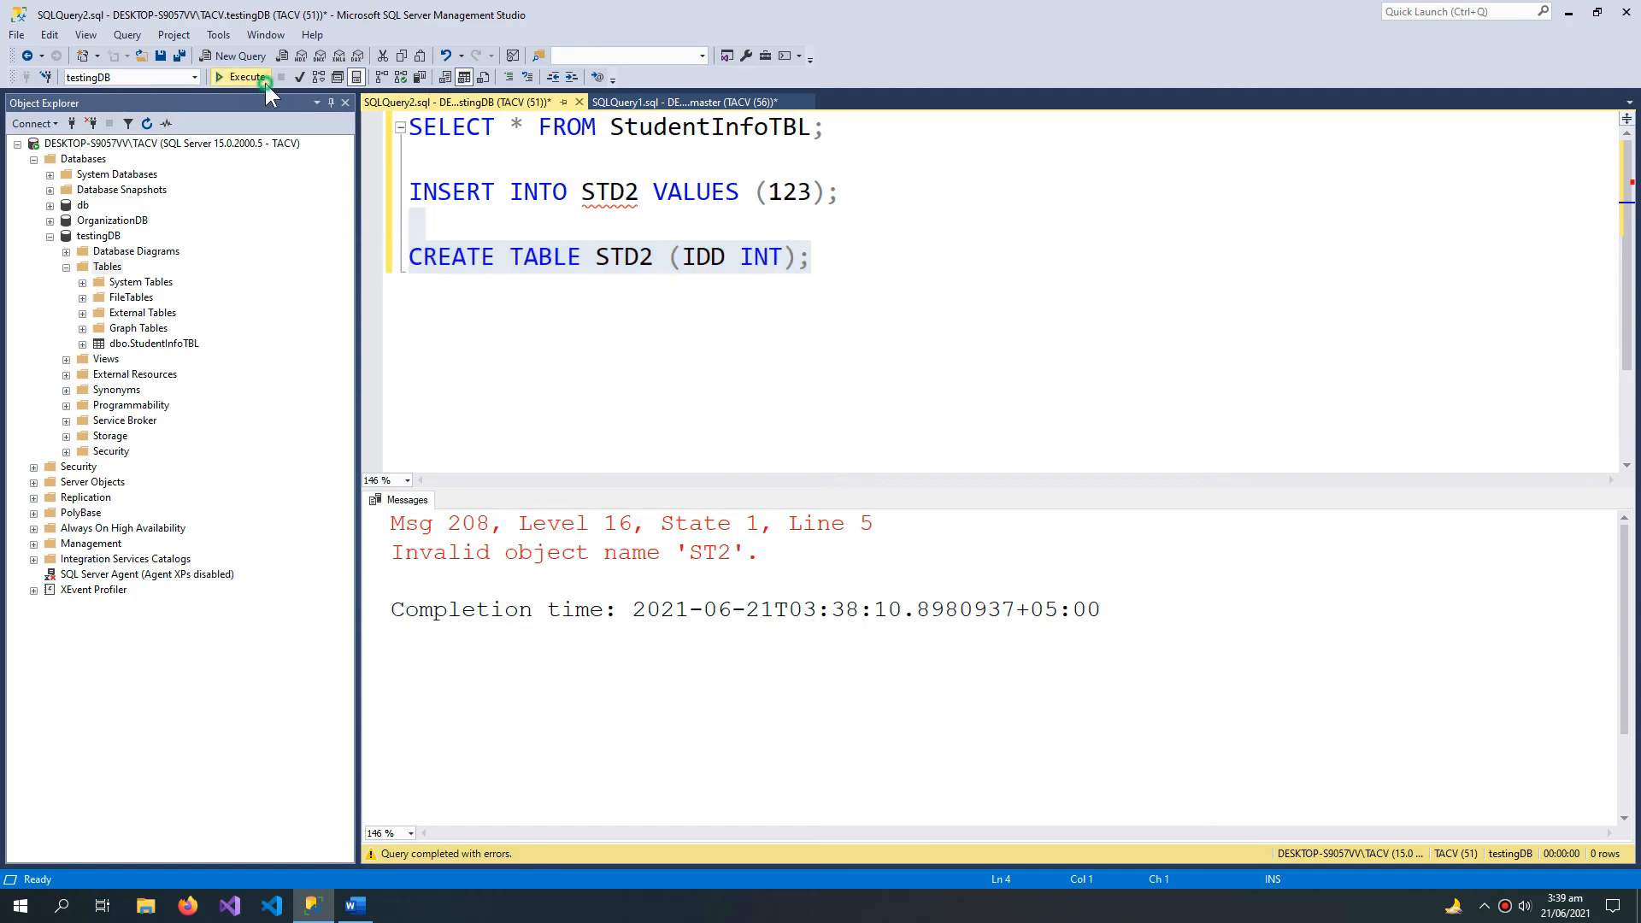
left_click(247, 77)
Step: Check the STD2 name in the INSERT statement, add a line after the CREATE TABLE statement and refresh IntelliSense
left_click(922, 260)
left_click(872, 183)
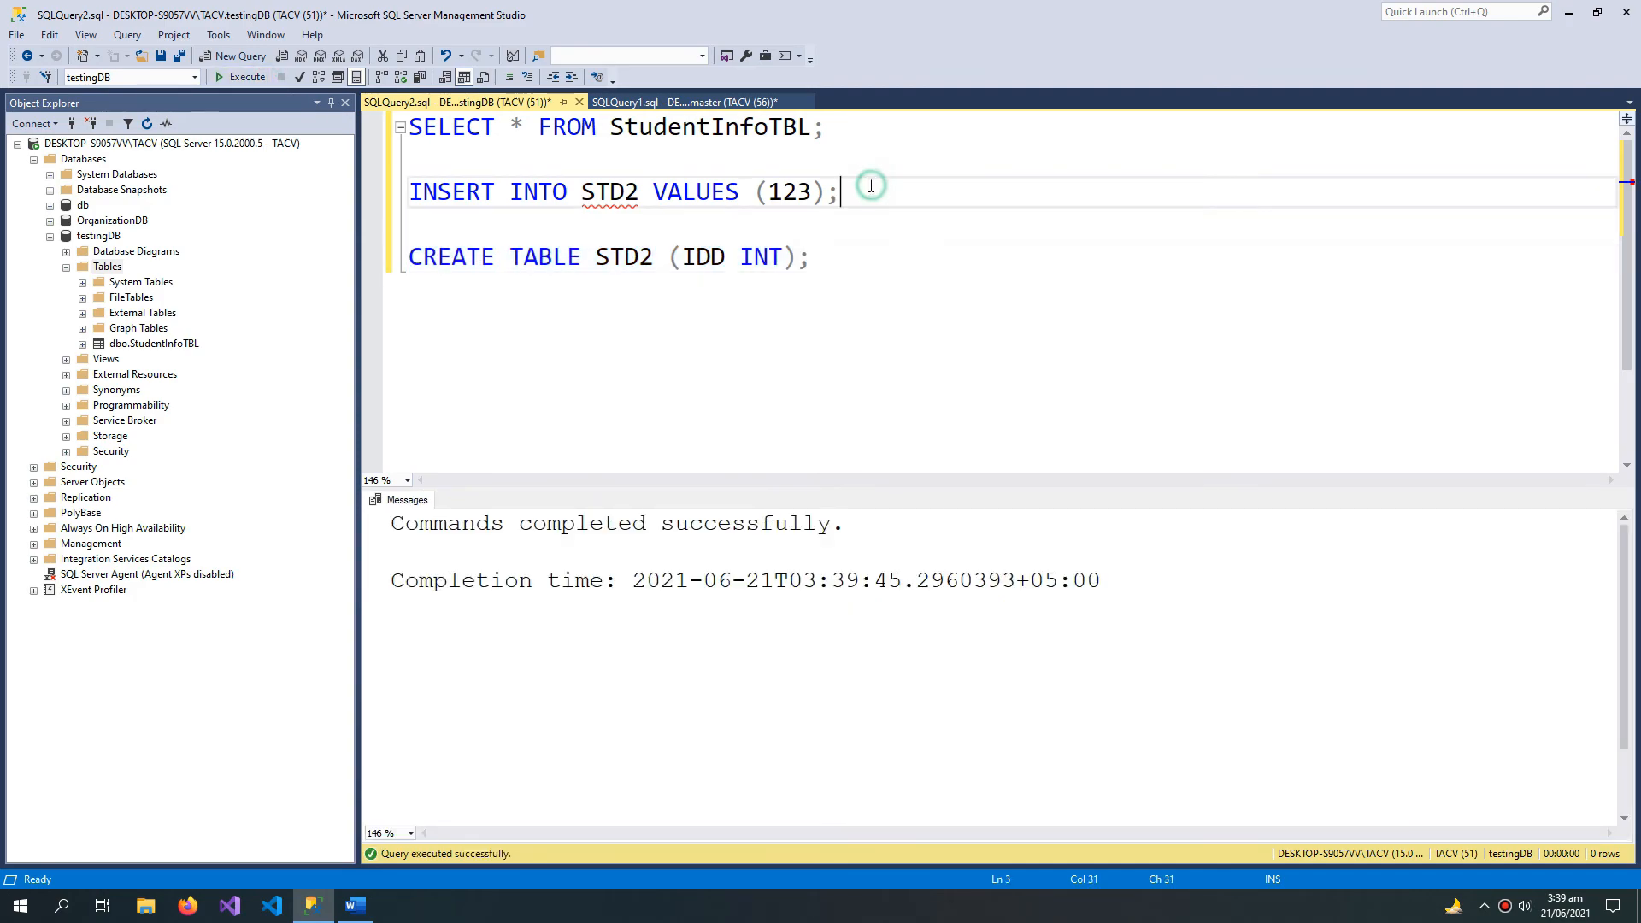
left_click(611, 193)
double_click(611, 193)
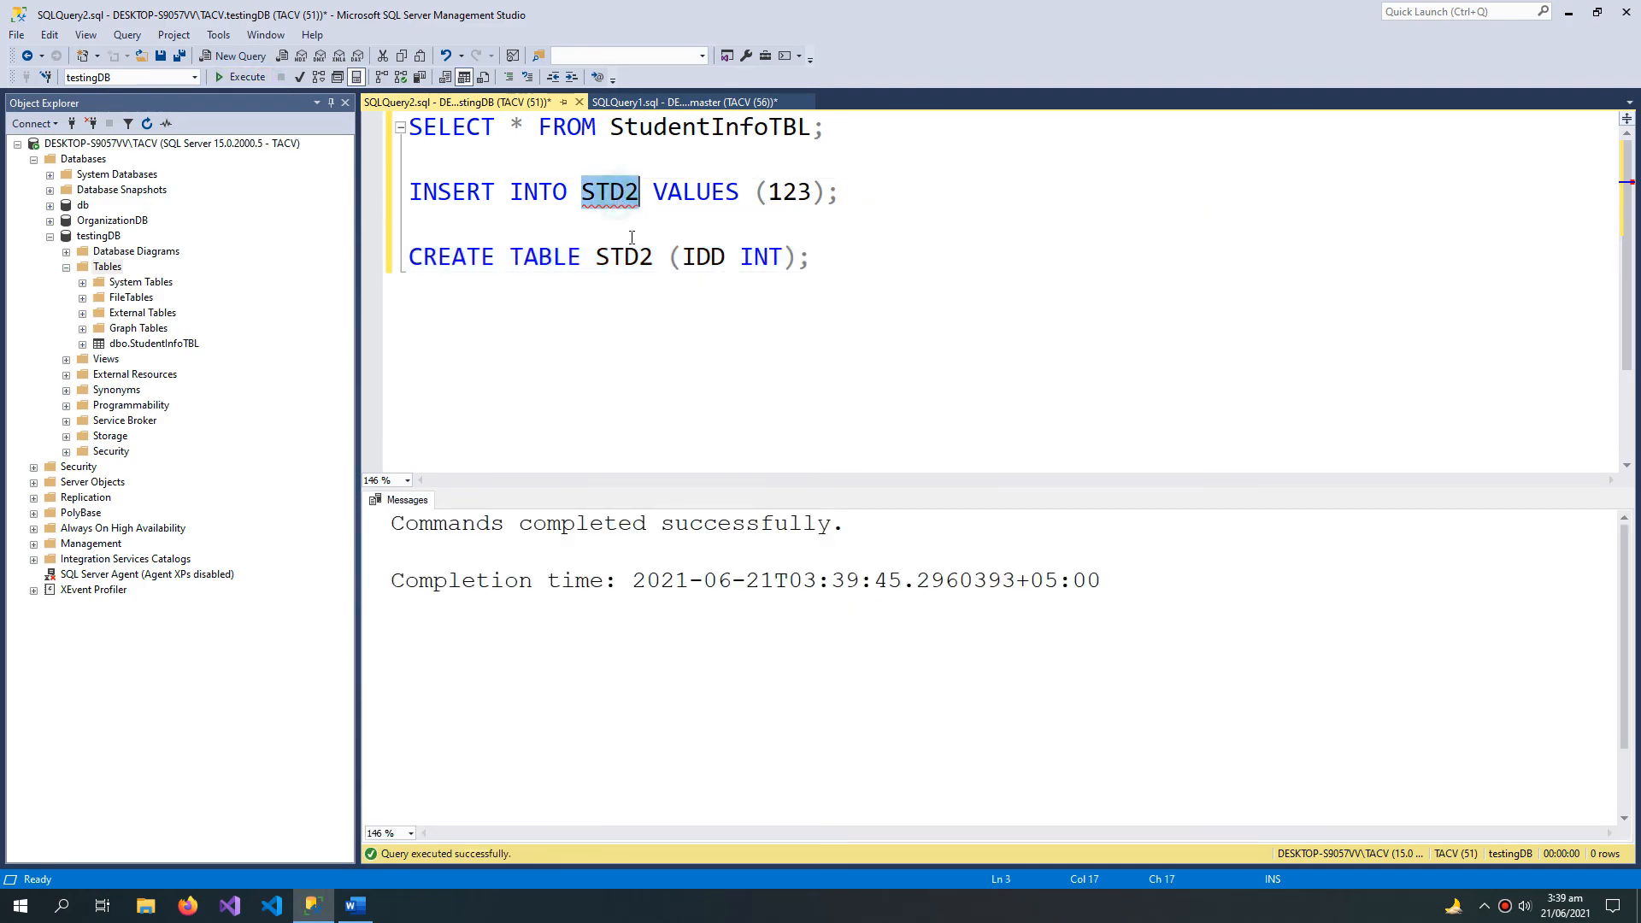
left_click_drag(850, 249, 377, 288)
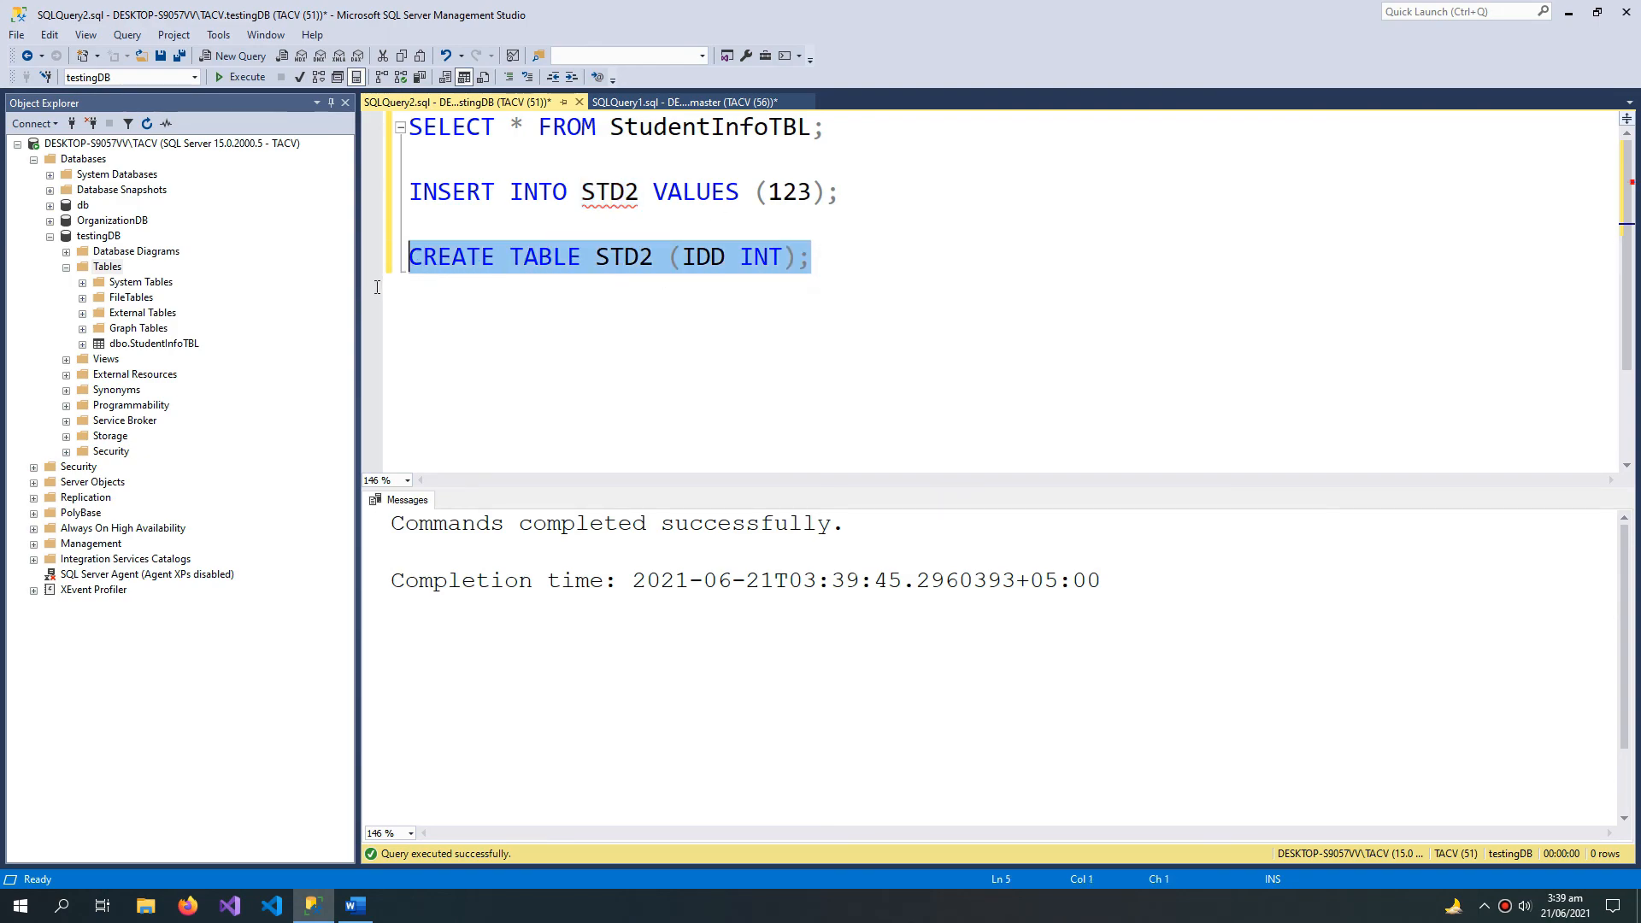
left_click(815, 256)
key("Return")
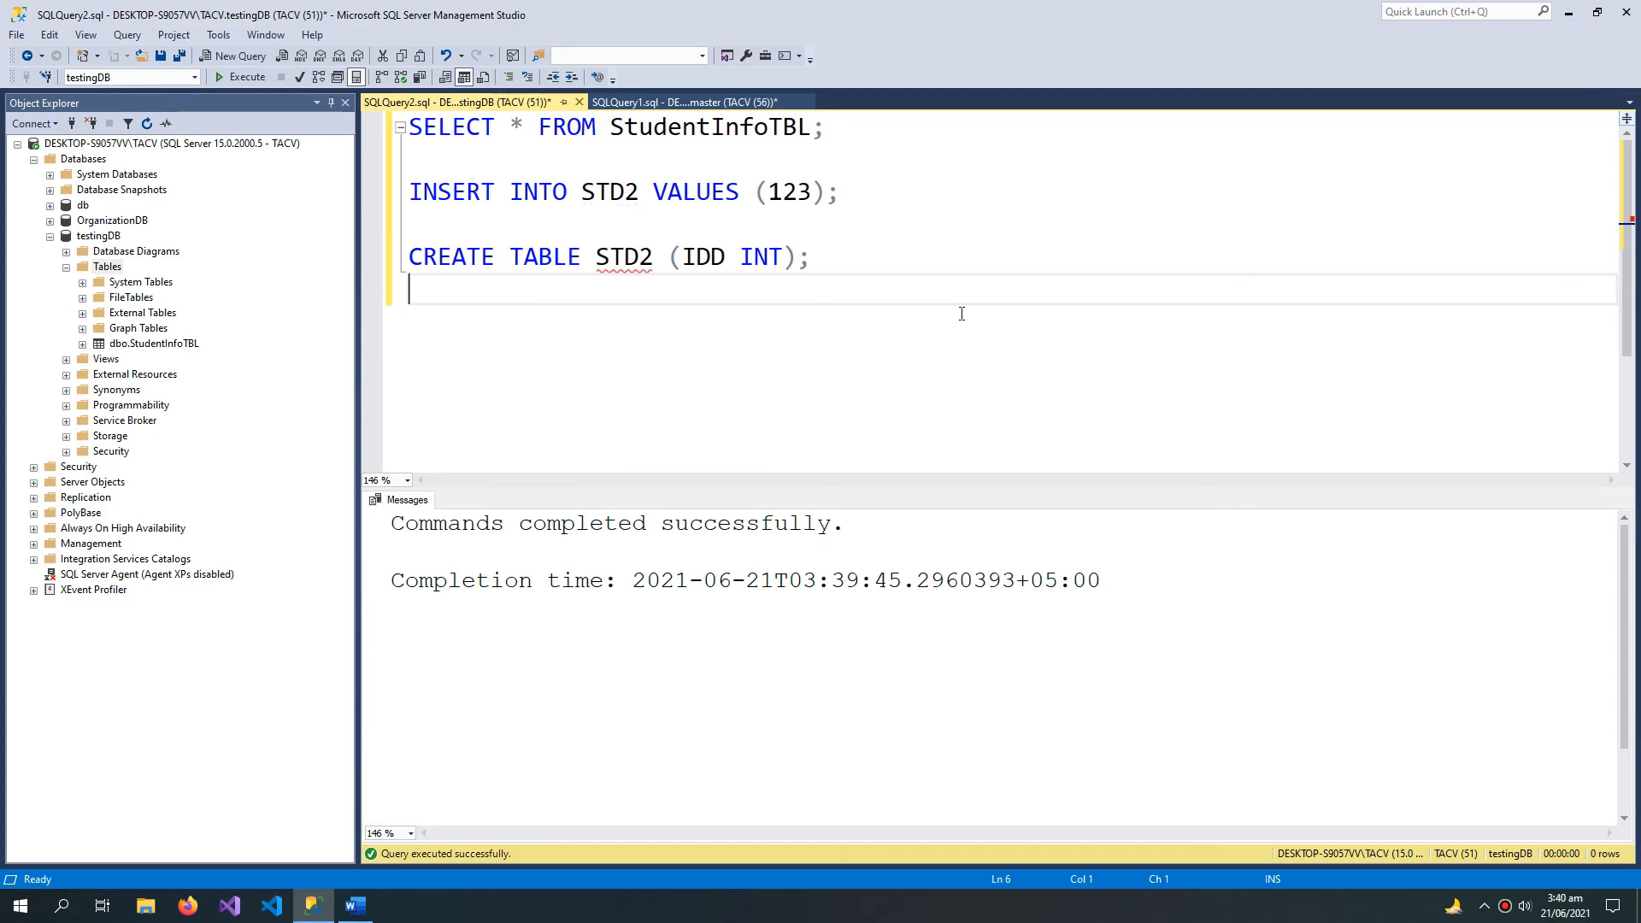
Step: Execute only the INSERT INTO STD2 VALUES (123); statement twice
left_click(858, 198)
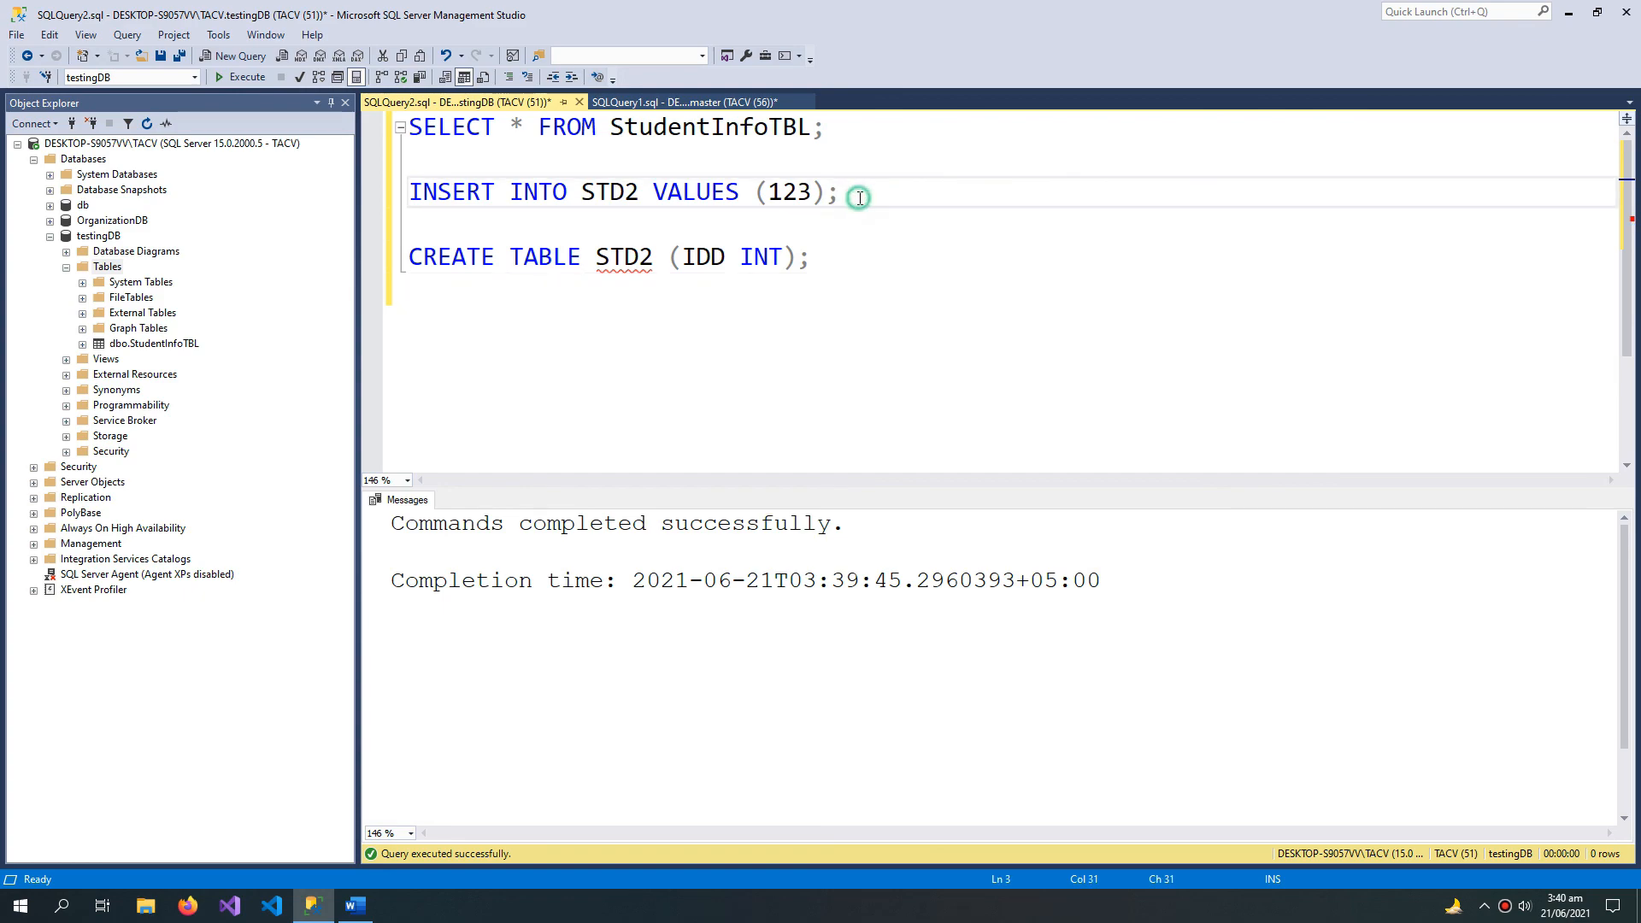
left_click_drag(853, 197, 385, 189)
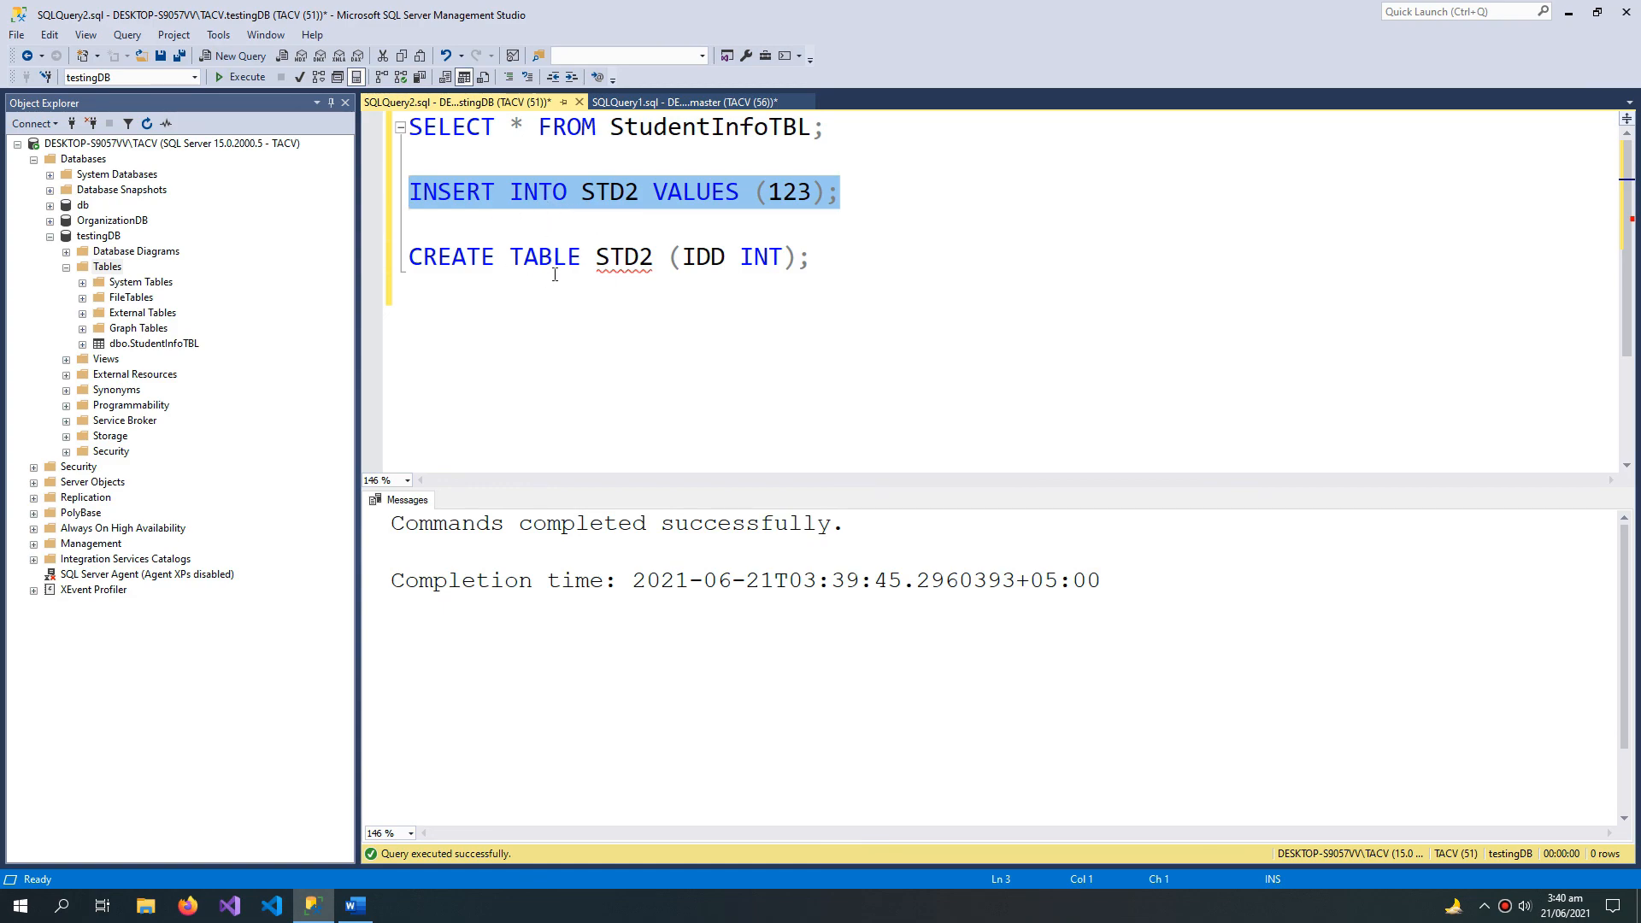
left_click(253, 75)
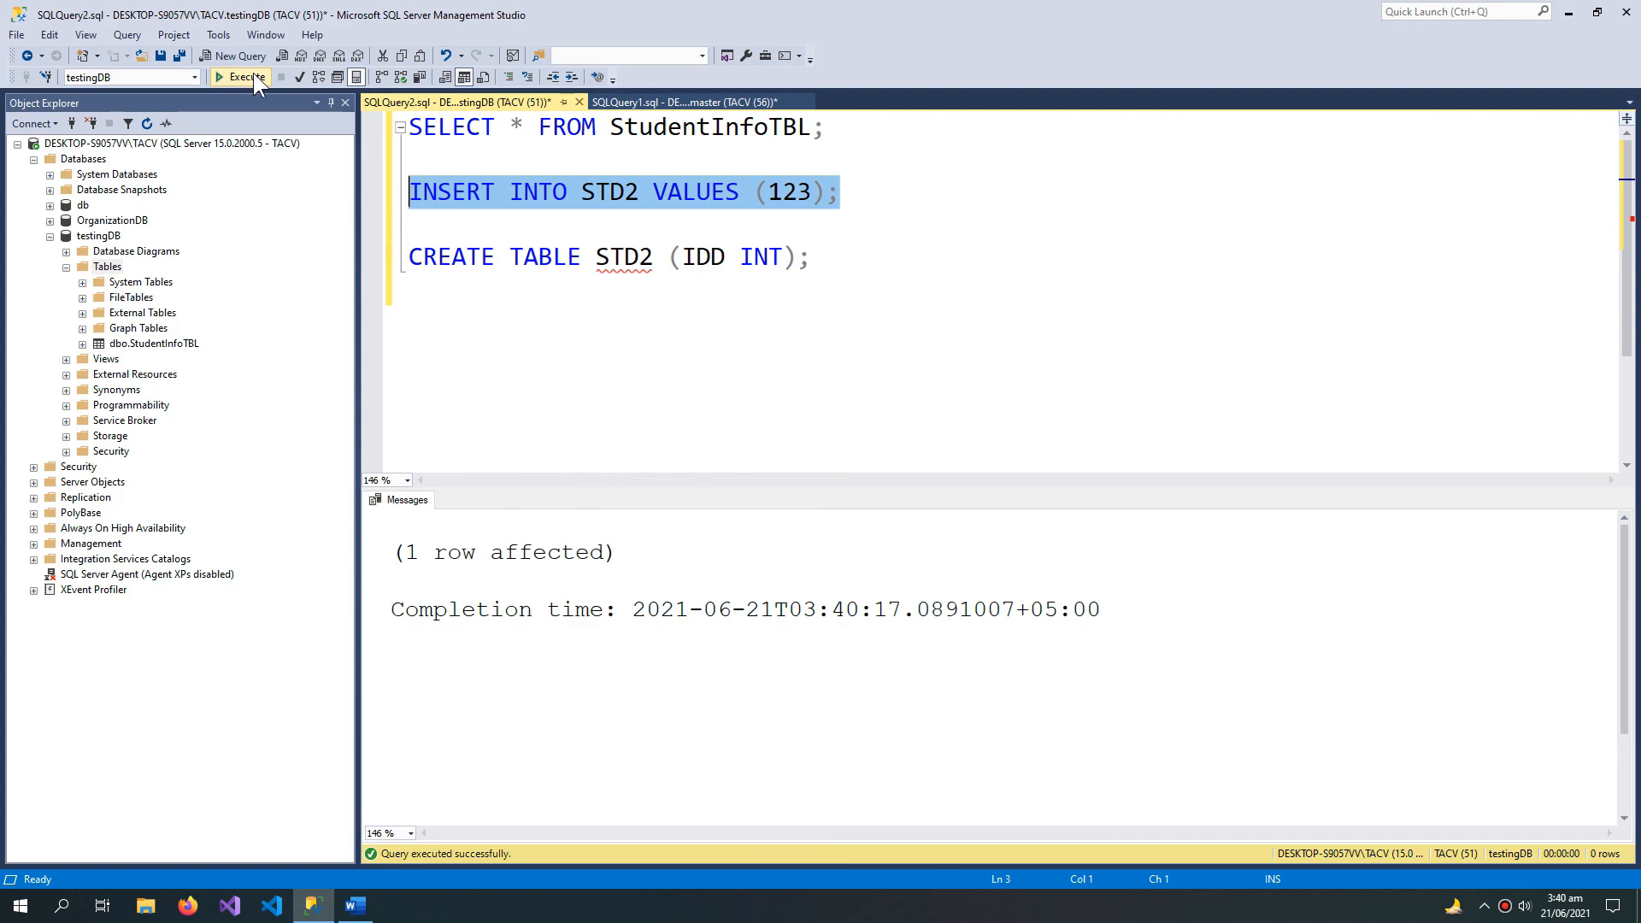
left_click(253, 75)
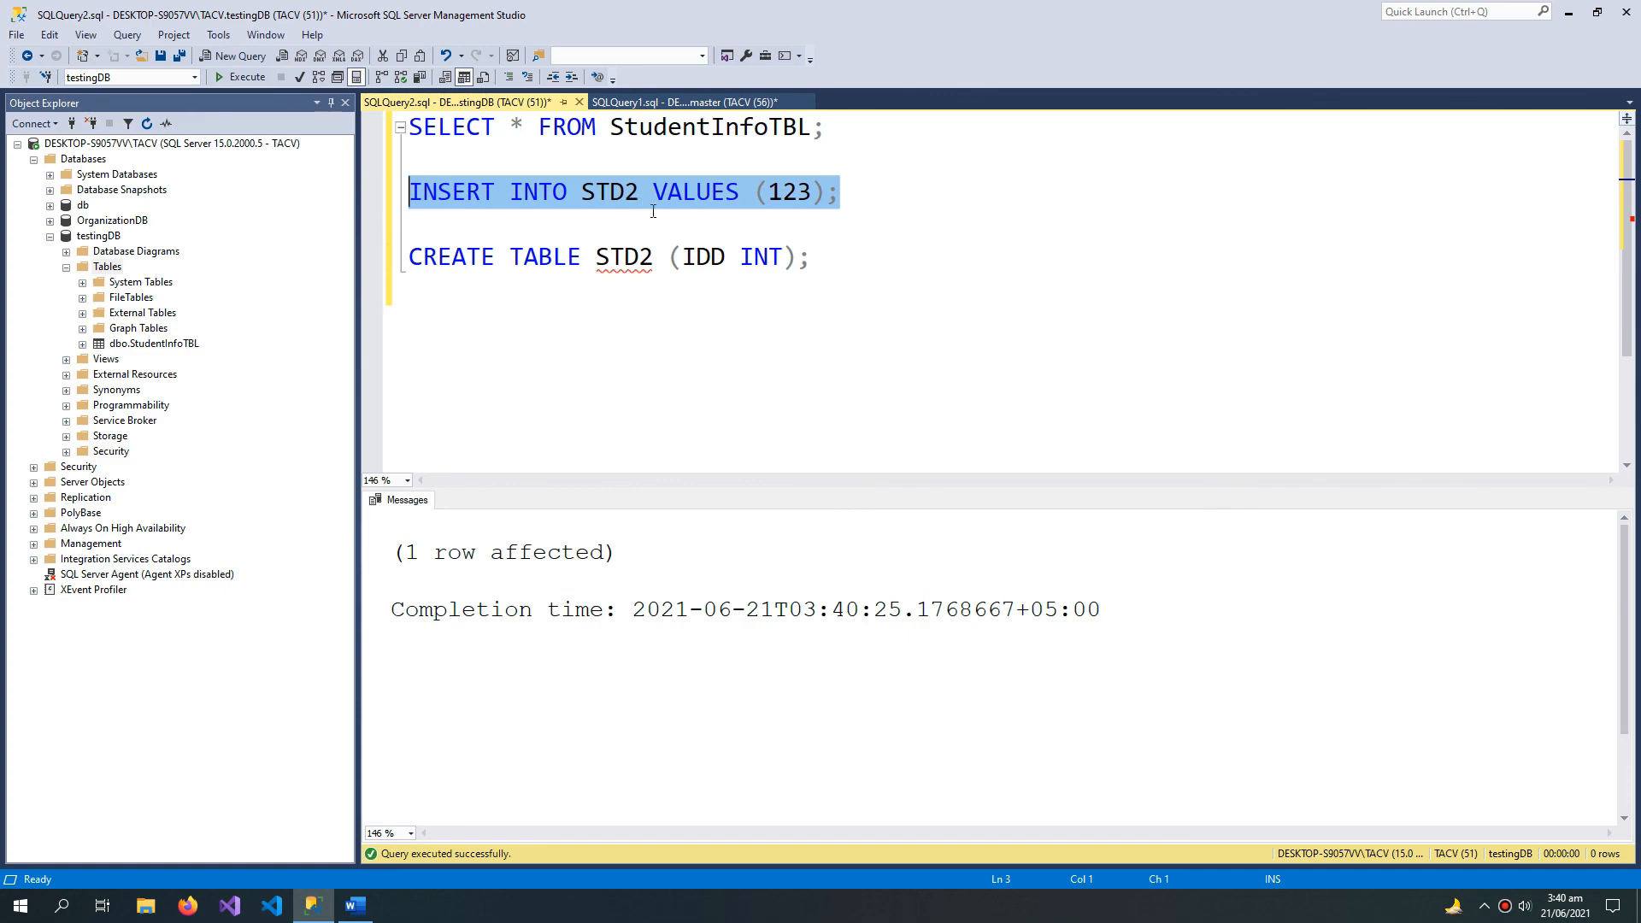
left_click(639, 255)
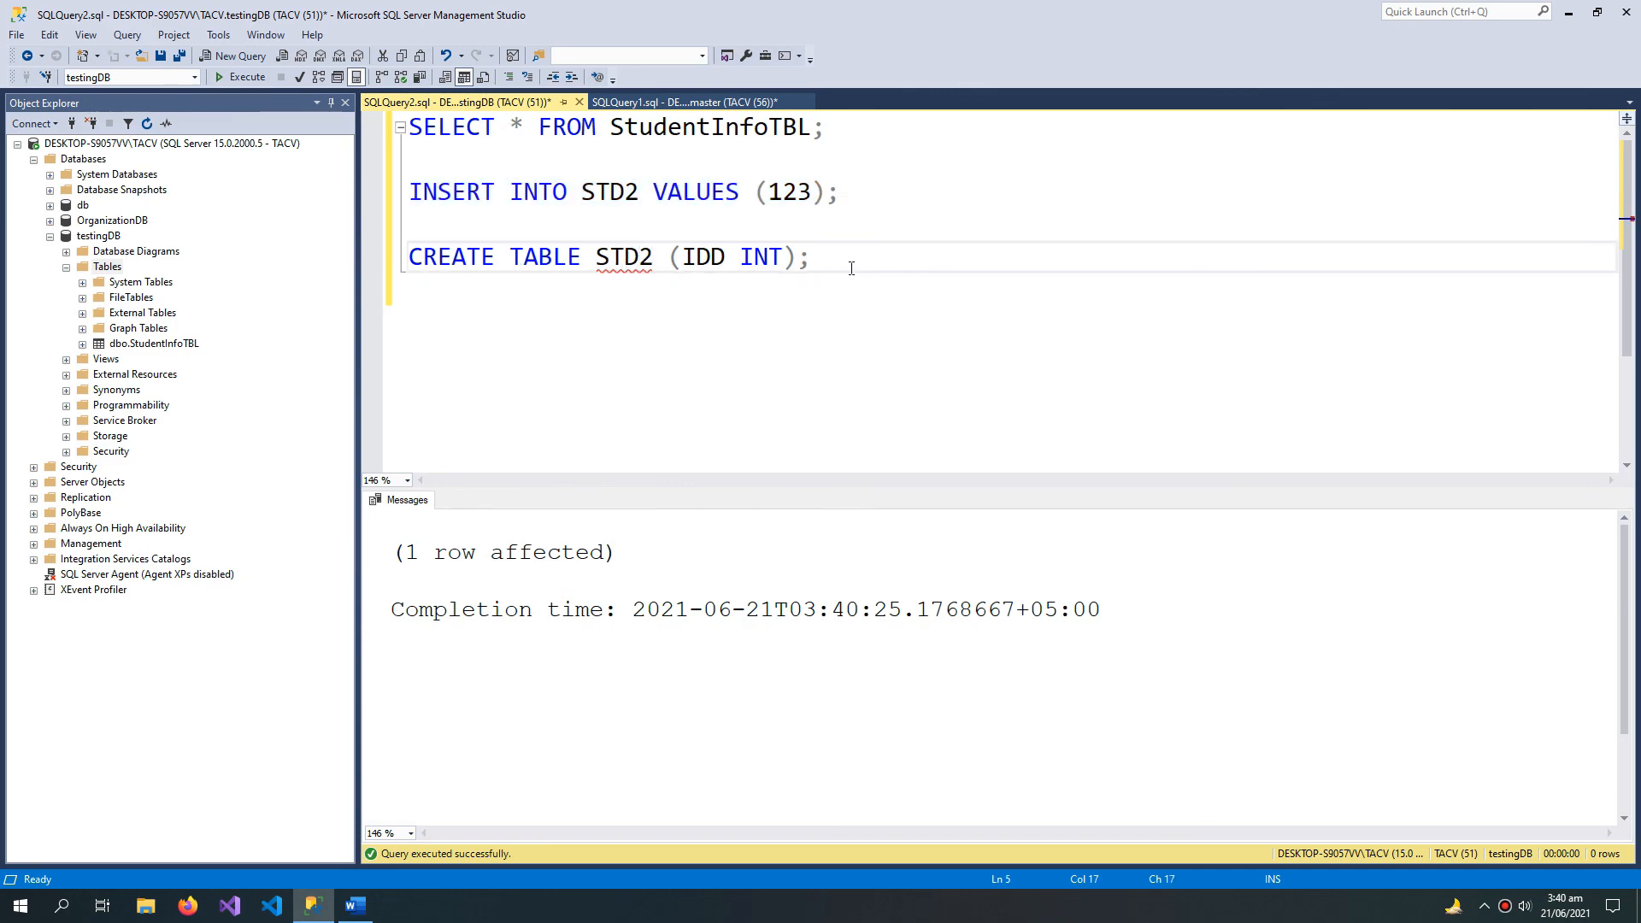
left_click_drag(846, 282, 406, 261)
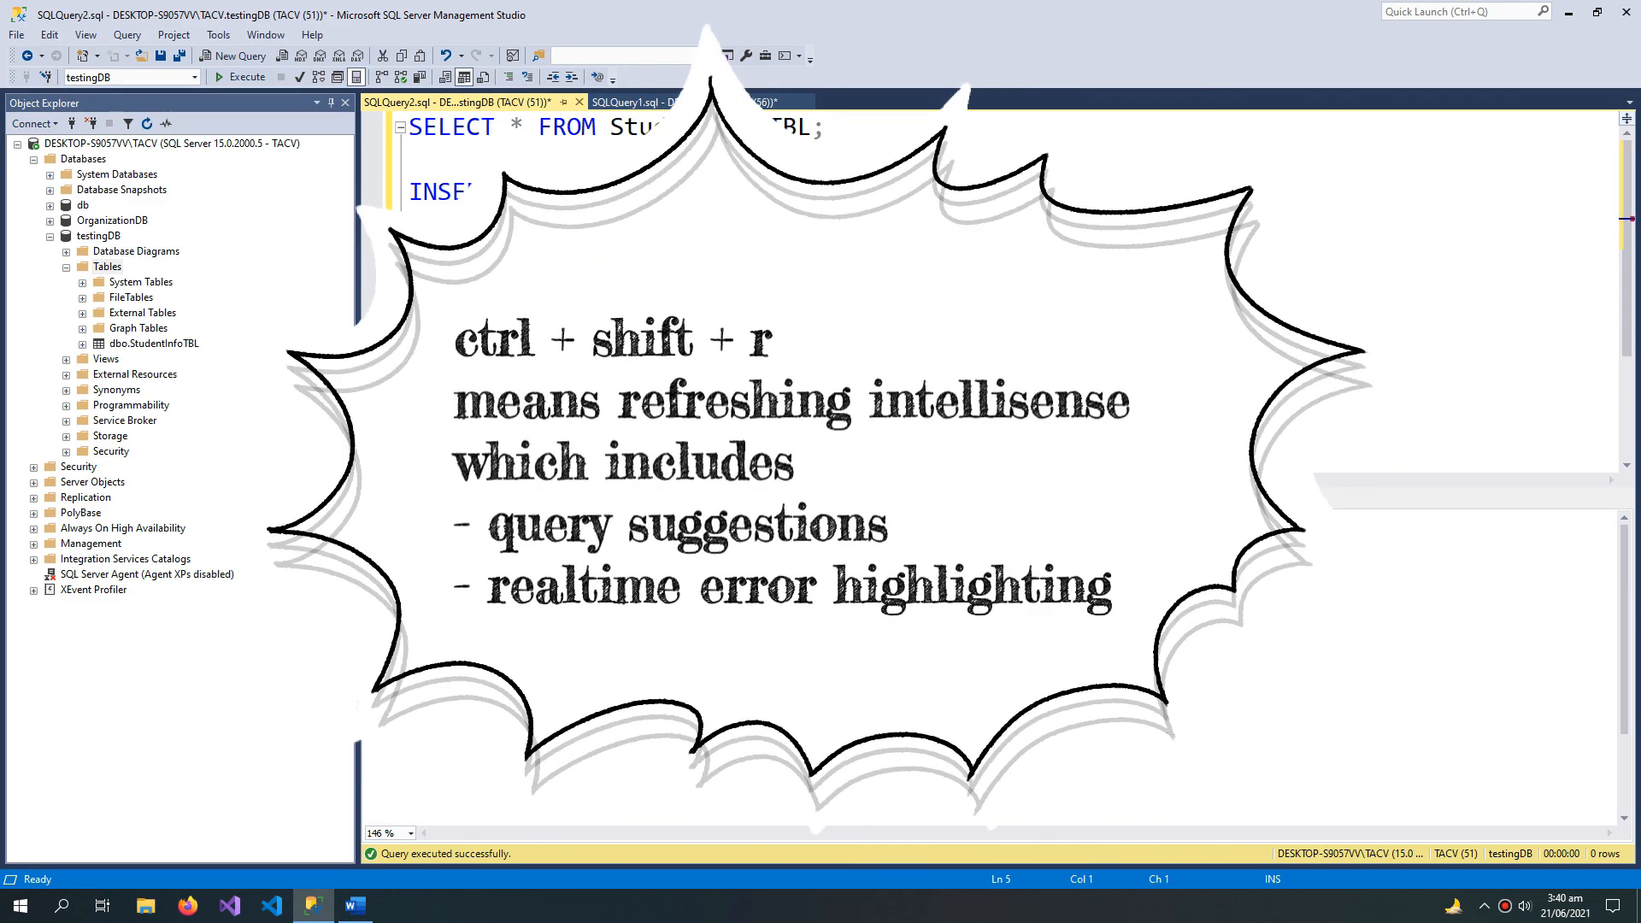
left_click(813, 257)
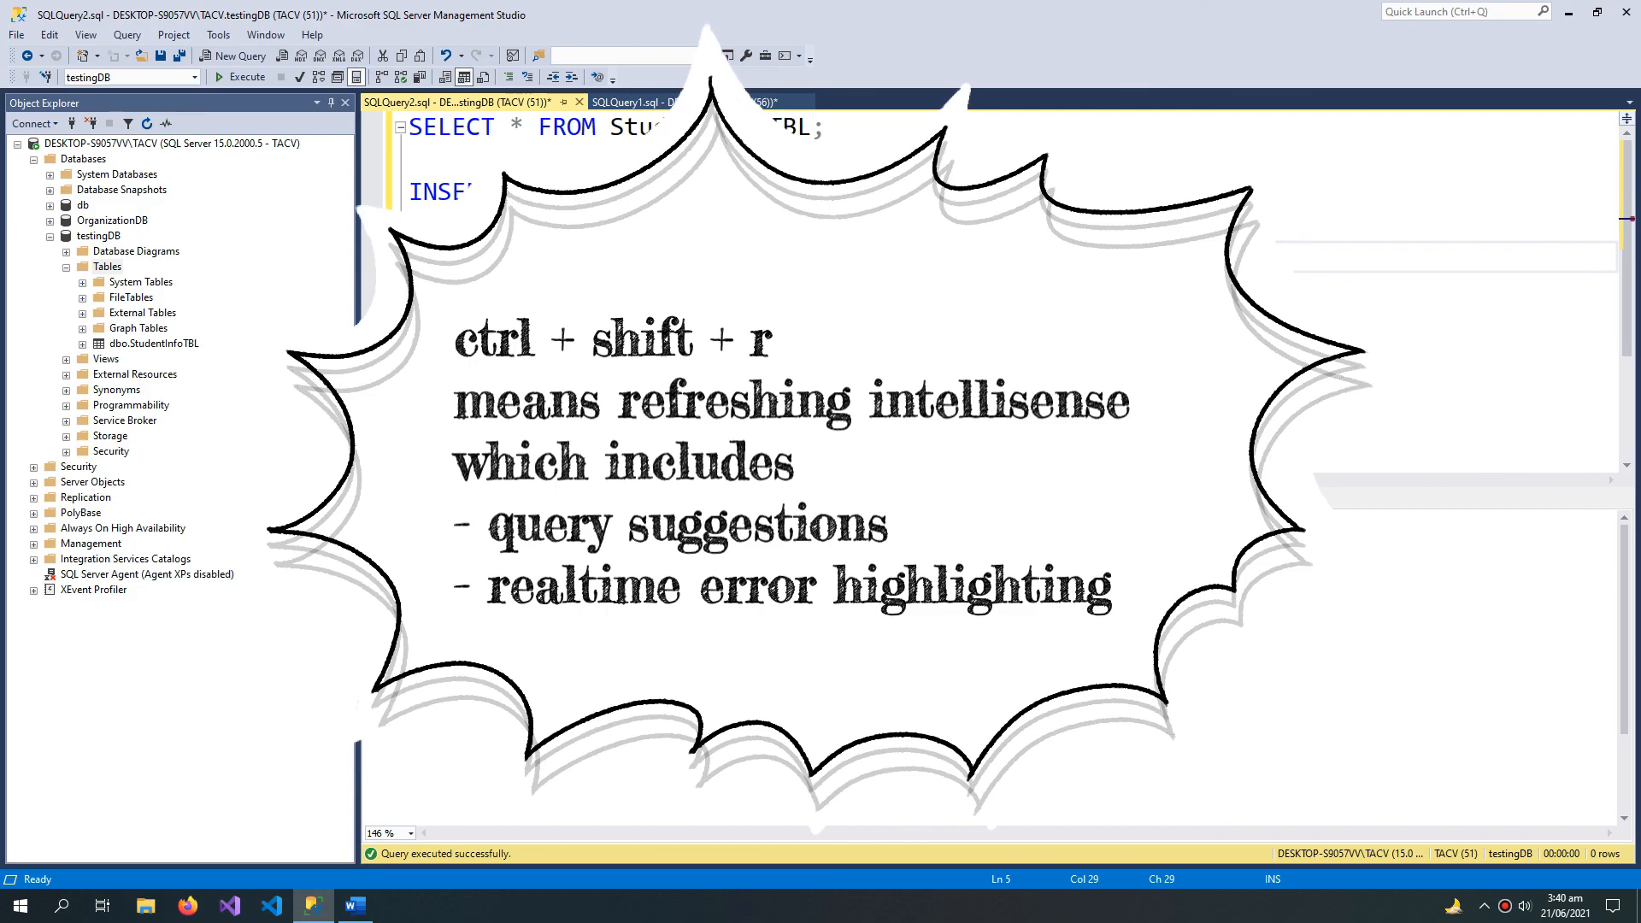